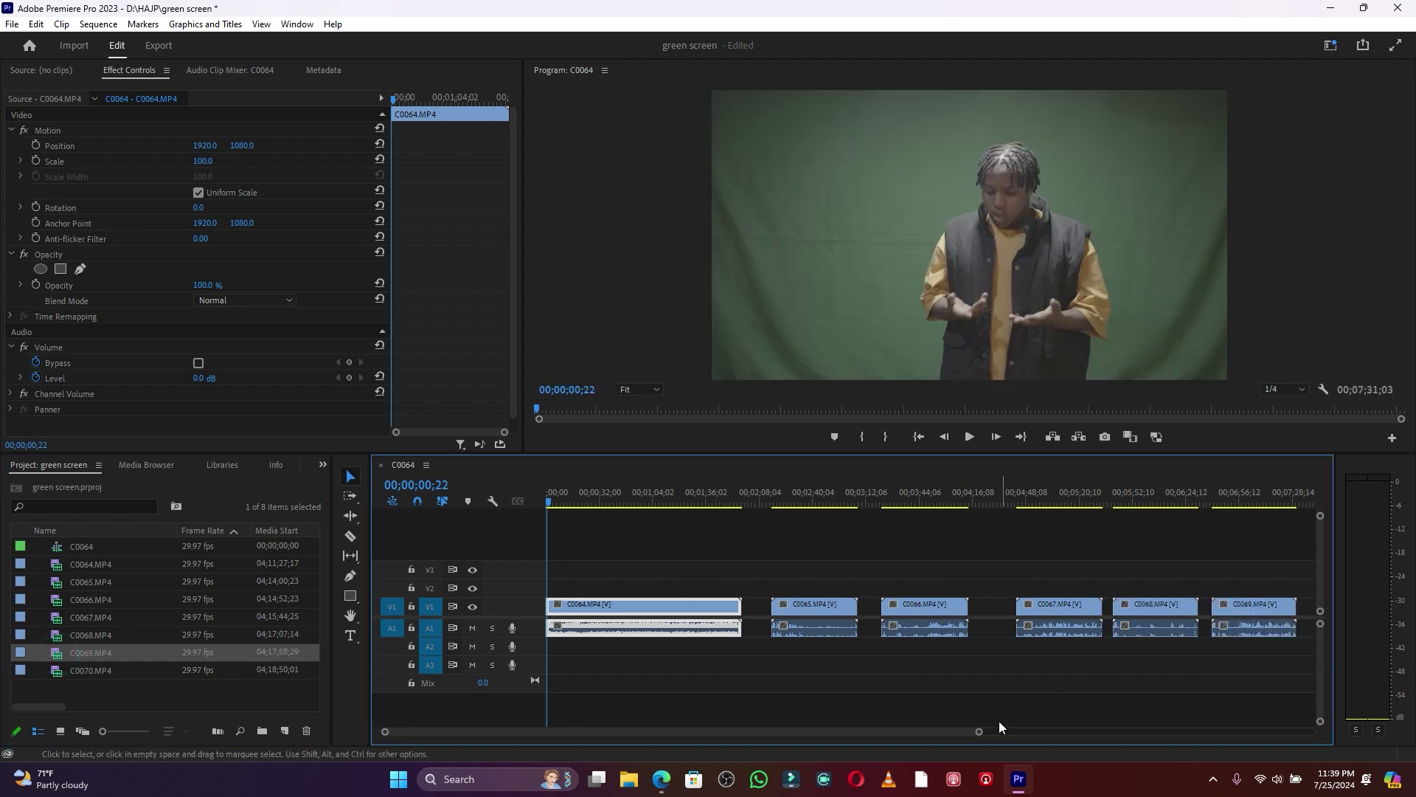
Add C0070.MP4 to track V1 of the sequence, after the C0069.MP4 clip
{"action": "left_click_drag", "start_coordinate": [979, 731], "coordinate": [1051, 731]}
{"action": "left_click_drag", "start_coordinate": [60, 670], "coordinate": [1188, 626]}
Apply the Ultra Key effect to the C0064.MP4 clip and sample the green backdrop beside the man as its key color
{"action": "left_click", "coordinate": [557, 503]}
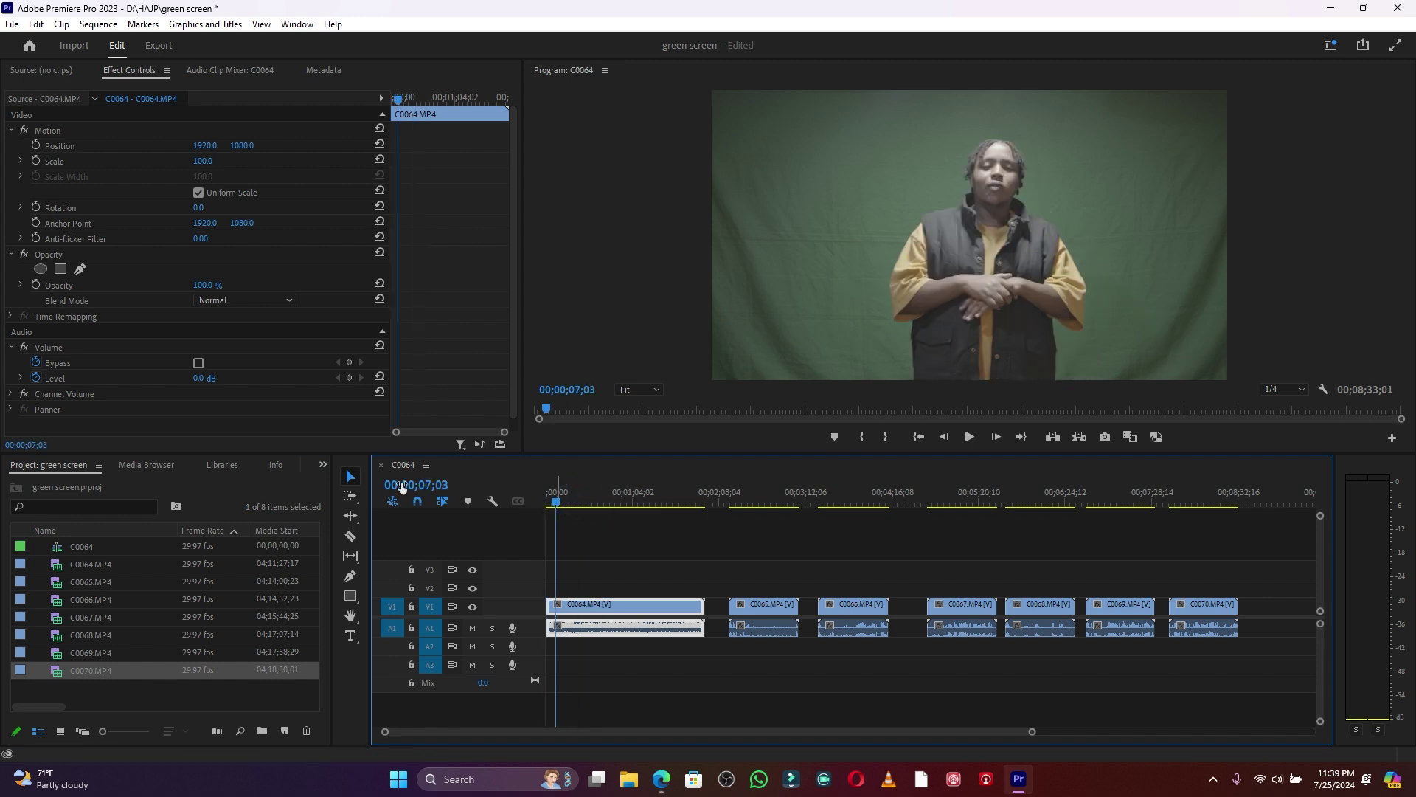
{"action": "left_click", "coordinate": [317, 470]}
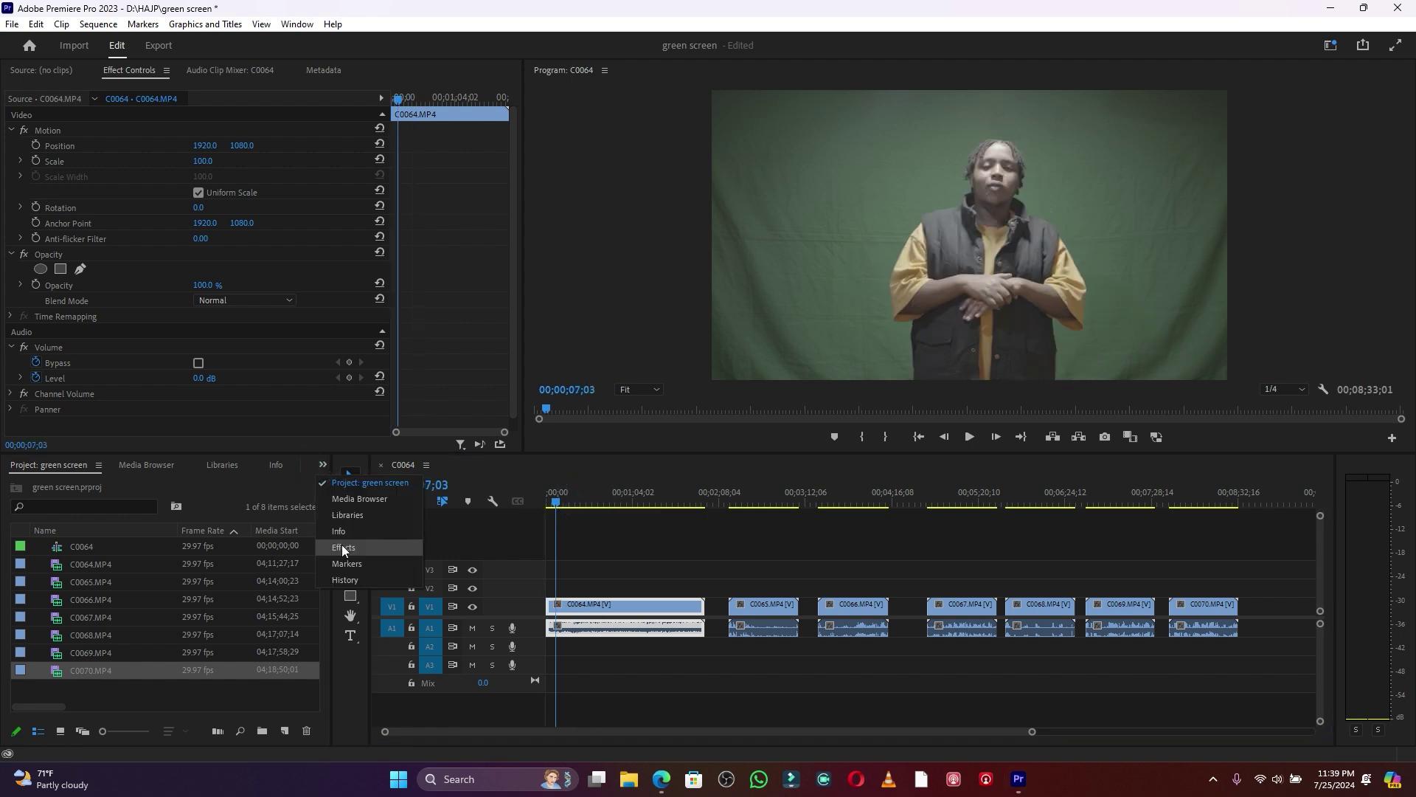
{"action": "left_click", "coordinate": [341, 548]}
{"action": "left_click", "coordinate": [81, 485]}
{"action": "type", "text": "ult"}
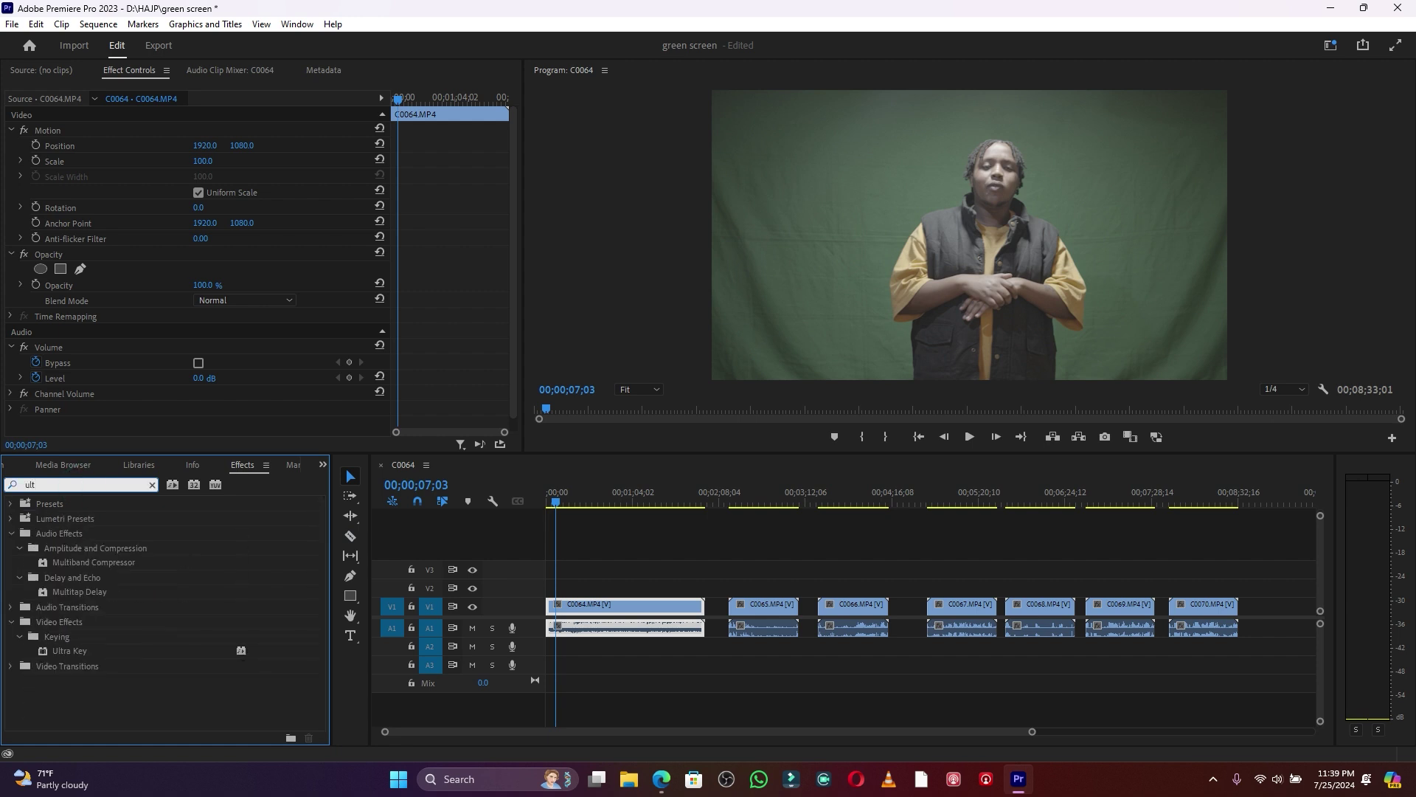
{"action": "left_click_drag", "start_coordinate": [93, 650], "coordinate": [618, 607]}
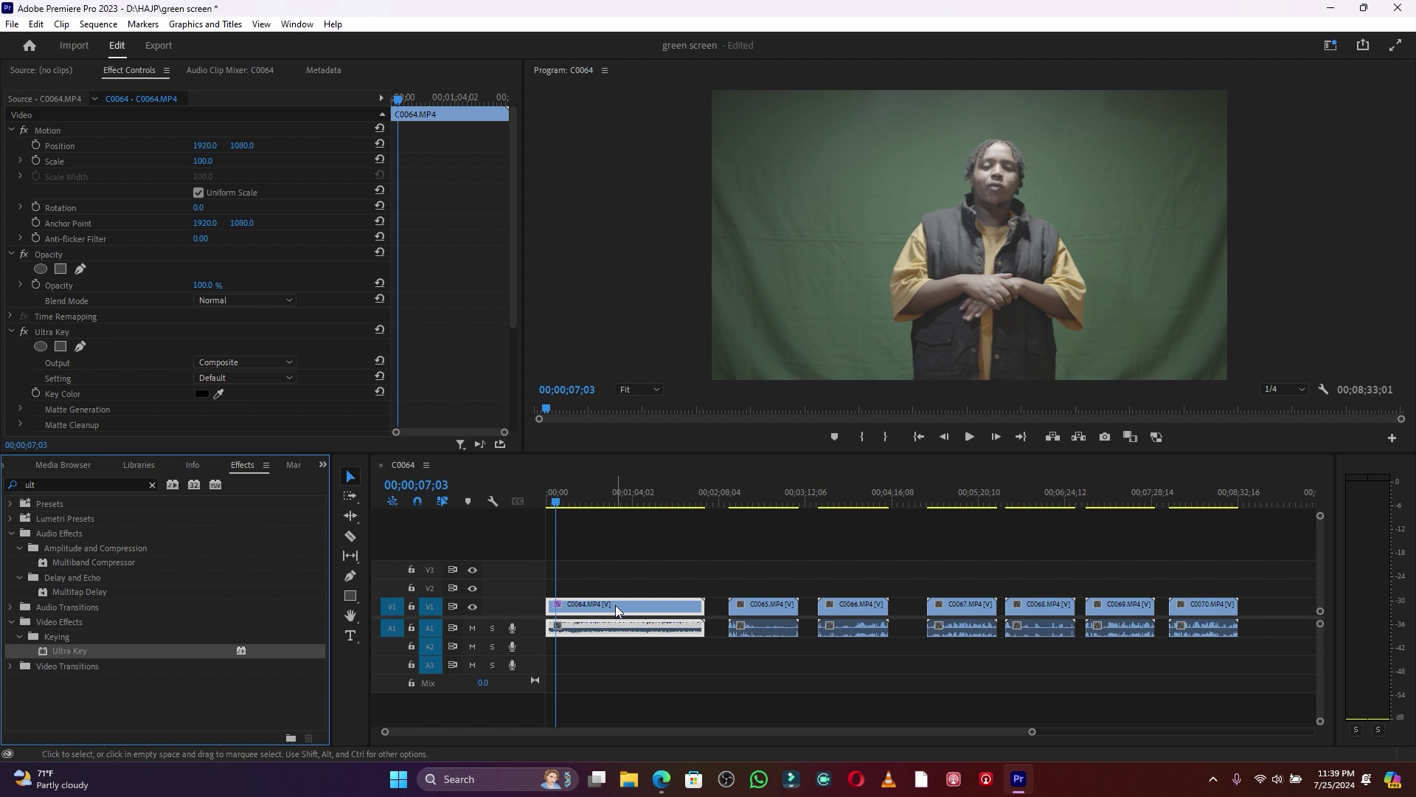
{"action": "left_click", "coordinate": [219, 396]}
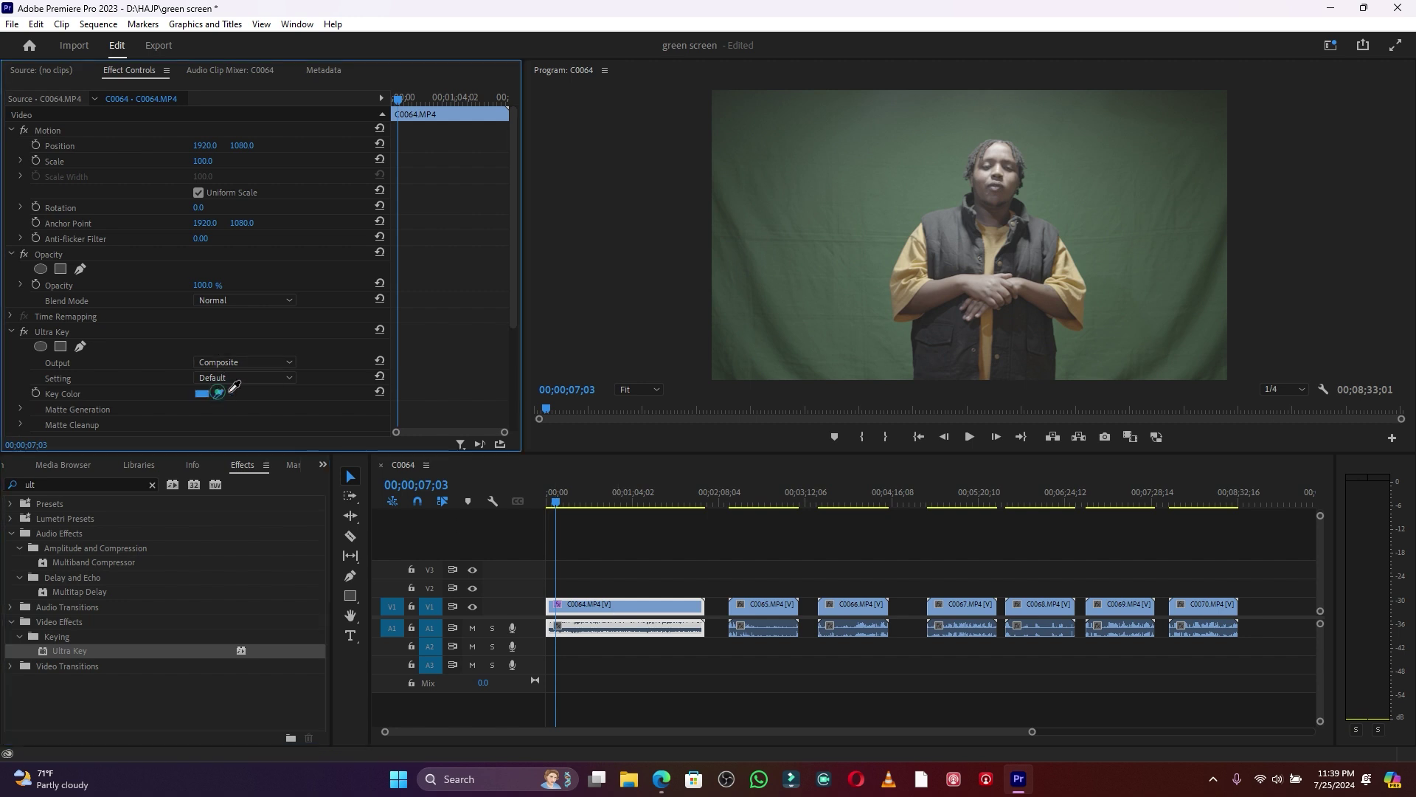
{"action": "left_click", "coordinate": [886, 198]}
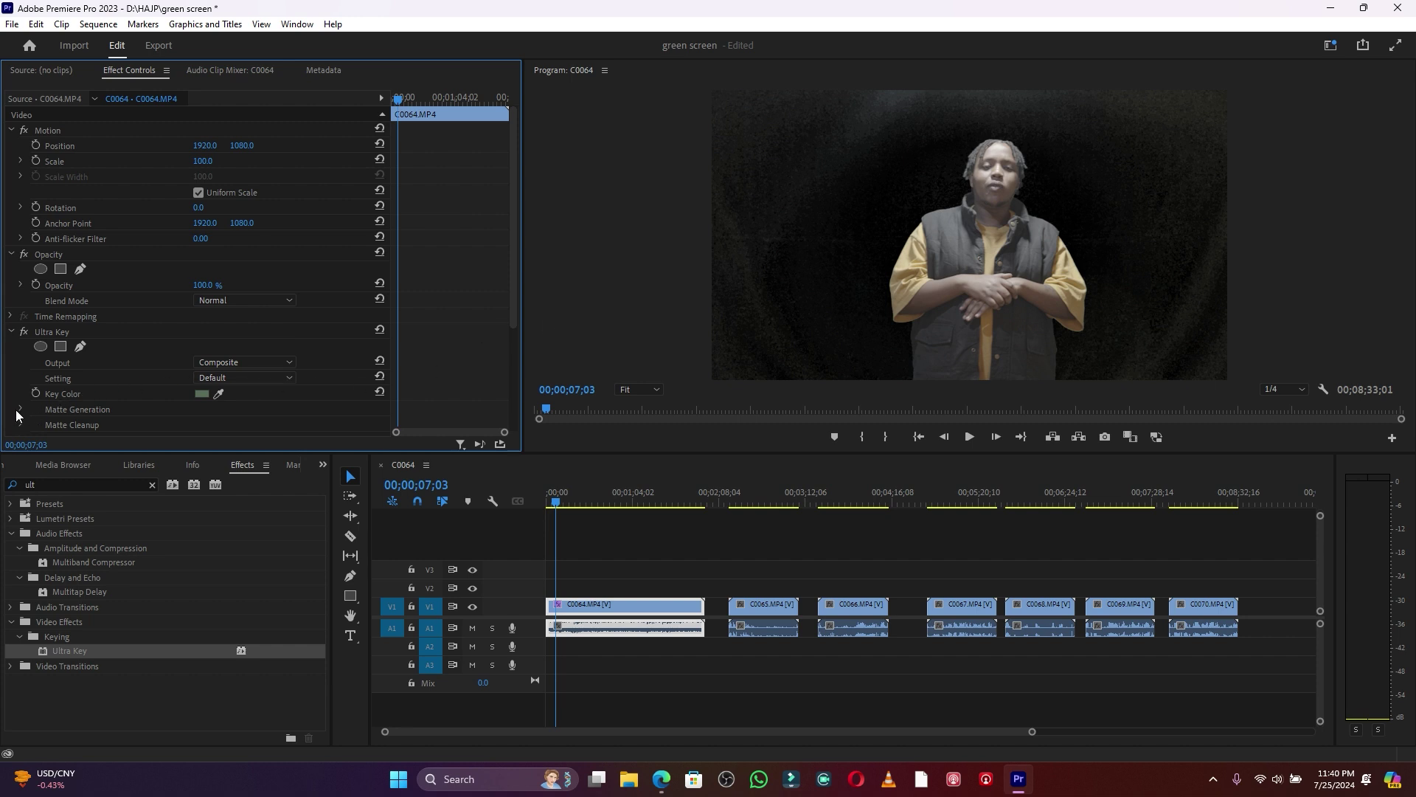
Set Ultra Key's Matte Generation on C0064.MP4 to Highlight 0, Shadow 0, Tolerance 98 and Pedestal 100
{"action": "scroll", "coordinate": [20, 414], "scroll_direction": "down", "scroll_amount": 2}
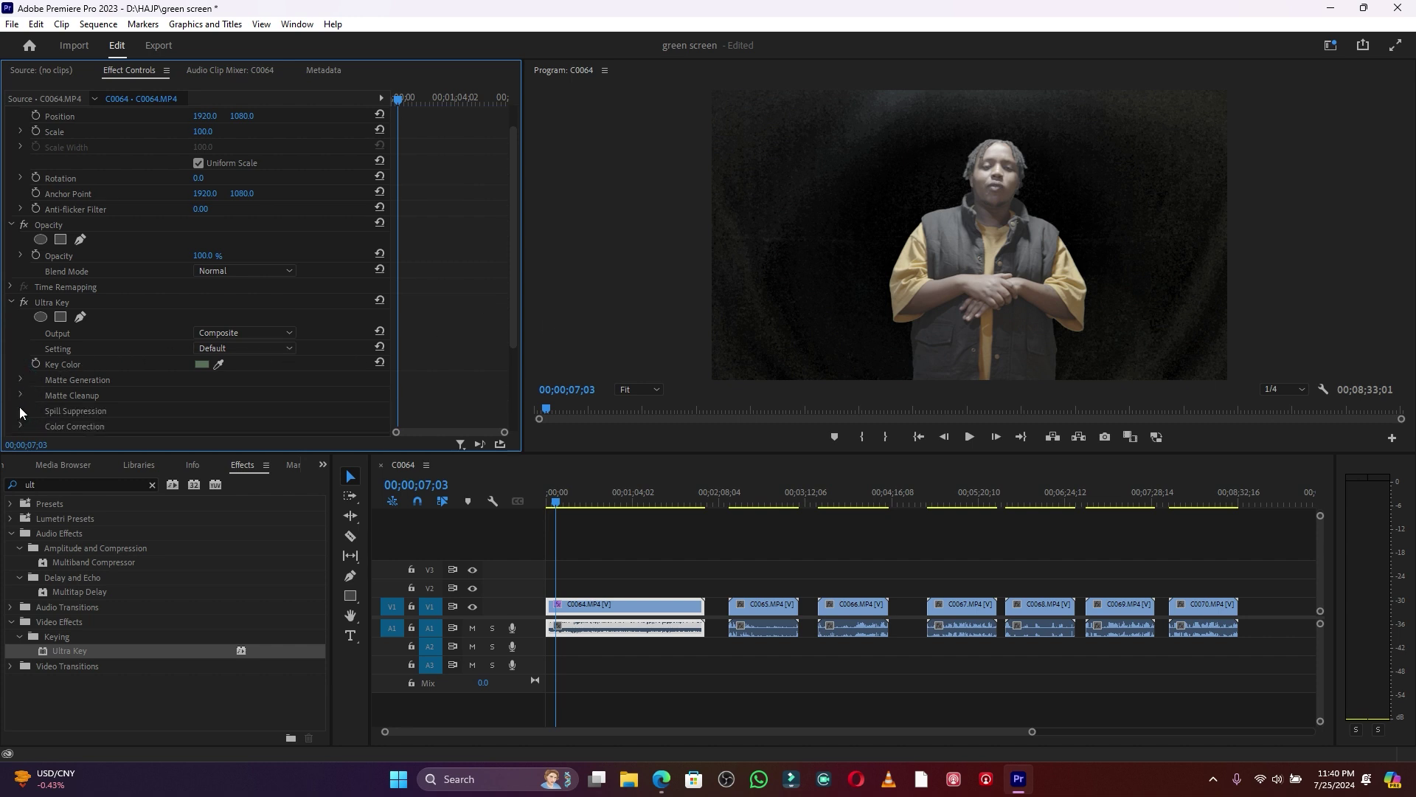
{"action": "left_click", "coordinate": [21, 381]}
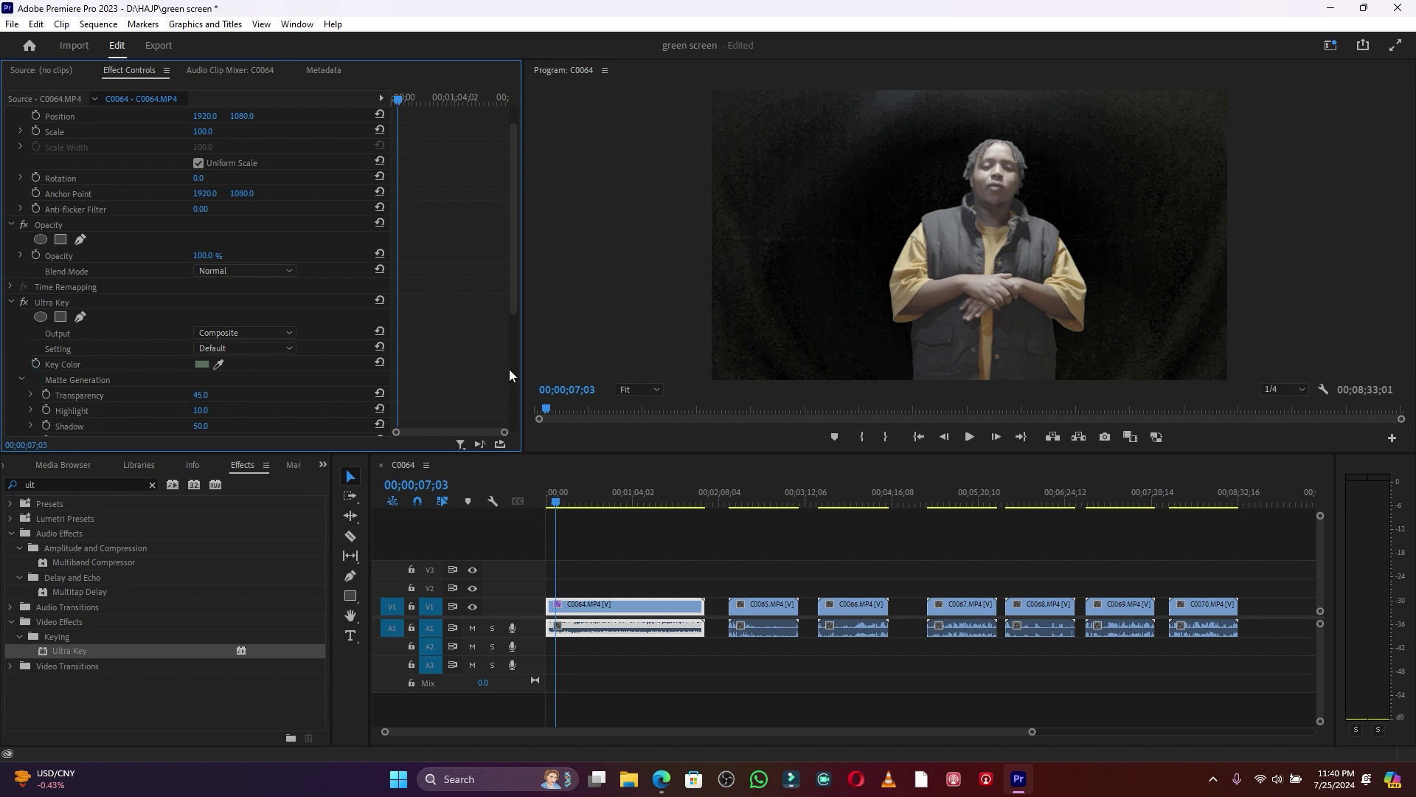
{"action": "left_click_drag", "start_coordinate": [619, 450], "coordinate": [617, 594]}
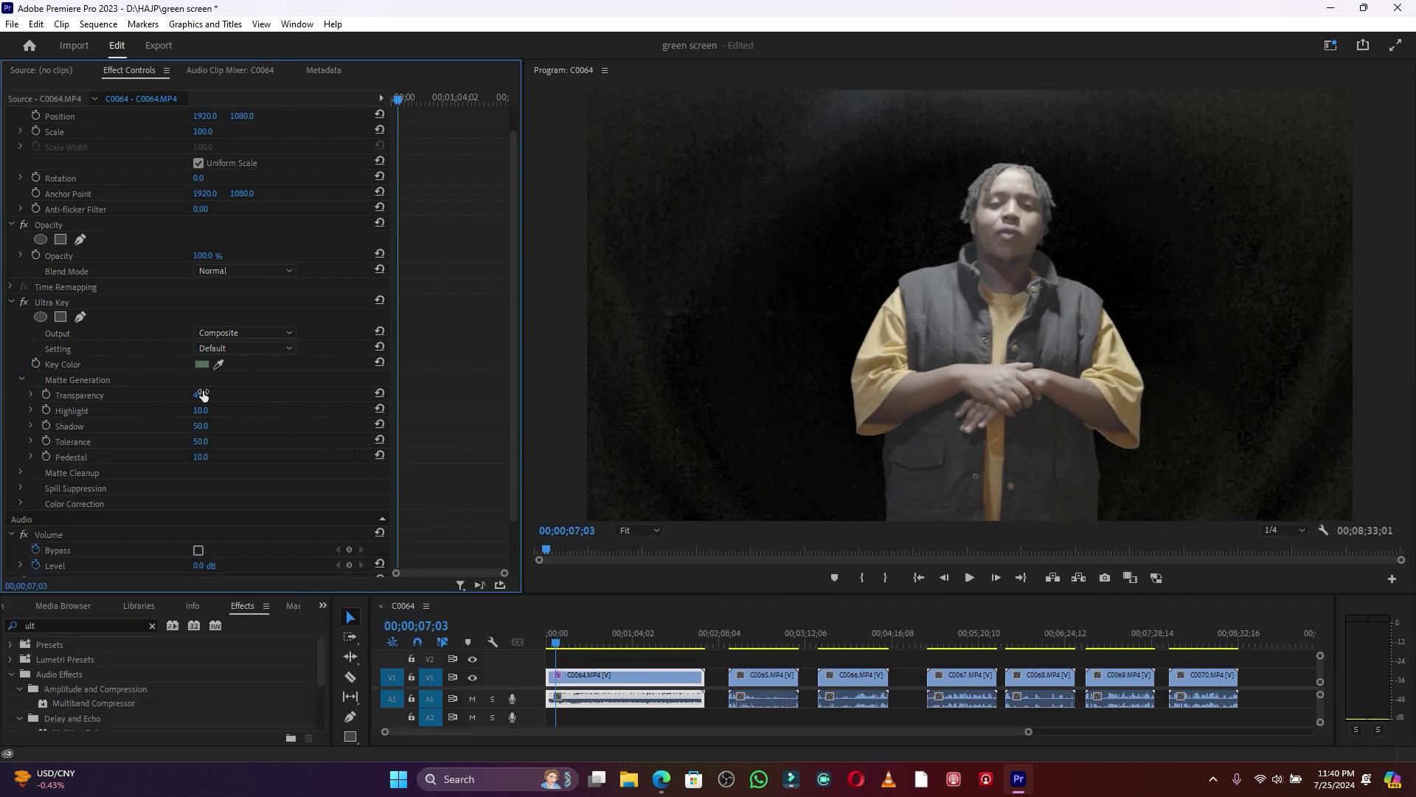
{"action": "left_click_drag", "start_coordinate": [201, 395], "coordinate": [168, 427]}
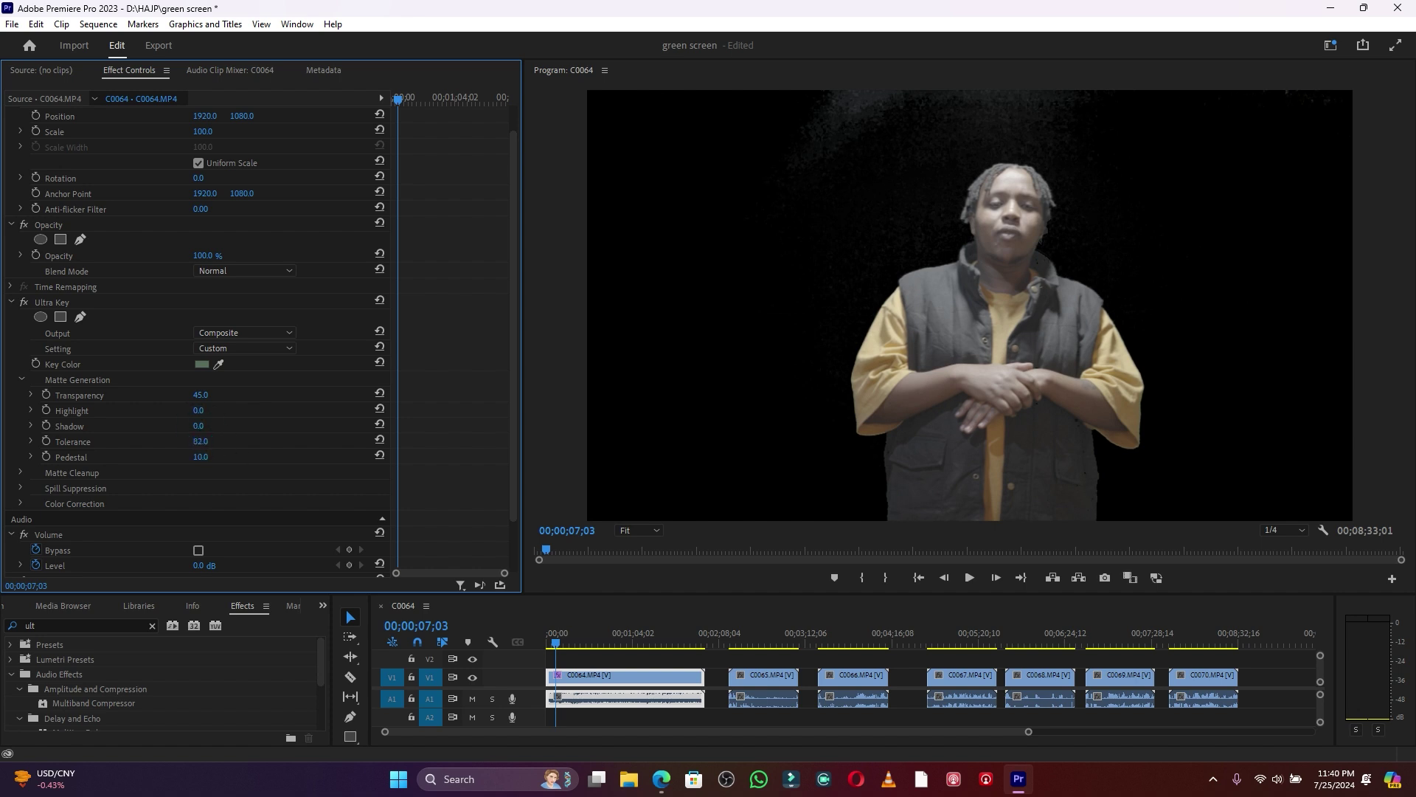
{"action": "left_click_drag", "start_coordinate": [199, 459], "coordinate": [222, 459]}
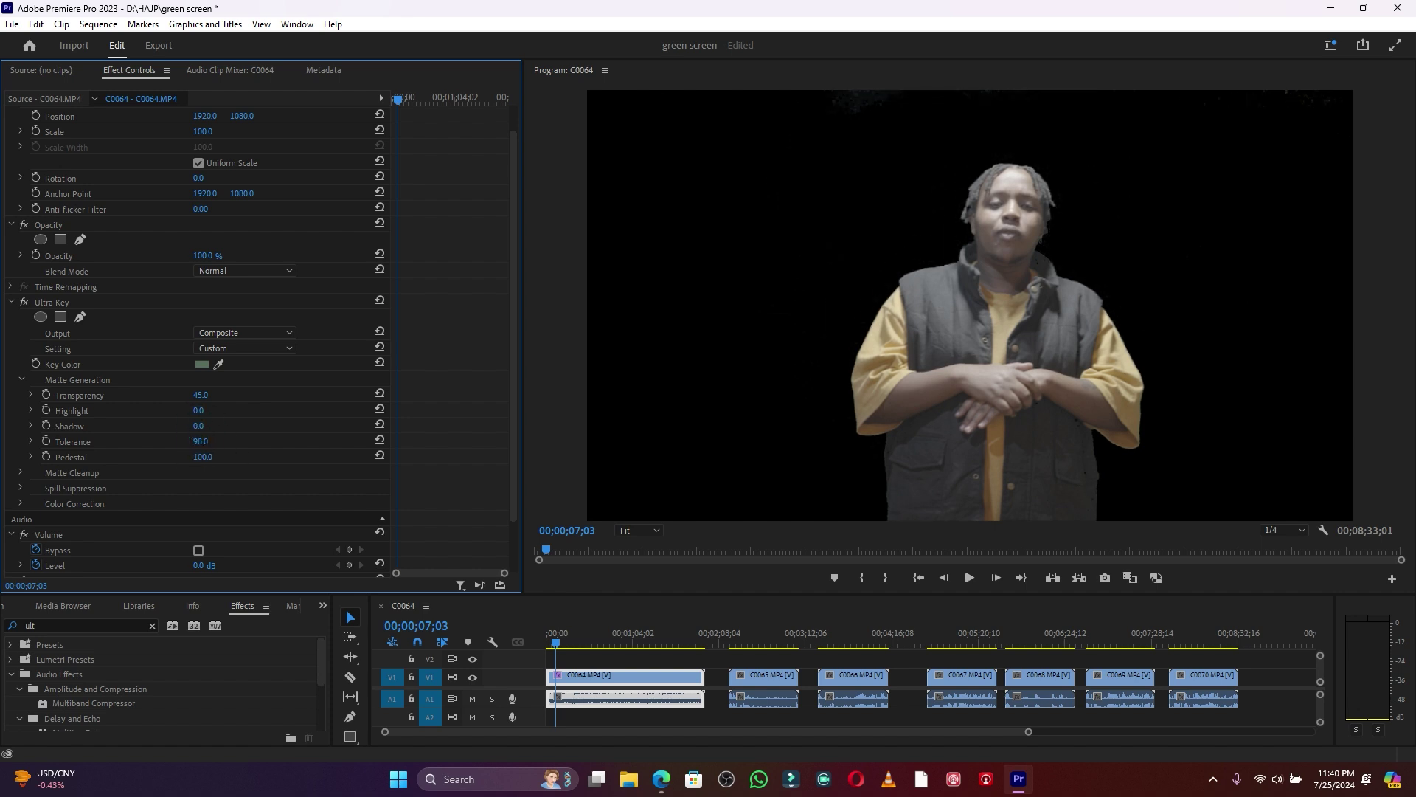
Play through part of the keyed C0064.MP4 clip to examine the cutout
{"action": "key", "text": "space"}
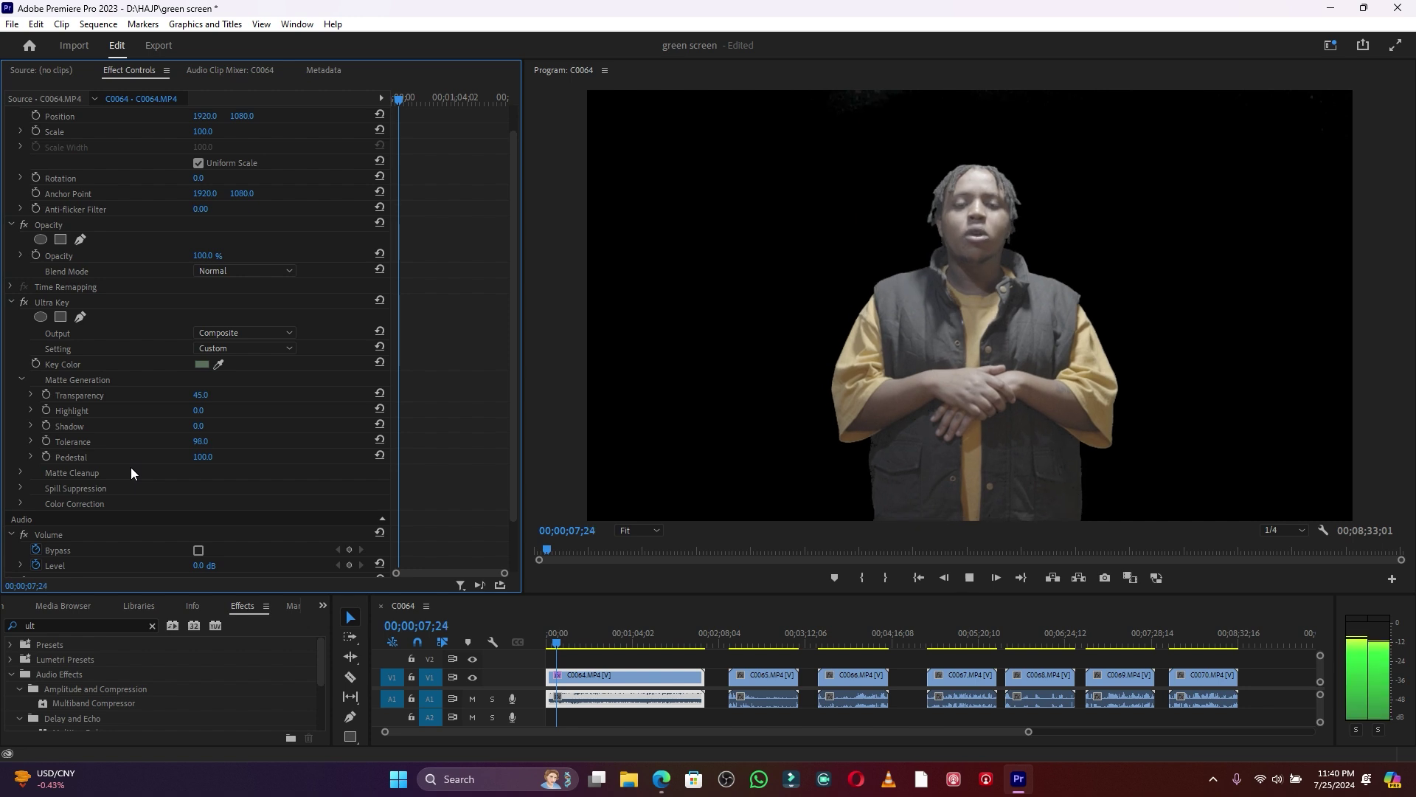
{"action": "key", "text": "space"}
{"action": "key", "text": "space"}
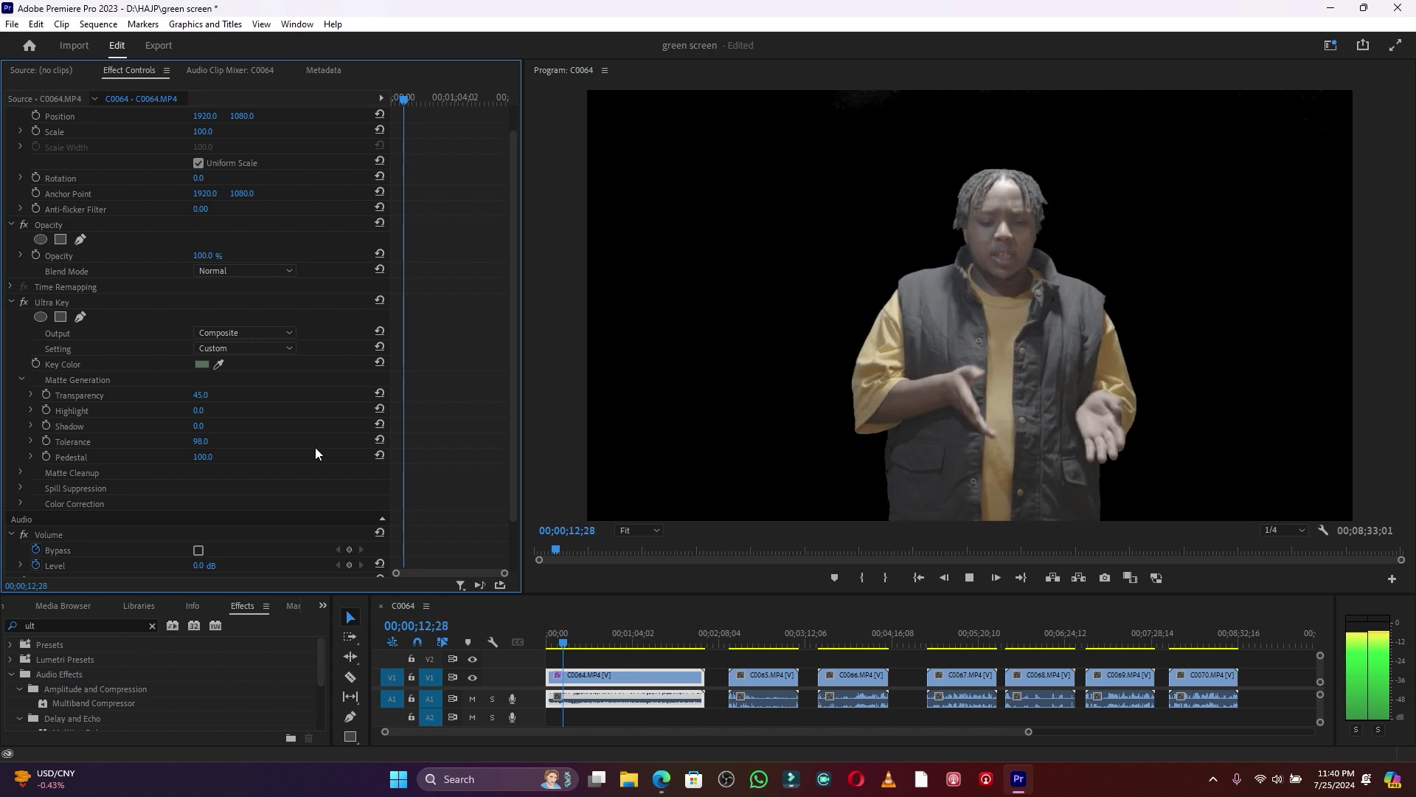
{"action": "key", "text": "space"}
Show Ultra Key's output as Alpha Channel and play the clip briefly to inspect the matte for leftover noise
{"action": "key", "text": "space"}
{"action": "key", "text": "space"}
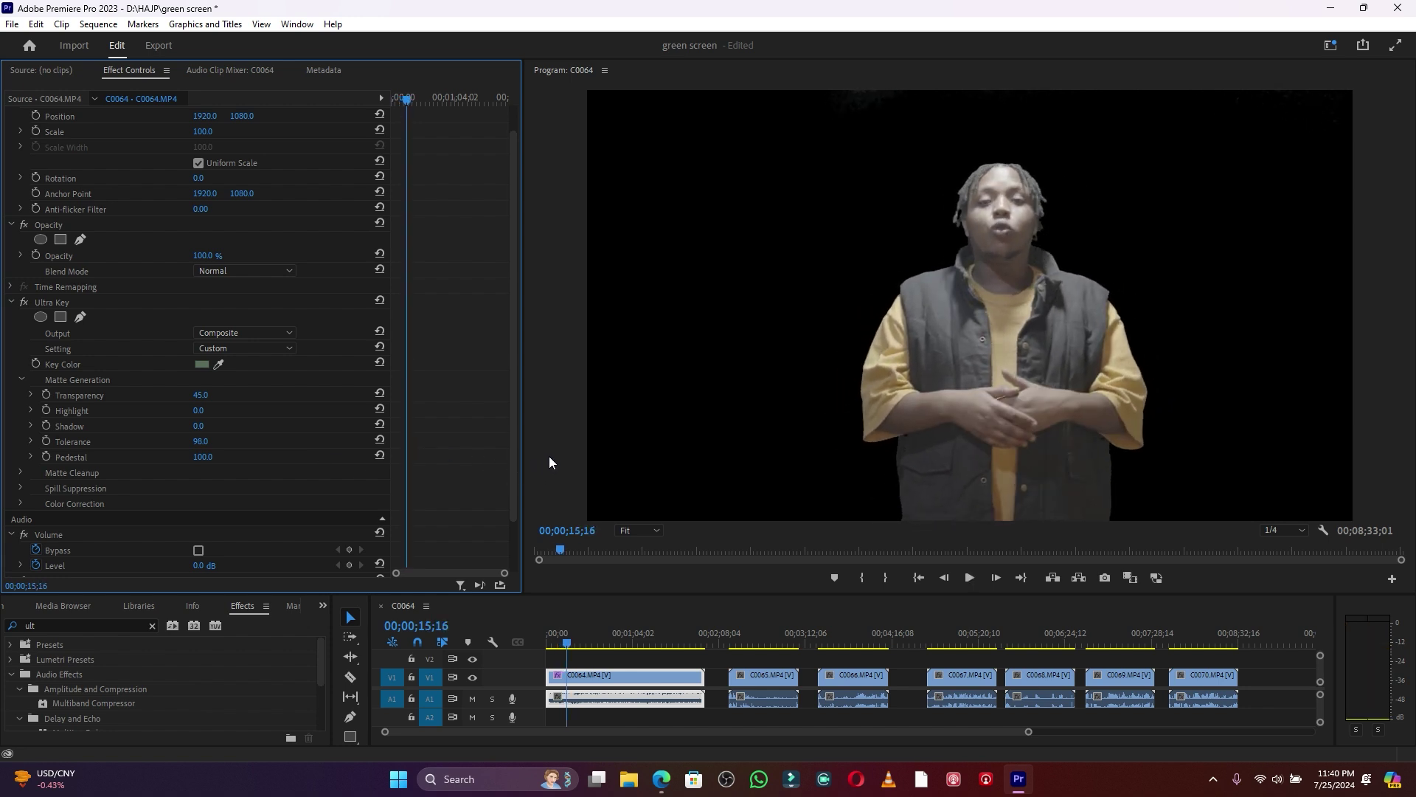
{"action": "left_click", "coordinate": [230, 330]}
{"action": "left_click", "coordinate": [231, 360]}
{"action": "key", "text": "space"}
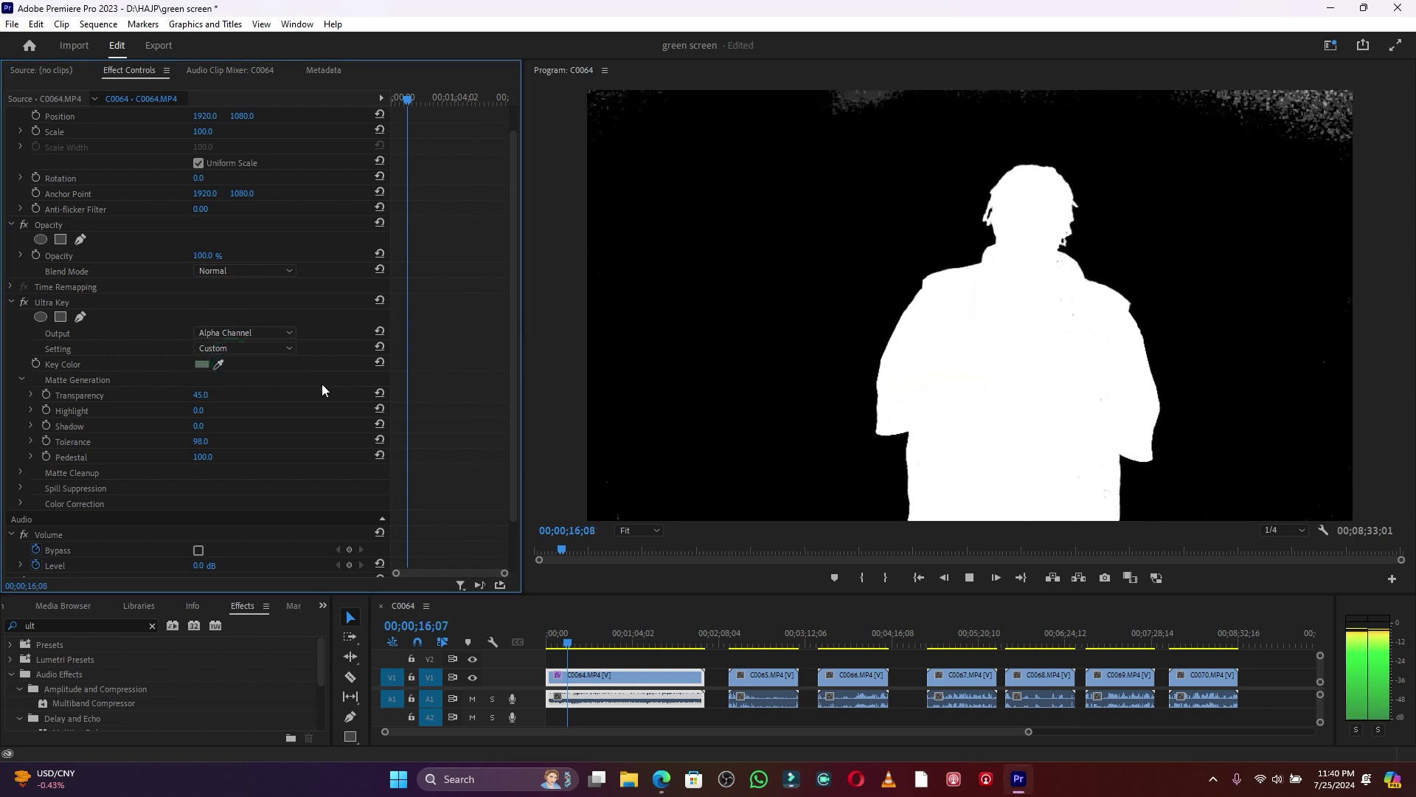
{"action": "key", "text": "space"}
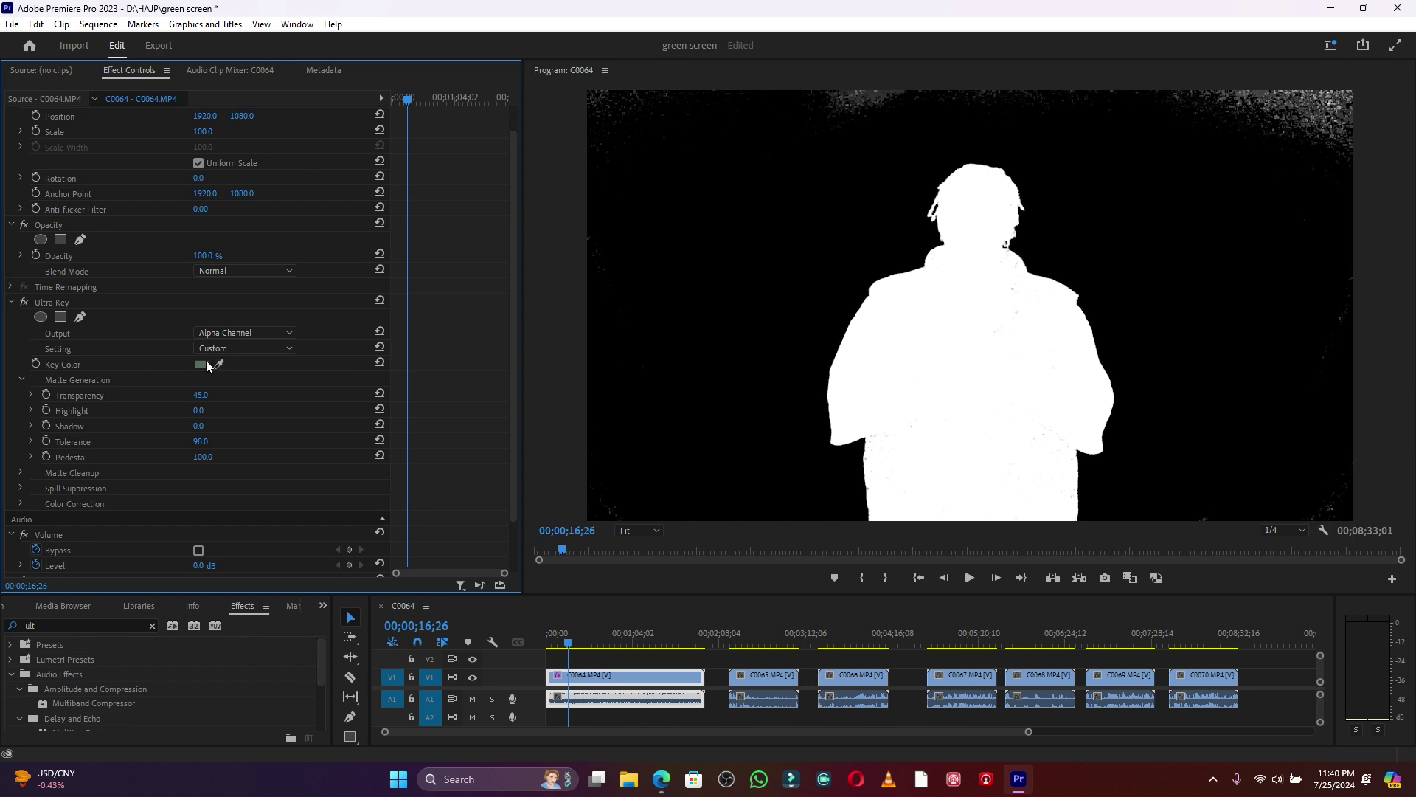
Draw a closed freeform Opacity mask loosely around the man on C0064.MP4, leaving the frame's upper corners outside it
{"action": "left_click", "coordinate": [81, 240]}
{"action": "left_click", "coordinate": [739, 516]}
{"action": "left_click_drag", "start_coordinate": [722, 331], "coordinate": [720, 303]}
{"action": "left_click_drag", "start_coordinate": [767, 211], "coordinate": [785, 190]}
{"action": "left_click", "coordinate": [949, 135]}
{"action": "left_click_drag", "start_coordinate": [1112, 147], "coordinate": [1137, 170]}
{"action": "left_click_drag", "start_coordinate": [1210, 286], "coordinate": [1210, 305]}
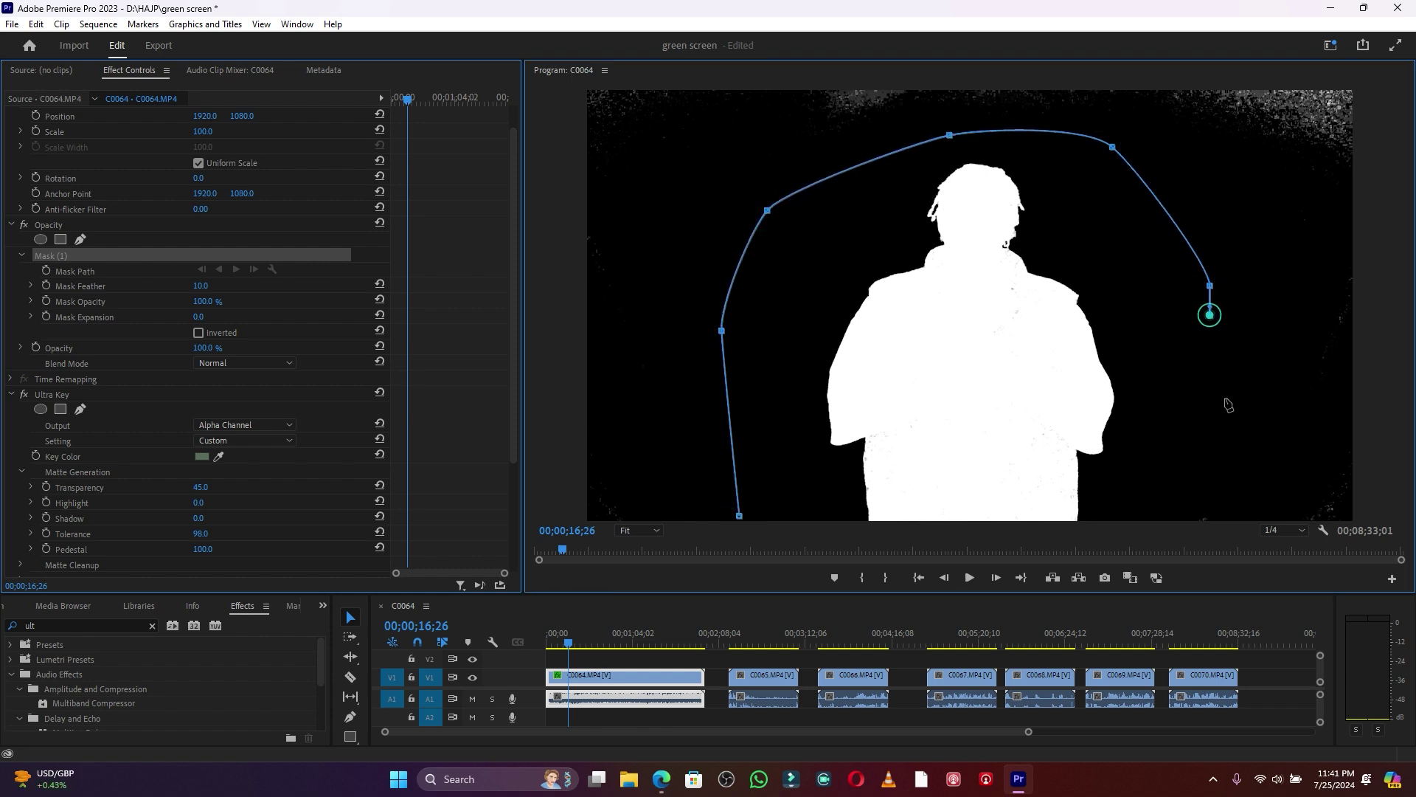
{"action": "left_click", "coordinate": [1210, 503]}
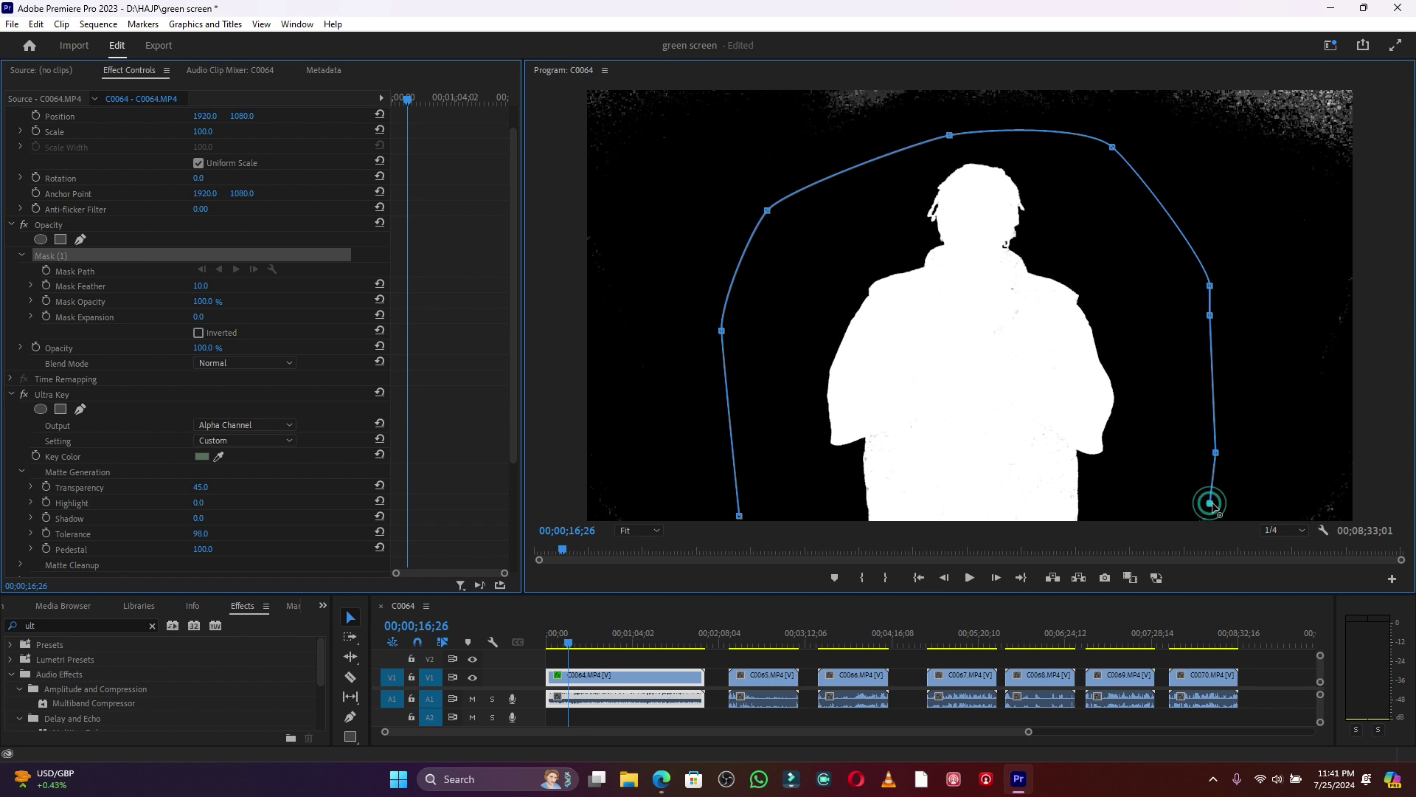
{"action": "left_click", "coordinate": [739, 516]}
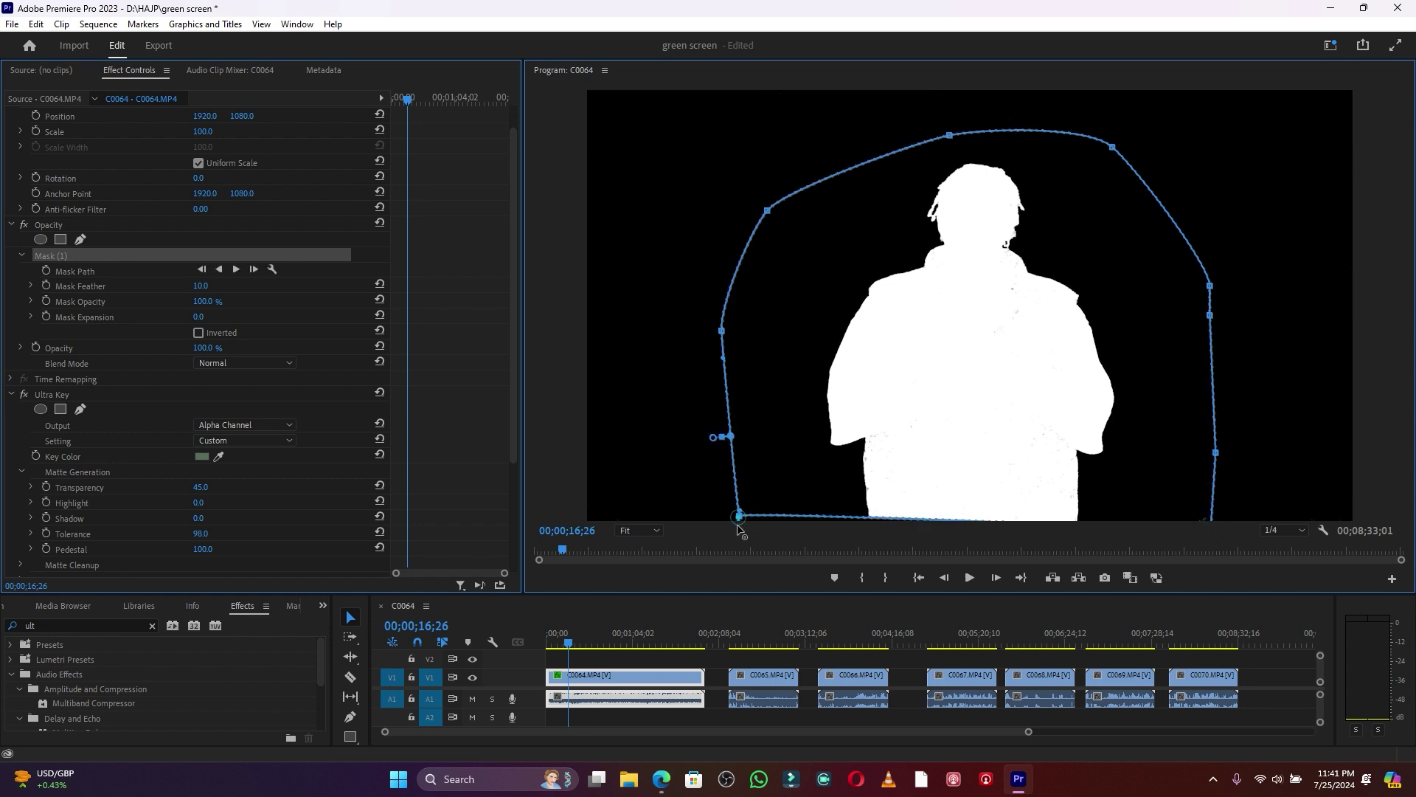
Play and scrub through C0064.MP4 to check the masked alpha matte against the man's movements
{"action": "key", "text": "space"}
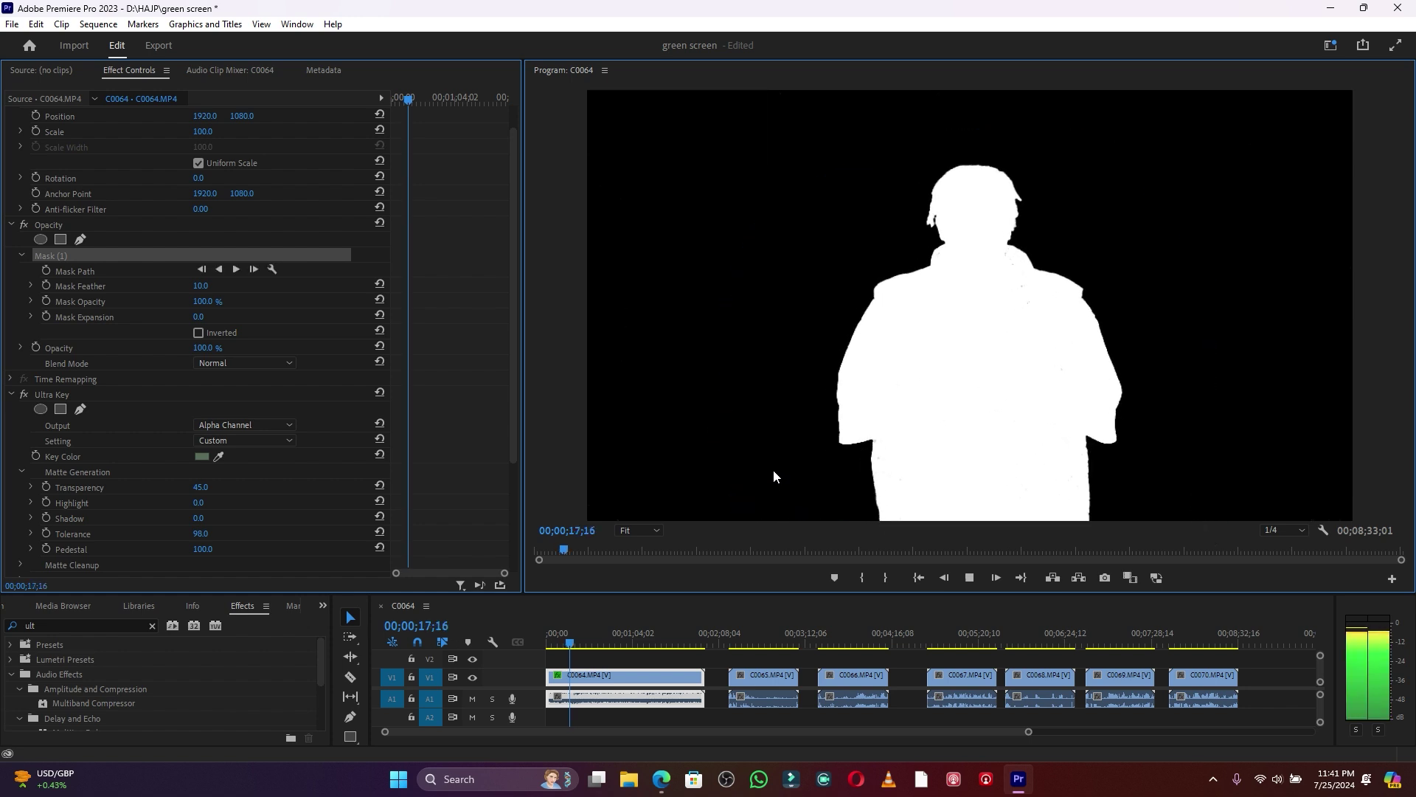
{"action": "key", "text": "space"}
{"action": "key", "text": "space"}
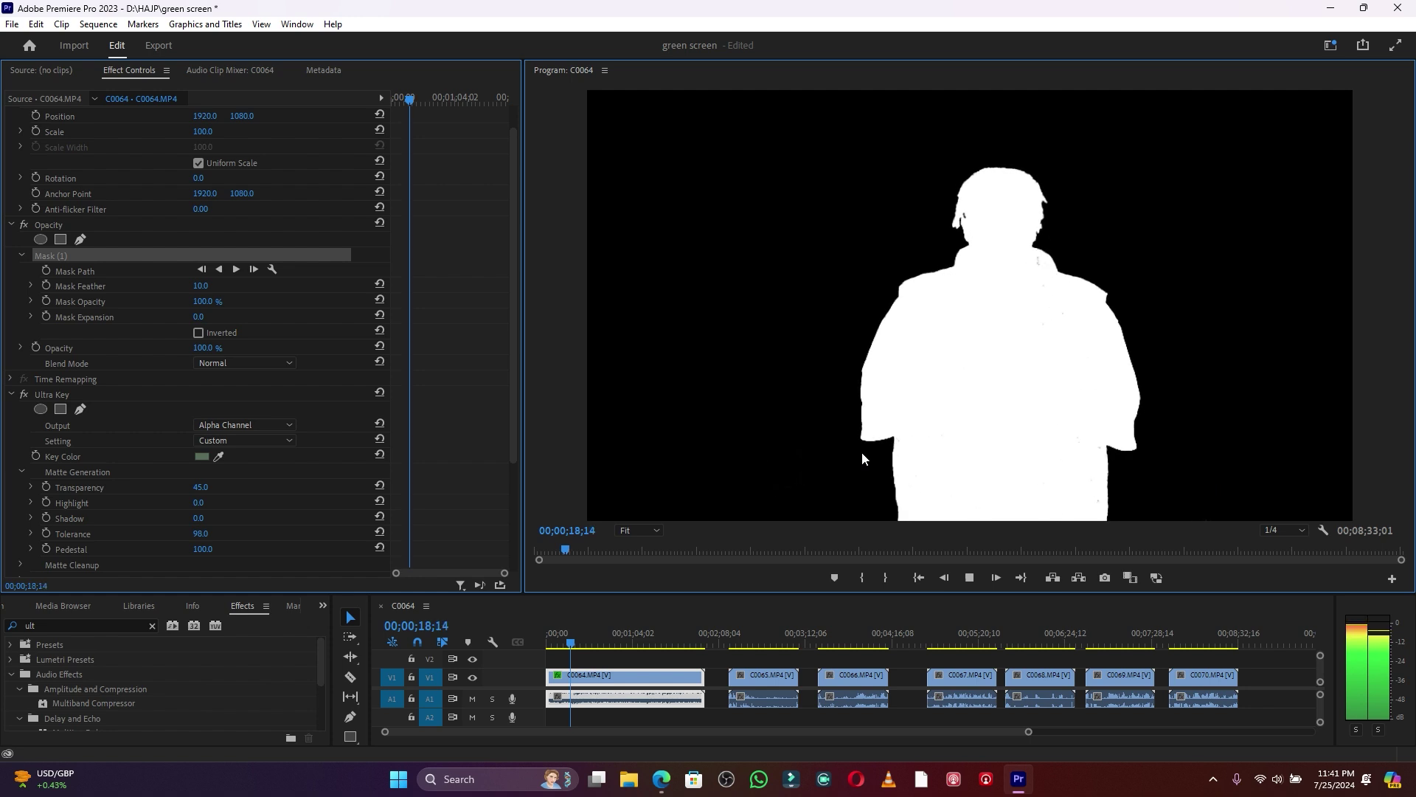
{"action": "key", "text": "space"}
{"action": "left_click_drag", "start_coordinate": [599, 640], "coordinate": [630, 645]}
Set the Ultra Key output to Composite on C0064.MP4 and play back the keyed result
{"action": "left_click", "coordinate": [238, 424]}
{"action": "left_click", "coordinate": [237, 437]}
{"action": "left_click", "coordinate": [644, 656]}
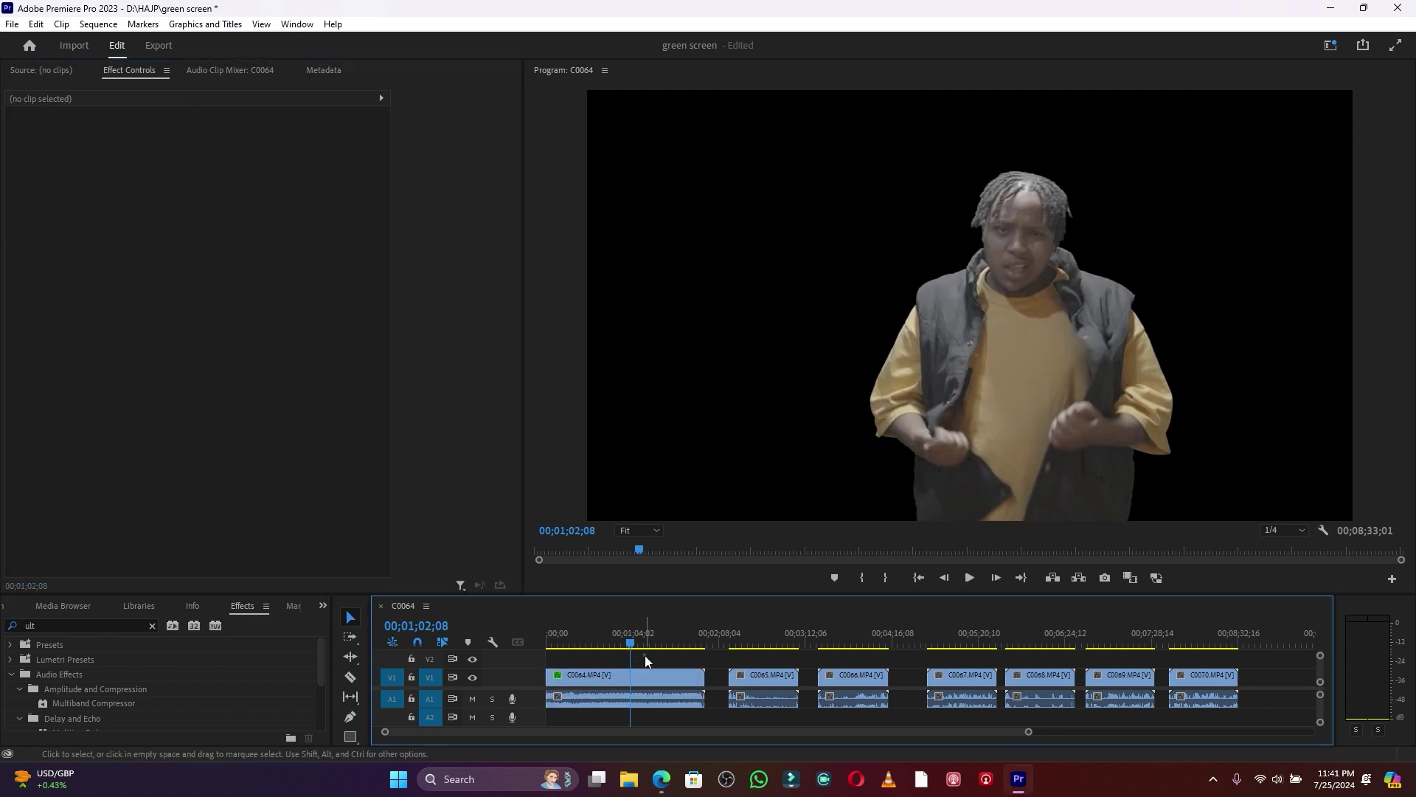
{"action": "key", "text": "space"}
{"action": "left_click", "coordinate": [681, 673]}
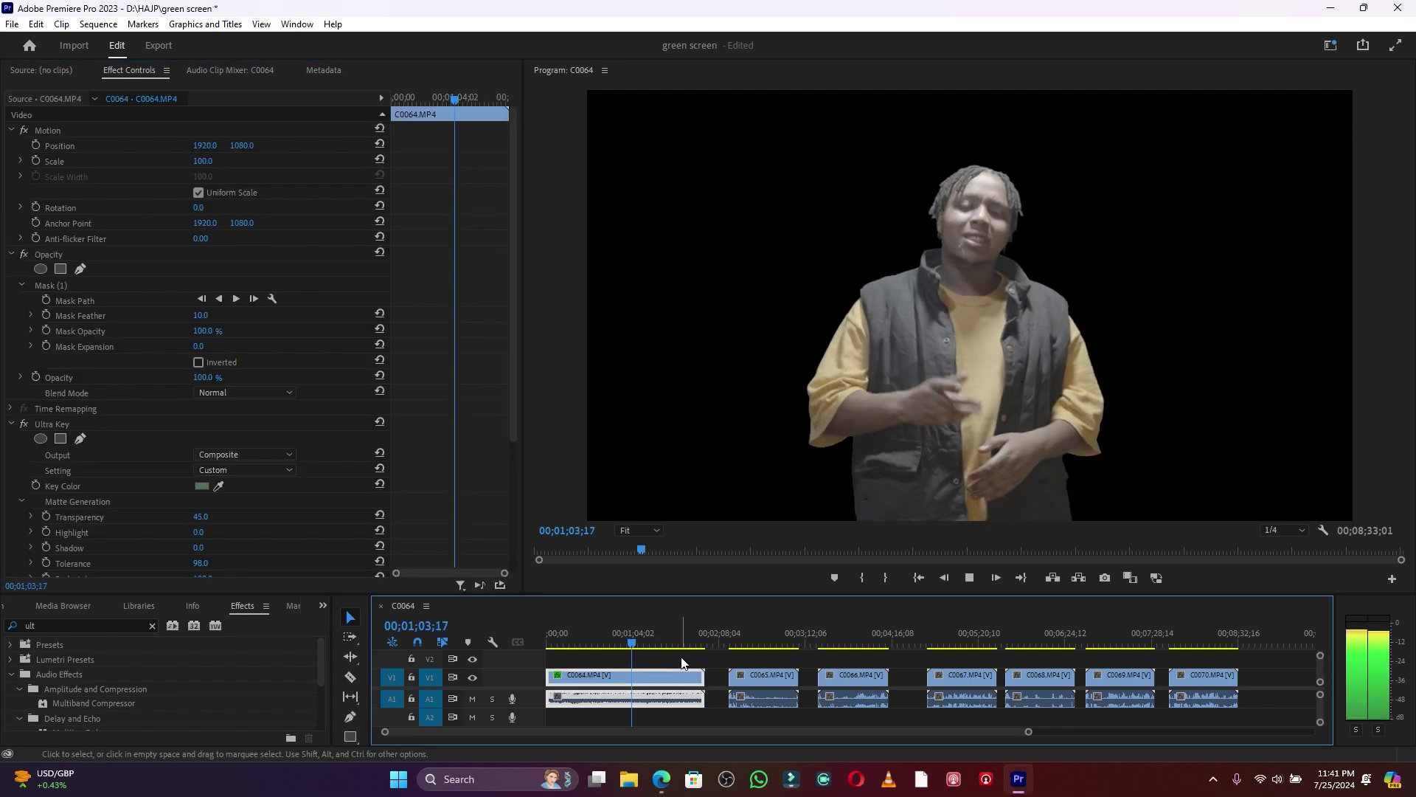
{"action": "key", "text": "space"}
Copy the Ultra Key effect from C0064.MP4 and paste it onto the C0065.MP4 clip
{"action": "left_click", "coordinate": [758, 642]}
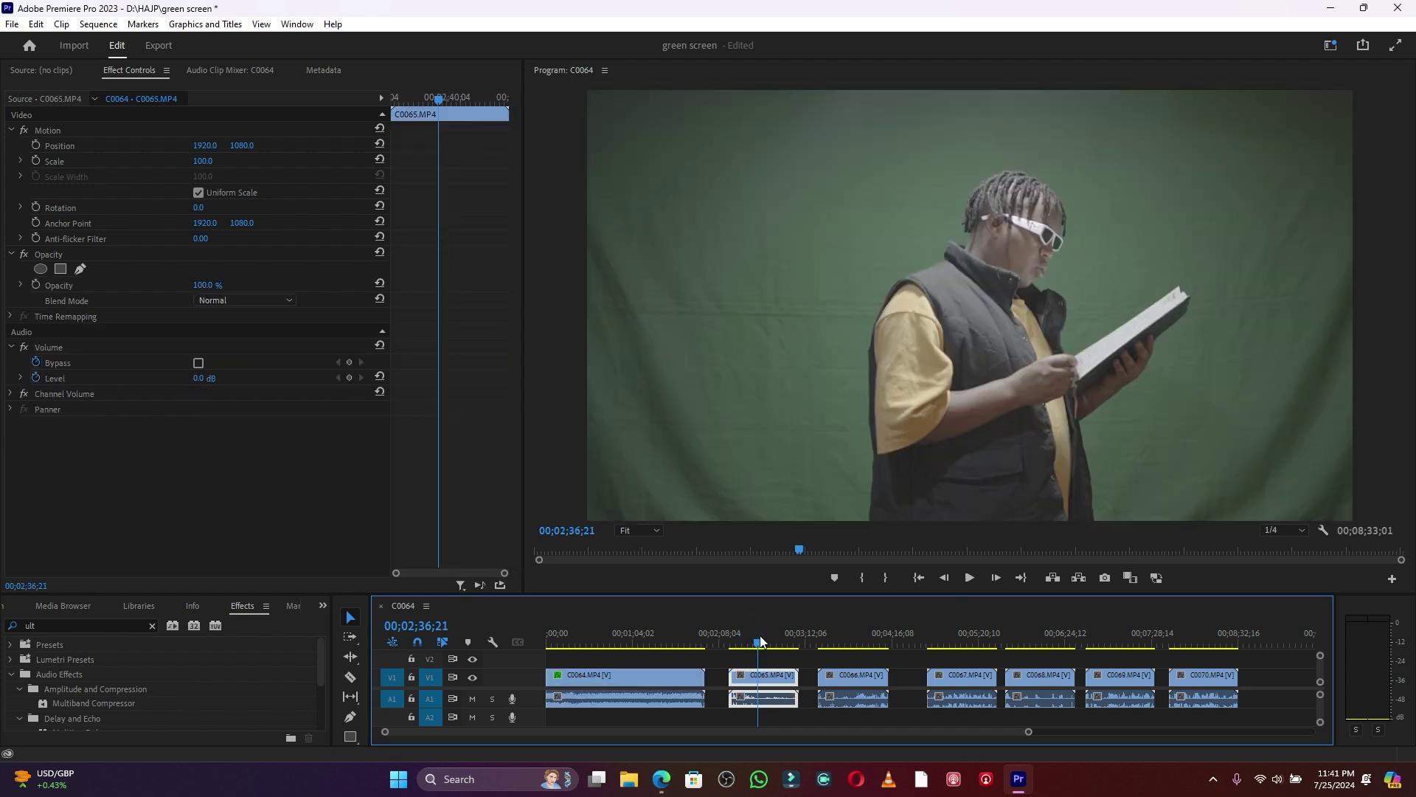
{"action": "left_click", "coordinate": [655, 641]}
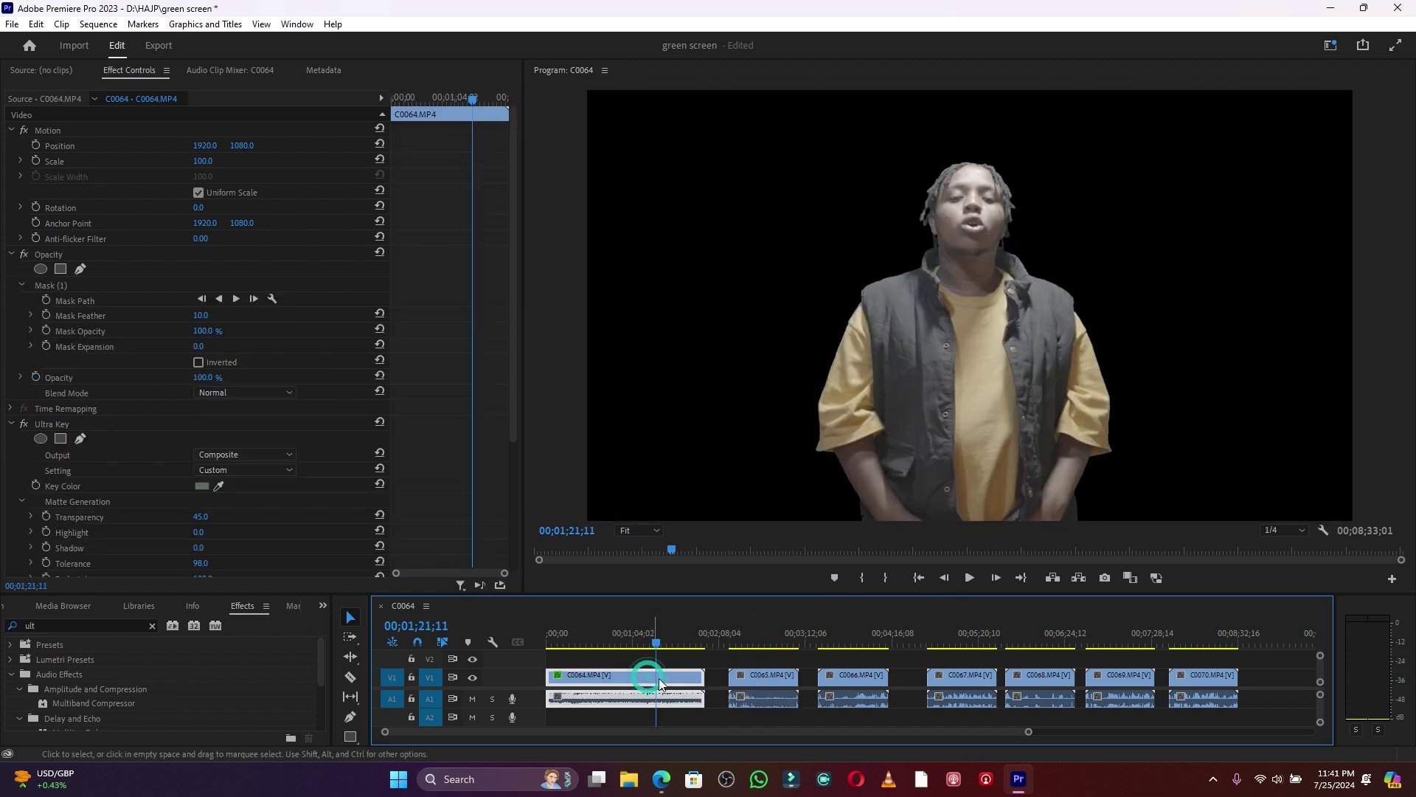
{"action": "left_click", "coordinate": [38, 423]}
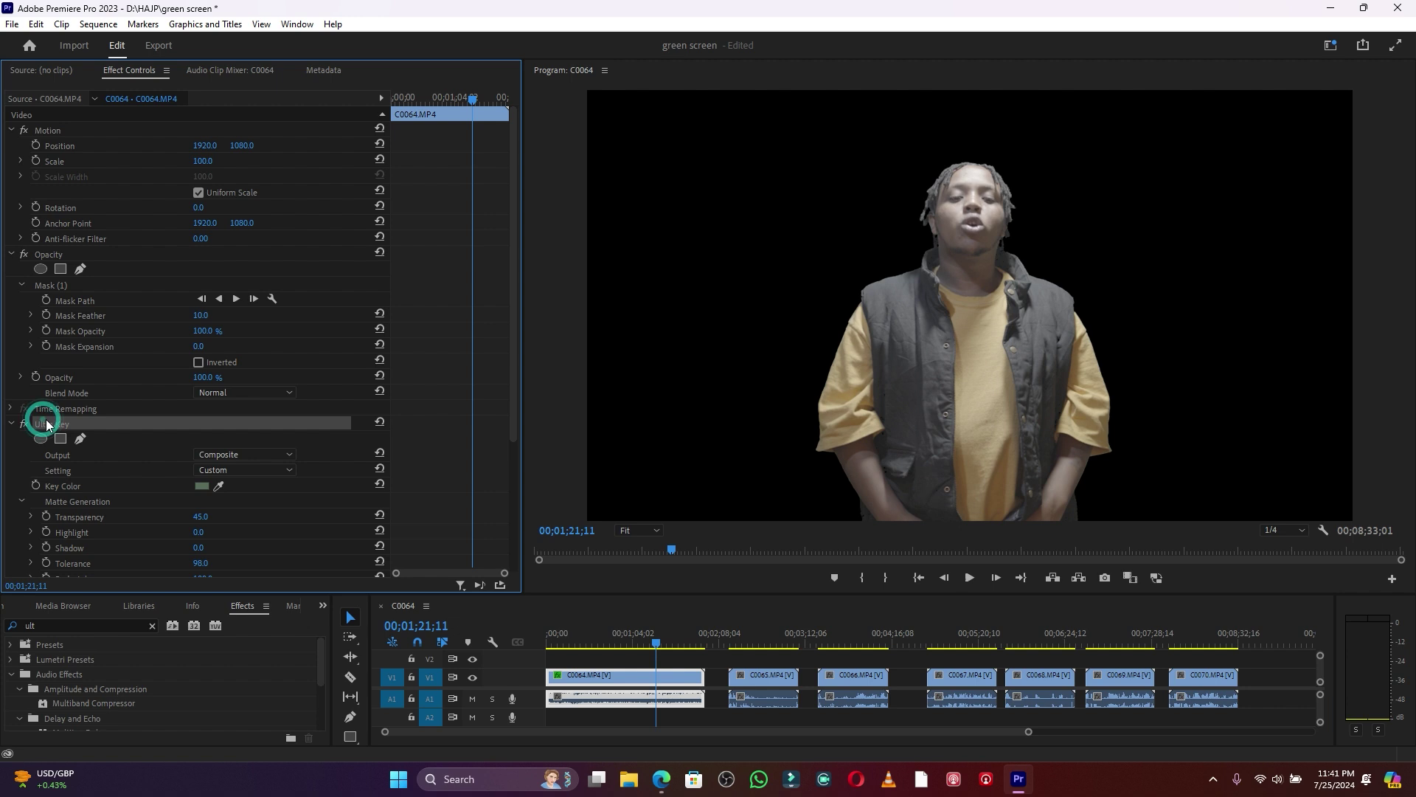
{"action": "left_click", "coordinate": [743, 640]}
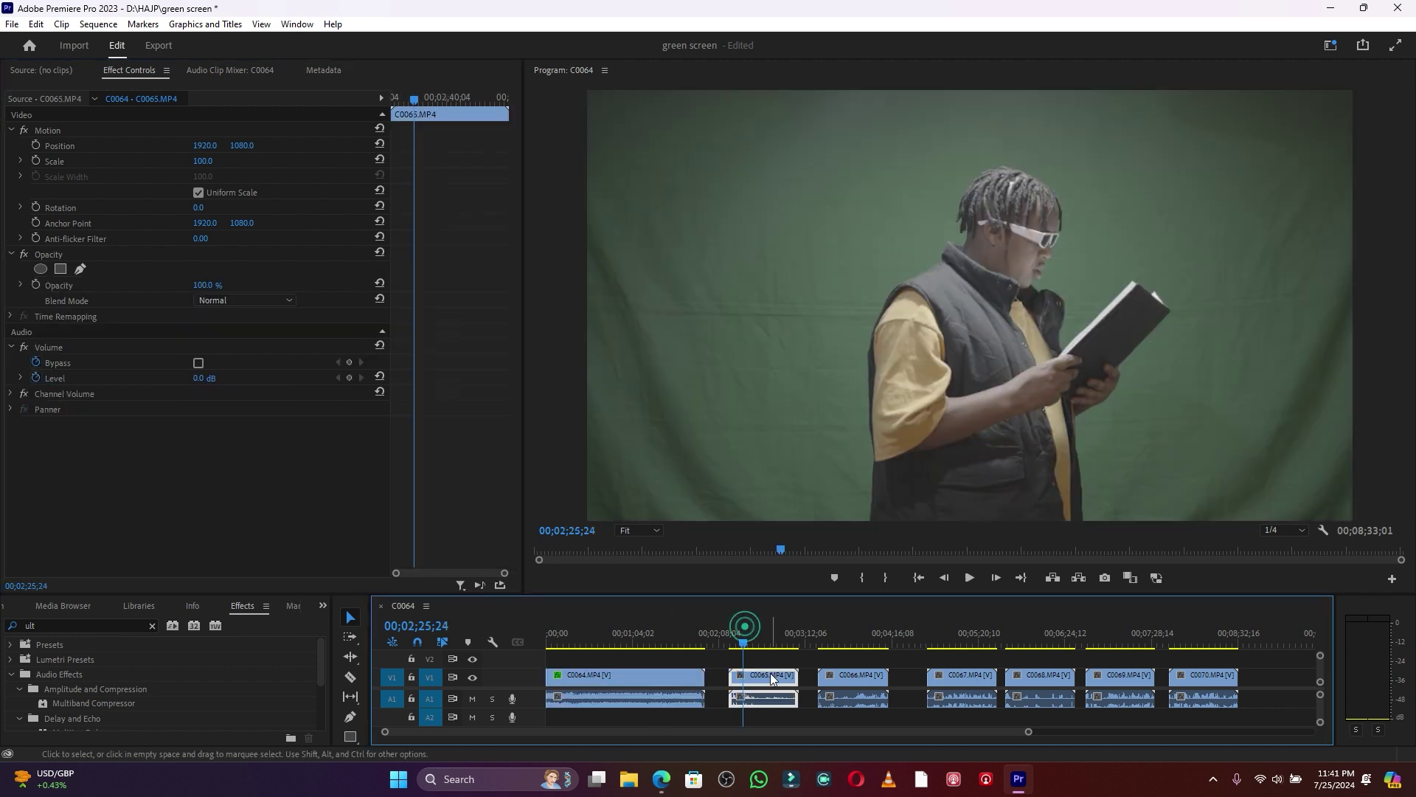
{"action": "key", "text": "ctrl+v"}
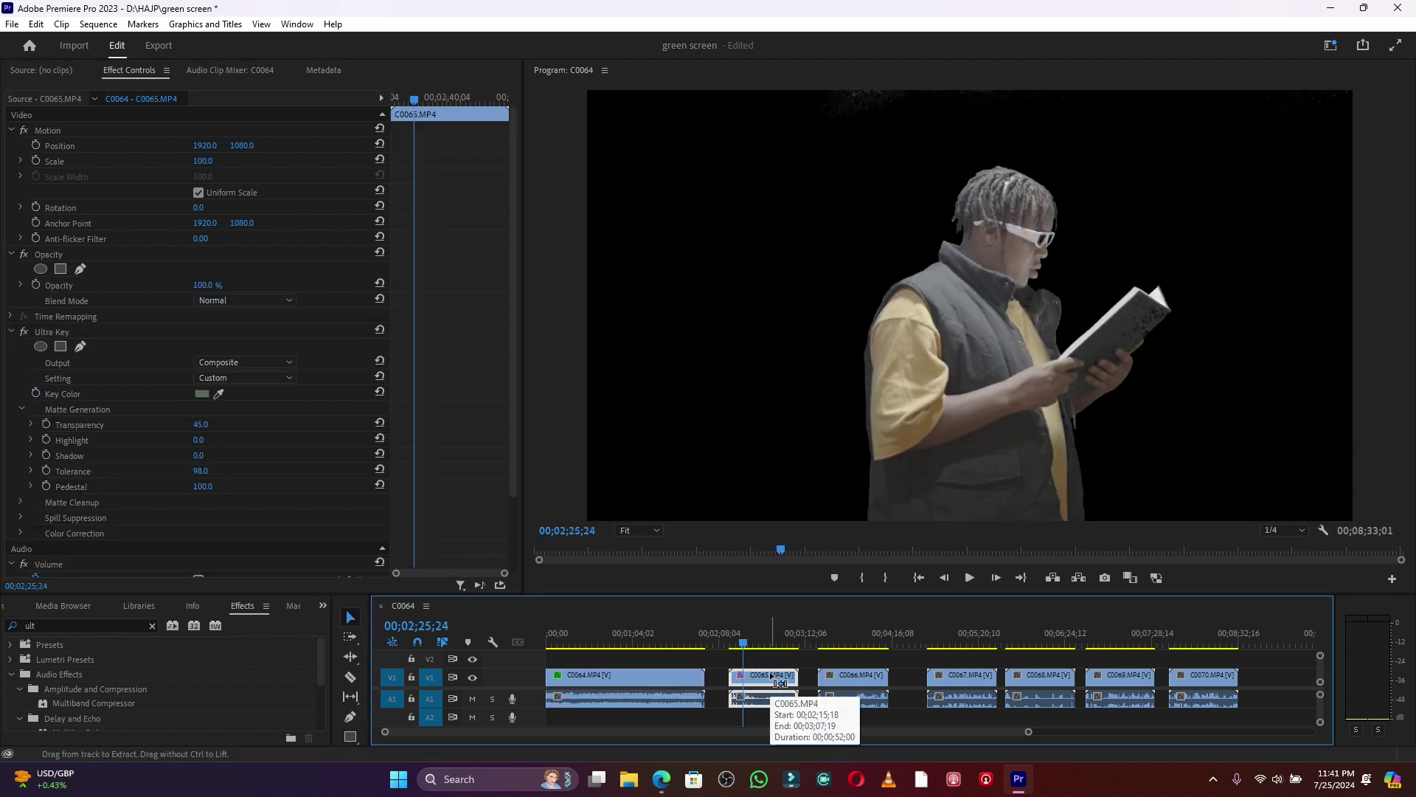
Paste the copied Ultra Key effect onto the C0066.MP4, C0067.MP4 and C0068.MP4 clips
{"action": "left_click", "coordinate": [848, 650]}
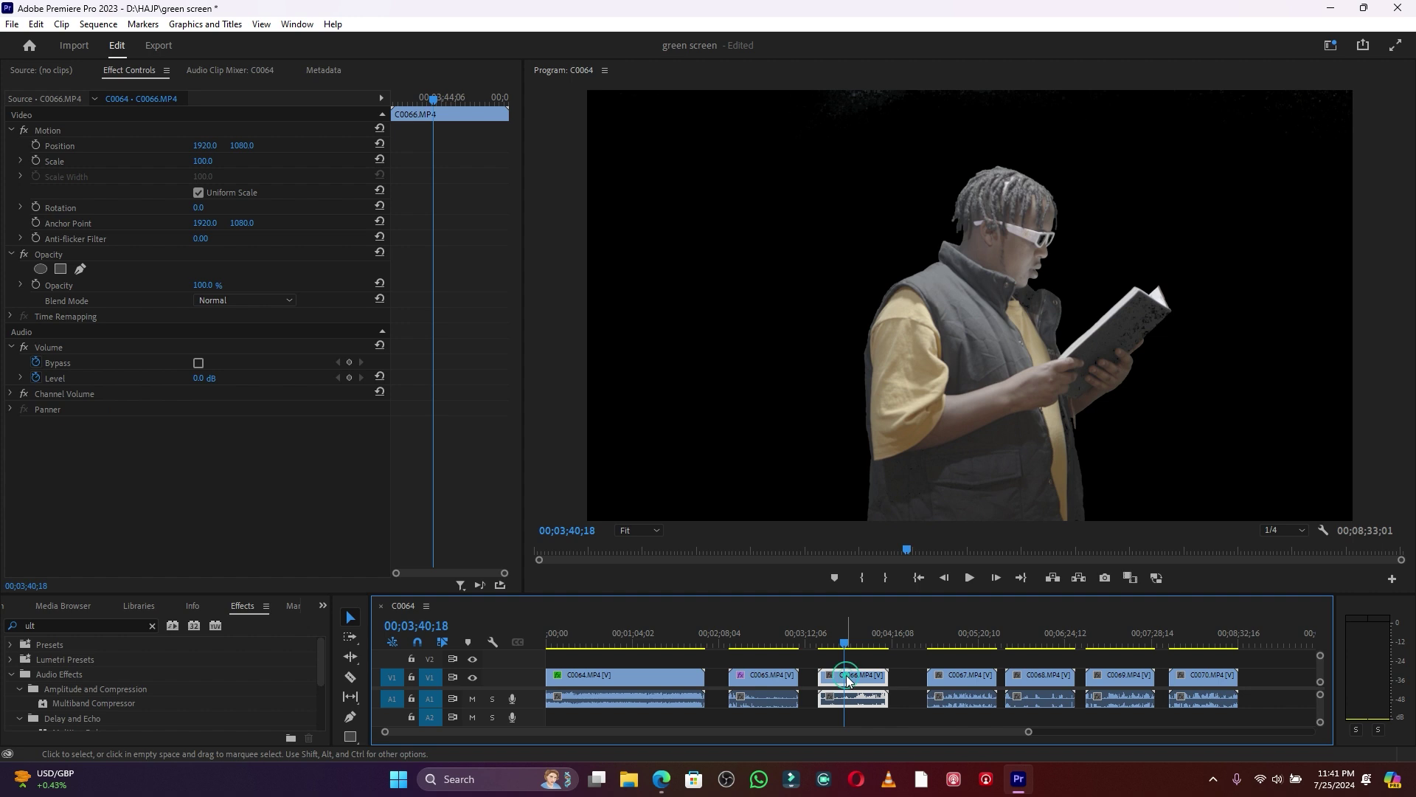
{"action": "key", "text": "ctrl+v"}
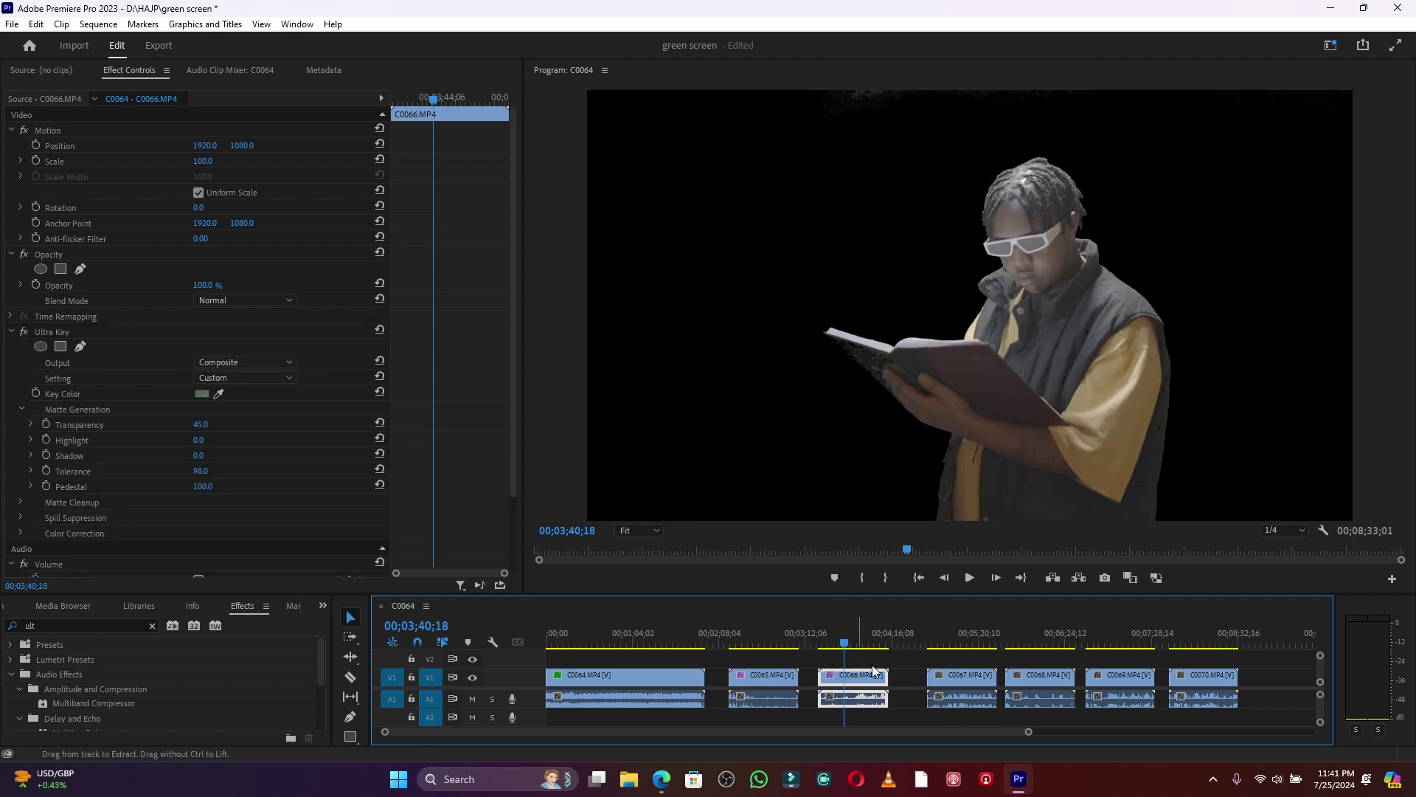
{"action": "left_click", "coordinate": [957, 675]}
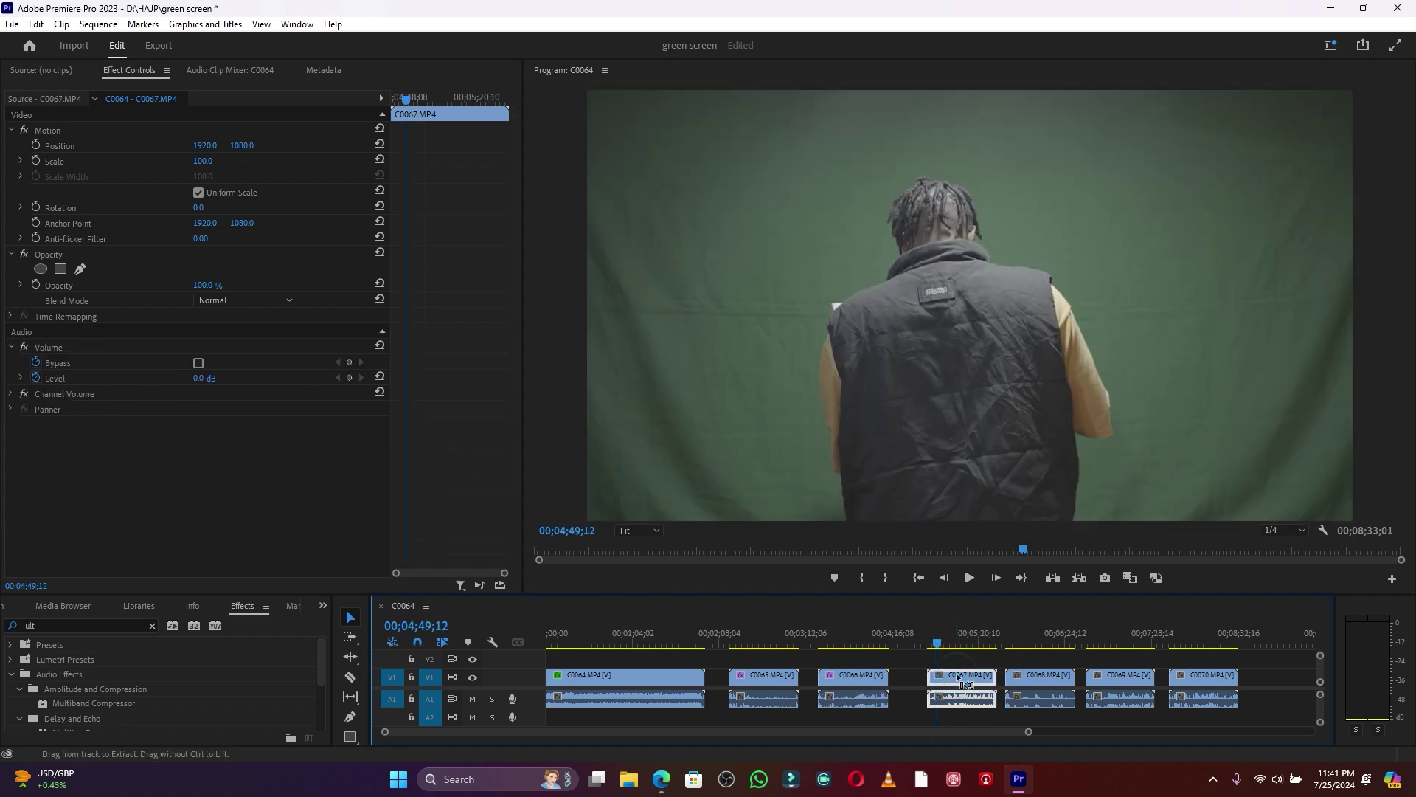
{"action": "key", "text": "ctrl+v"}
{"action": "left_click", "coordinate": [1041, 676]}
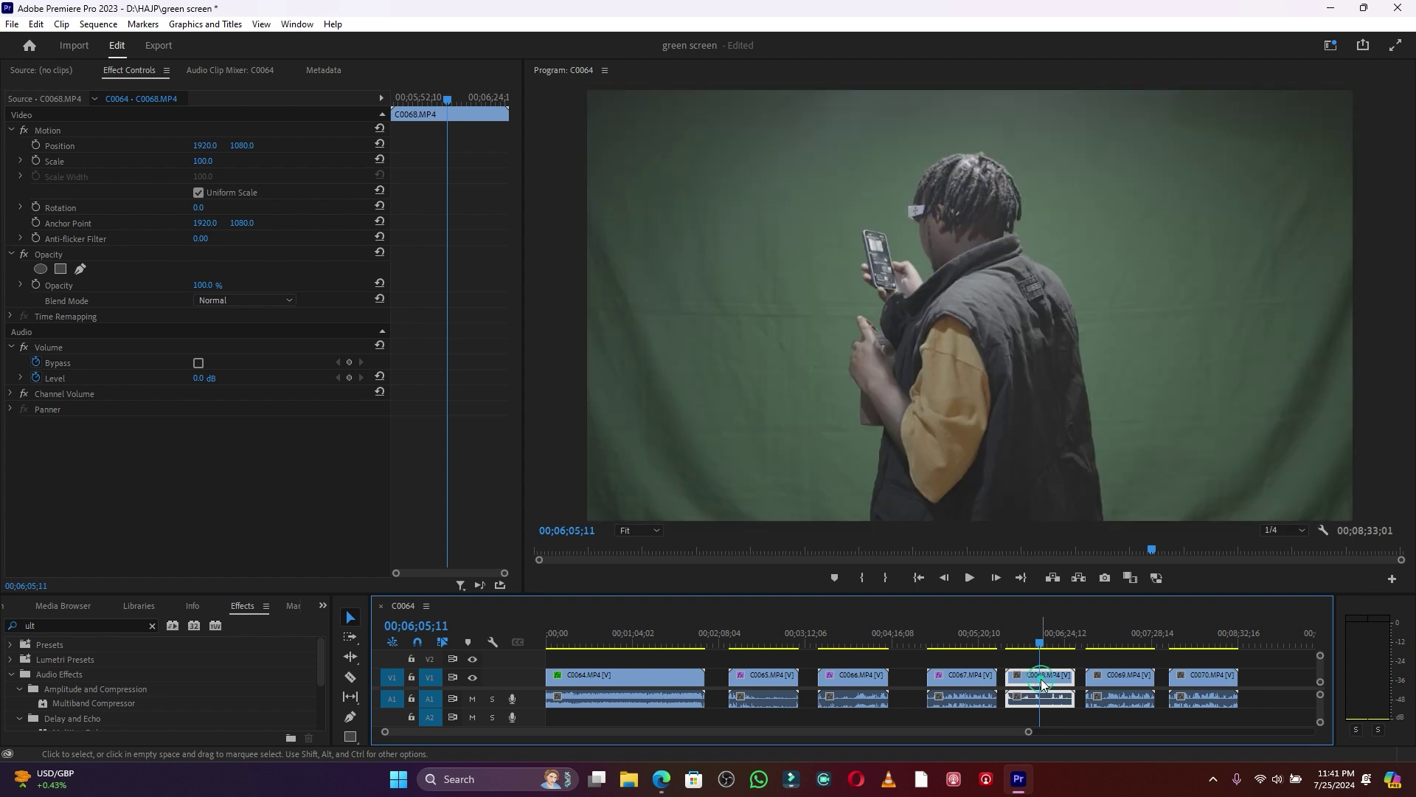
{"action": "key", "text": "ctrl+v"}
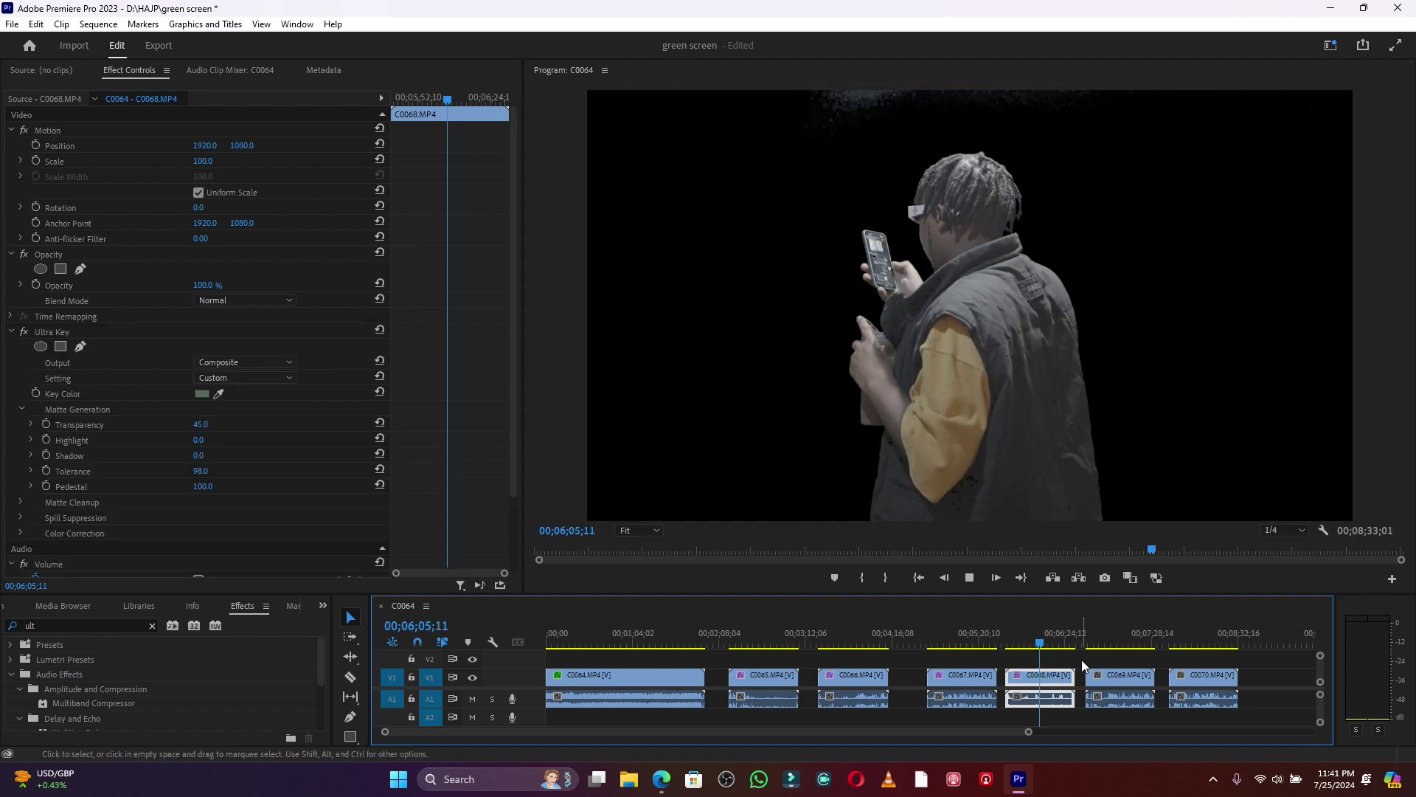
{"action": "key", "text": "space"}
{"action": "key", "text": "space"}
Paste the copied Ultra Key effect onto the C0069.MP4 and C0070.MP4 clips
{"action": "left_click", "coordinate": [1107, 675]}
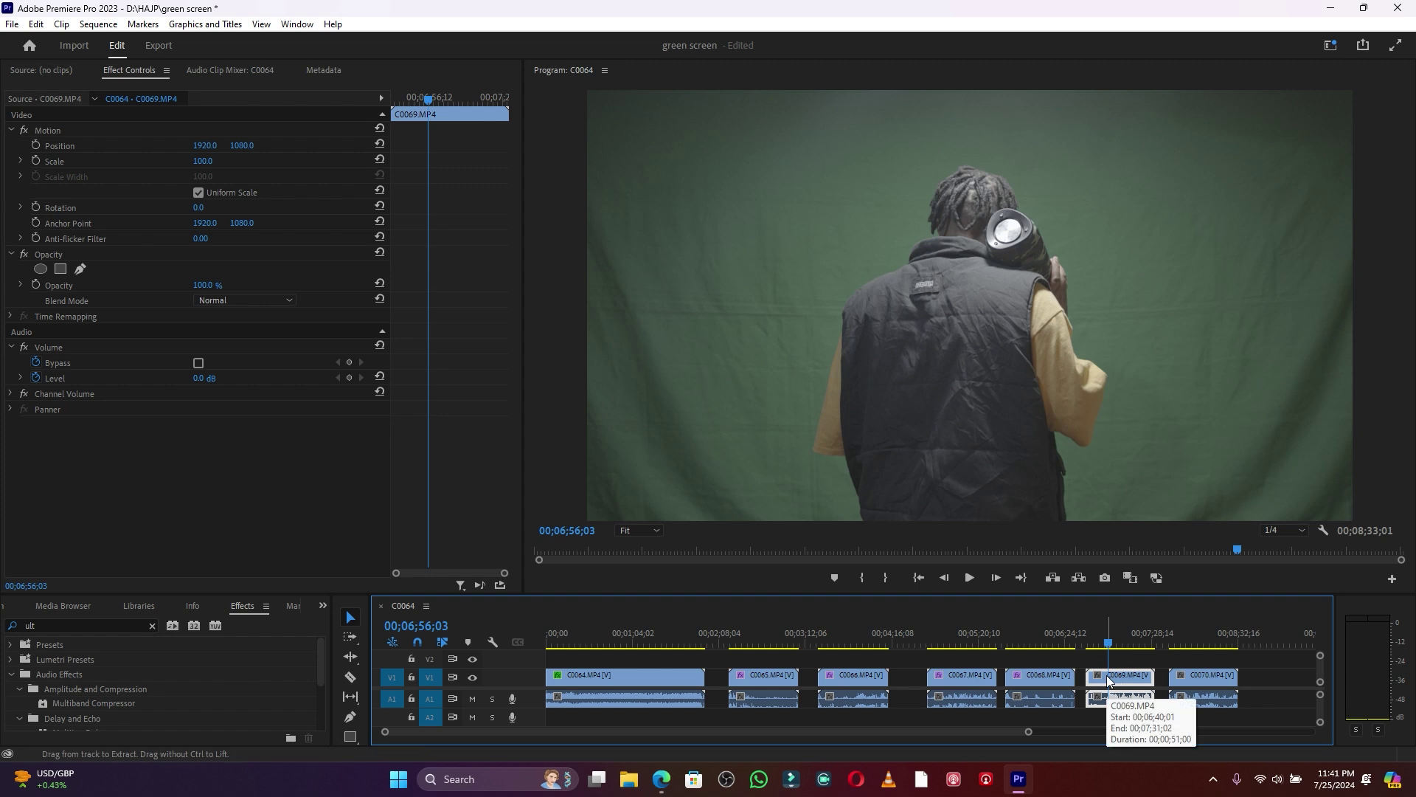
{"action": "key", "text": "ctrl+v"}
{"action": "left_click", "coordinate": [1187, 676]}
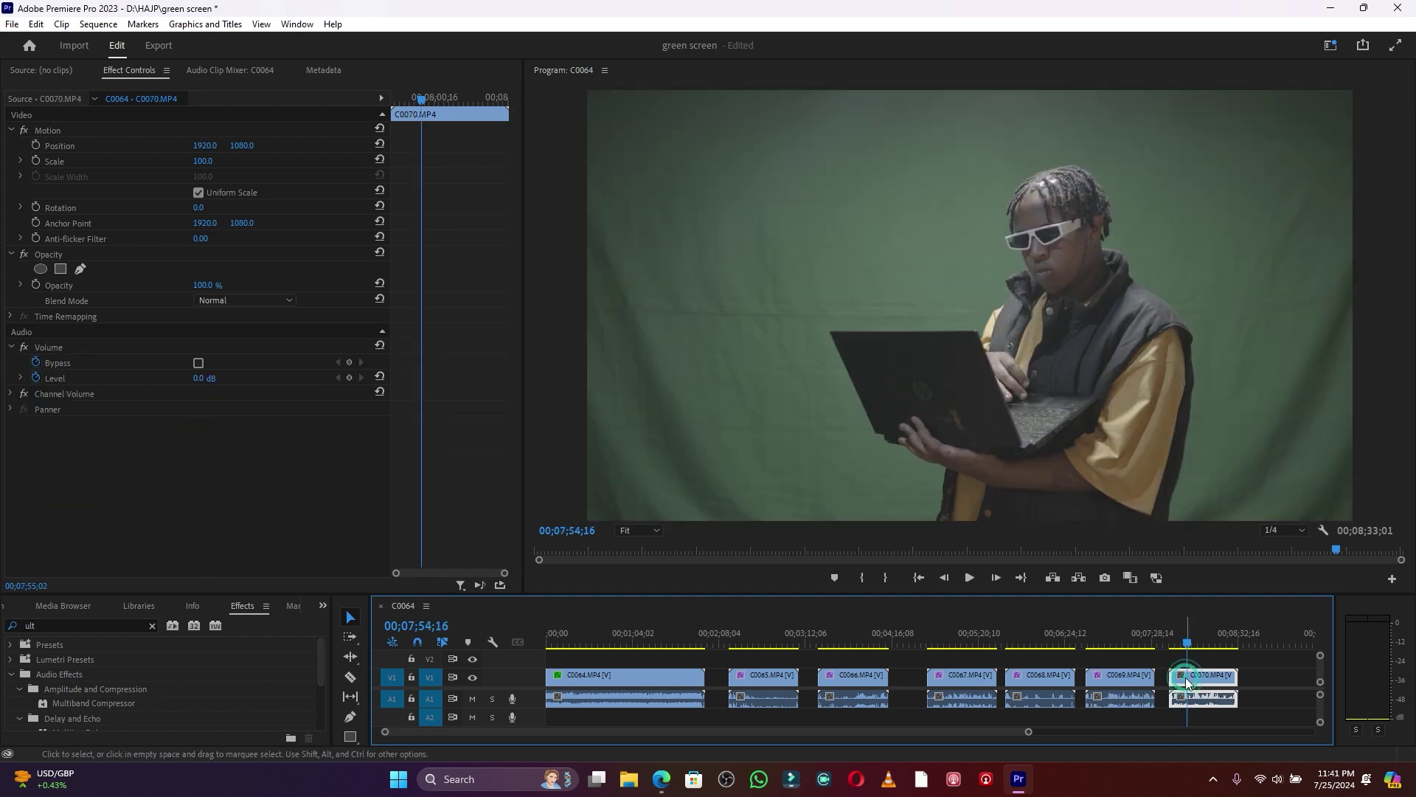
{"action": "key", "text": "ctrl+v"}
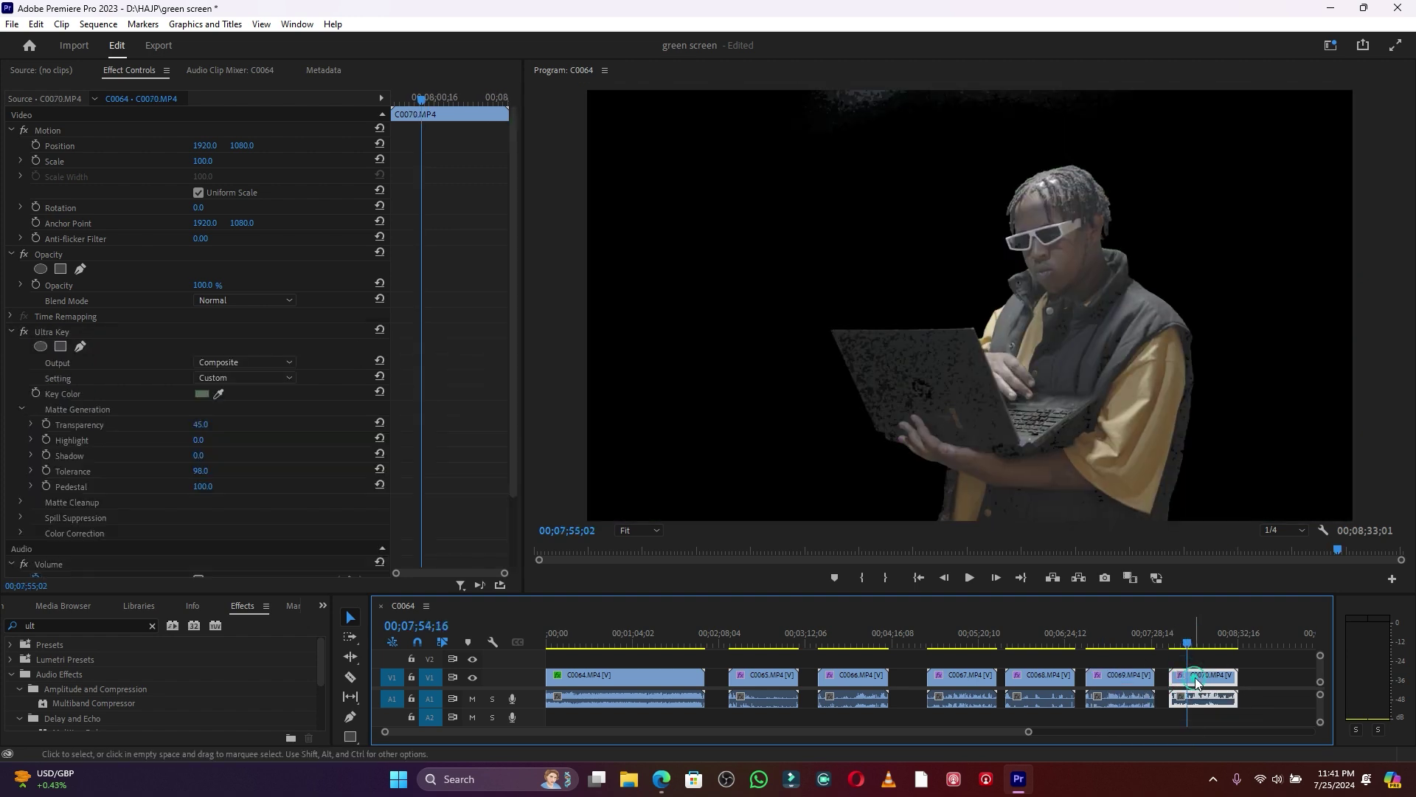
Set the Ultra Key Transparency to 34 on C0070.MP4 and draw a closed opacity mask around the man and his laptop
{"action": "left_click_drag", "start_coordinate": [198, 425], "coordinate": [223, 425]}
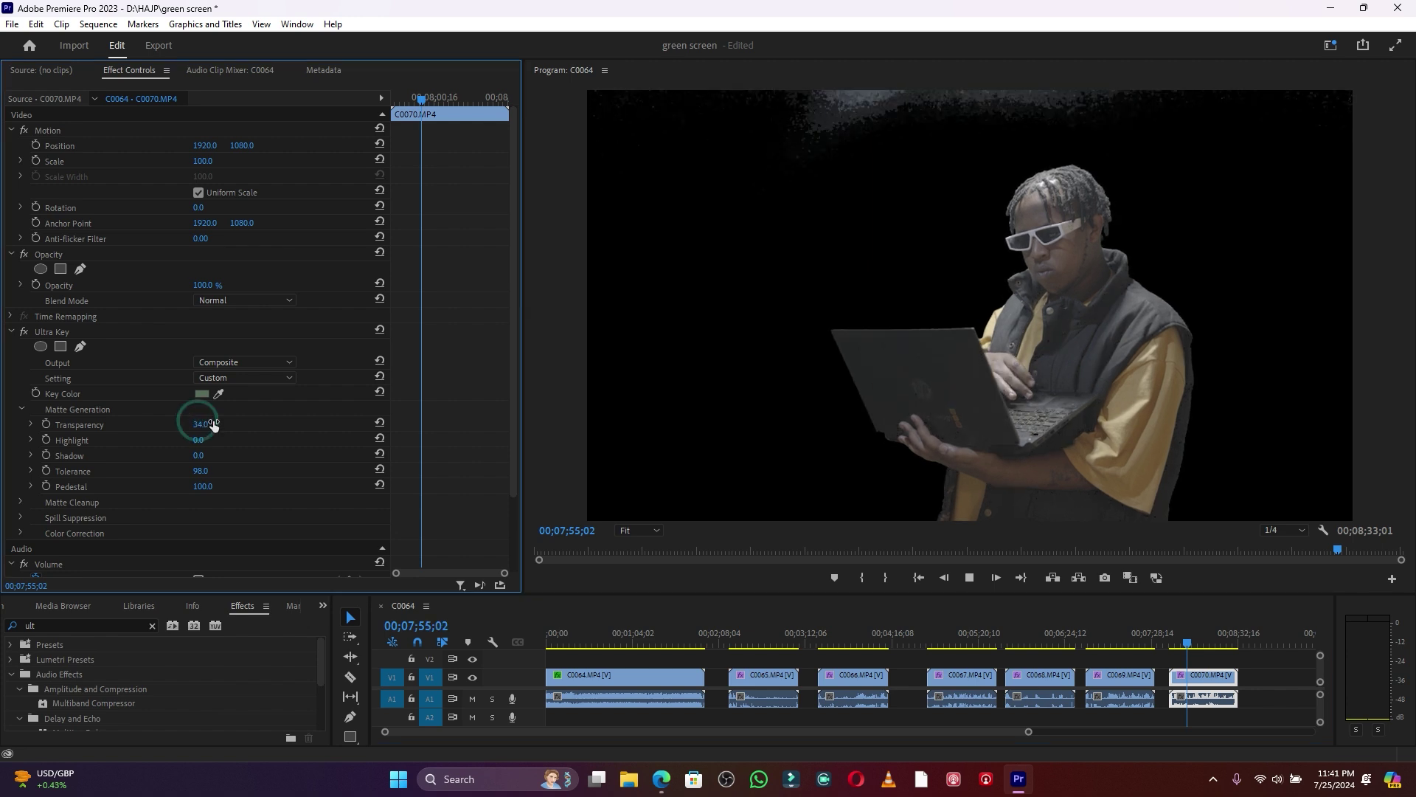
{"action": "key", "text": "space"}
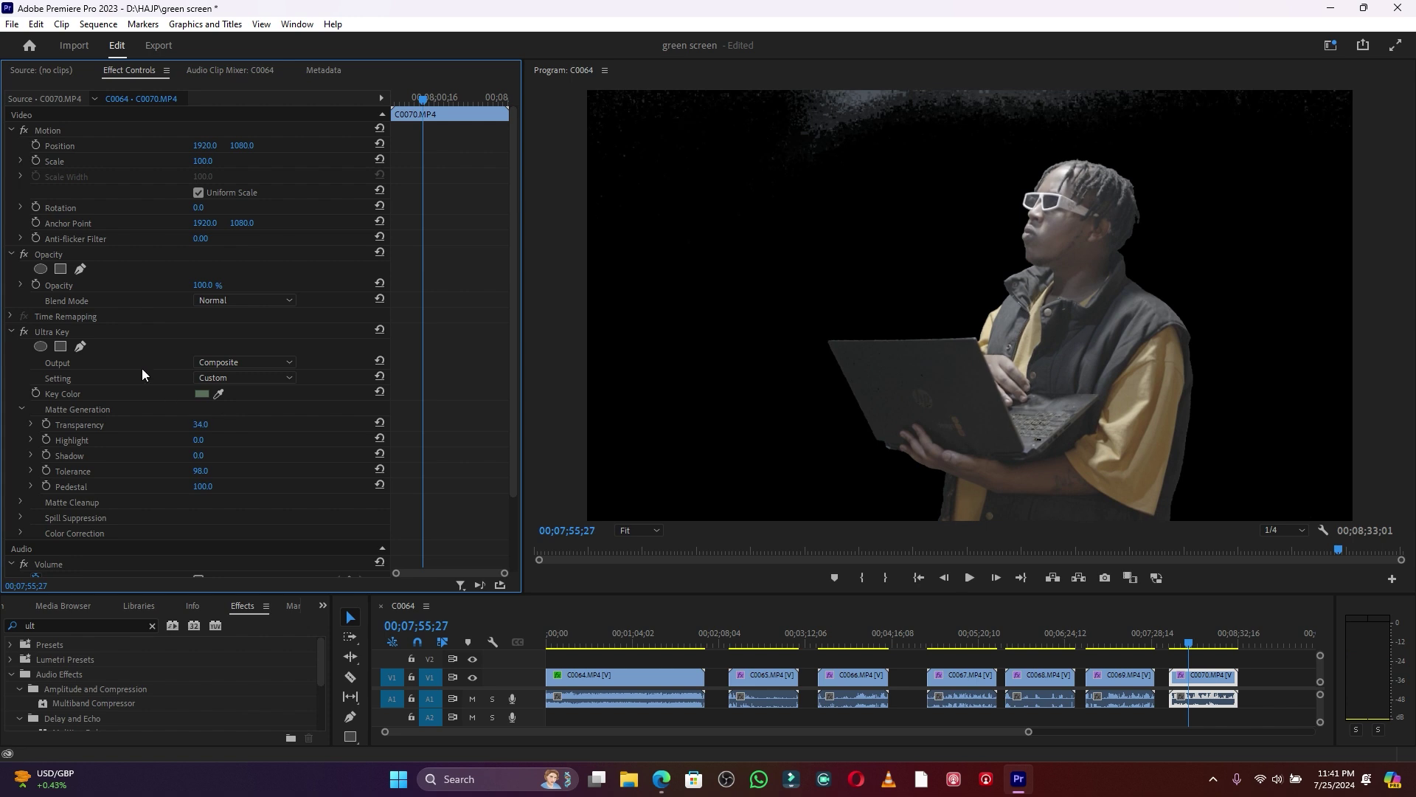
{"action": "left_click", "coordinate": [79, 269]}
{"action": "left_click", "coordinate": [775, 509]}
{"action": "left_click_drag", "start_coordinate": [767, 337], "coordinate": [781, 294]}
{"action": "left_click_drag", "start_coordinate": [857, 232], "coordinate": [995, 169]}
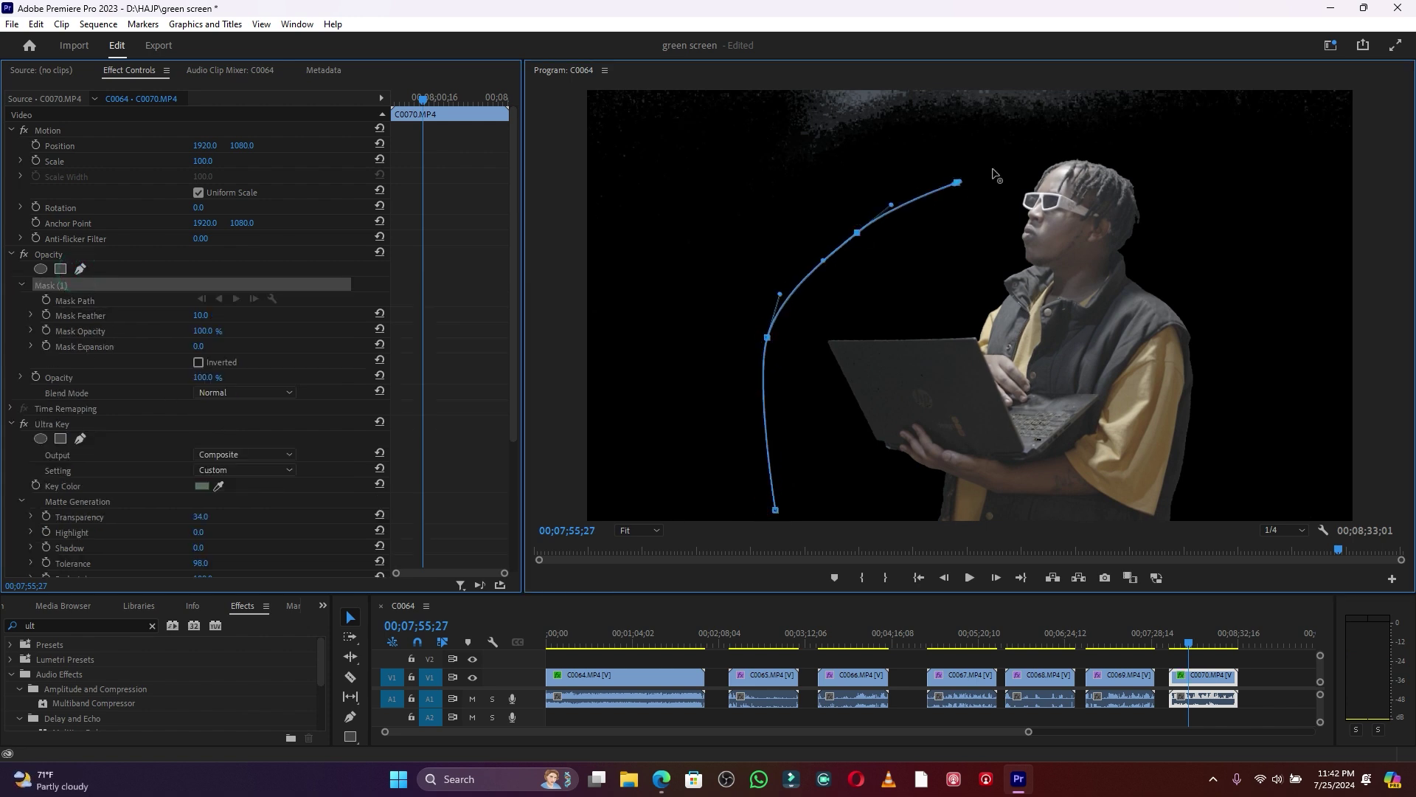
{"action": "left_click_drag", "start_coordinate": [1082, 144], "coordinate": [1106, 144]}
{"action": "left_click", "coordinate": [1224, 214]}
{"action": "left_click", "coordinate": [1238, 360]}
{"action": "left_click", "coordinate": [1242, 408]}
{"action": "left_click", "coordinate": [1239, 479]}
{"action": "left_click", "coordinate": [1239, 503]}
{"action": "left_click_drag", "start_coordinate": [1238, 502], "coordinate": [1241, 532]}
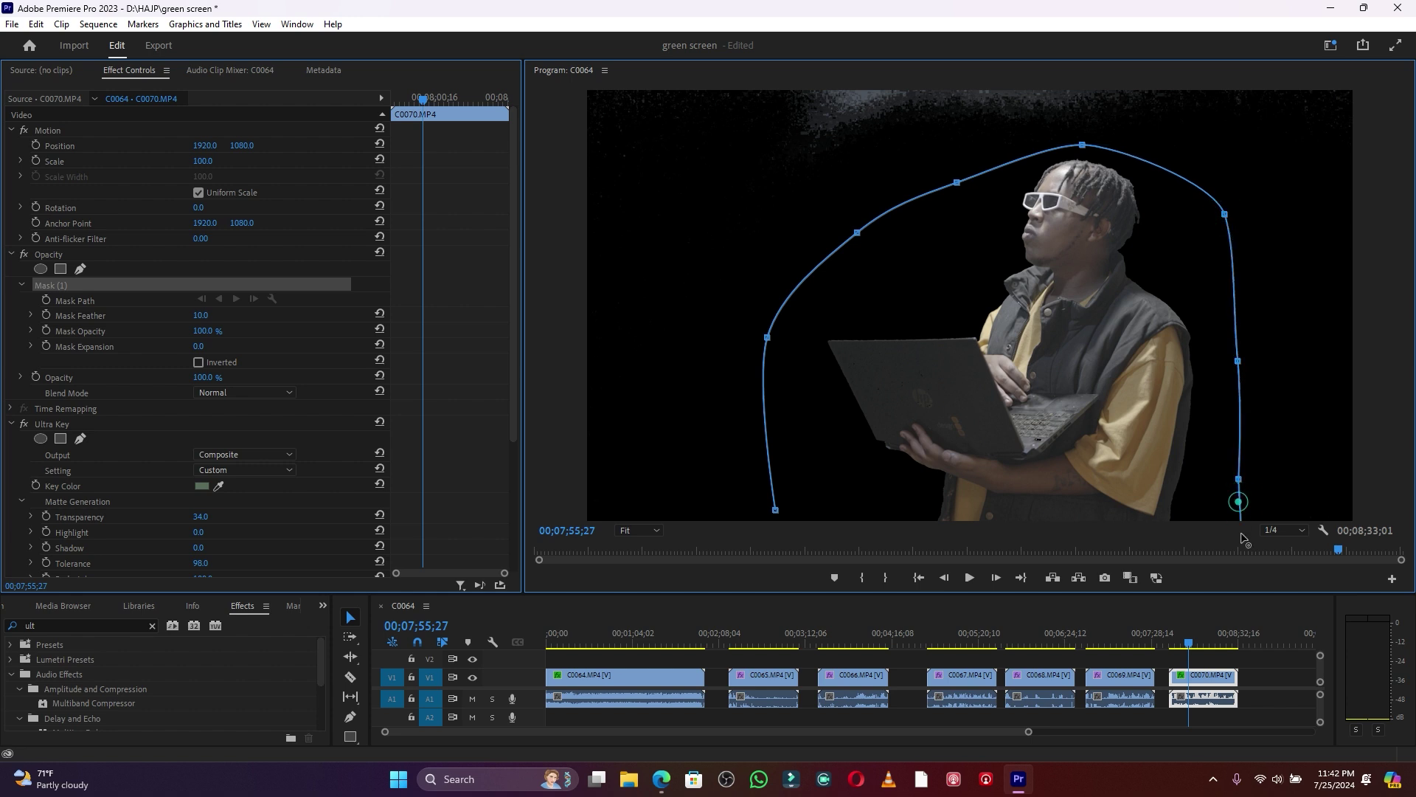
{"action": "left_click", "coordinate": [775, 510]}
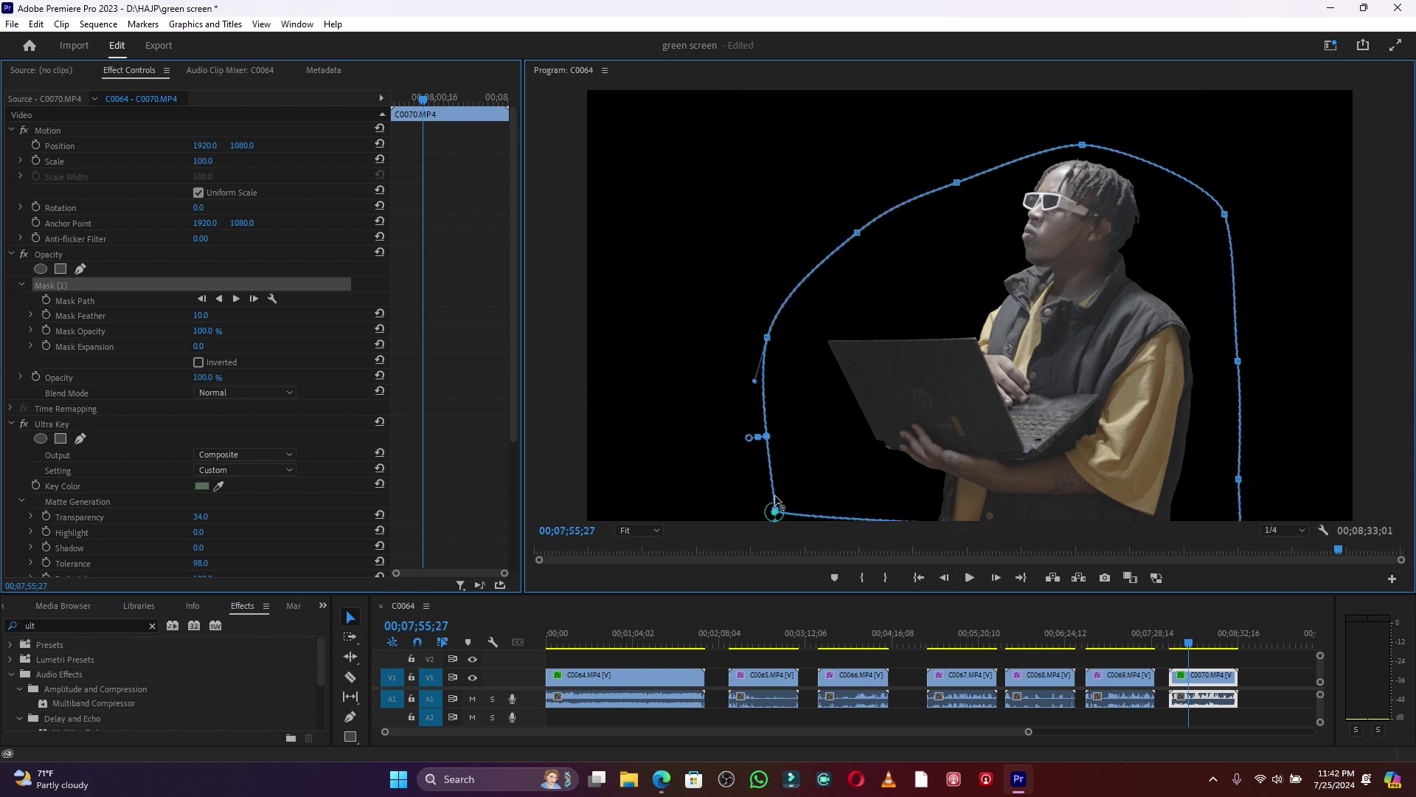
{"action": "left_click", "coordinate": [830, 483]}
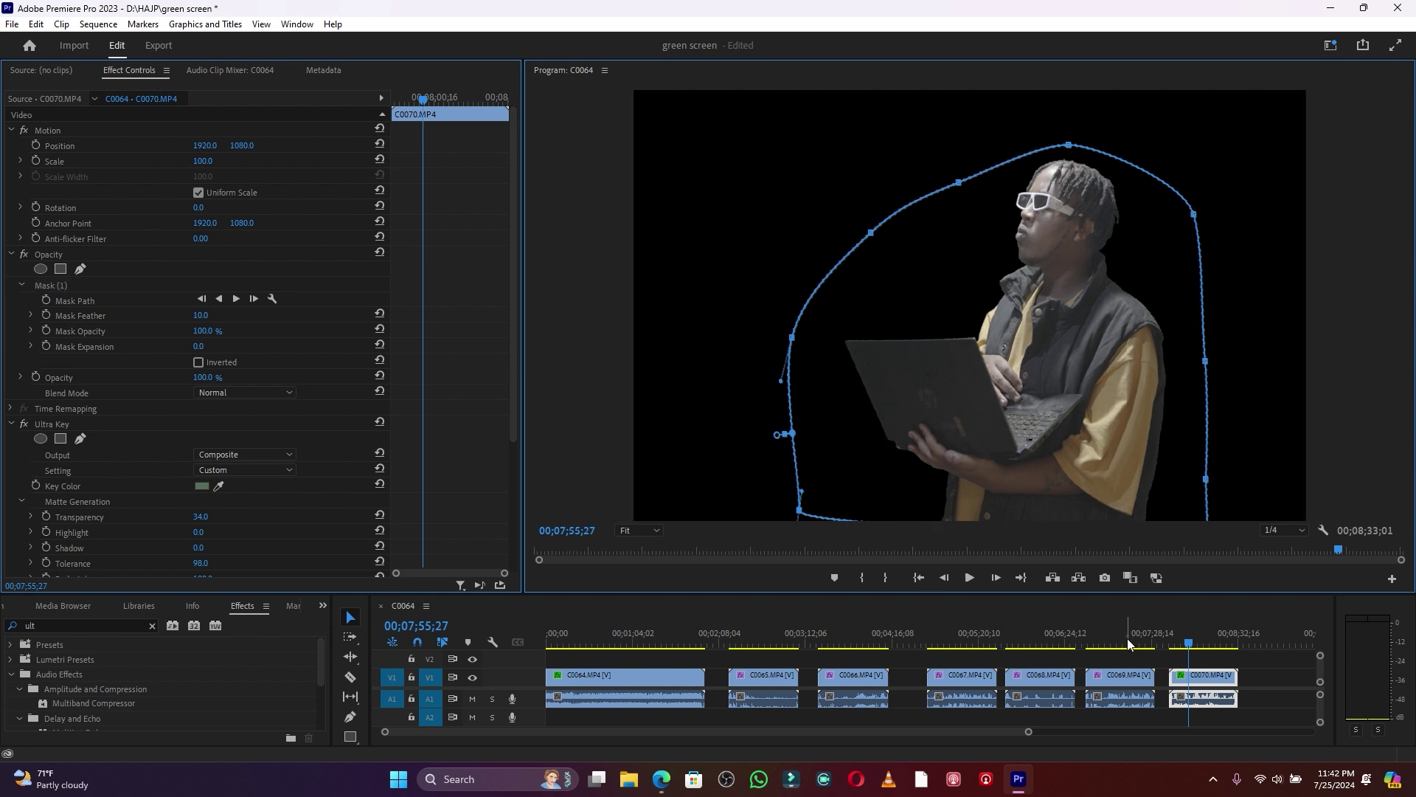
Set the Ultra Key Transparency to 34 on the C0069.MP4 clip
{"action": "left_click", "coordinate": [1127, 638]}
{"action": "left_click", "coordinate": [1126, 683]}
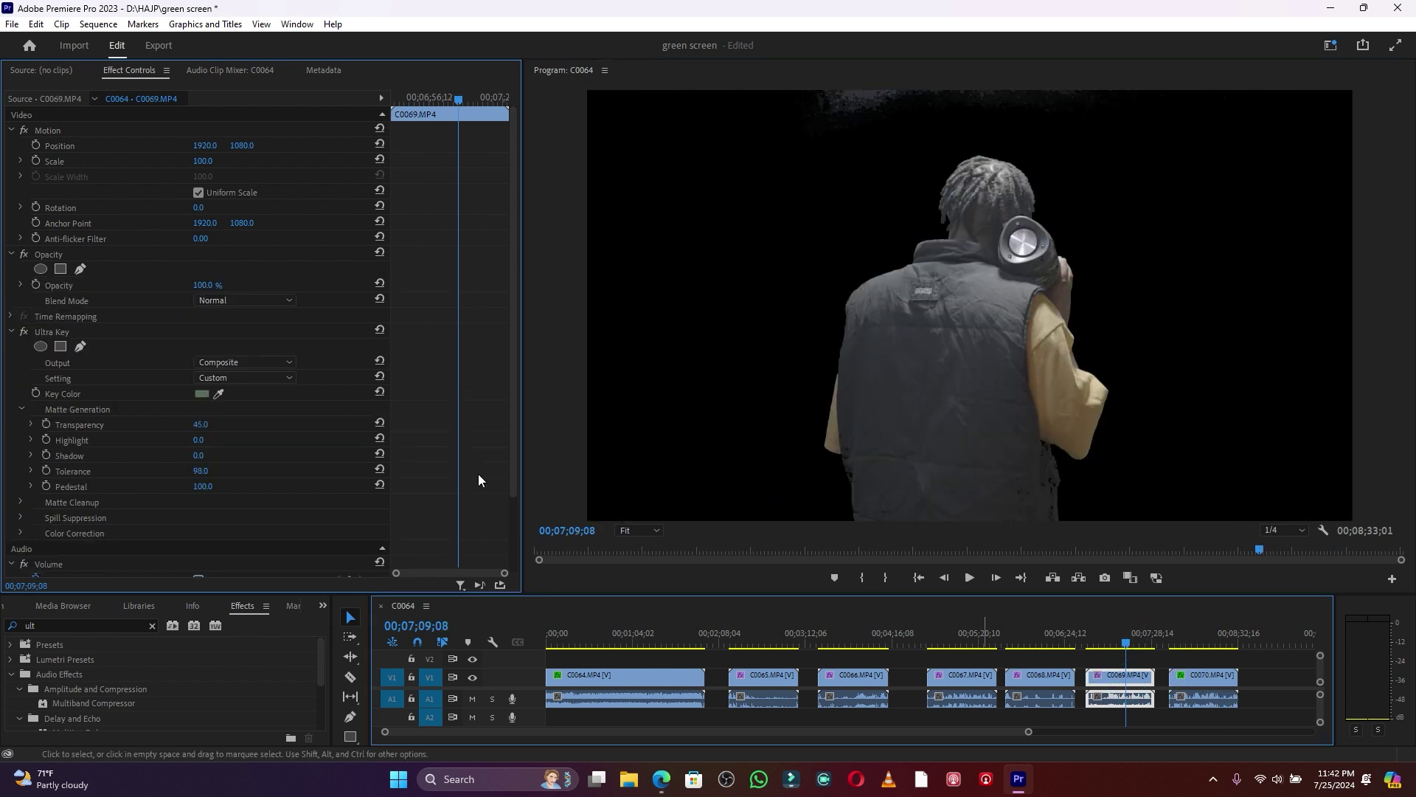
{"action": "left_click_drag", "start_coordinate": [197, 428], "coordinate": [223, 428]}
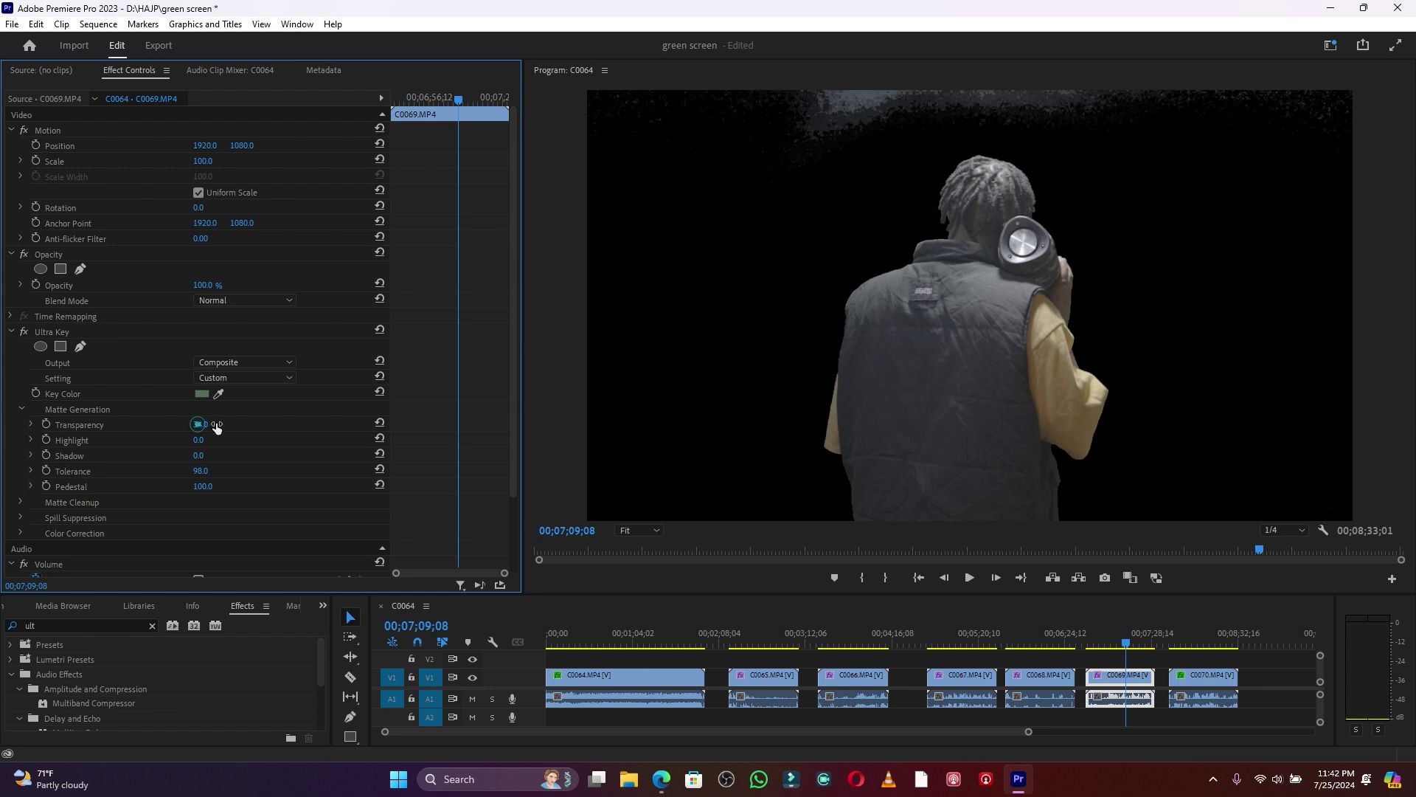
Draw a closed freeform opacity mask around the man on C0069.MP4, extending below the frame's lower edge
{"action": "left_click", "coordinate": [79, 269]}
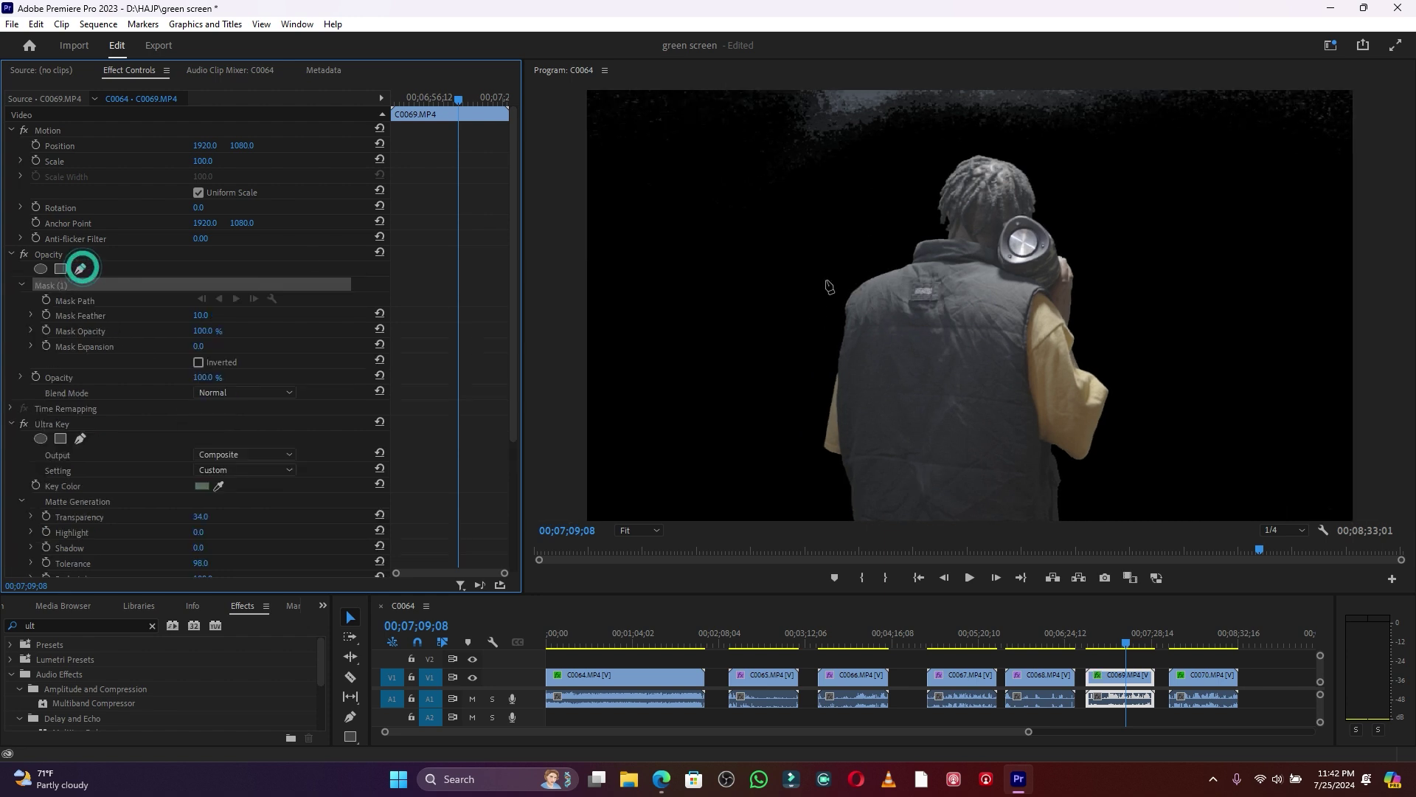
{"action": "left_click", "coordinate": [768, 315]}
{"action": "left_click", "coordinate": [860, 215]}
{"action": "left_click_drag", "start_coordinate": [923, 150], "coordinate": [1036, 147]}
{"action": "left_click_drag", "start_coordinate": [1101, 207], "coordinate": [1104, 217]}
{"action": "left_click", "coordinate": [1146, 334]}
{"action": "left_click", "coordinate": [1145, 456]}
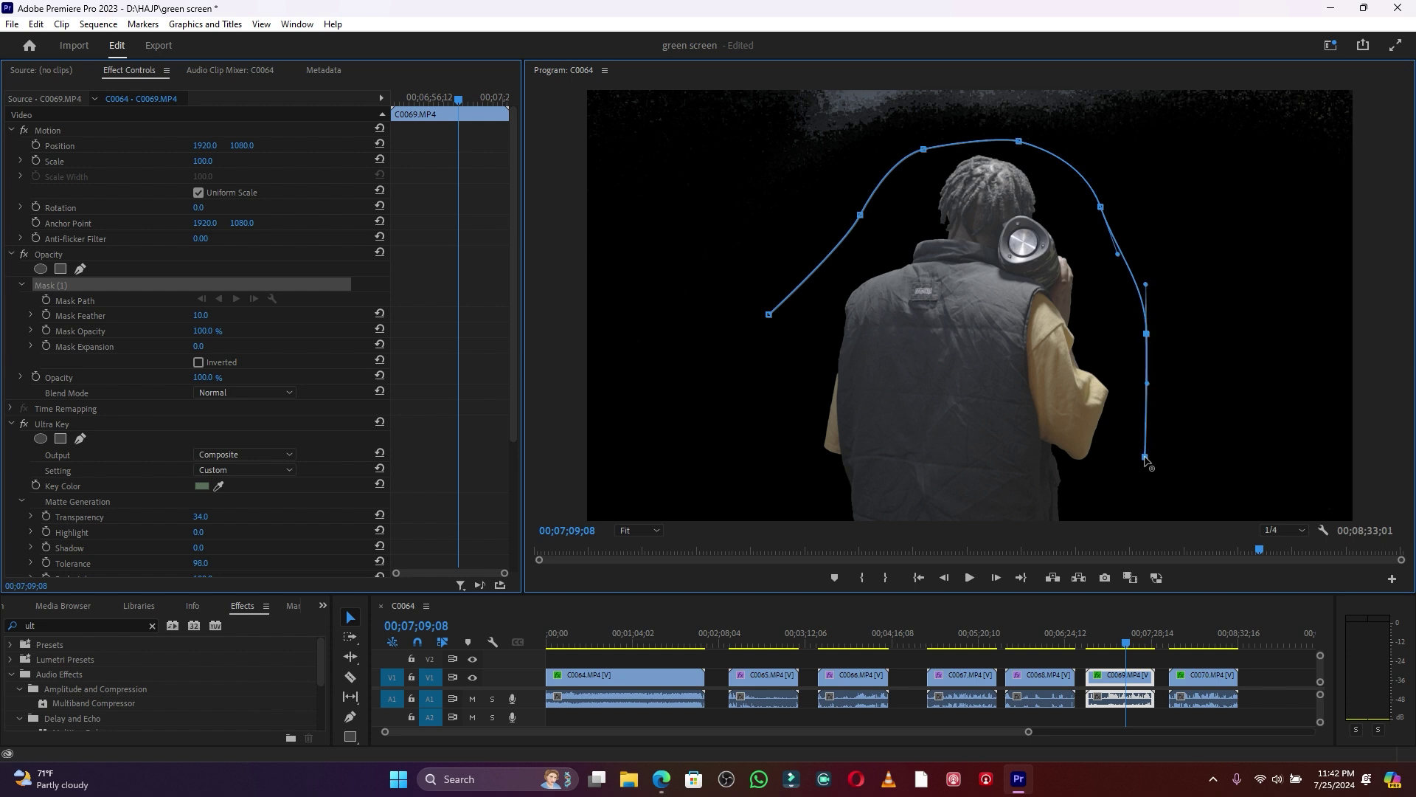
{"action": "left_click", "coordinate": [1142, 490]}
{"action": "left_click_drag", "start_coordinate": [1142, 490], "coordinate": [1142, 529]}
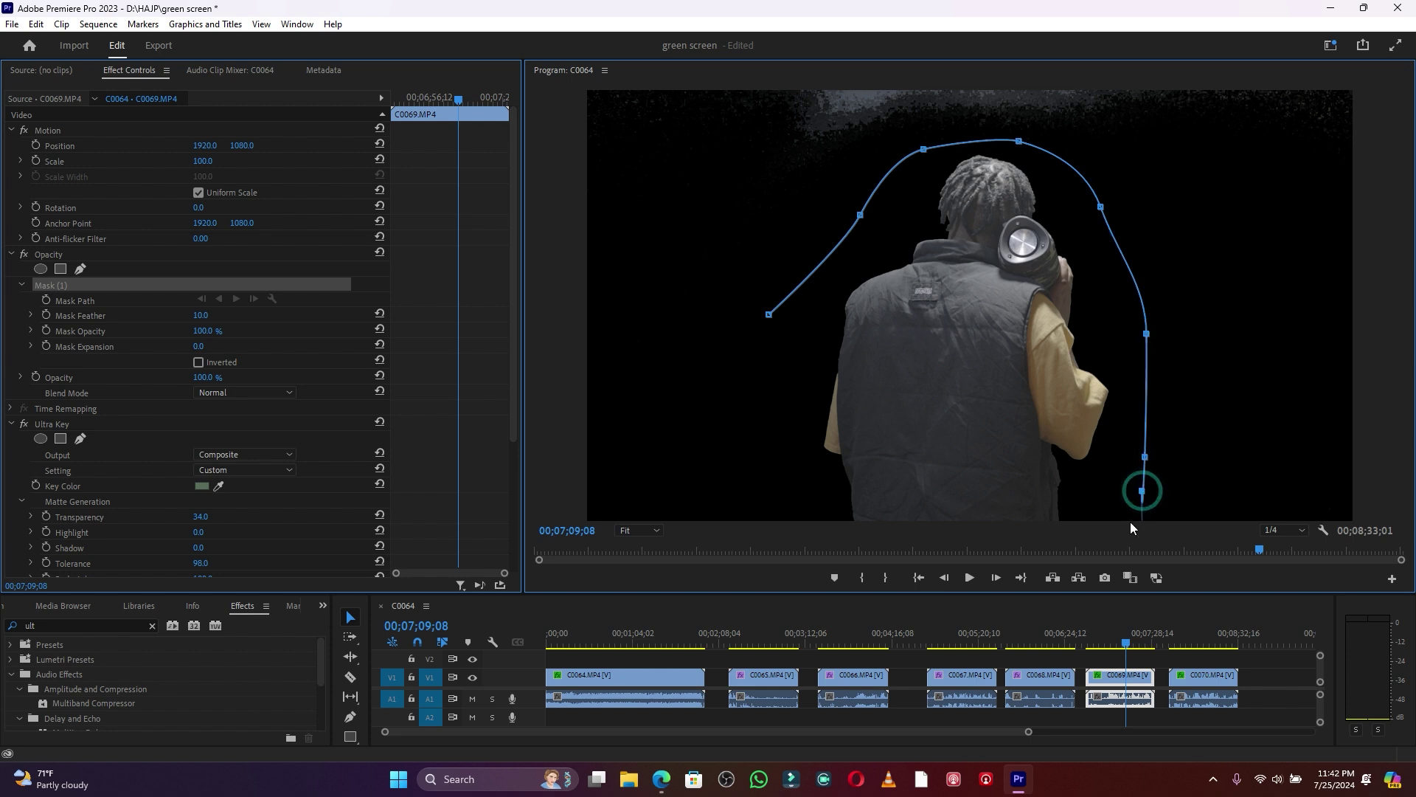
{"action": "left_click", "coordinate": [1159, 514]}
{"action": "left_click_drag", "start_coordinate": [1157, 513], "coordinate": [1147, 537]}
{"action": "left_click_drag", "start_coordinate": [775, 515], "coordinate": [777, 533]}
{"action": "left_click", "coordinate": [768, 315]}
Set the Ultra Key Transparency to 39 on C0068.MP4 and draw a closed opacity mask around the man holding the phone
{"action": "left_click", "coordinate": [1036, 631]}
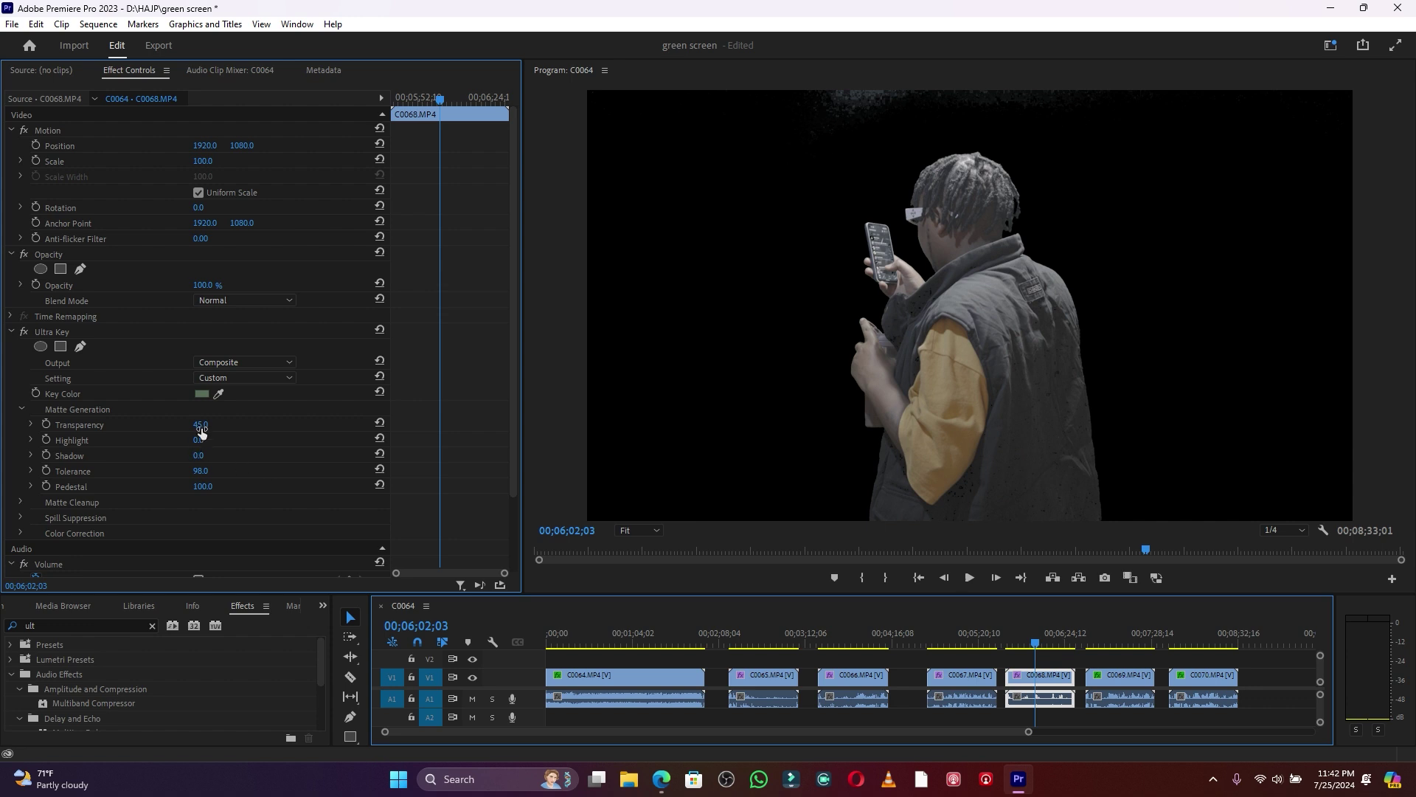
{"action": "left_click_drag", "start_coordinate": [200, 425], "coordinate": [196, 424]}
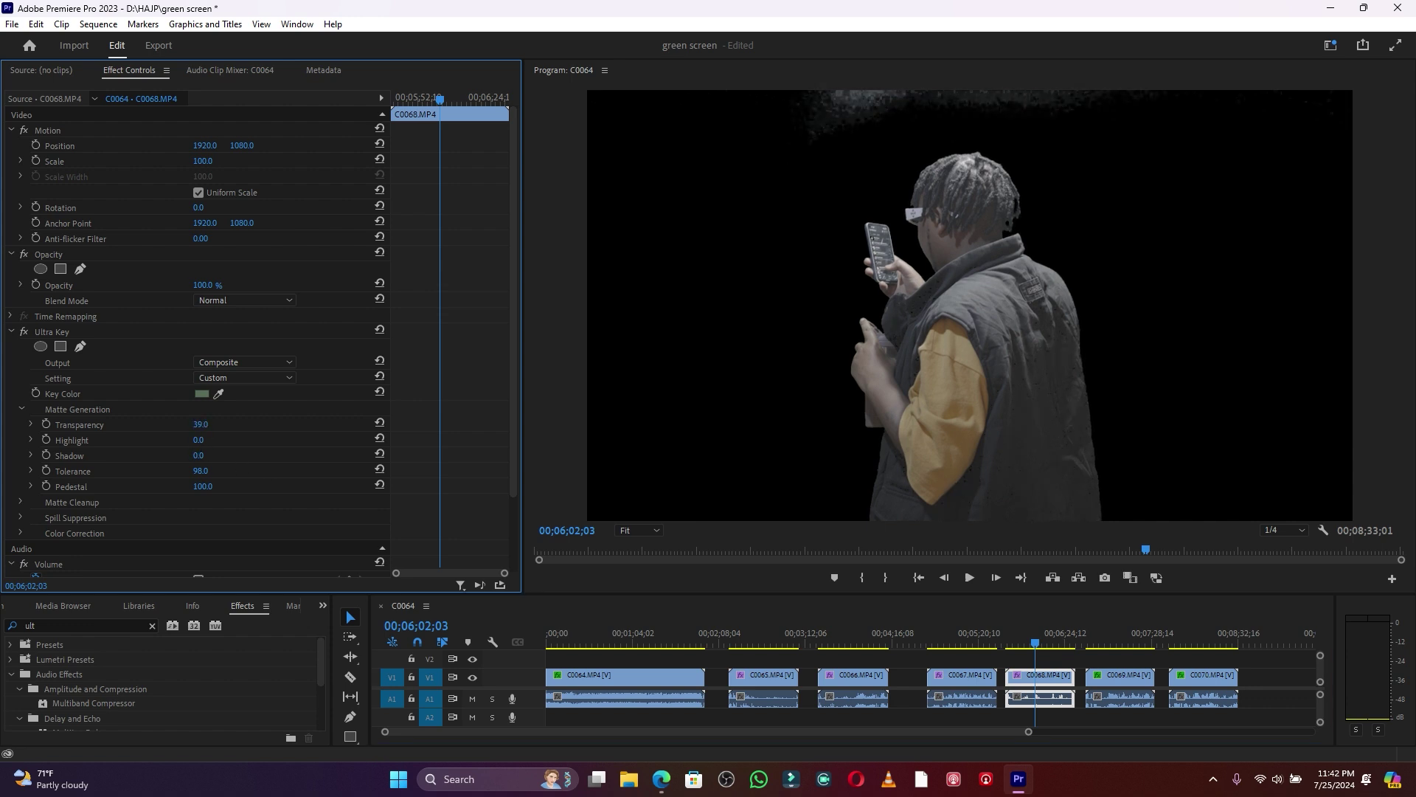
{"action": "left_click", "coordinate": [81, 269]}
{"action": "left_click", "coordinate": [788, 272]}
{"action": "left_click_drag", "start_coordinate": [763, 470], "coordinate": [762, 537]}
{"action": "left_click_drag", "start_coordinate": [1154, 512], "coordinate": [1158, 538]}
{"action": "left_click", "coordinate": [1164, 438]}
{"action": "left_click", "coordinate": [1113, 284]}
{"action": "left_click", "coordinate": [1115, 227]}
{"action": "left_click", "coordinate": [1038, 155]}
{"action": "left_click", "coordinate": [983, 130]}
{"action": "left_click", "coordinate": [900, 141]}
{"action": "left_click", "coordinate": [788, 273]}
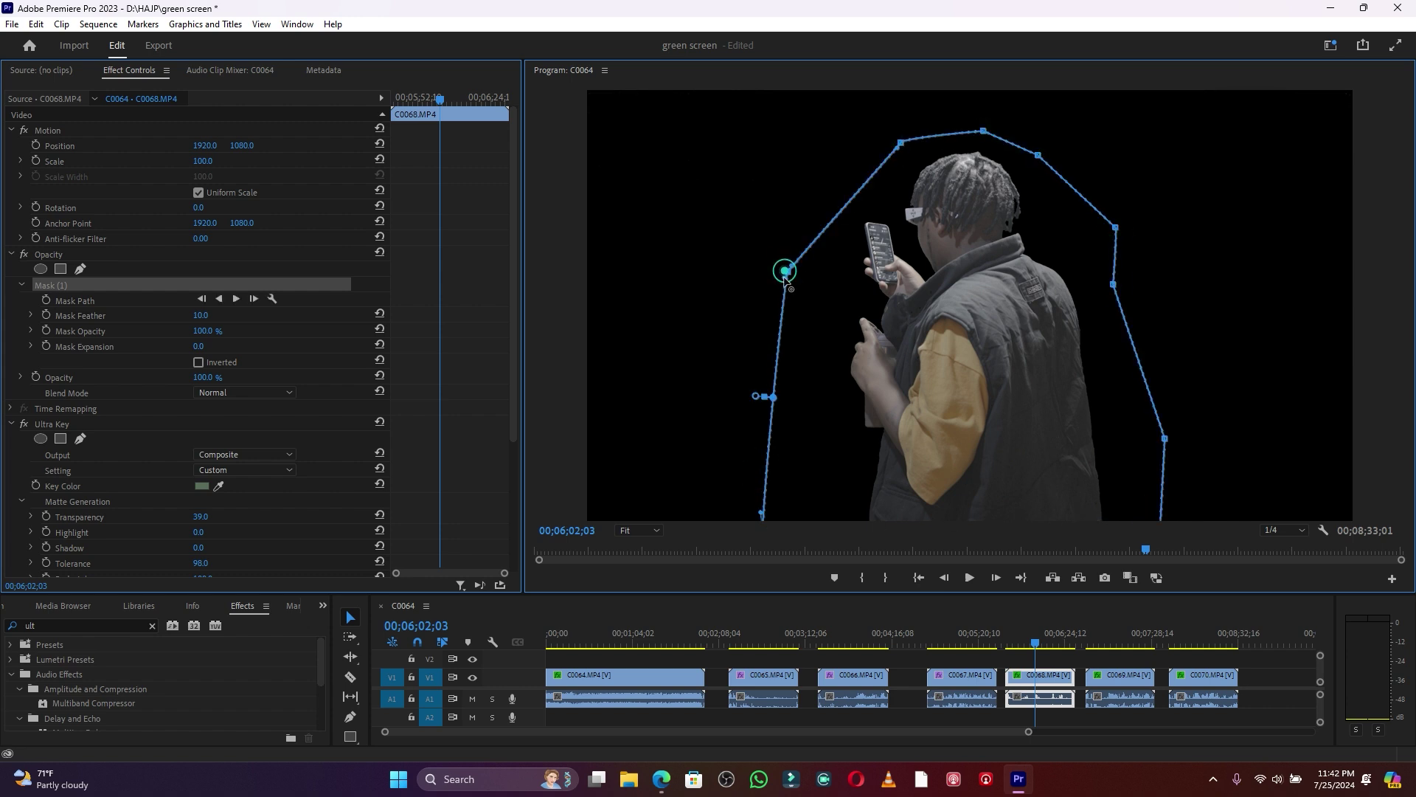
Add a freeform opacity mask to C0067.MP4 and set its Ultra Key Transparency to 37
{"action": "left_click", "coordinate": [953, 633]}
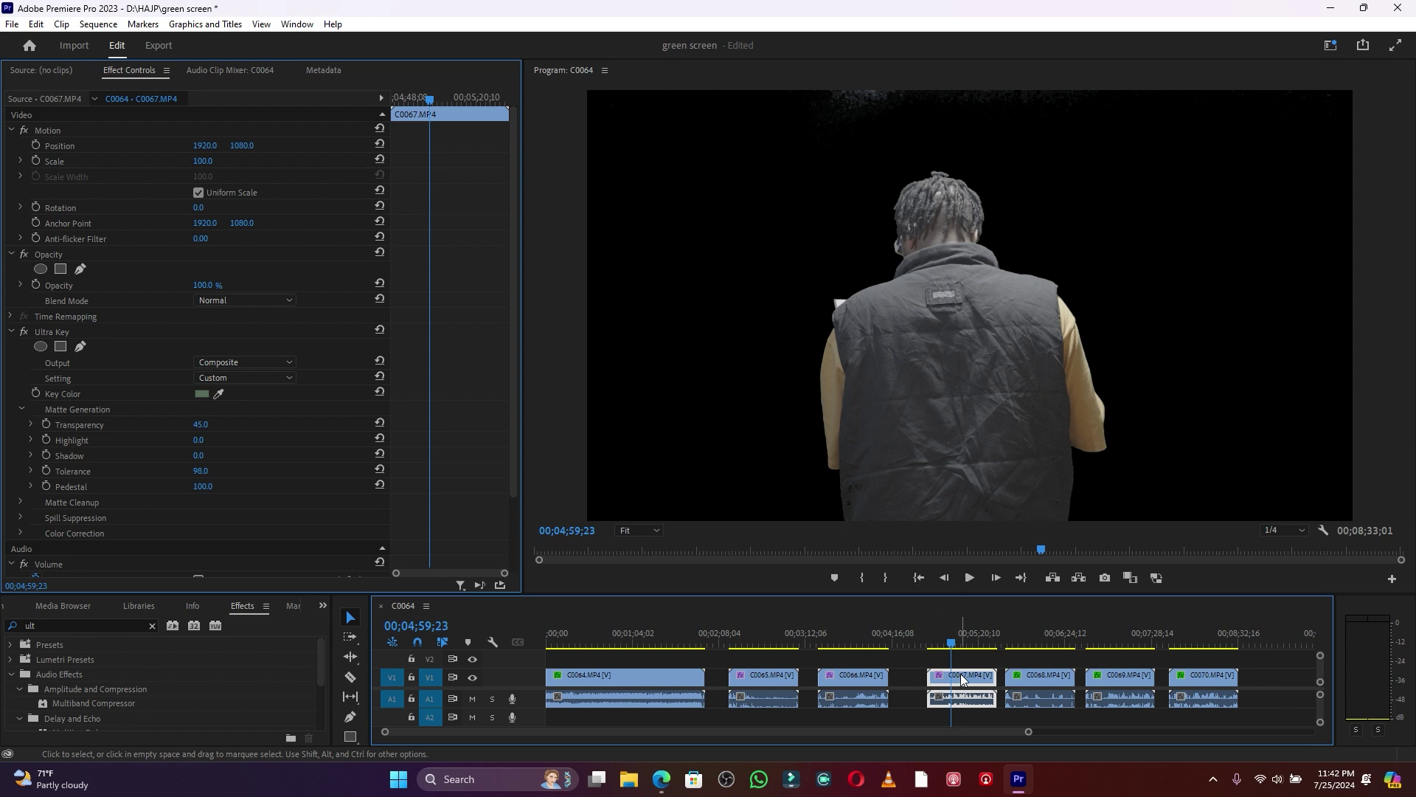
{"action": "key", "text": "space"}
{"action": "key", "text": "space"}
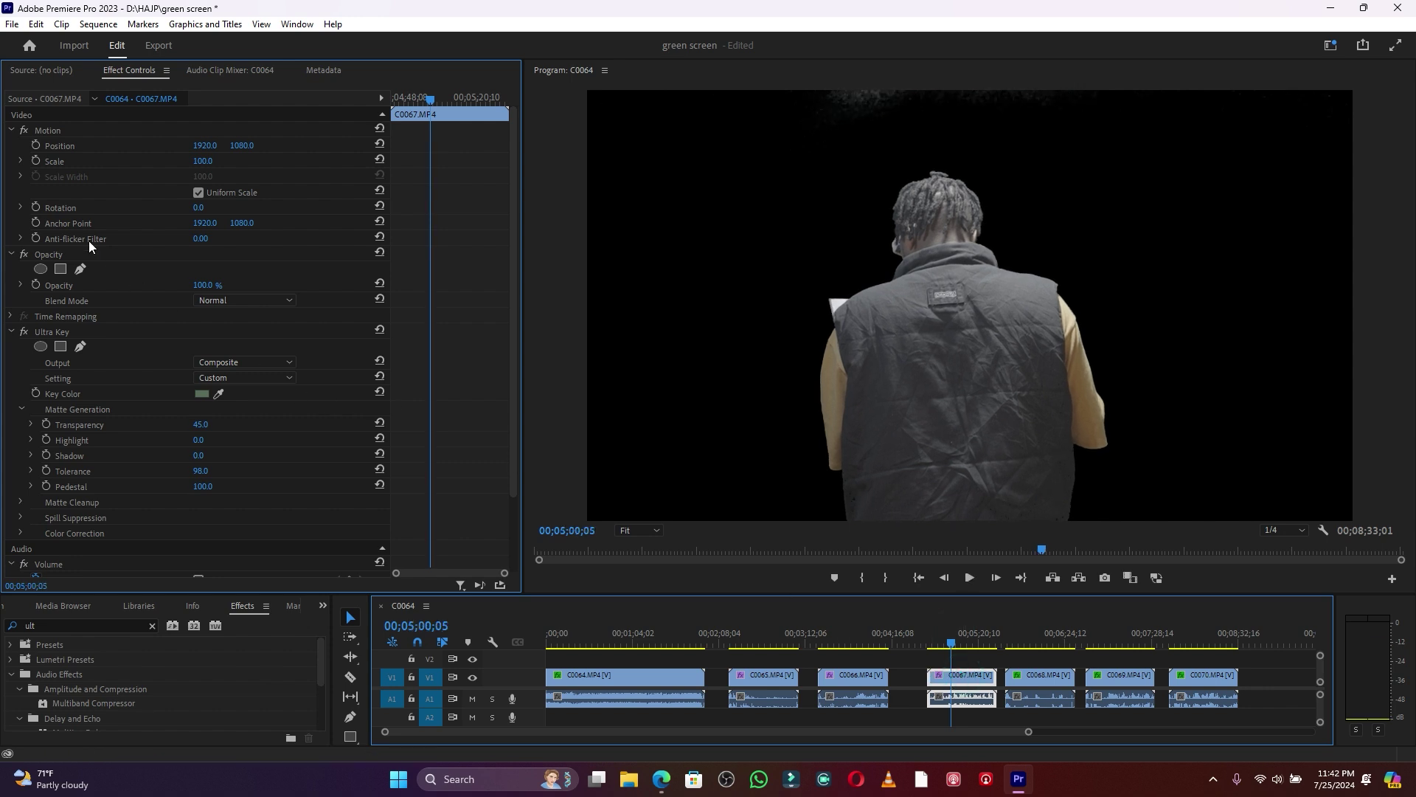
{"action": "left_click", "coordinate": [79, 267]}
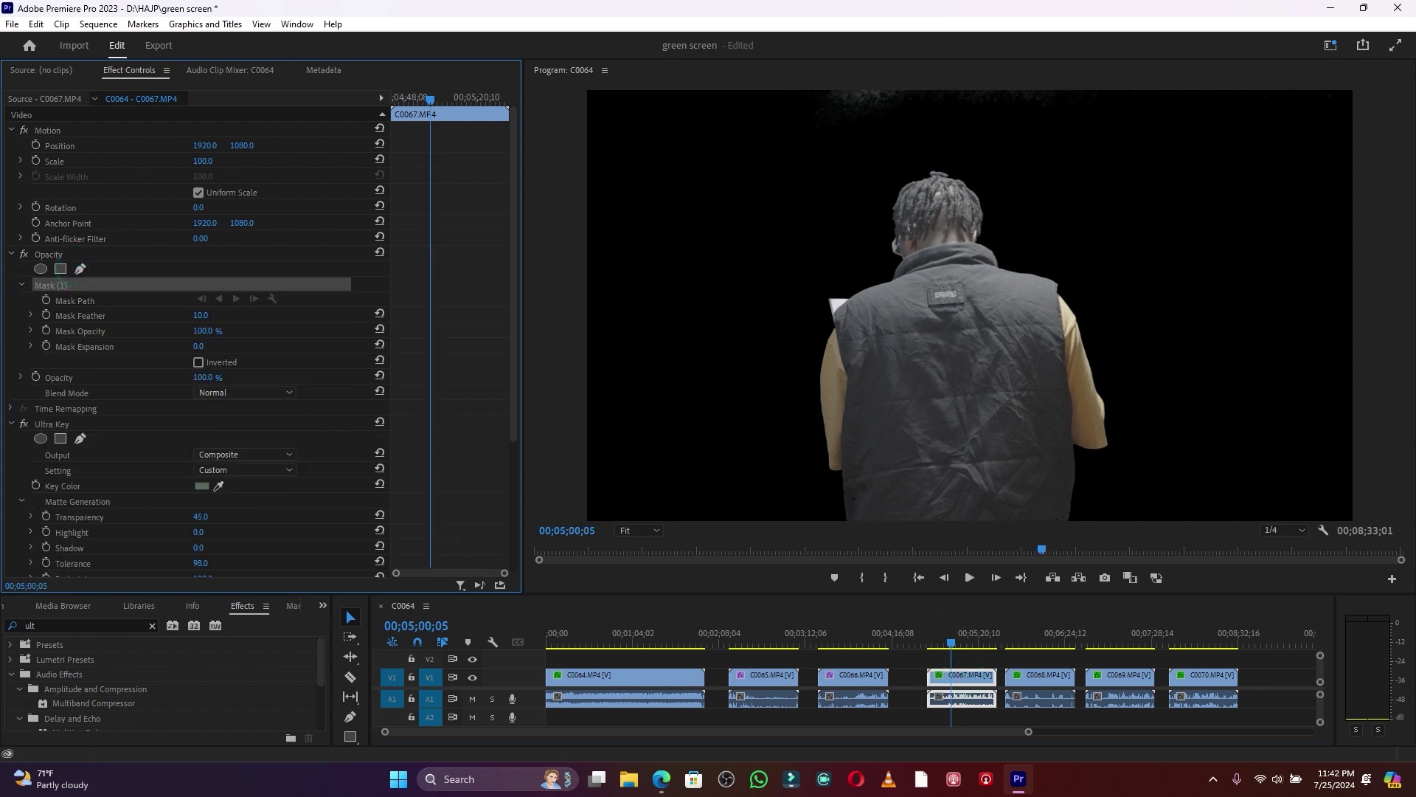
{"action": "left_click_drag", "start_coordinate": [201, 516], "coordinate": [193, 516]}
Draw the closed, curved opacity mask path around the man seen from behind on C0067.MP4
{"action": "left_click", "coordinate": [752, 478]}
{"action": "left_click_drag", "start_coordinate": [757, 352], "coordinate": [760, 315]}
{"action": "left_click_drag", "start_coordinate": [806, 247], "coordinate": [820, 223]}
{"action": "left_click", "coordinate": [878, 170]}
{"action": "left_click", "coordinate": [996, 149]}
{"action": "left_click", "coordinate": [1112, 284]}
{"action": "left_click", "coordinate": [1143, 421]}
{"action": "left_click", "coordinate": [1145, 503]}
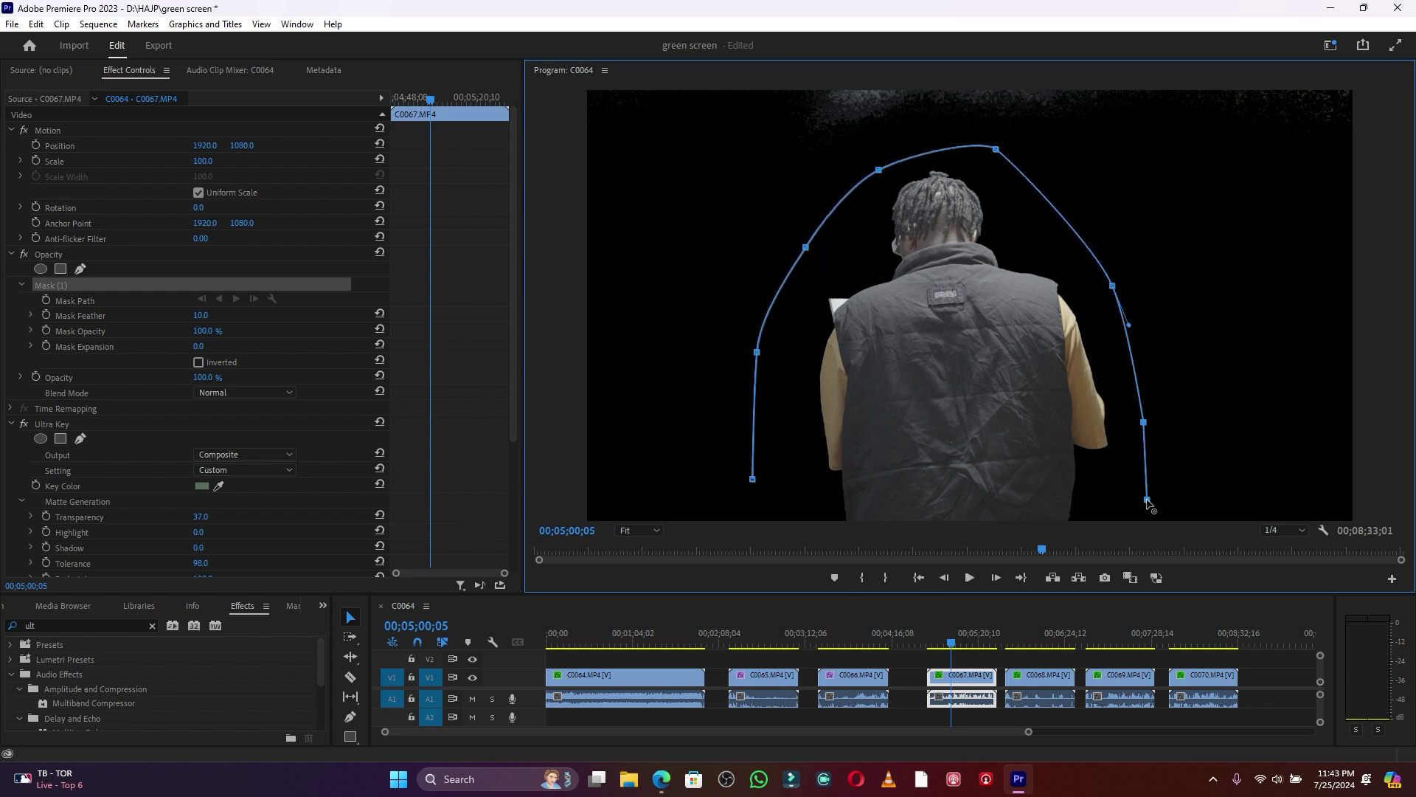
{"action": "left_click_drag", "start_coordinate": [1145, 502], "coordinate": [1144, 527]}
{"action": "left_click_drag", "start_coordinate": [756, 514], "coordinate": [757, 527]}
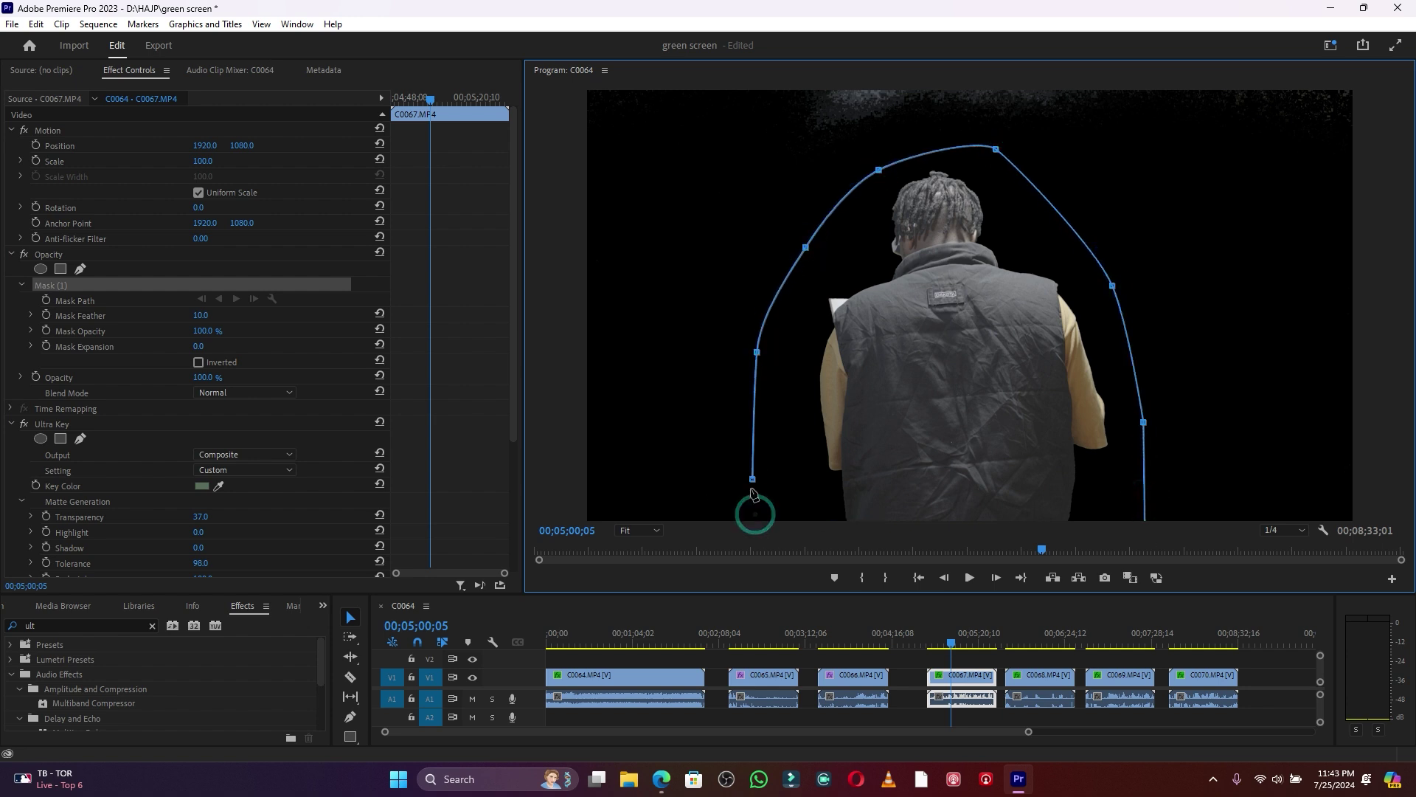
{"action": "left_click", "coordinate": [752, 478]}
Set the Ultra Key Transparency to 23 on the C0066.MP4 clip
{"action": "left_click", "coordinate": [864, 642]}
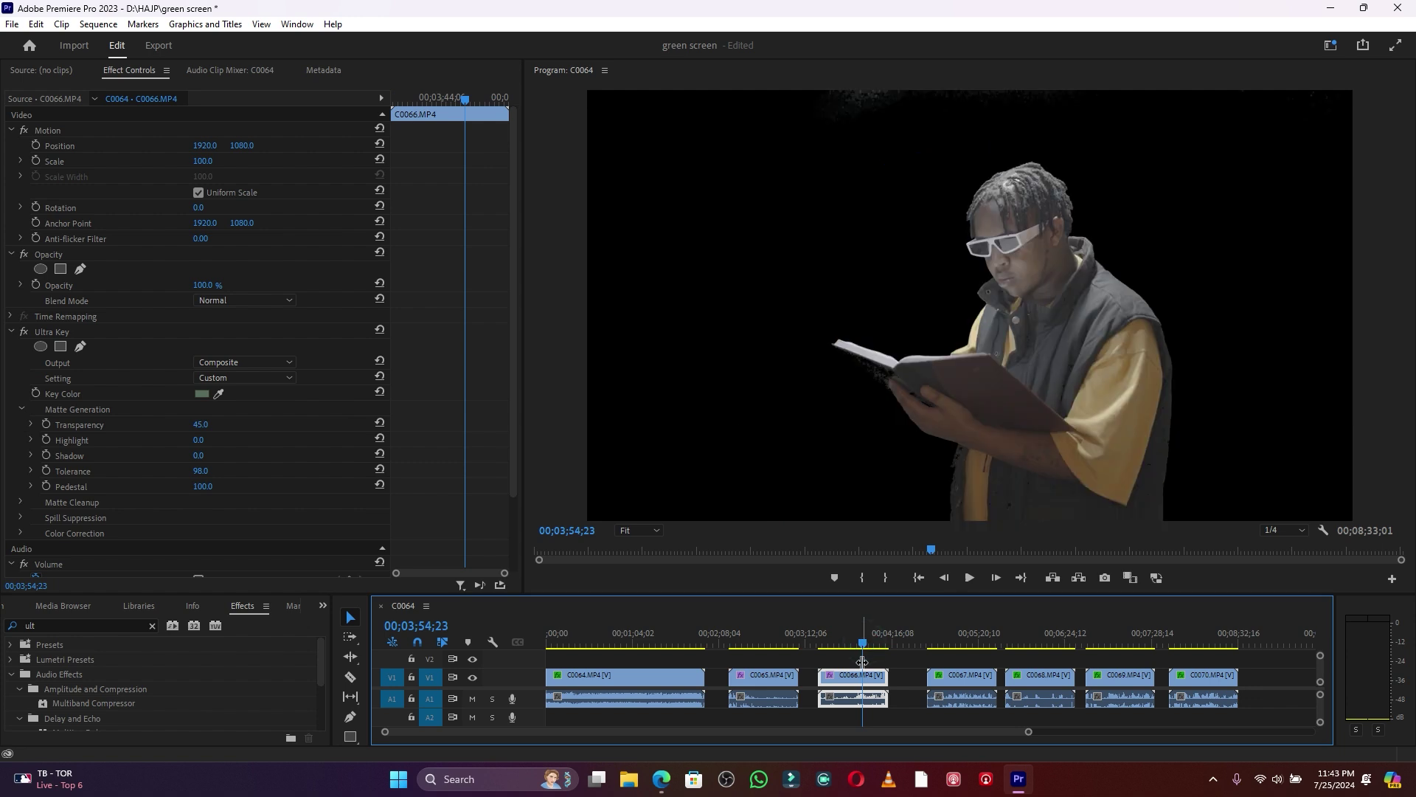
{"action": "left_click", "coordinate": [199, 426]}
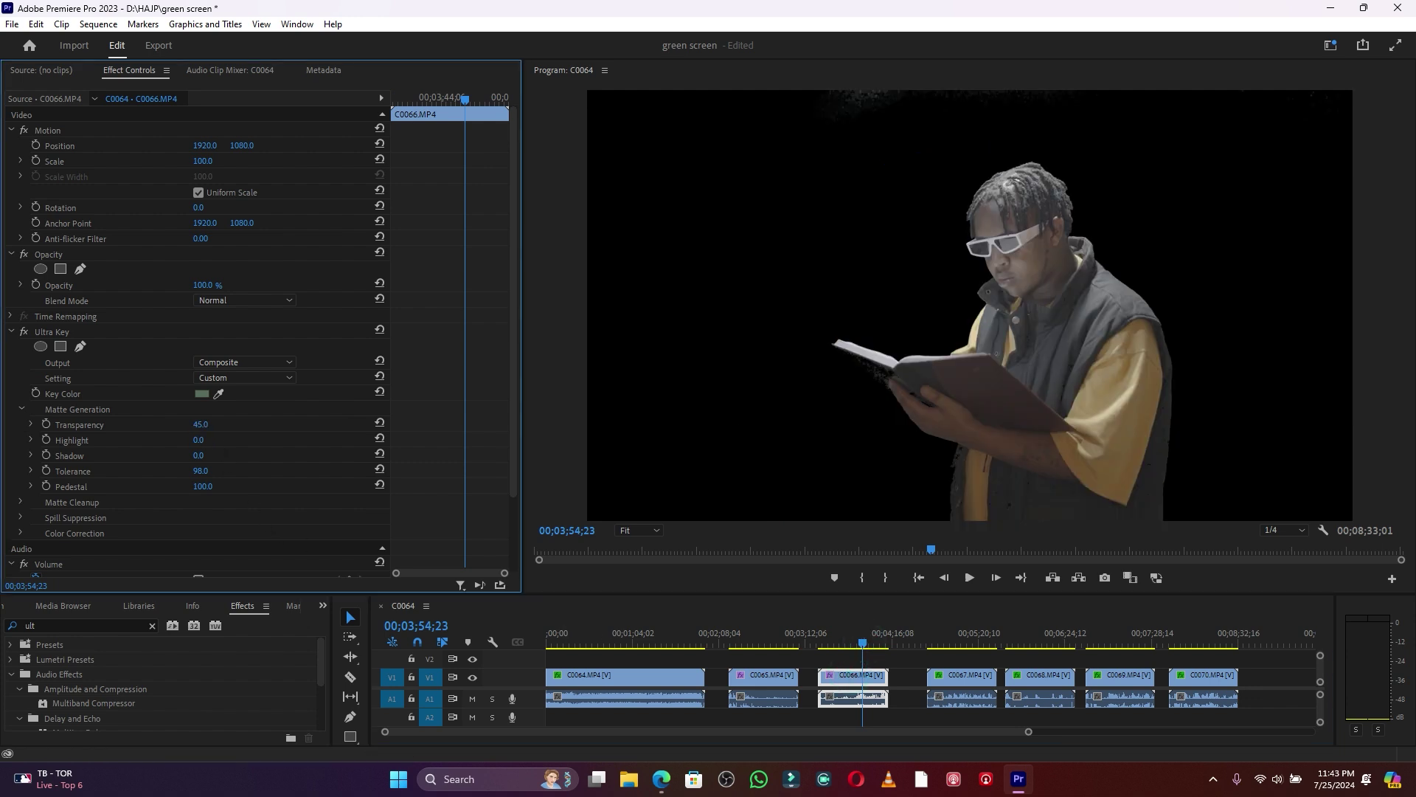
{"action": "left_click_drag", "start_coordinate": [196, 425], "coordinate": [182, 425]}
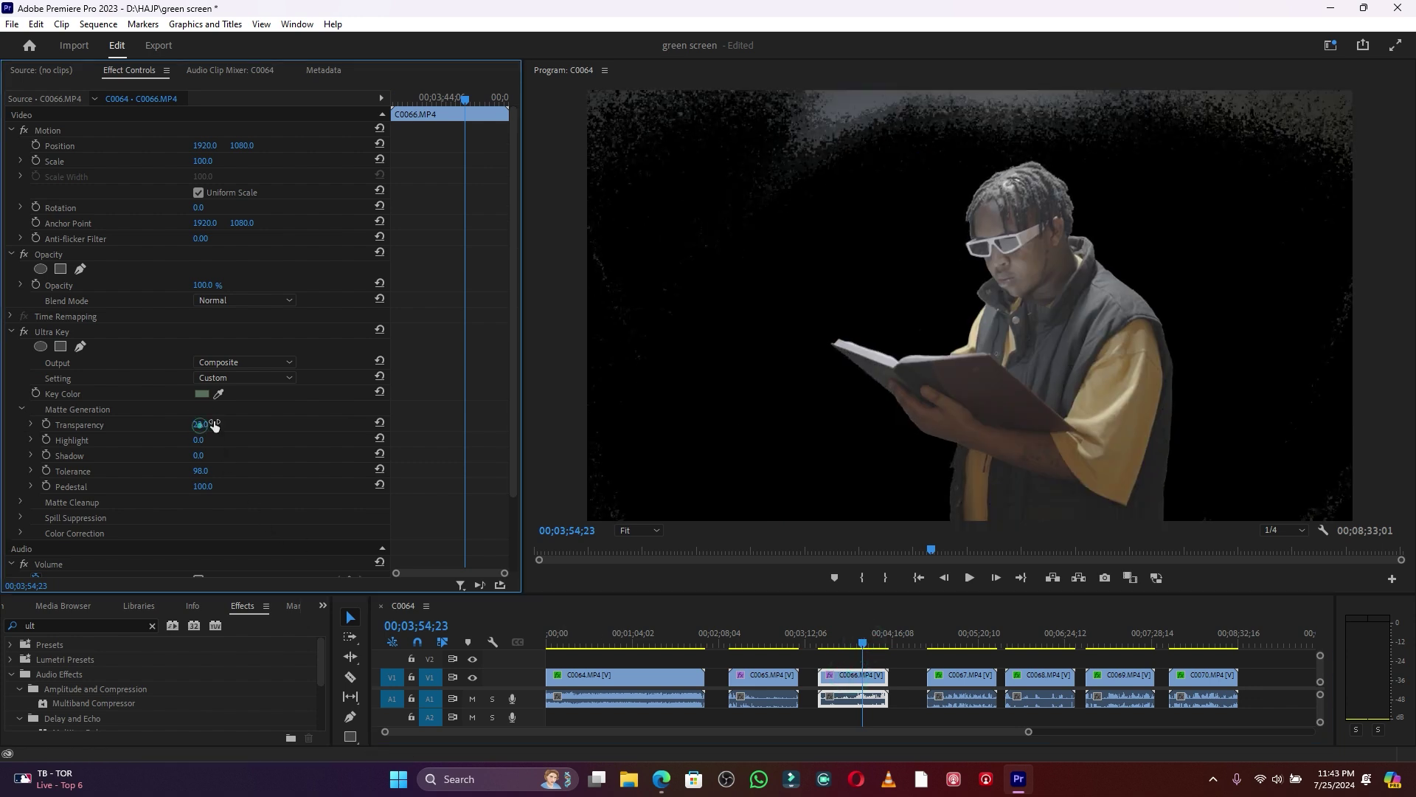
Draw a closed opacity mask around the man and his book on C0066.MP4 and play back the result
{"action": "left_click", "coordinate": [80, 269]}
{"action": "left_click", "coordinate": [780, 317]}
{"action": "left_click", "coordinate": [777, 539]}
{"action": "left_click", "coordinate": [1203, 537]}
{"action": "left_click", "coordinate": [1205, 467]}
{"action": "left_click", "coordinate": [1218, 359]}
{"action": "left_click", "coordinate": [1205, 264]}
{"action": "left_click", "coordinate": [1105, 191]}
{"action": "left_click", "coordinate": [1083, 167]}
{"action": "left_click", "coordinate": [1046, 154]}
{"action": "left_click_drag", "start_coordinate": [992, 153], "coordinate": [982, 156]}
{"action": "left_click_drag", "start_coordinate": [930, 170], "coordinate": [924, 174]}
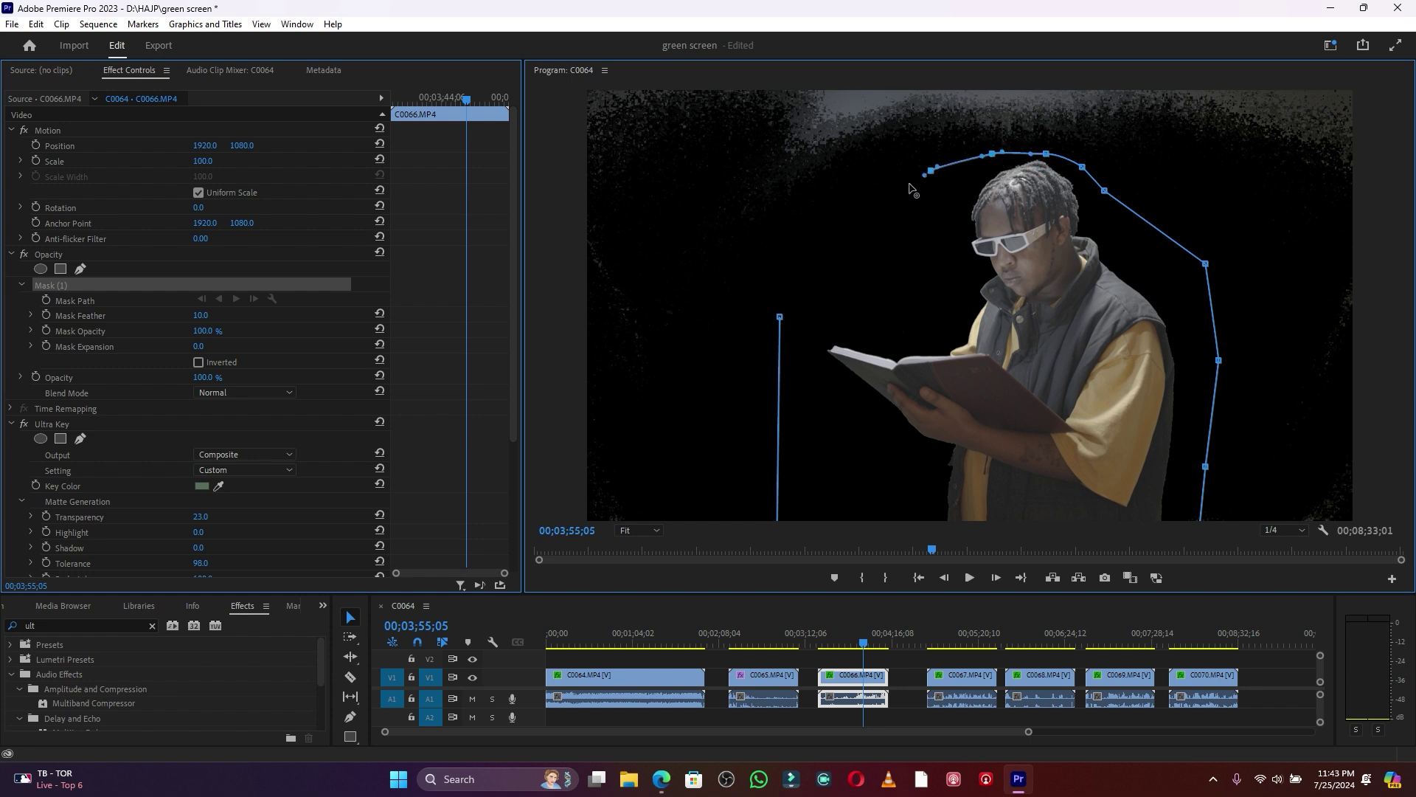
{"action": "left_click", "coordinate": [781, 318]}
{"action": "key", "text": "space"}
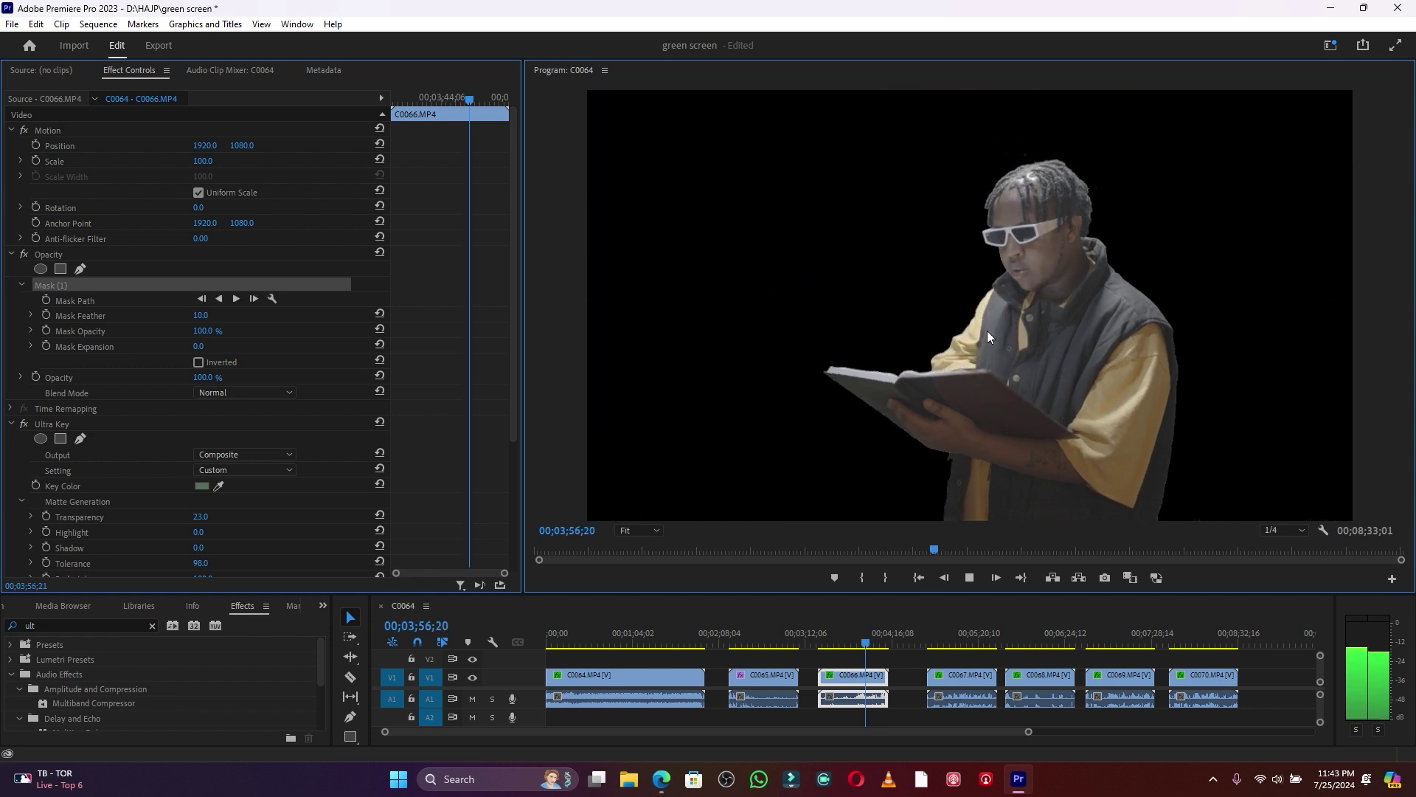
{"action": "key", "text": "space"}
Play C0065.MP4 briefly and set its Ultra Key Transparency to 40
{"action": "left_click", "coordinate": [768, 671]}
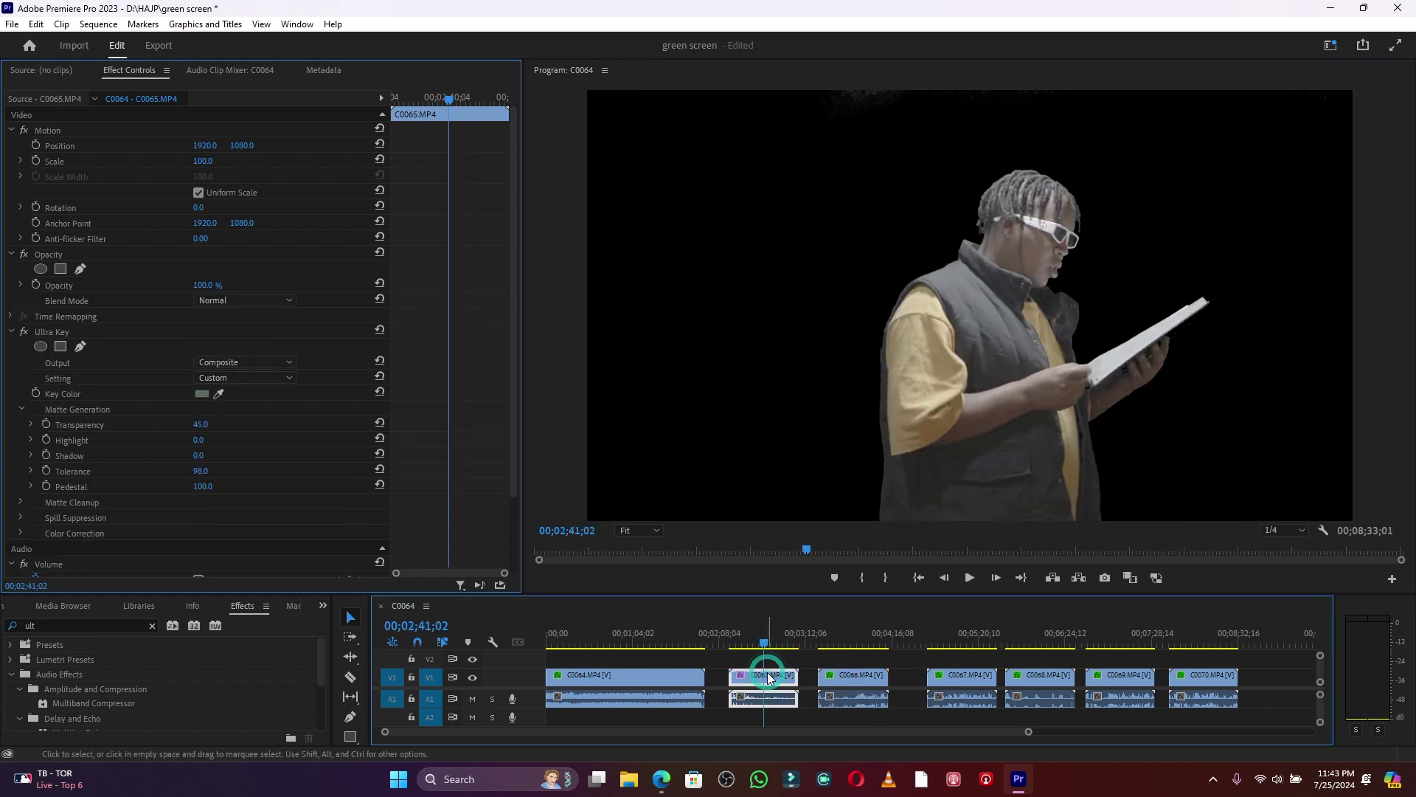
{"action": "key", "text": "space"}
{"action": "key", "text": "space"}
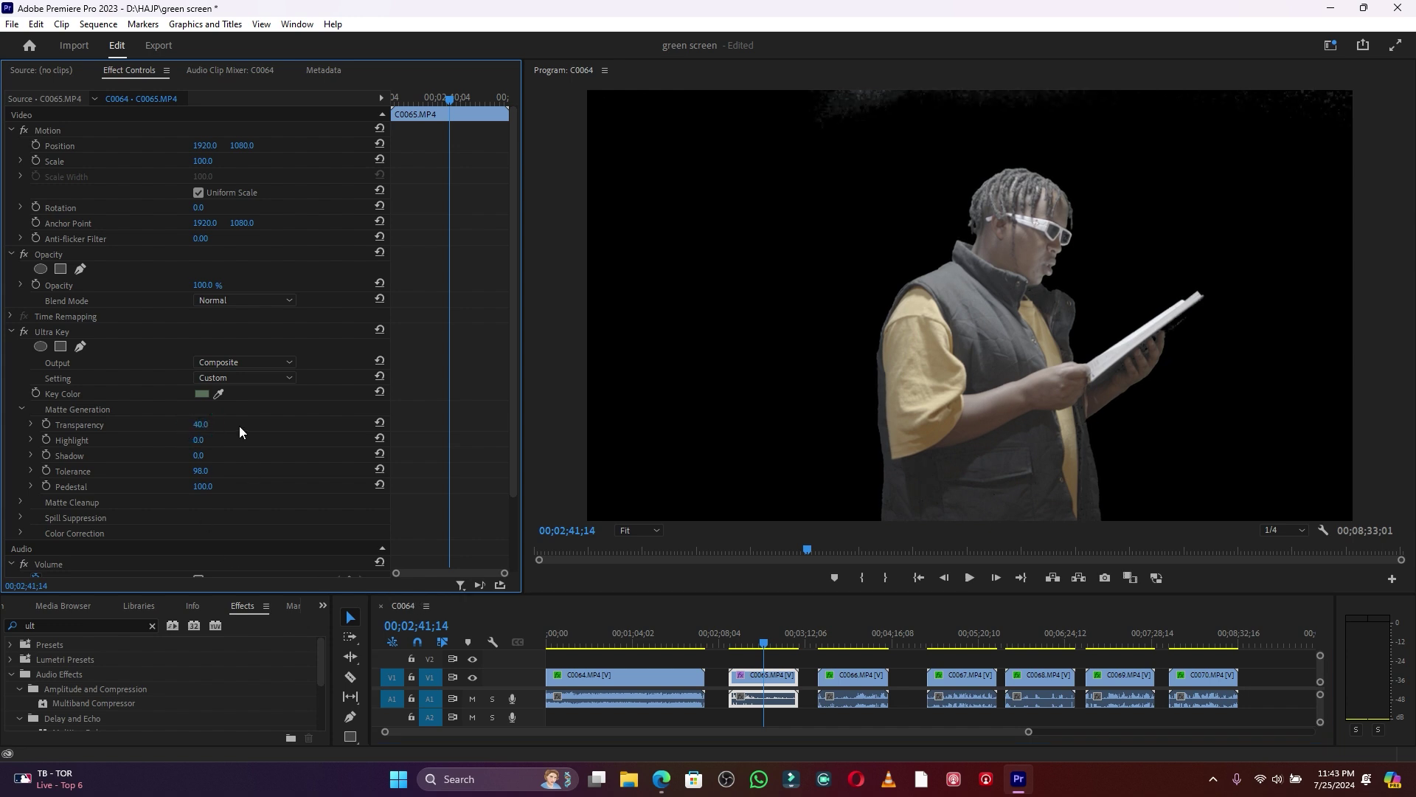
Draw a closed opacity mask around the man and his book on C0065.MP4 and play back the result
{"action": "left_click", "coordinate": [79, 269]}
{"action": "left_click", "coordinate": [827, 255]}
{"action": "left_click", "coordinate": [783, 382]}
{"action": "left_click", "coordinate": [776, 470]}
{"action": "left_click", "coordinate": [784, 516]}
{"action": "left_click", "coordinate": [1146, 519]}
{"action": "left_click", "coordinate": [1171, 496]}
{"action": "left_click", "coordinate": [1184, 408]}
{"action": "left_click", "coordinate": [1216, 353]}
{"action": "left_click", "coordinate": [1136, 249]}
{"action": "left_click", "coordinate": [1098, 191]}
{"action": "left_click_drag", "start_coordinate": [1004, 149], "coordinate": [966, 151]}
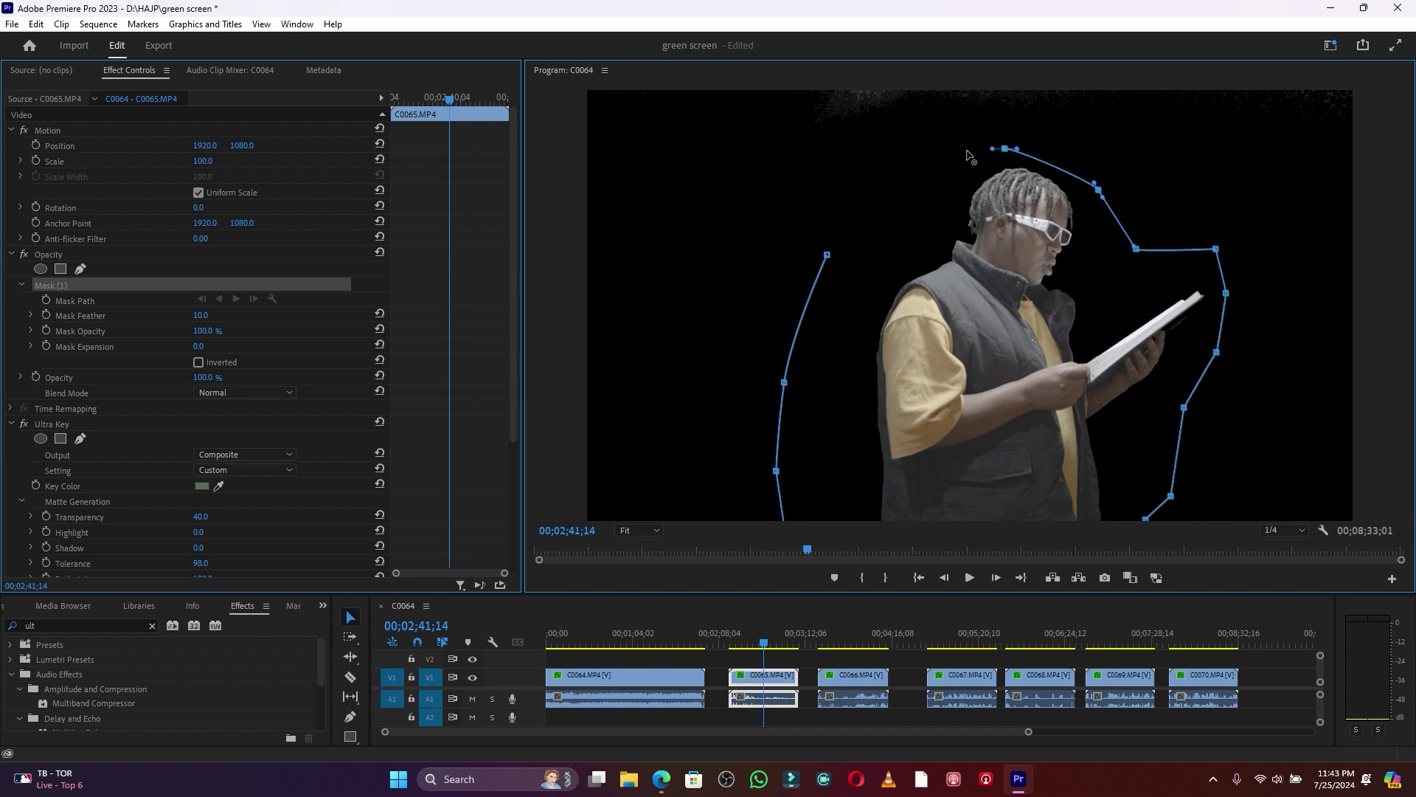
{"action": "left_click", "coordinate": [827, 254]}
{"action": "key", "text": "space"}
{"action": "key", "text": "space"}
Enlarge the timeline area and move the C0064.MP4 video up to track V2
{"action": "left_click", "coordinate": [866, 715]}
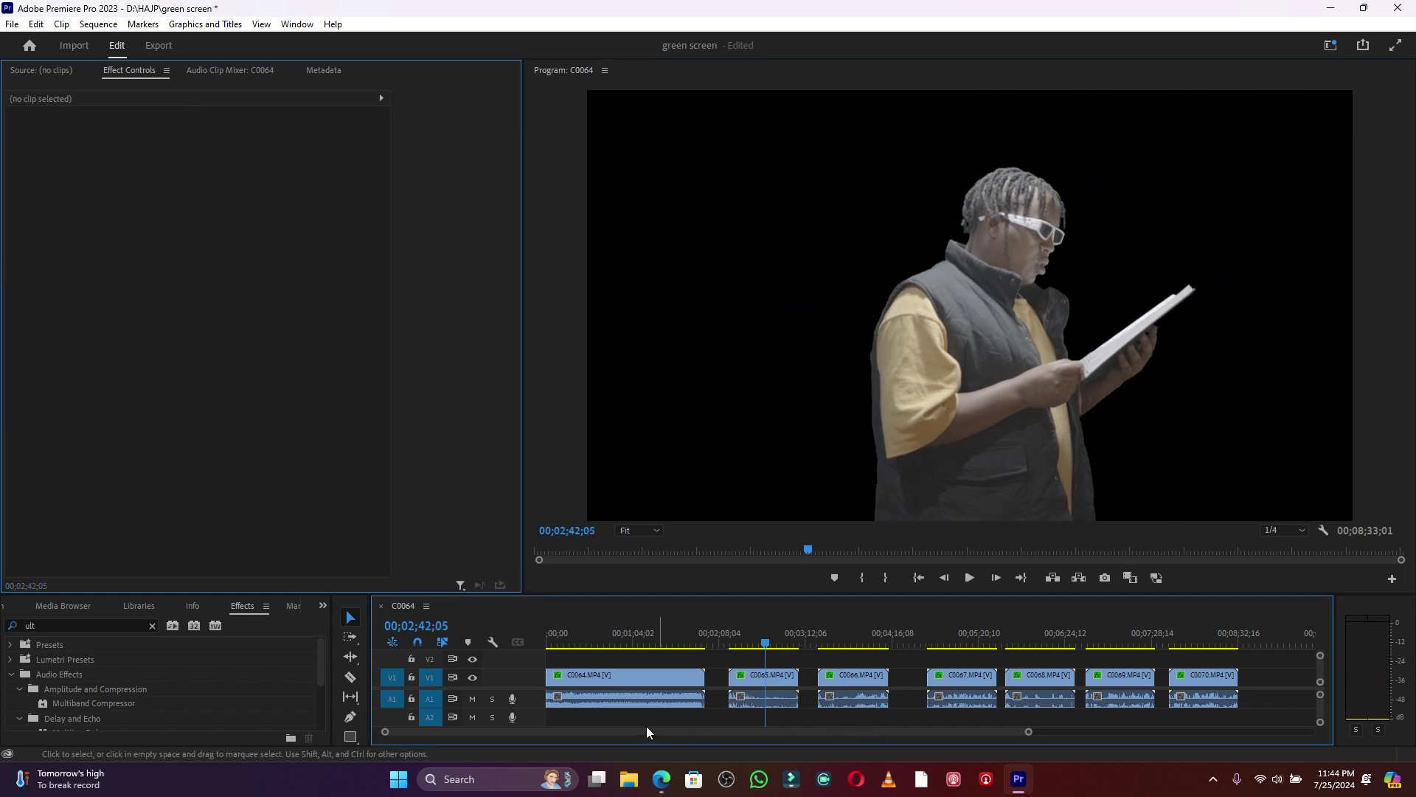
{"action": "left_click_drag", "start_coordinate": [555, 595], "coordinate": [529, 547]}
{"action": "left_click_drag", "start_coordinate": [644, 639], "coordinate": [634, 621]}
{"action": "left_click", "coordinate": [625, 675]}
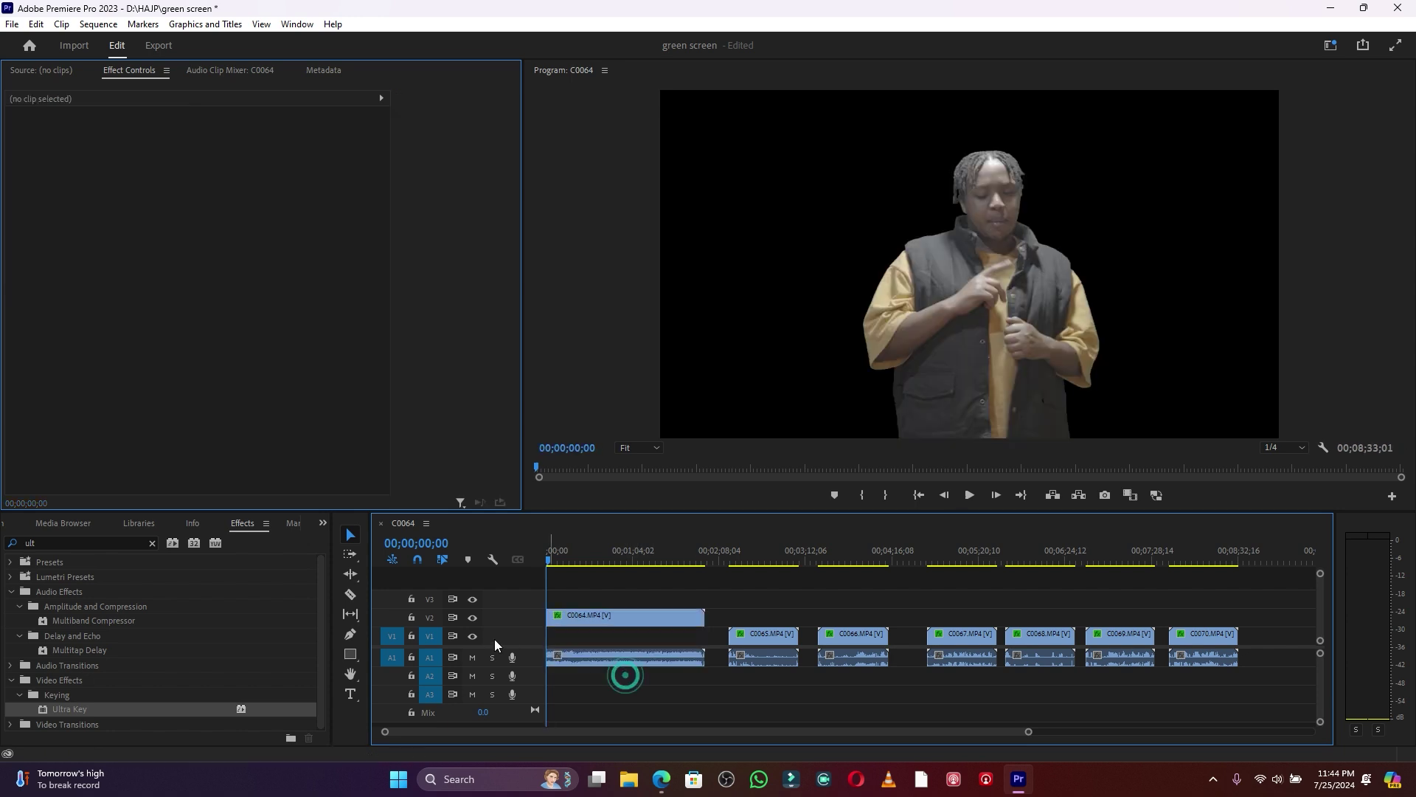
{"action": "left_click_drag", "start_coordinate": [528, 647], "coordinate": [528, 667]}
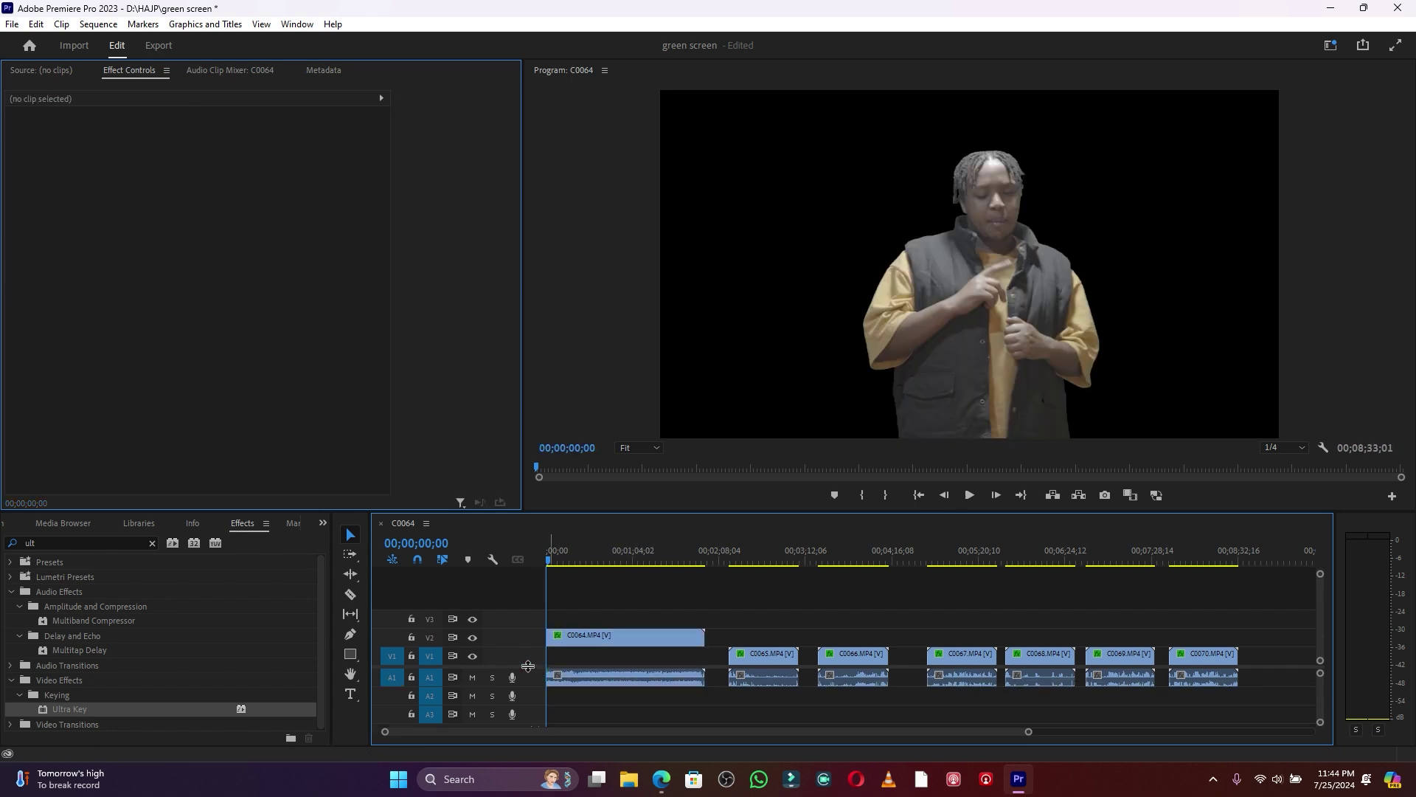
Delete the A1 audio of clips C0065.MP4 through C0070.MP4, keeping track V1 locked only during the deletion
{"action": "left_click", "coordinate": [413, 657]}
{"action": "left_click_drag", "start_coordinate": [1265, 696], "coordinate": [733, 674]}
{"action": "key", "text": "Delete"}
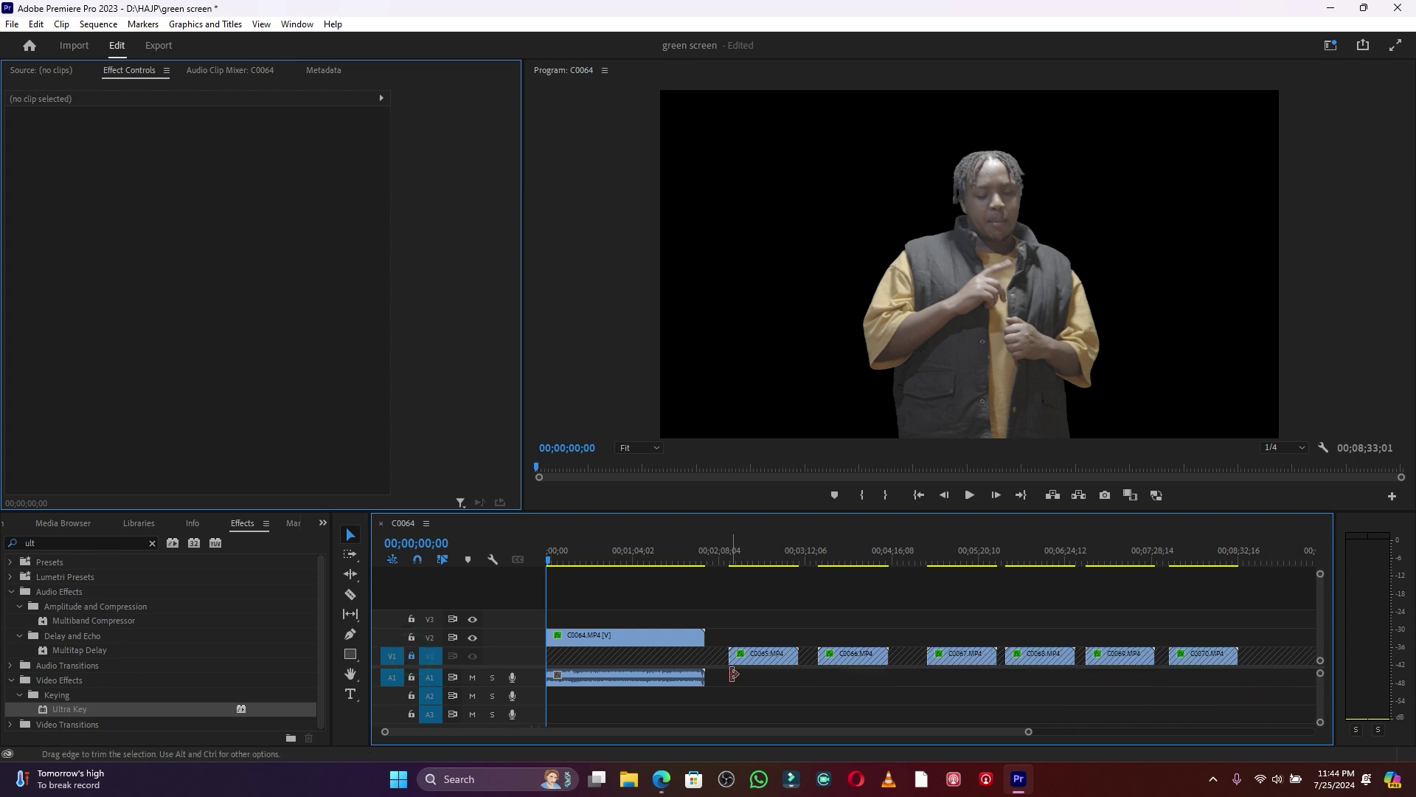
{"action": "left_click", "coordinate": [411, 658]}
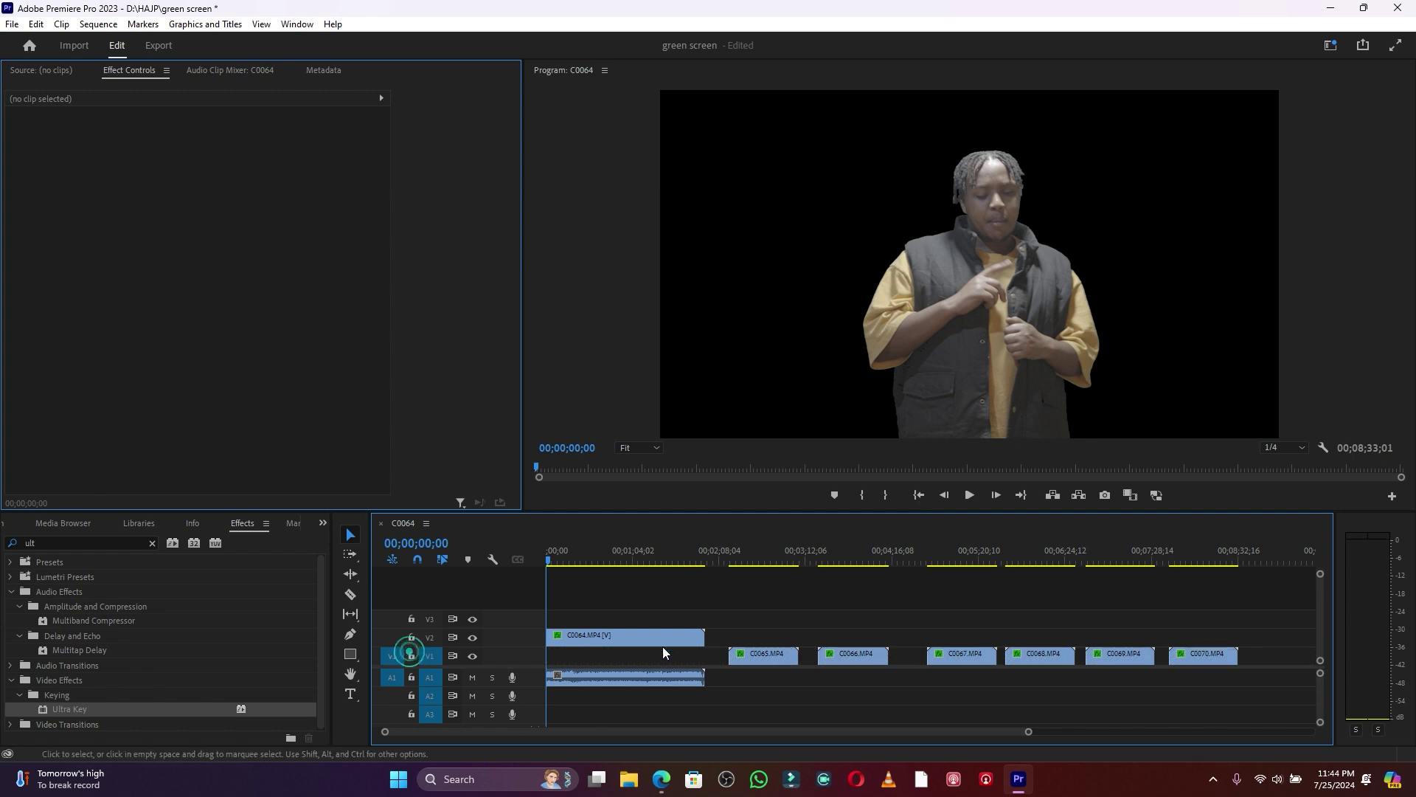
Move C0065.MP4 to the start of track V3 and set its Position to 730, 1002 and its Scale to 109
{"action": "left_click_drag", "start_coordinate": [751, 656], "coordinate": [537, 625]}
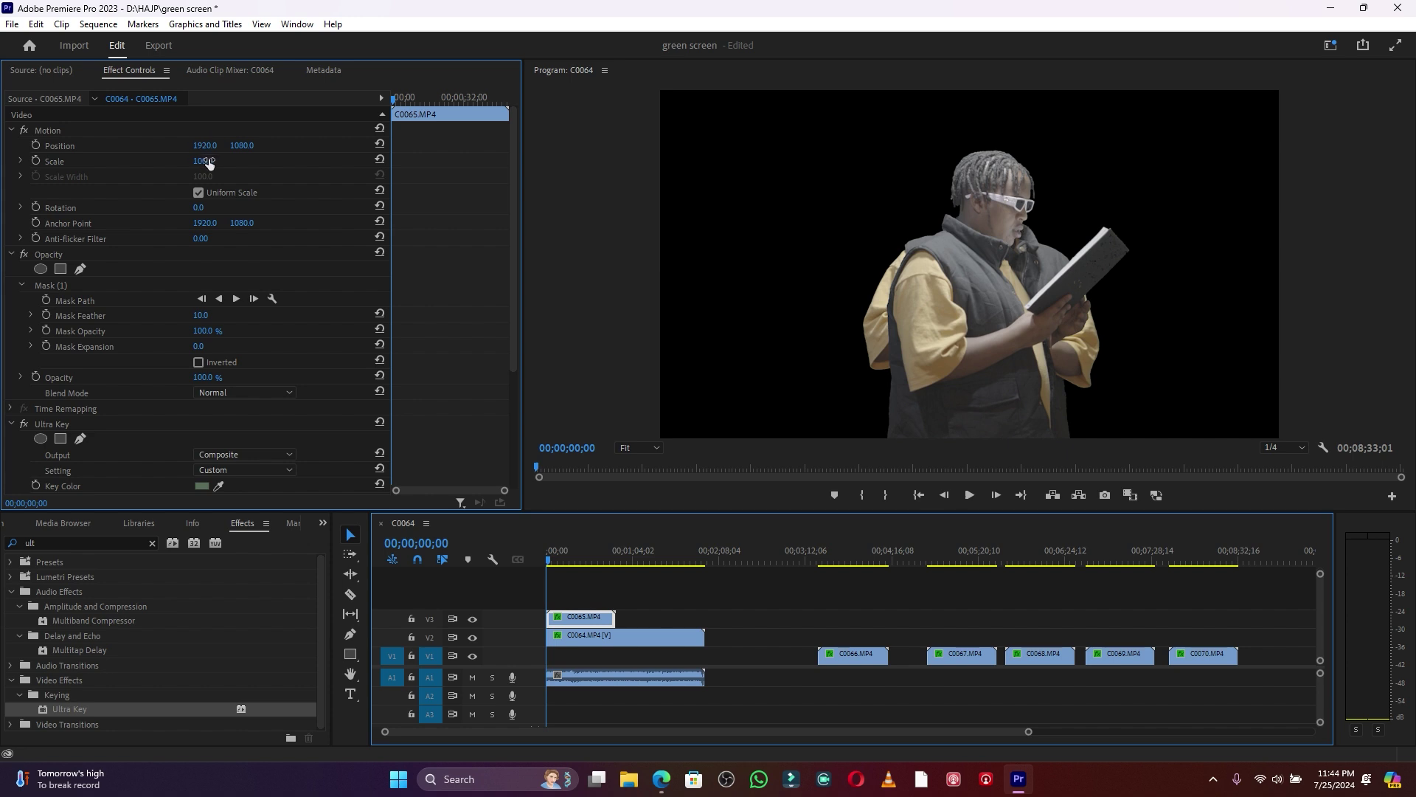
{"action": "left_click_drag", "start_coordinate": [214, 149], "coordinate": [48, 149]}
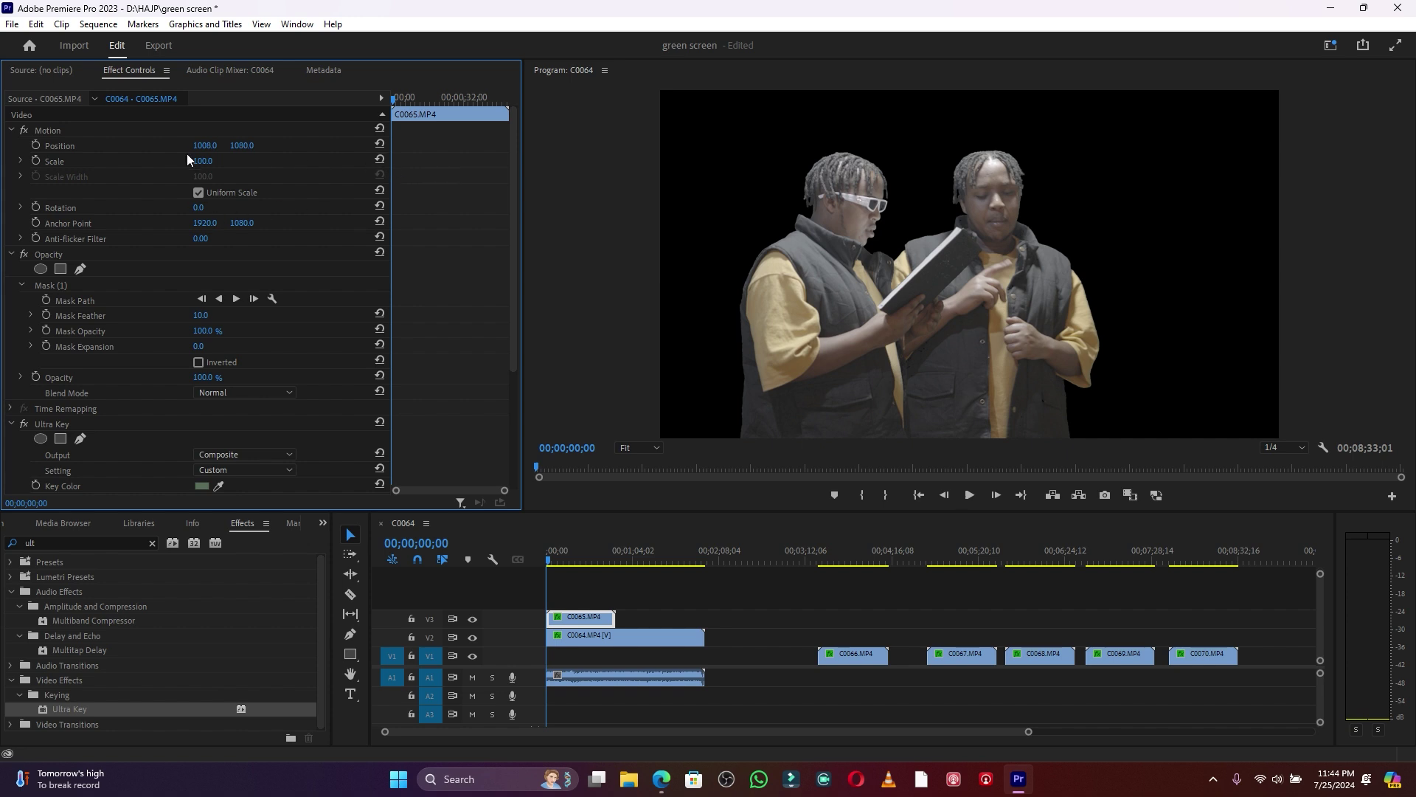
{"action": "left_click_drag", "start_coordinate": [203, 160], "coordinate": [5, 145]}
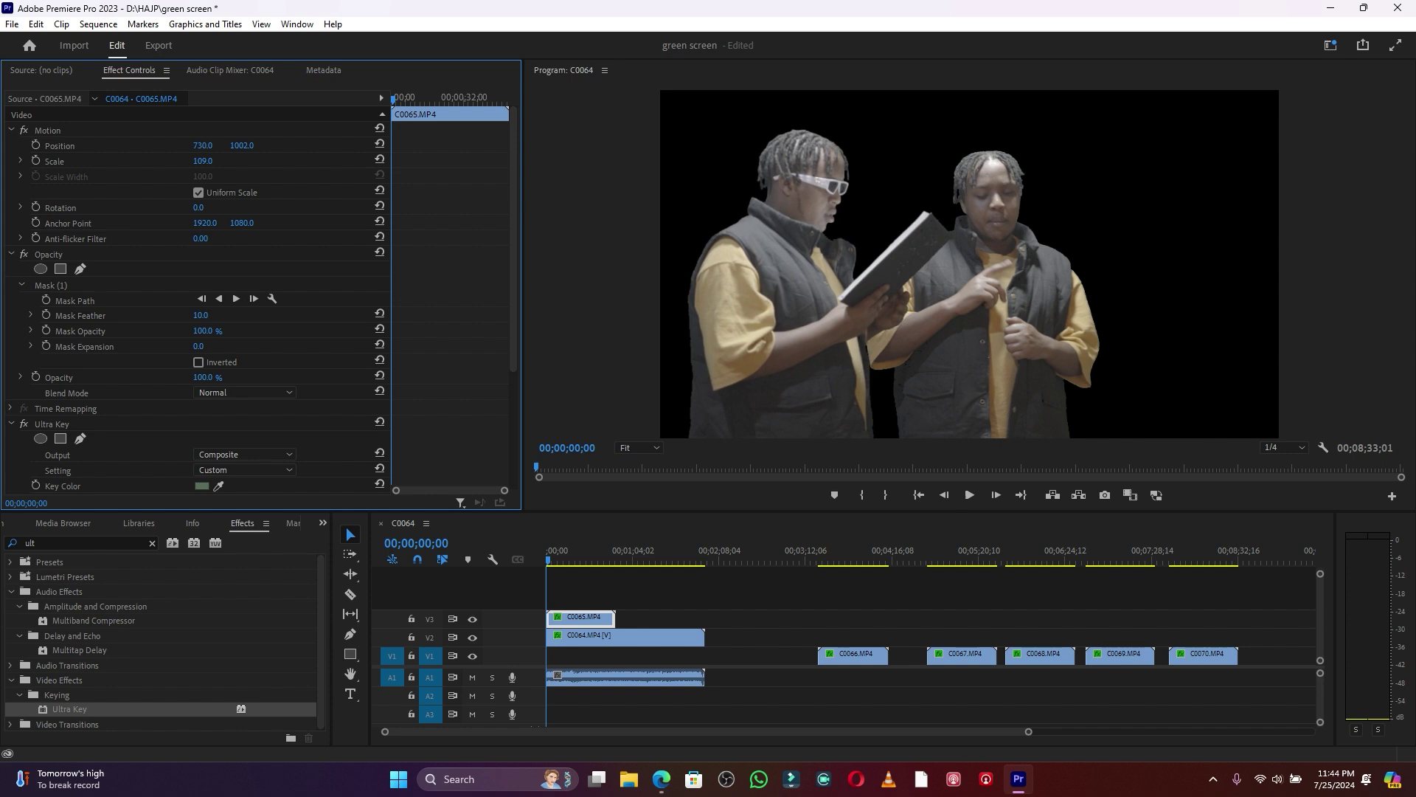
Move C0066.MP4 to the start of track V4 and set its Position to 2701, 993 and its Scale to 109, matching C0065.MP4
{"action": "left_click_drag", "start_coordinate": [853, 654], "coordinate": [574, 596]}
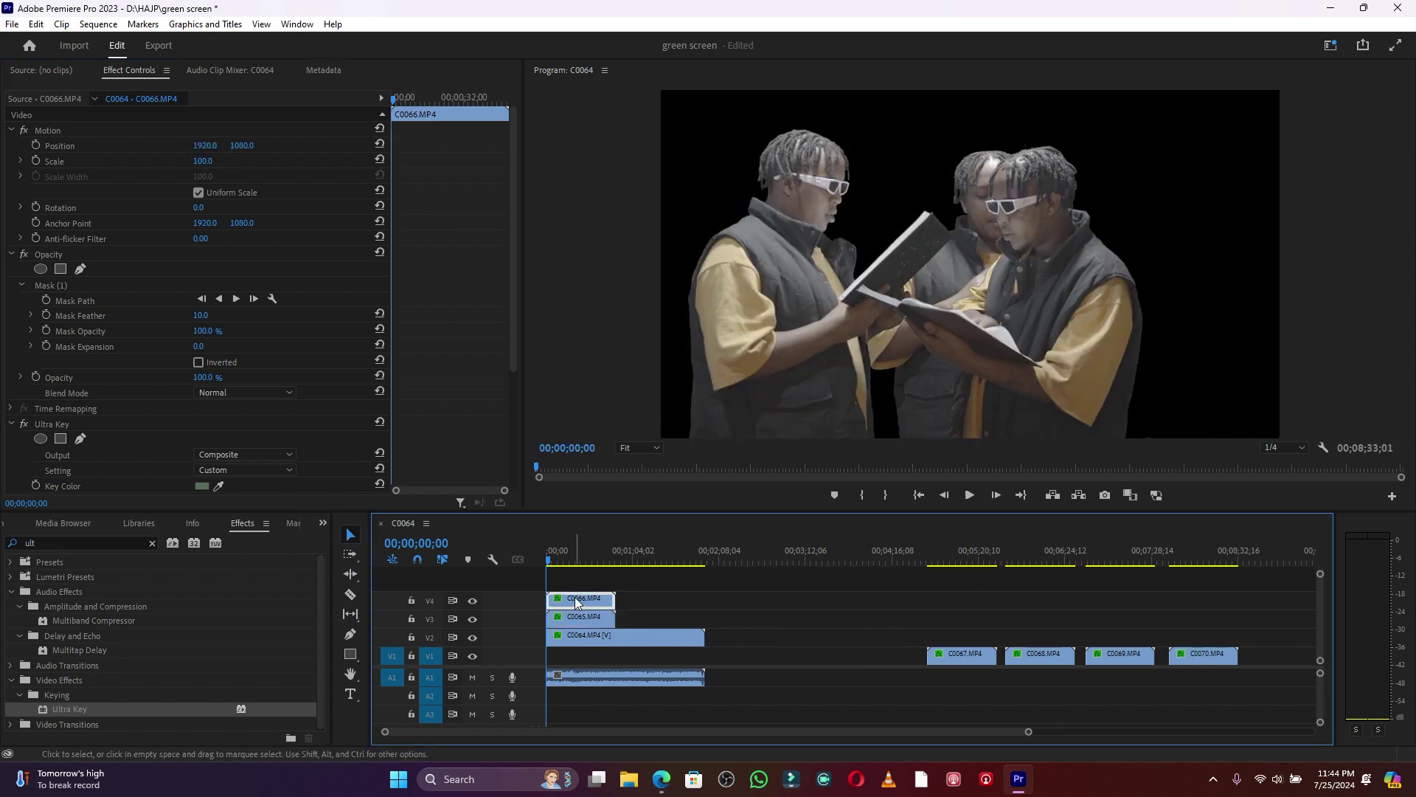
{"action": "left_click_drag", "start_coordinate": [205, 145], "coordinate": [780, 145]}
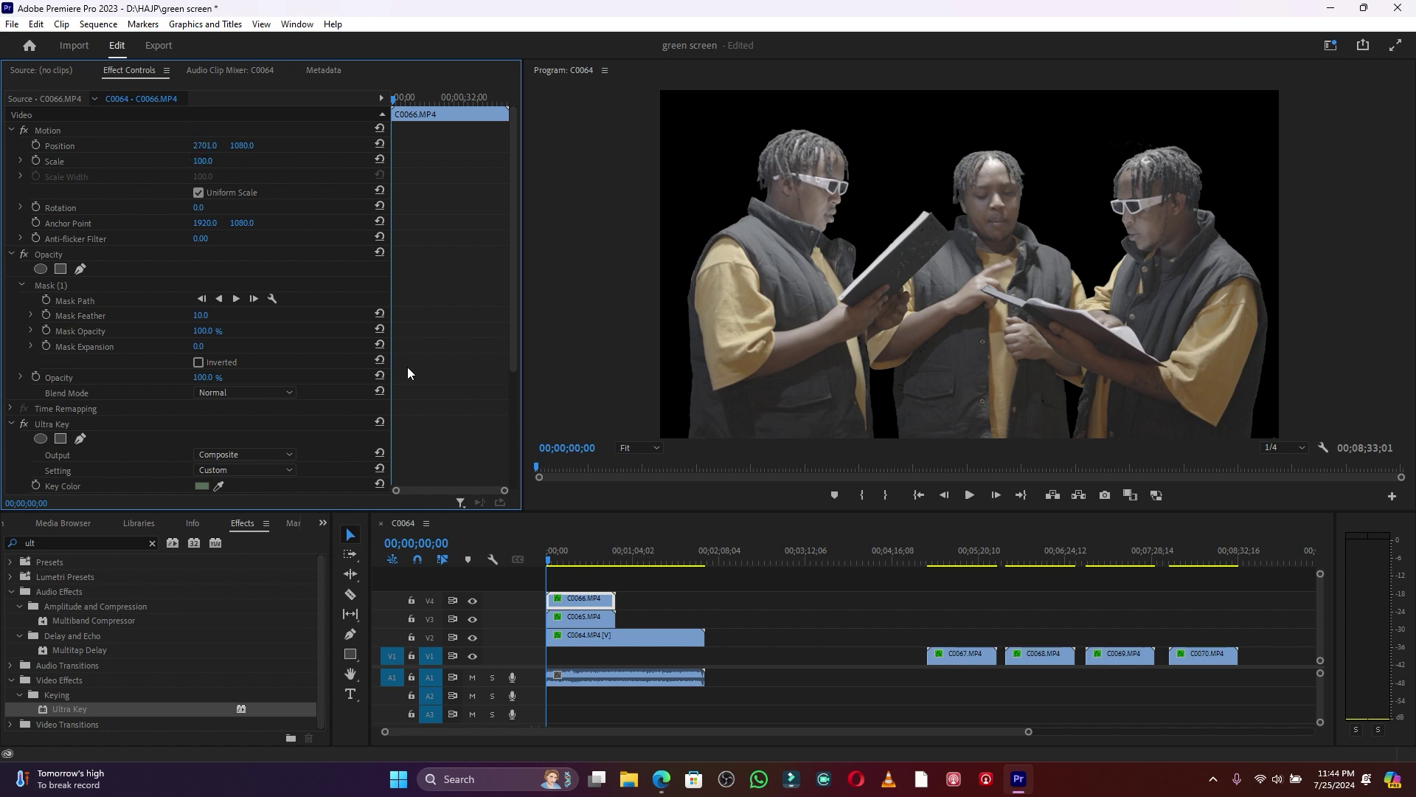
{"action": "left_click", "coordinate": [586, 623]}
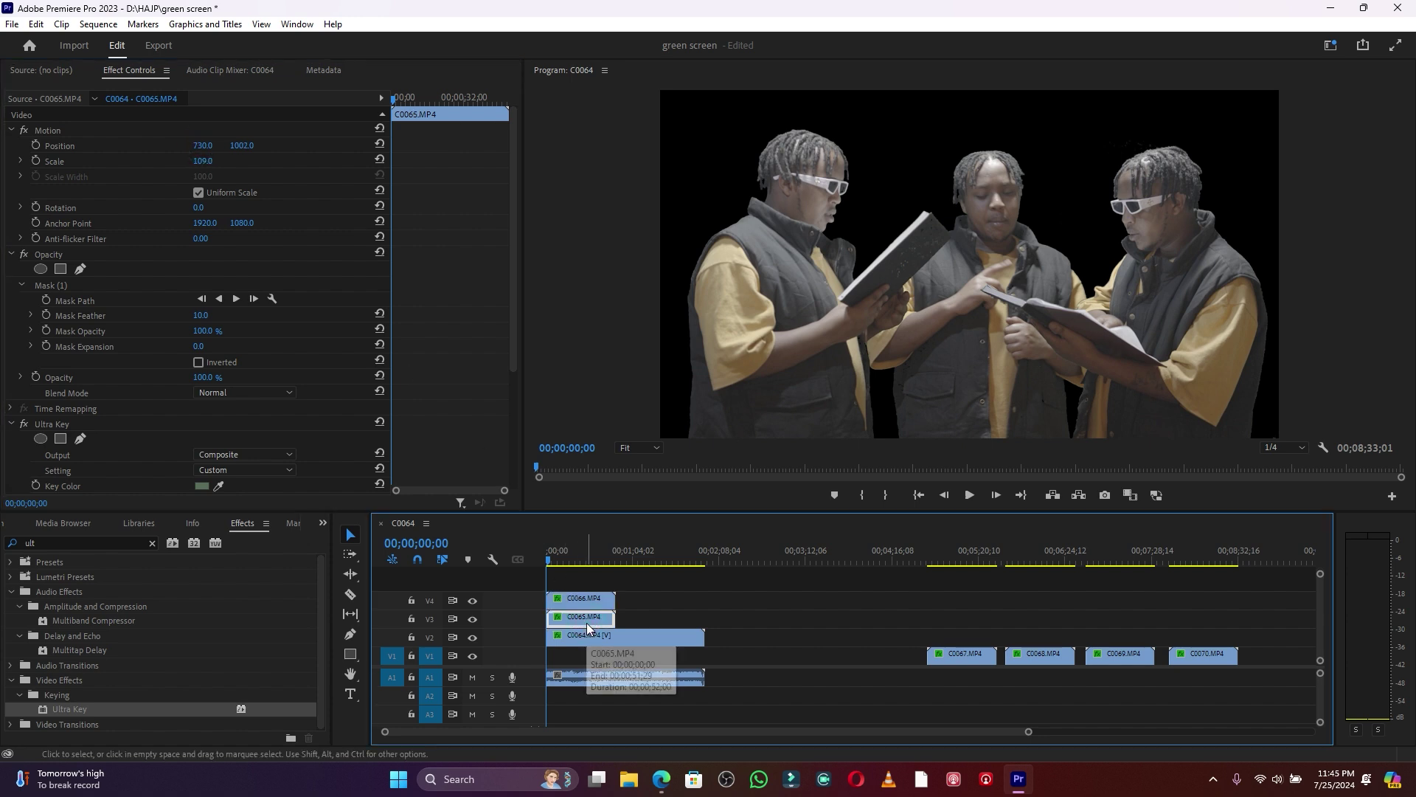
{"action": "left_click", "coordinate": [587, 598]}
{"action": "left_click_drag", "start_coordinate": [205, 161], "coordinate": [206, 161]}
{"action": "type", "text": "1"}
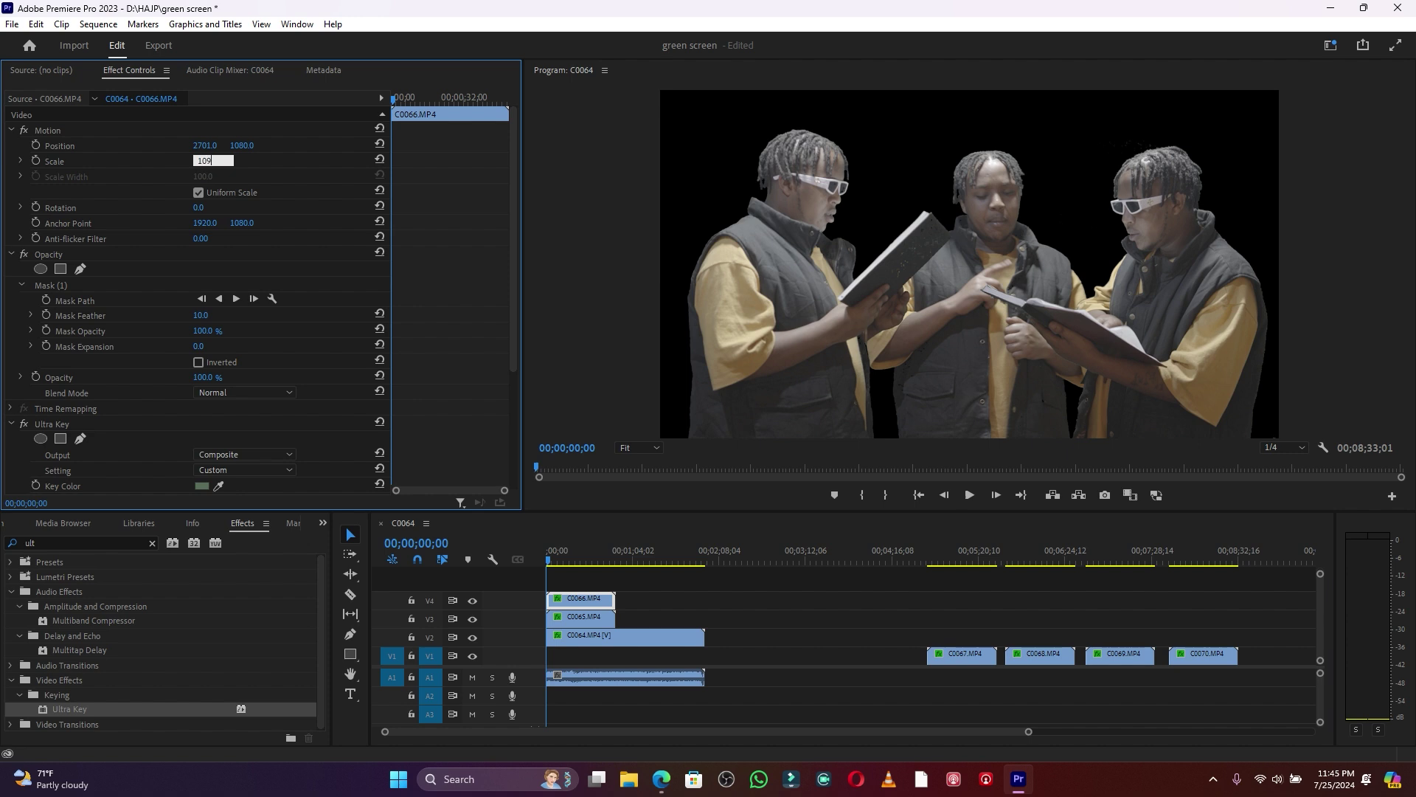
{"action": "left_click_drag", "start_coordinate": [247, 144], "coordinate": [183, 144]}
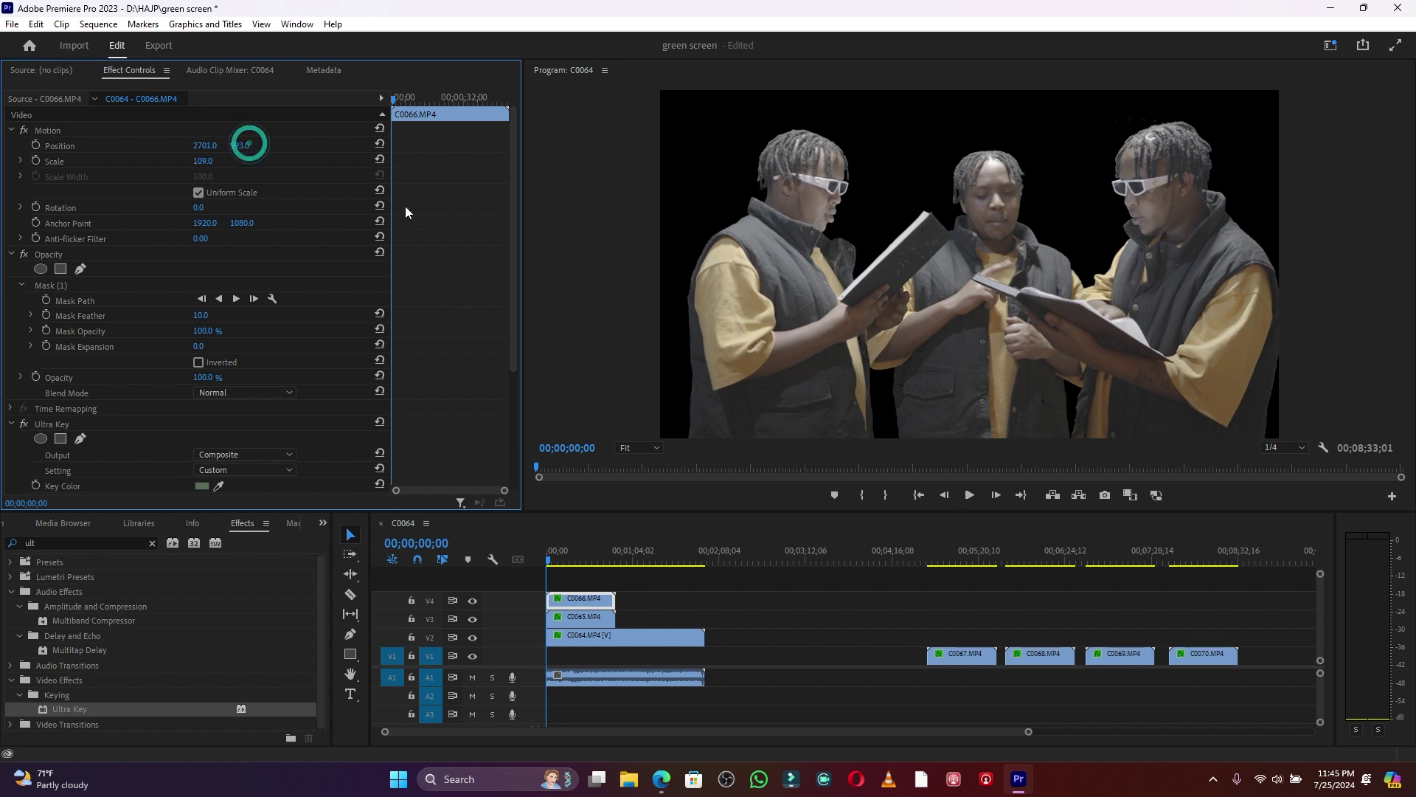
Play the three-man composite briefly and set the horizontal Position of C0064.MP4 to 1838
{"action": "key", "text": "space"}
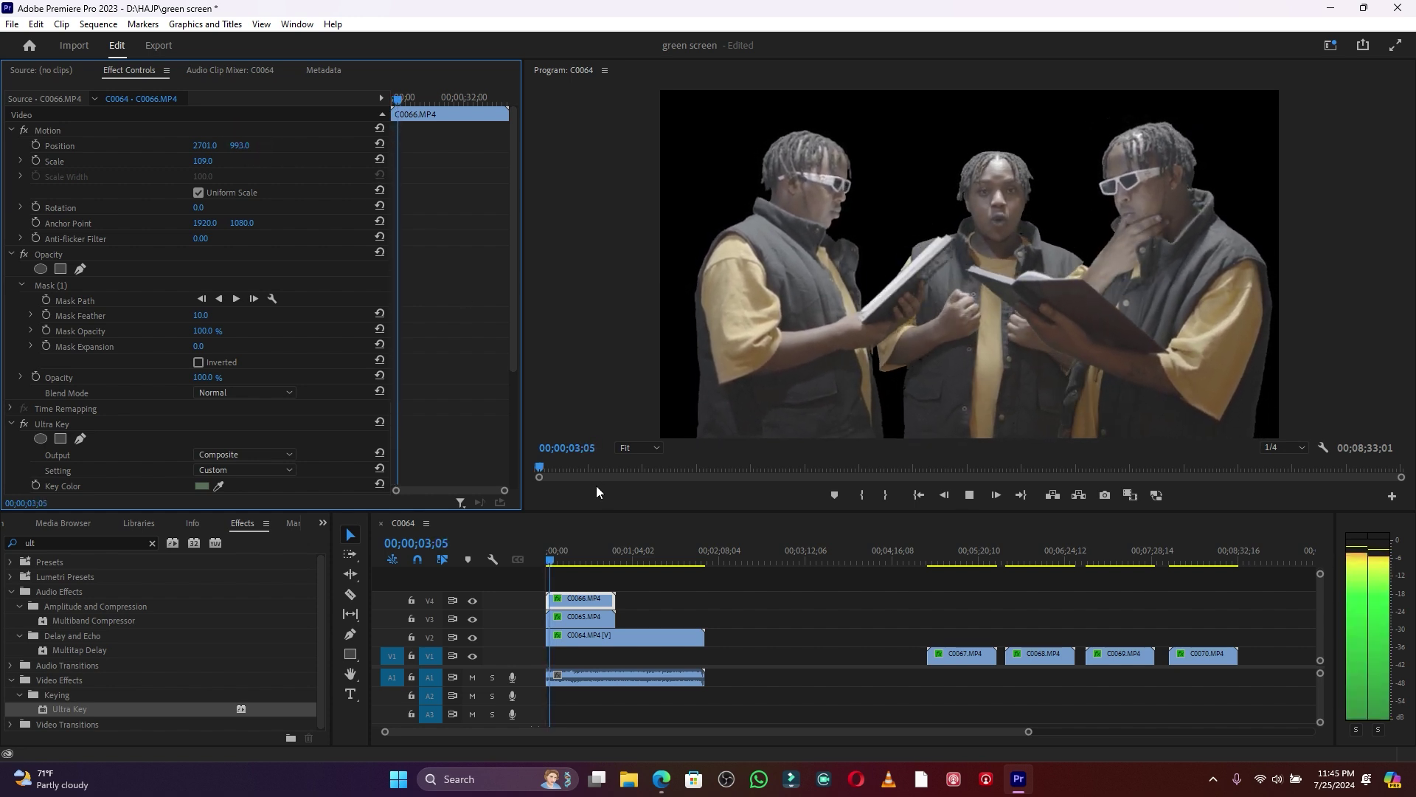
{"action": "key", "text": "space"}
{"action": "left_click", "coordinate": [611, 636]}
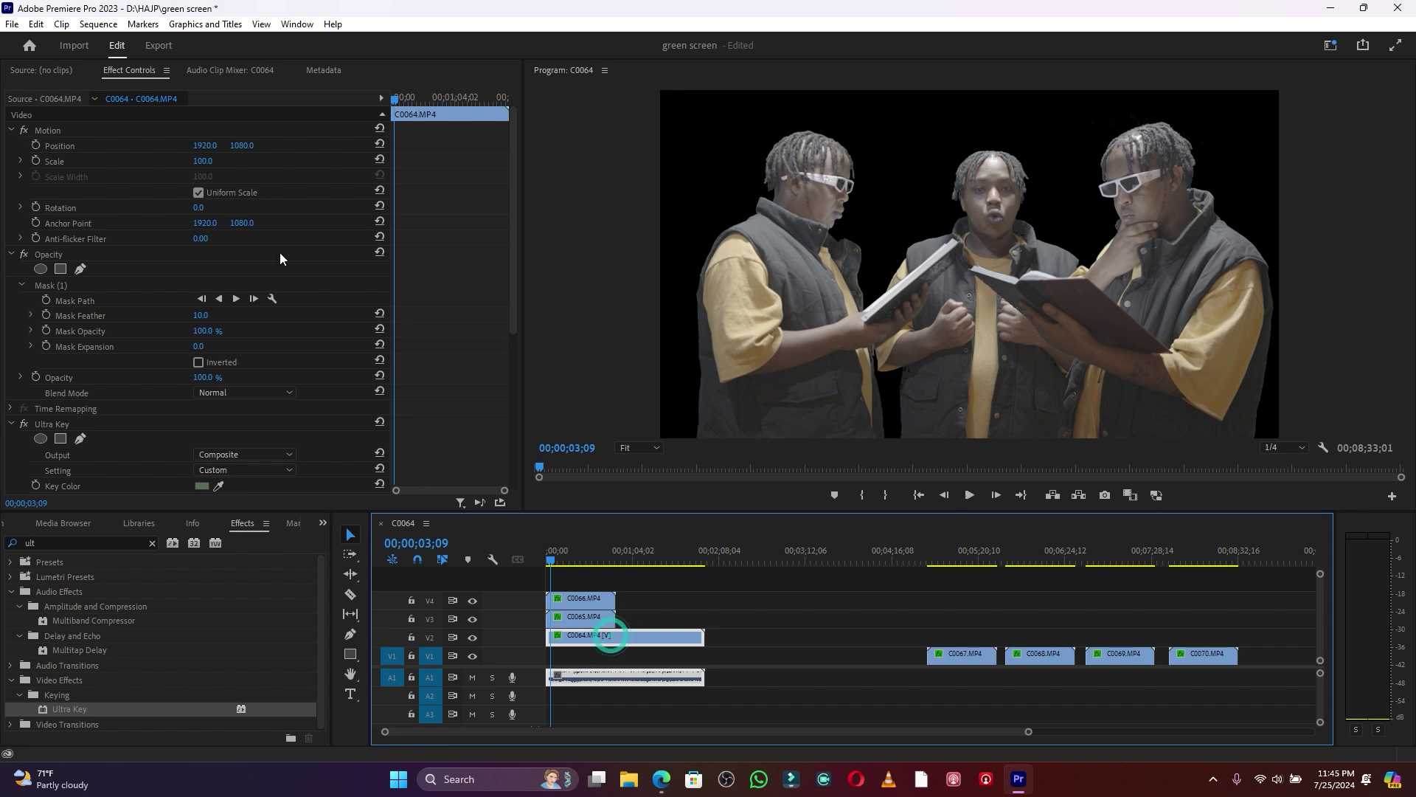
{"action": "left_click_drag", "start_coordinate": [210, 150], "coordinate": [151, 150]}
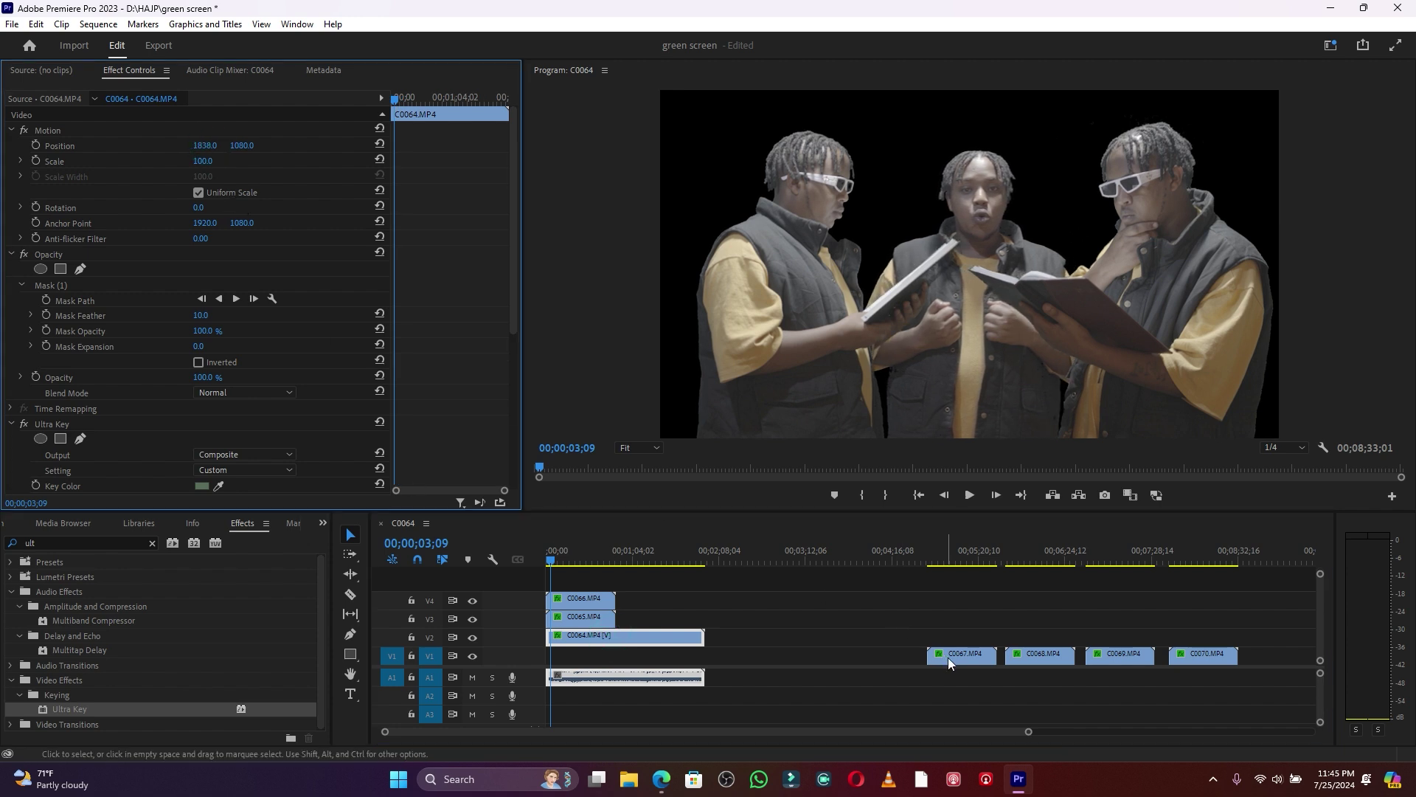
Preview C0067.MP4 and move it to the start of track V1 beneath the stacked clips
{"action": "left_click", "coordinate": [958, 563]}
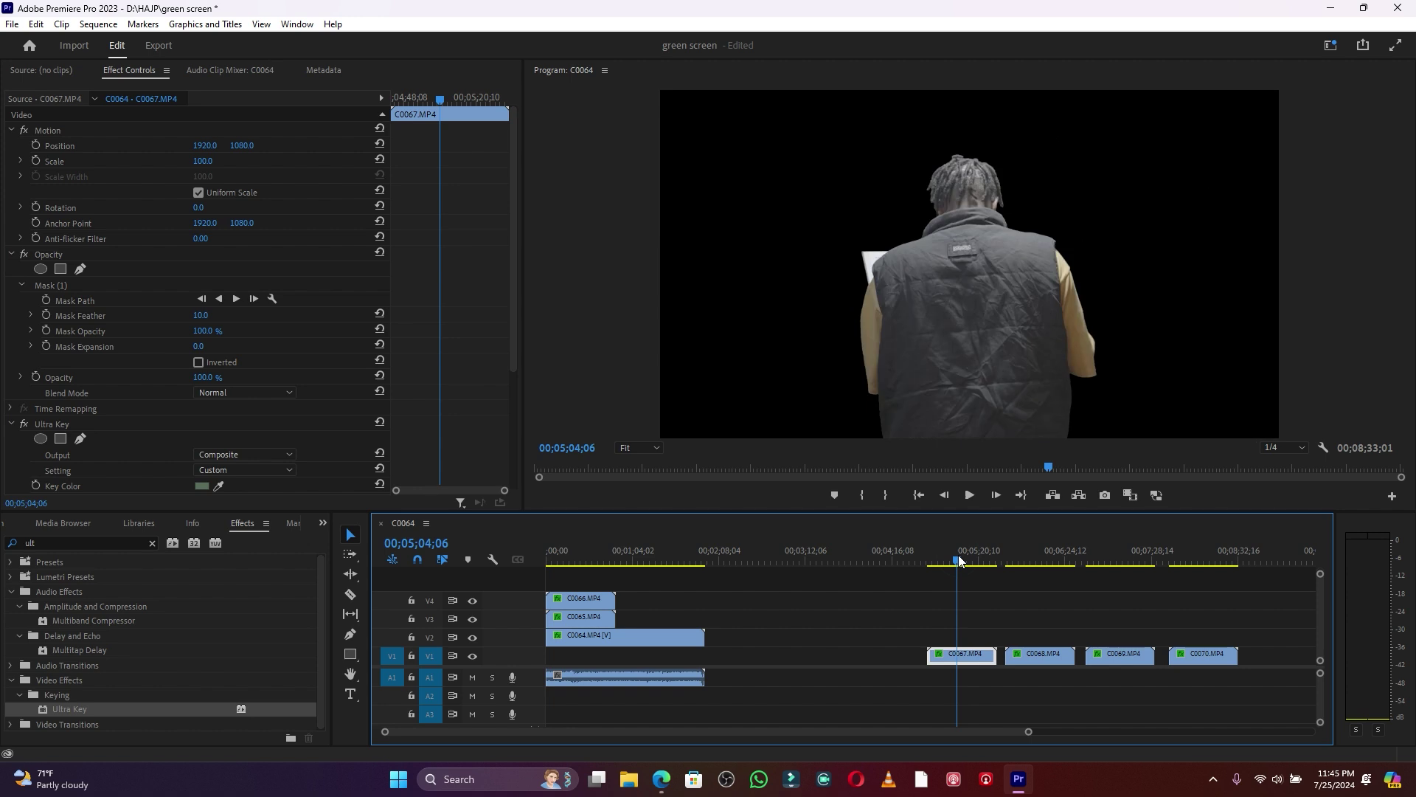
{"action": "left_click_drag", "start_coordinate": [968, 653], "coordinate": [831, 639]}
{"action": "left_click_drag", "start_coordinate": [826, 550], "coordinate": [622, 553]}
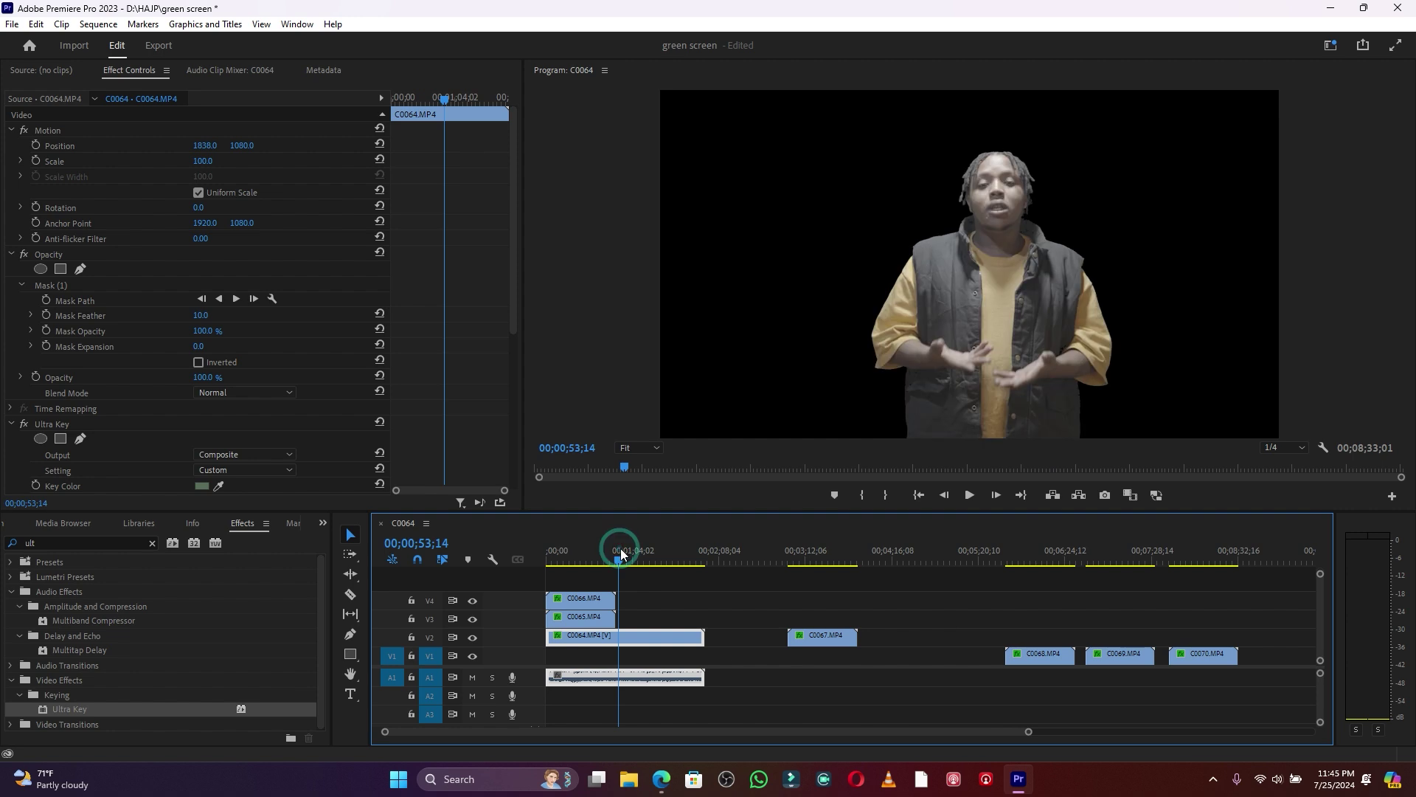
{"action": "left_click_drag", "start_coordinate": [808, 638], "coordinate": [578, 654]}
{"action": "left_click", "coordinate": [595, 564]}
{"action": "left_click", "coordinate": [593, 561]}
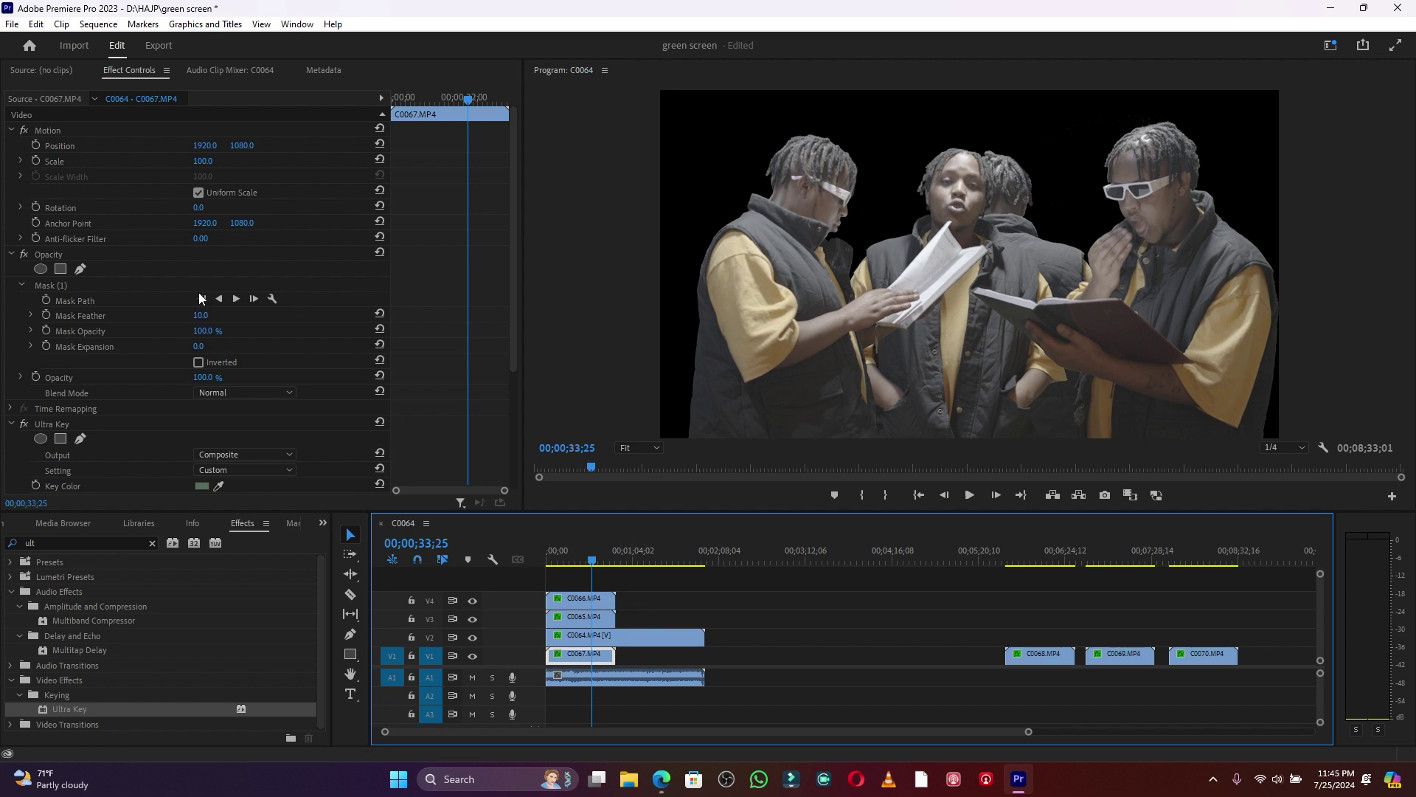
Set the Scale of C0067.MP4 to 92 and its Position to 1706, 1179, checking it with a short playback
{"action": "left_click_drag", "start_coordinate": [203, 160], "coordinate": [141, 151]}
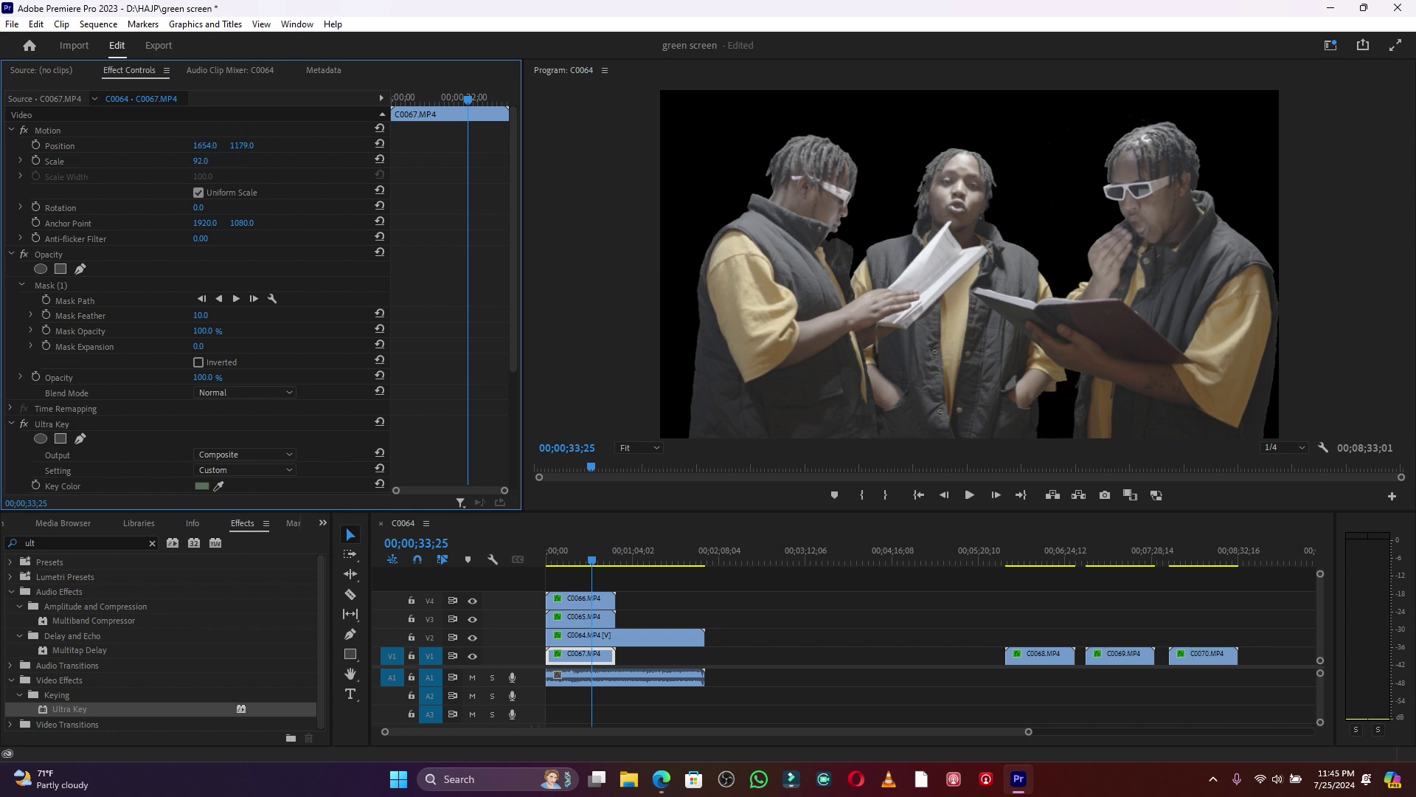
{"action": "key", "text": "space"}
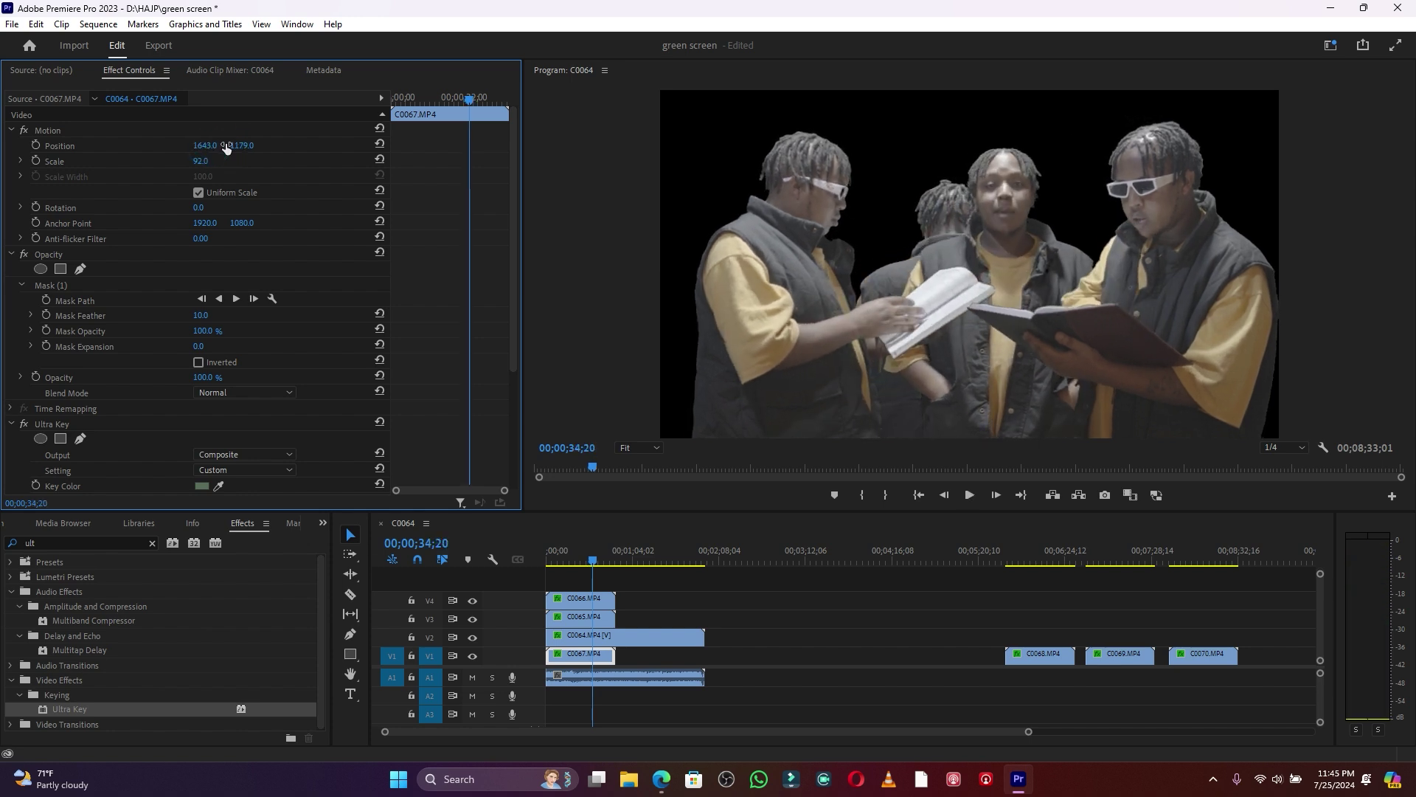
{"action": "left_click_drag", "start_coordinate": [207, 145], "coordinate": [222, 145]}
Preview C0068.MP4 and shift clips C0064, C0065 and C0066 up one track each to free track V2
{"action": "left_click", "coordinate": [1029, 564]}
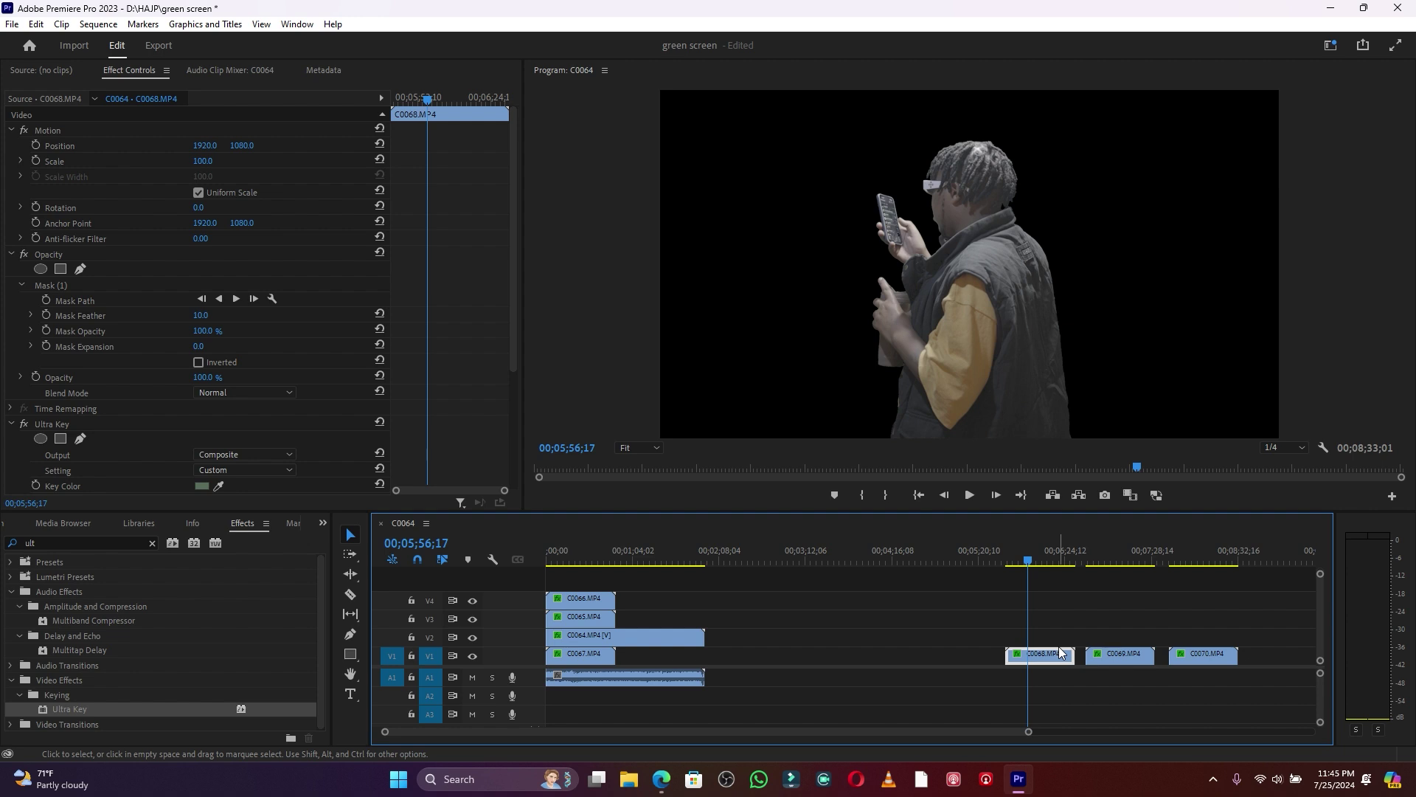
{"action": "left_click_drag", "start_coordinate": [746, 635], "coordinate": [586, 629]}
{"action": "left_click_drag", "start_coordinate": [745, 639], "coordinate": [573, 585]}
{"action": "left_click_drag", "start_coordinate": [588, 634], "coordinate": [582, 618]}
{"action": "left_click", "coordinate": [575, 546]}
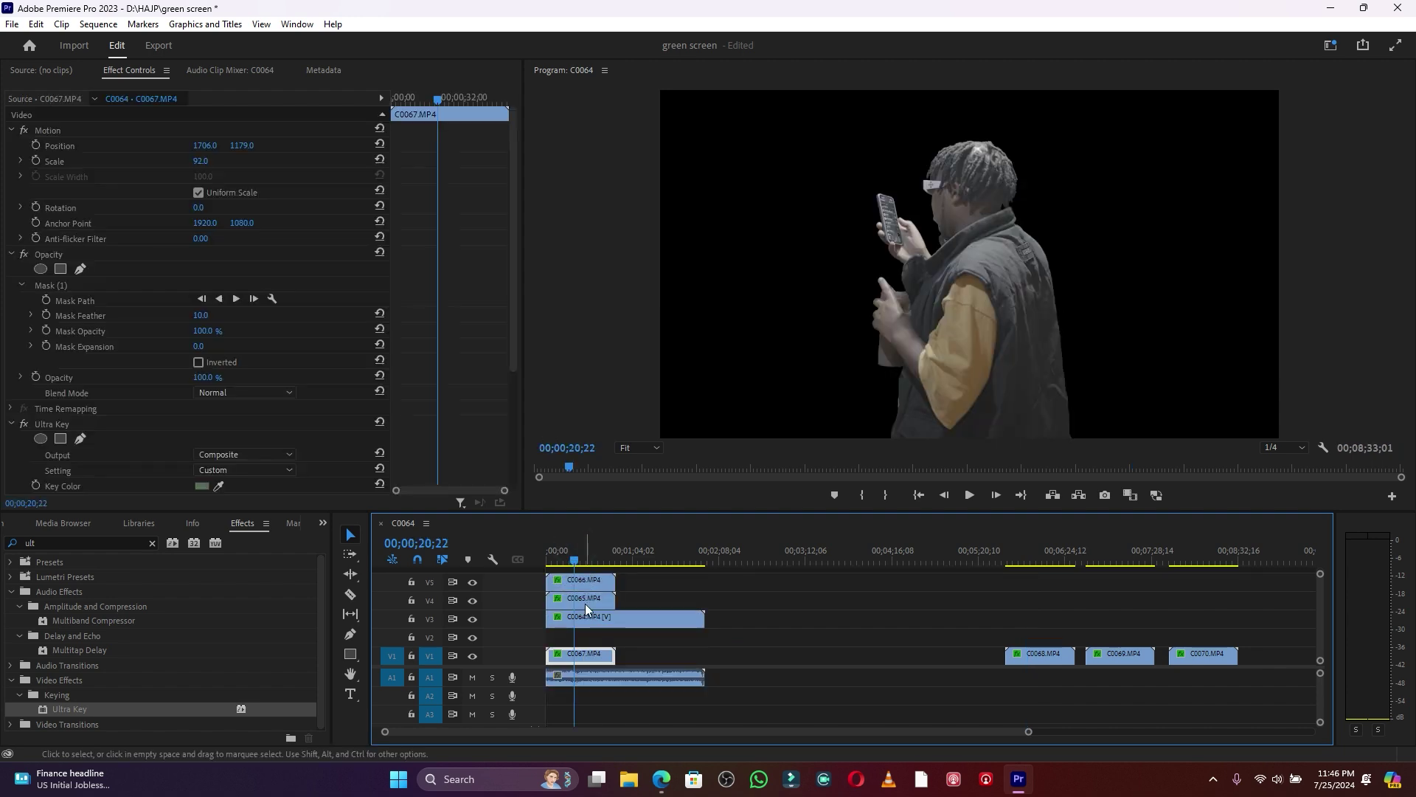
Move C0068.MP4 to the start of track V2 at horizontal Position 1157, and set the horizontal Position of C0065.MP4 to 607
{"action": "left_click_drag", "start_coordinate": [1043, 657], "coordinate": [585, 643]}
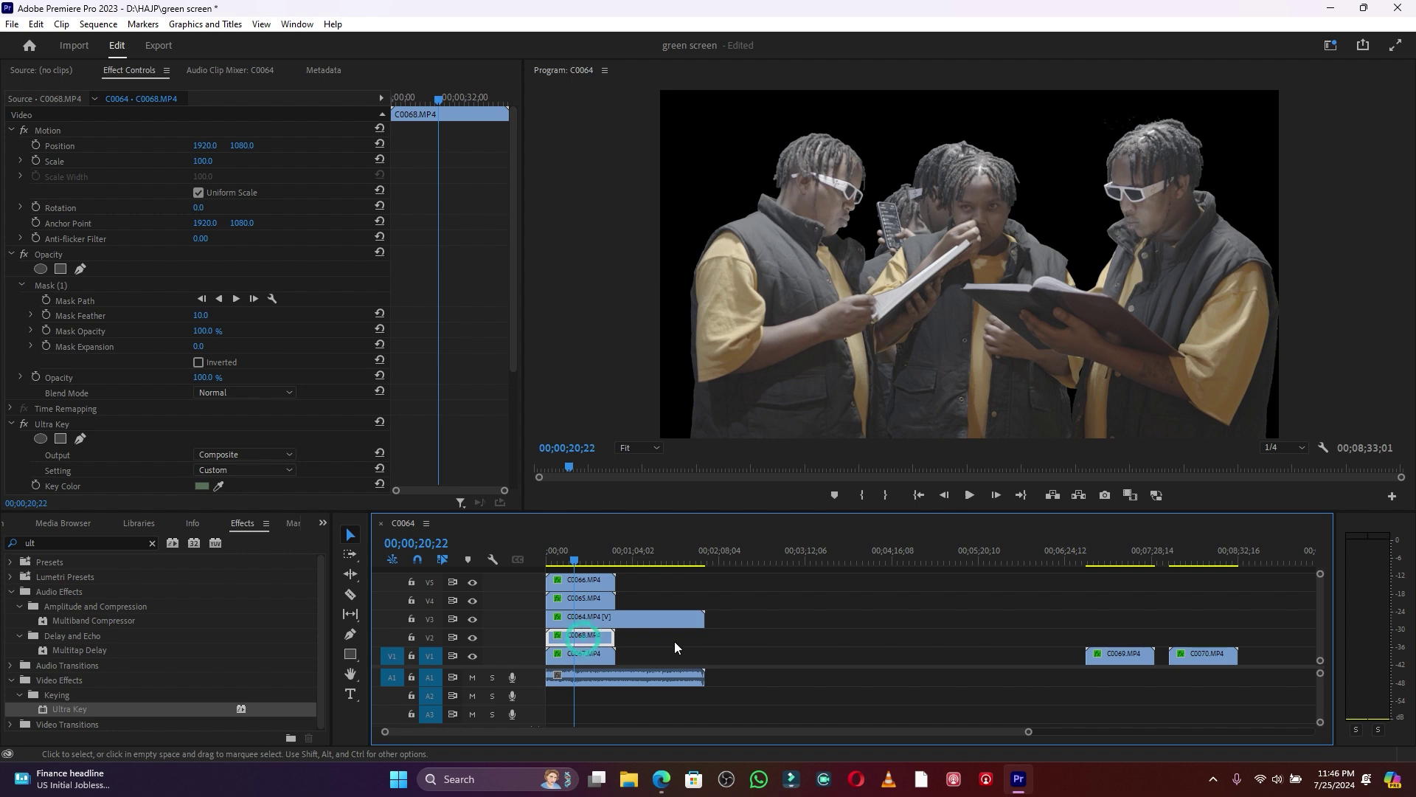
{"action": "left_click_drag", "start_coordinate": [198, 147], "coordinate": [77, 147]}
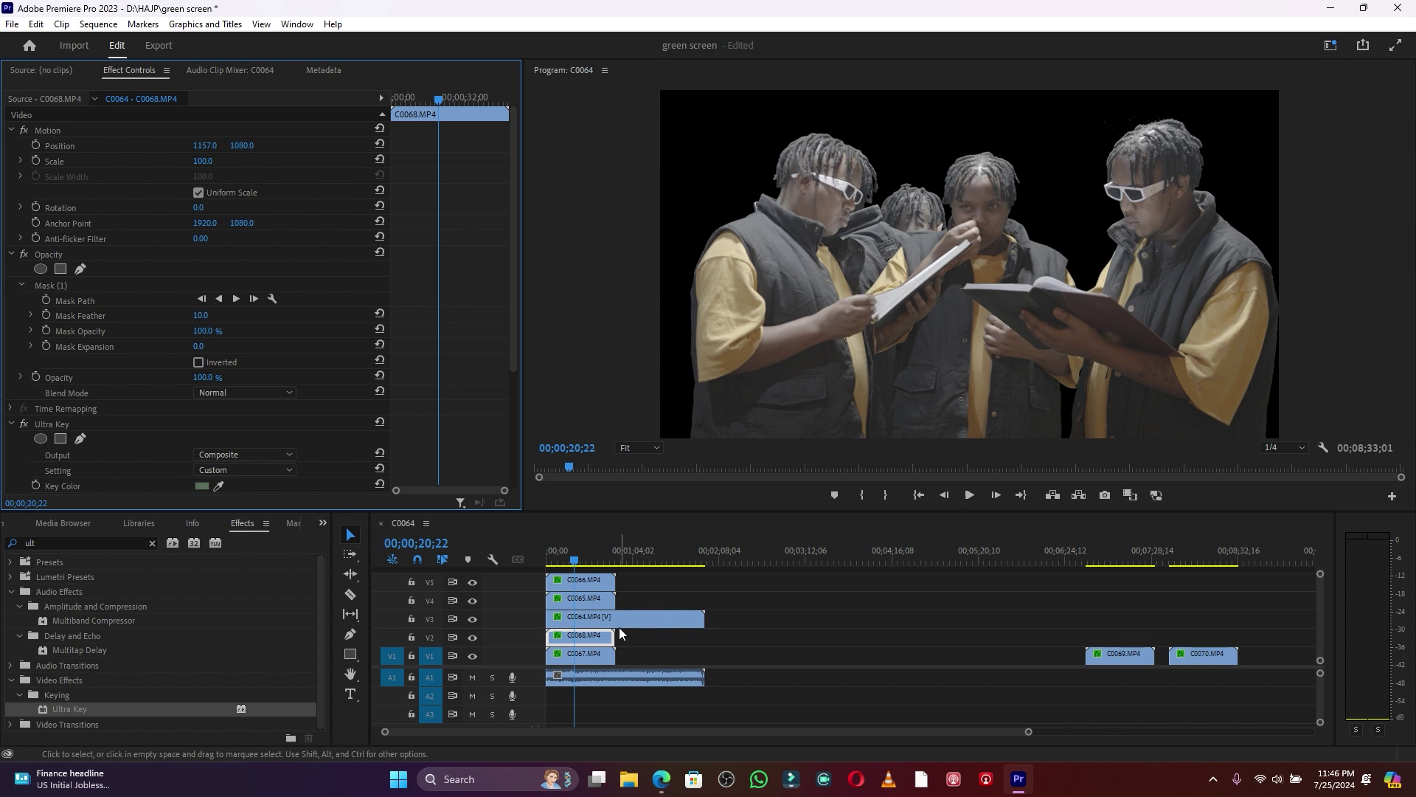
{"action": "left_click", "coordinate": [592, 596]}
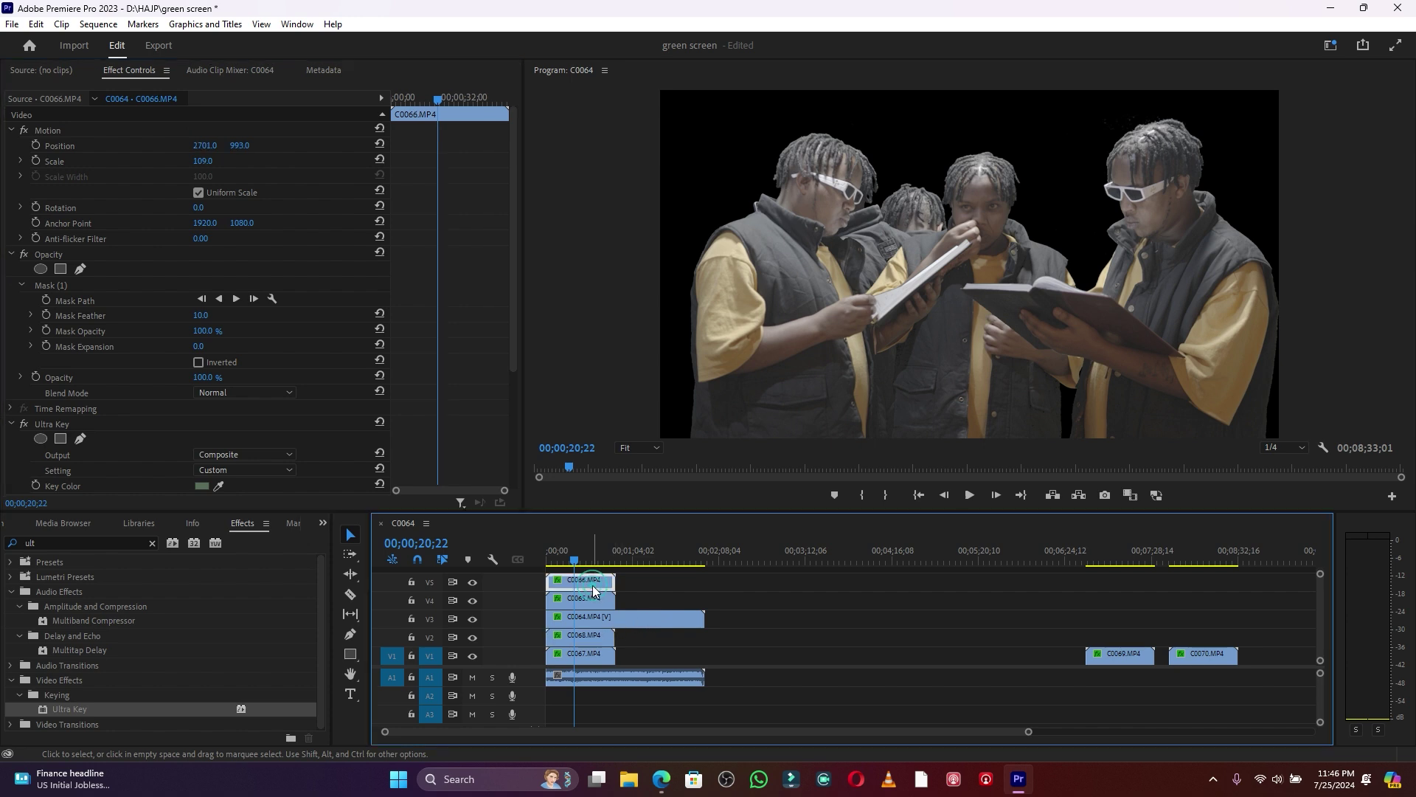
{"action": "mouse_move", "coordinate": [204, 148]}
{"action": "left_mouse_down"}
{"action": "mouse_move", "coordinate": [166, 147]}
{"action": "mouse_move", "coordinate": [216, 148]}
{"action": "left_mouse_up"}
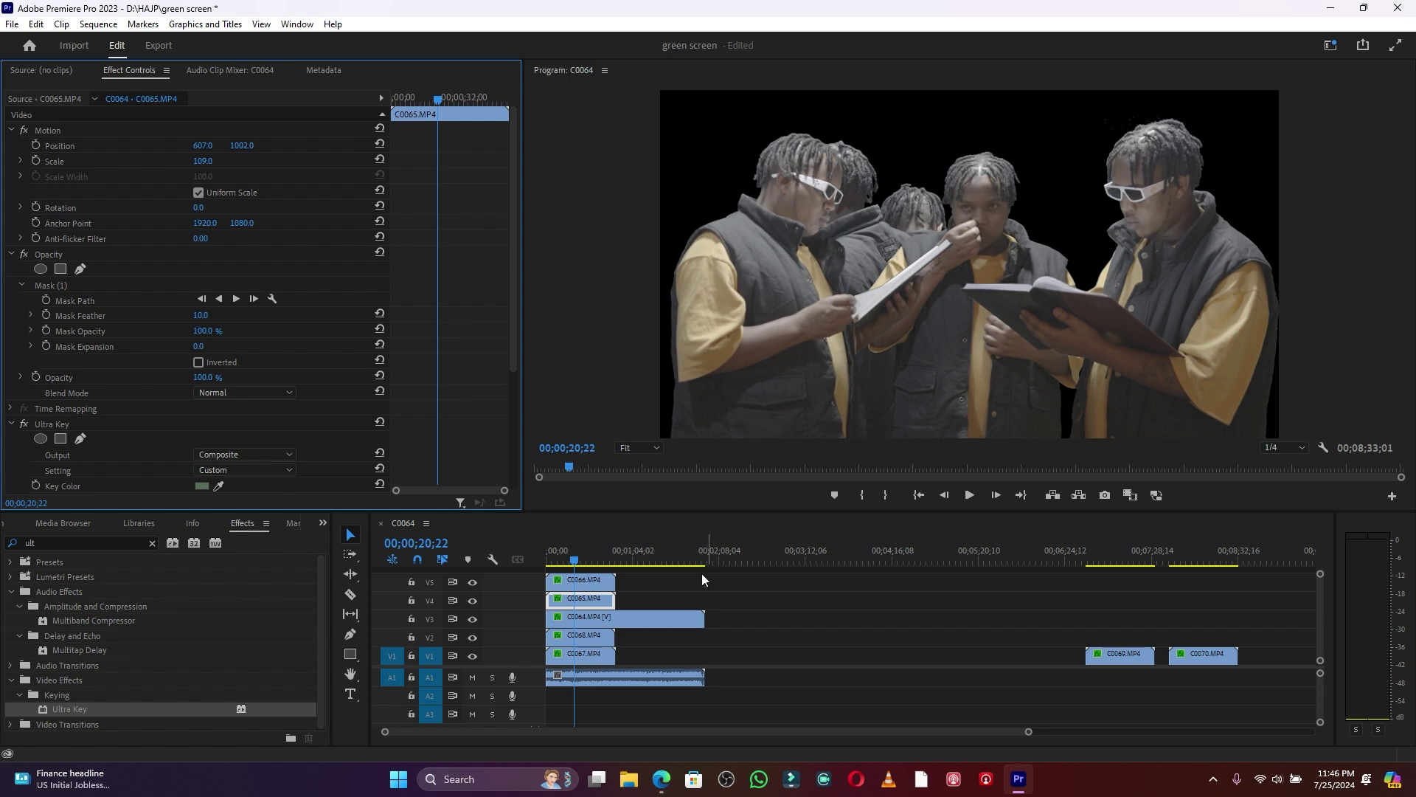
Set the Scale of C0068.MP4 to 94 and its vertical Position to 1143
{"action": "left_click", "coordinate": [590, 633]}
{"action": "left_click_drag", "start_coordinate": [201, 161], "coordinate": [200, 161]}
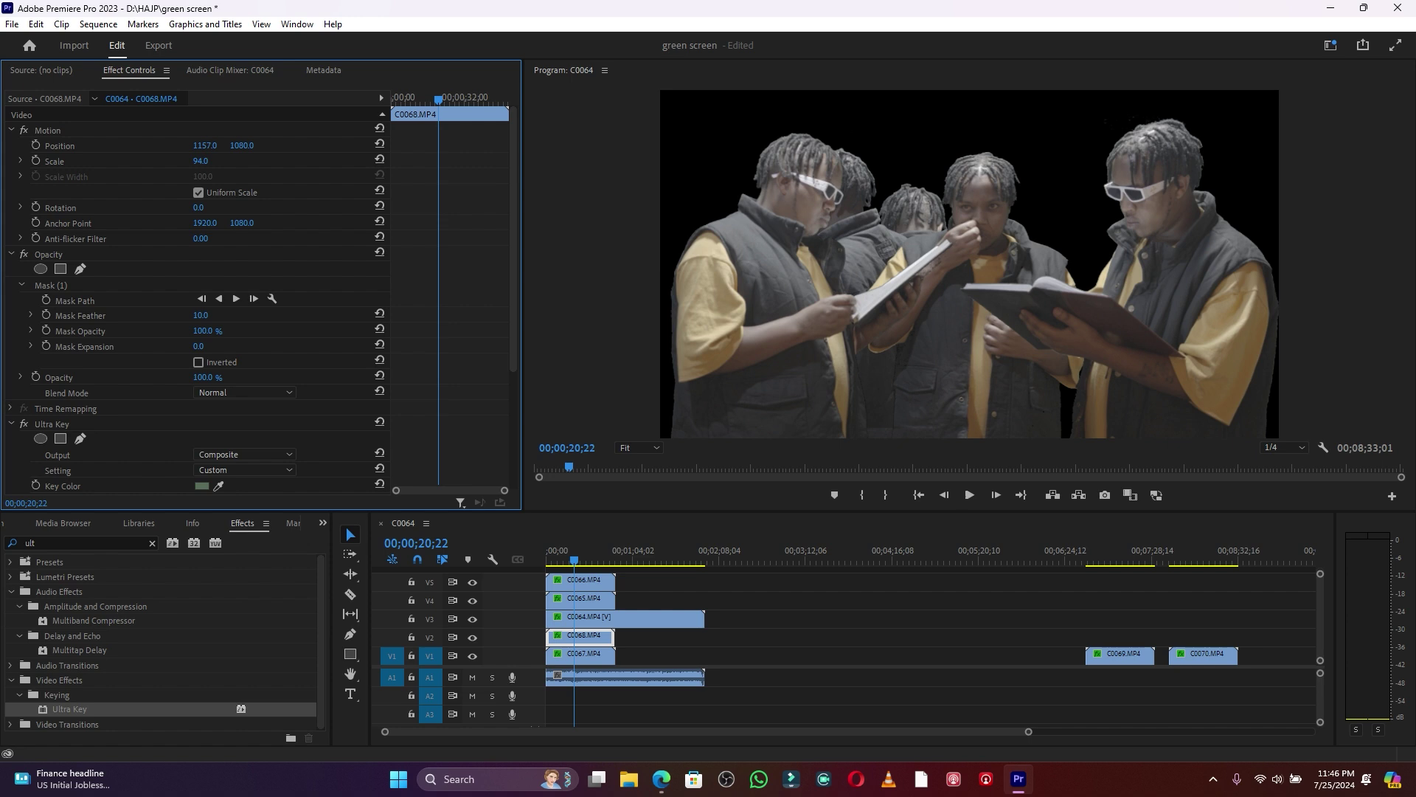
{"action": "left_click_drag", "start_coordinate": [251, 143], "coordinate": [298, 143]}
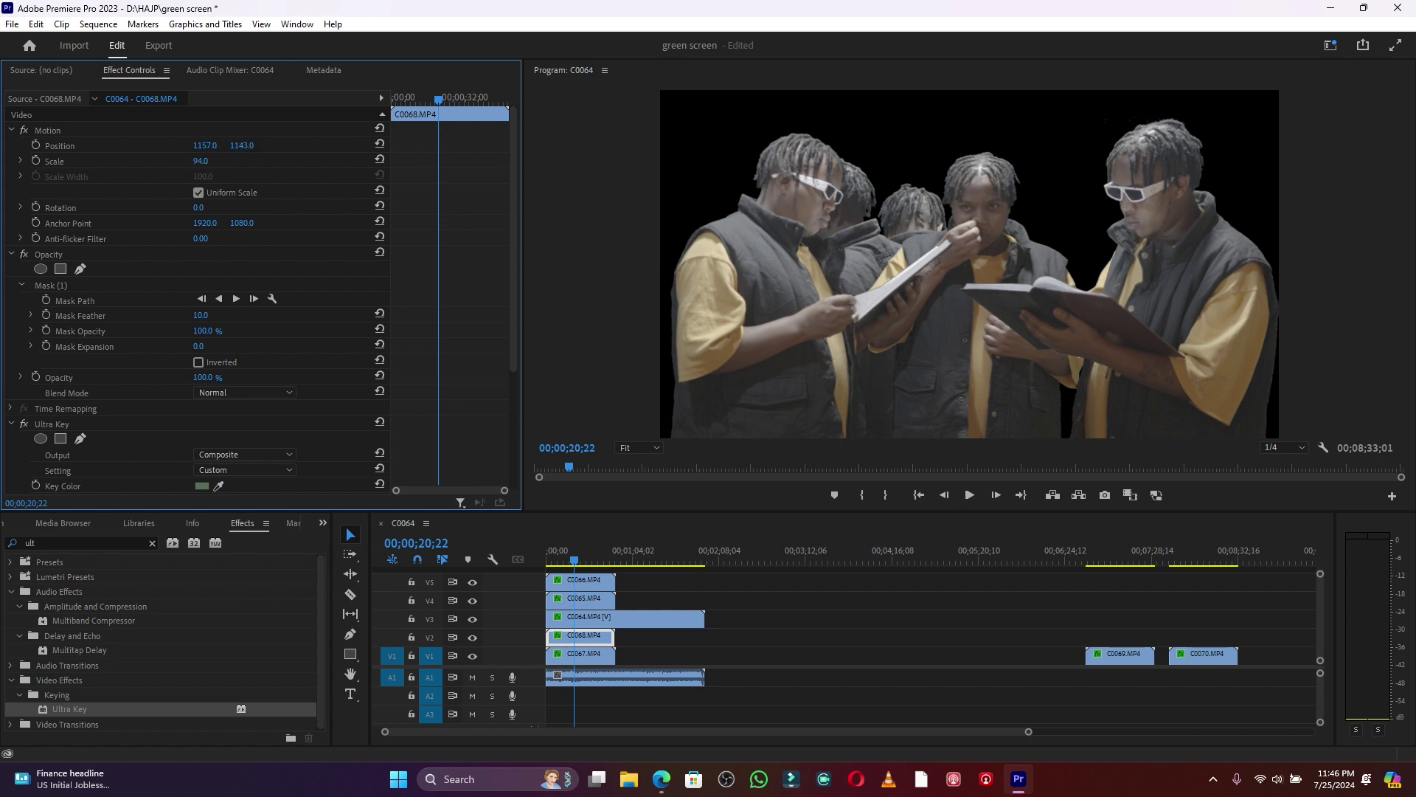
Set the horizontal Position of C0068.MP4 to 1295, playing back the composite in short stretches to check the spacing
{"action": "key", "text": "space"}
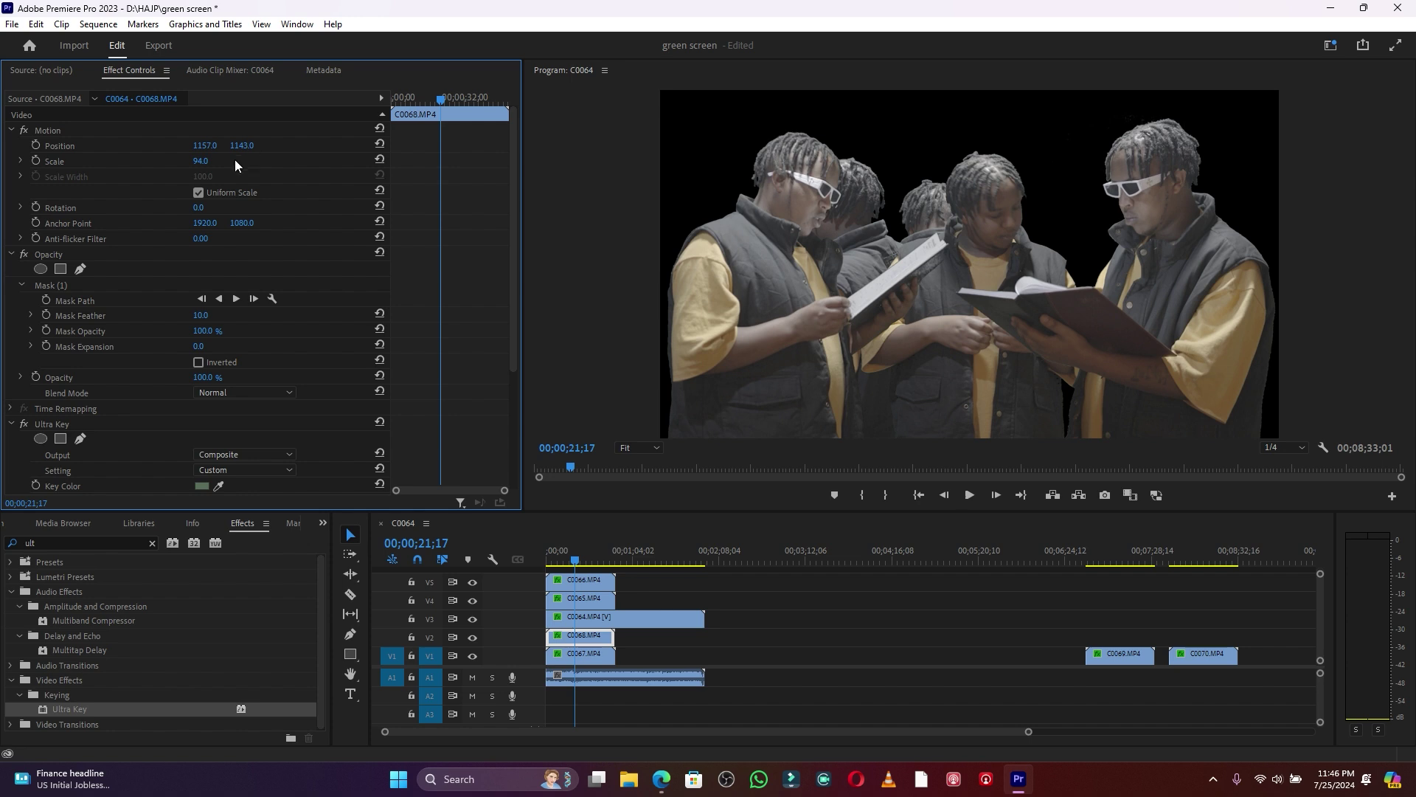
{"action": "left_click_drag", "start_coordinate": [204, 145], "coordinate": [306, 145]}
{"action": "key", "text": "space"}
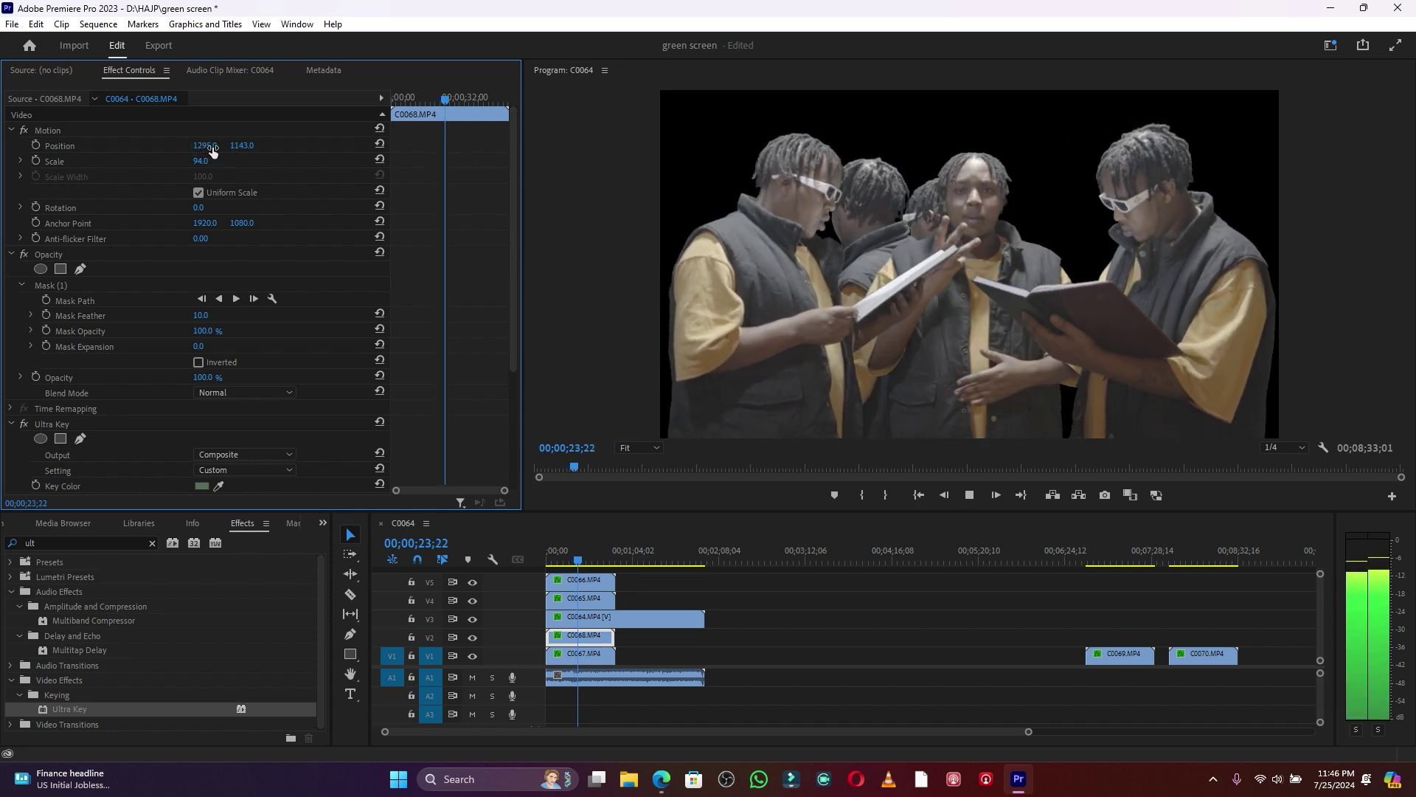
{"action": "key", "text": "space"}
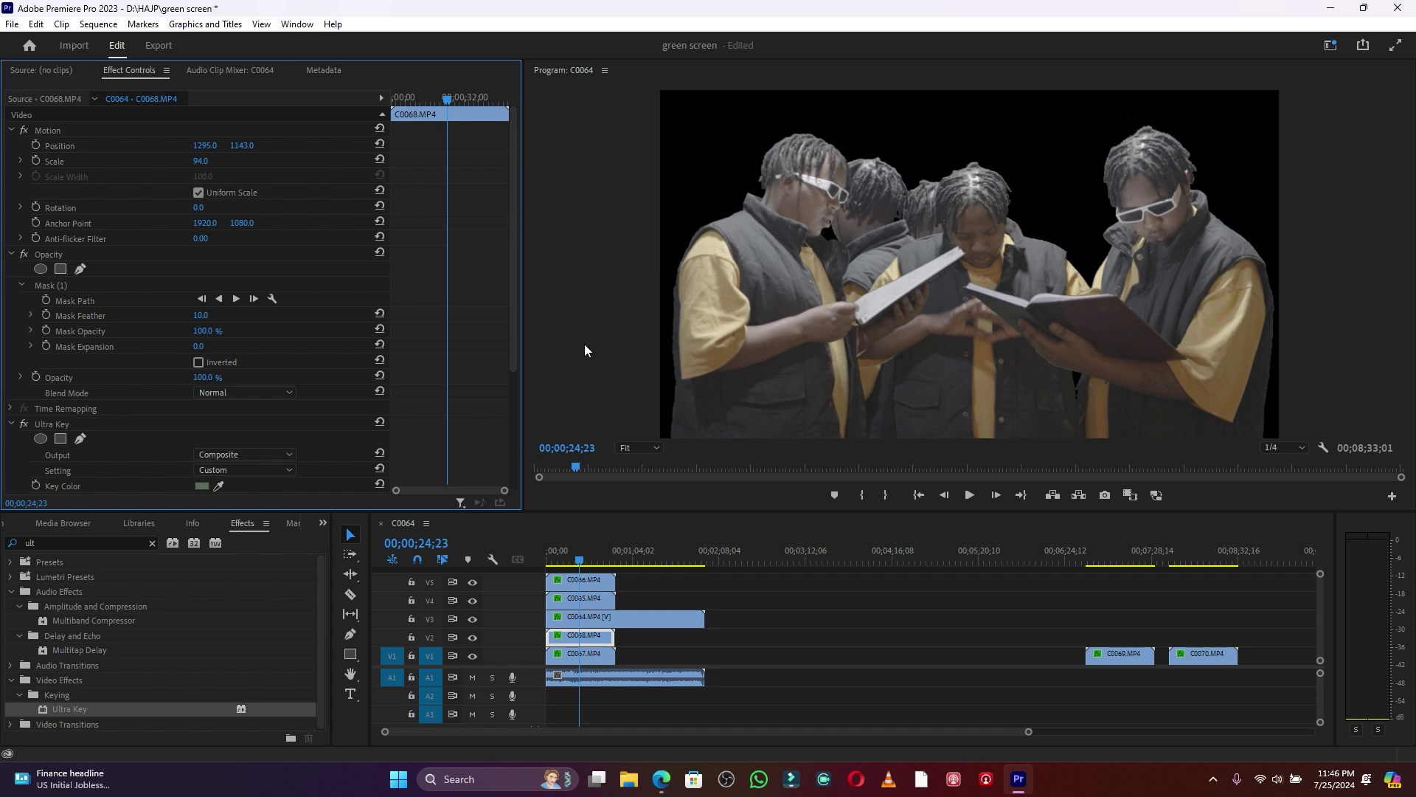
{"action": "key", "text": "space"}
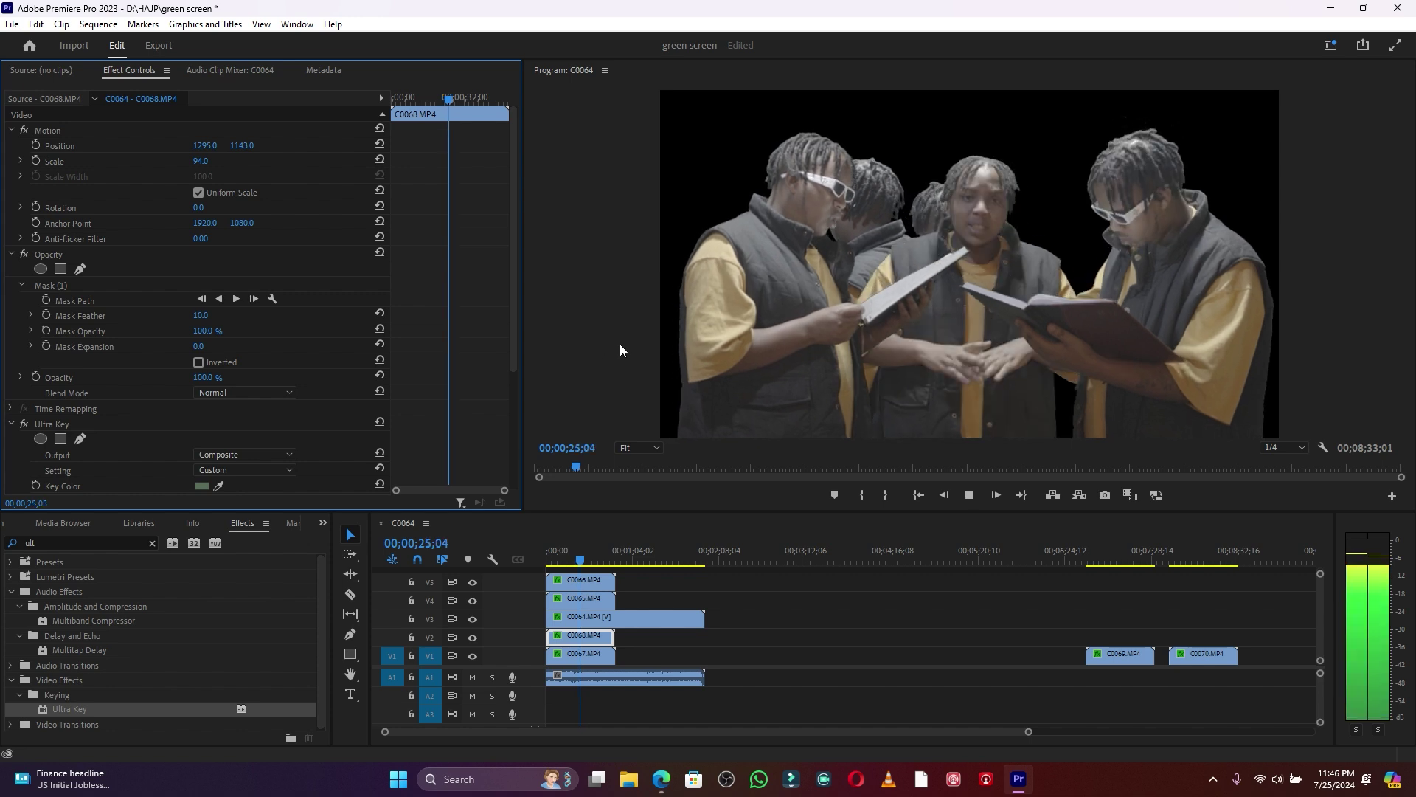
{"action": "key", "text": "space"}
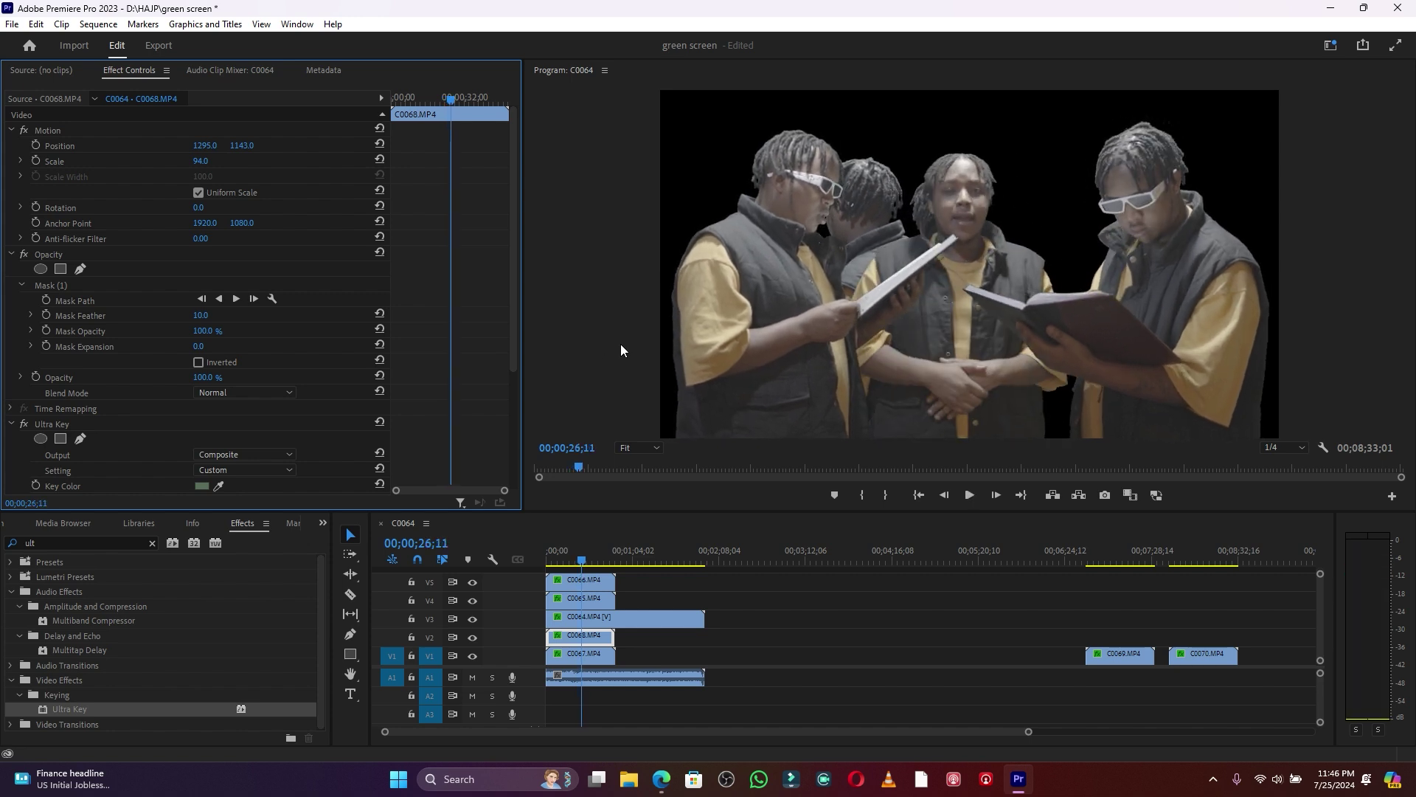
{"action": "key", "text": "space"}
{"action": "key", "text": "space"}
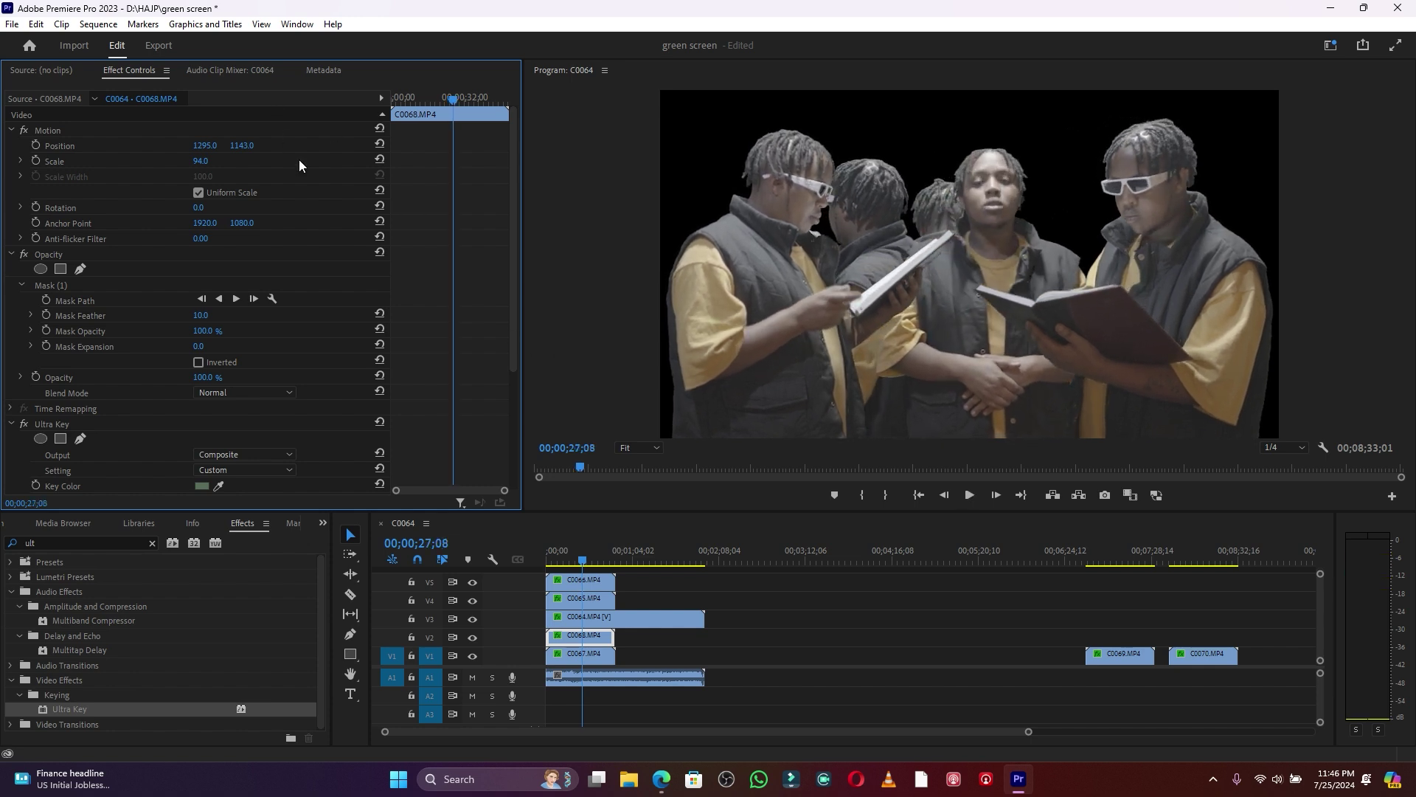
Lower C0065.MP4 to vertical Position 1150, check it in playback, and shift the man further left
{"action": "left_click", "coordinate": [583, 598]}
{"action": "left_click_drag", "start_coordinate": [241, 145], "coordinate": [377, 145]}
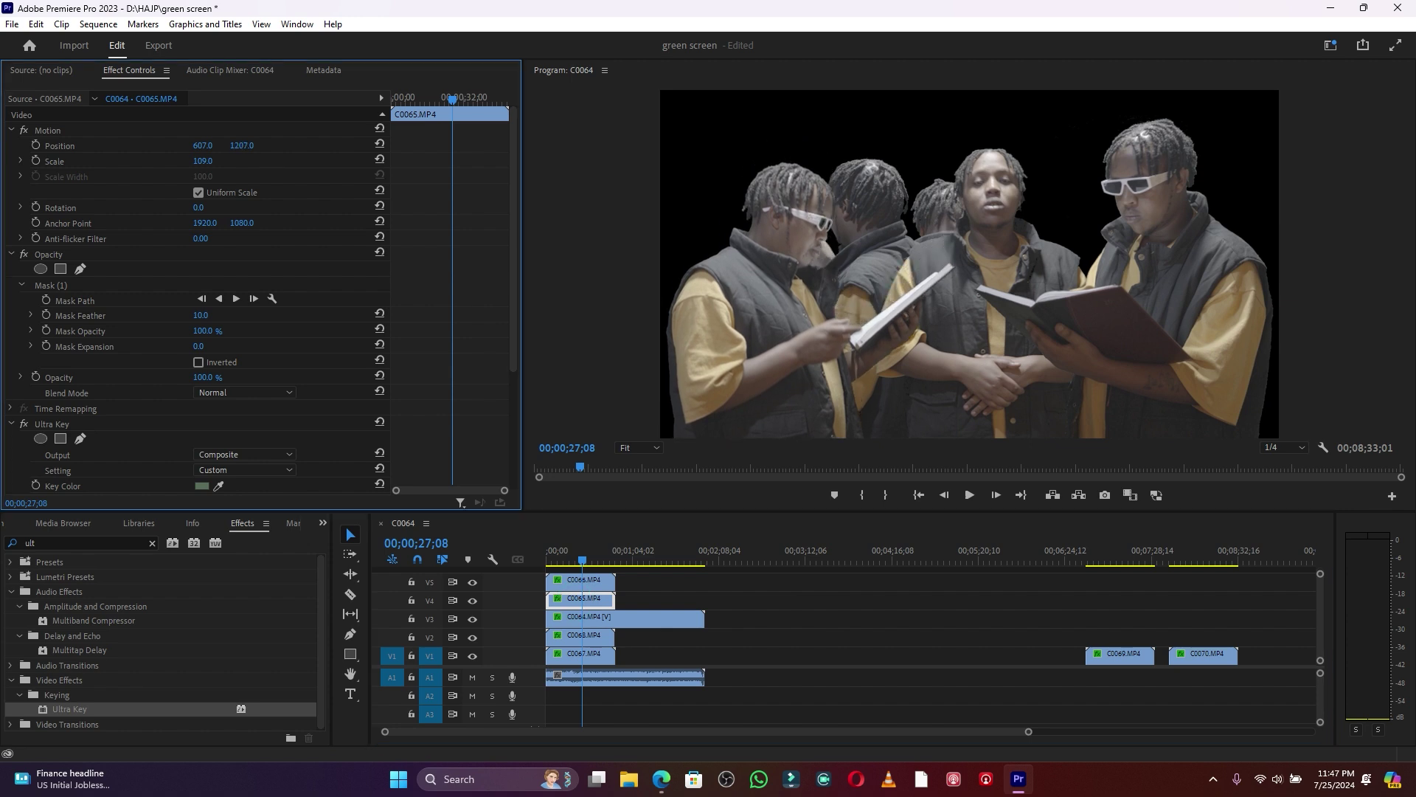
{"action": "left_click_drag", "start_coordinate": [242, 145], "coordinate": [200, 146]}
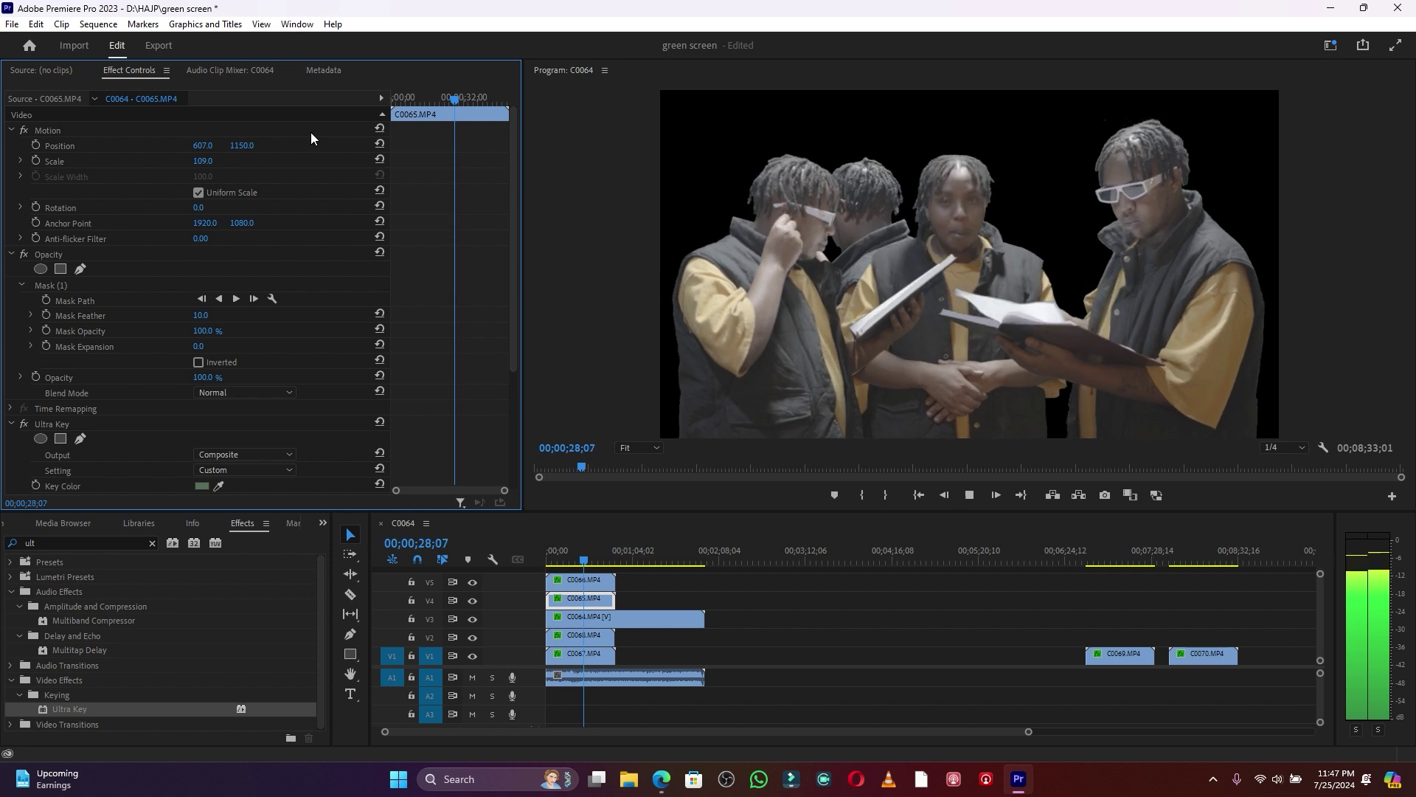
{"action": "key", "text": "space"}
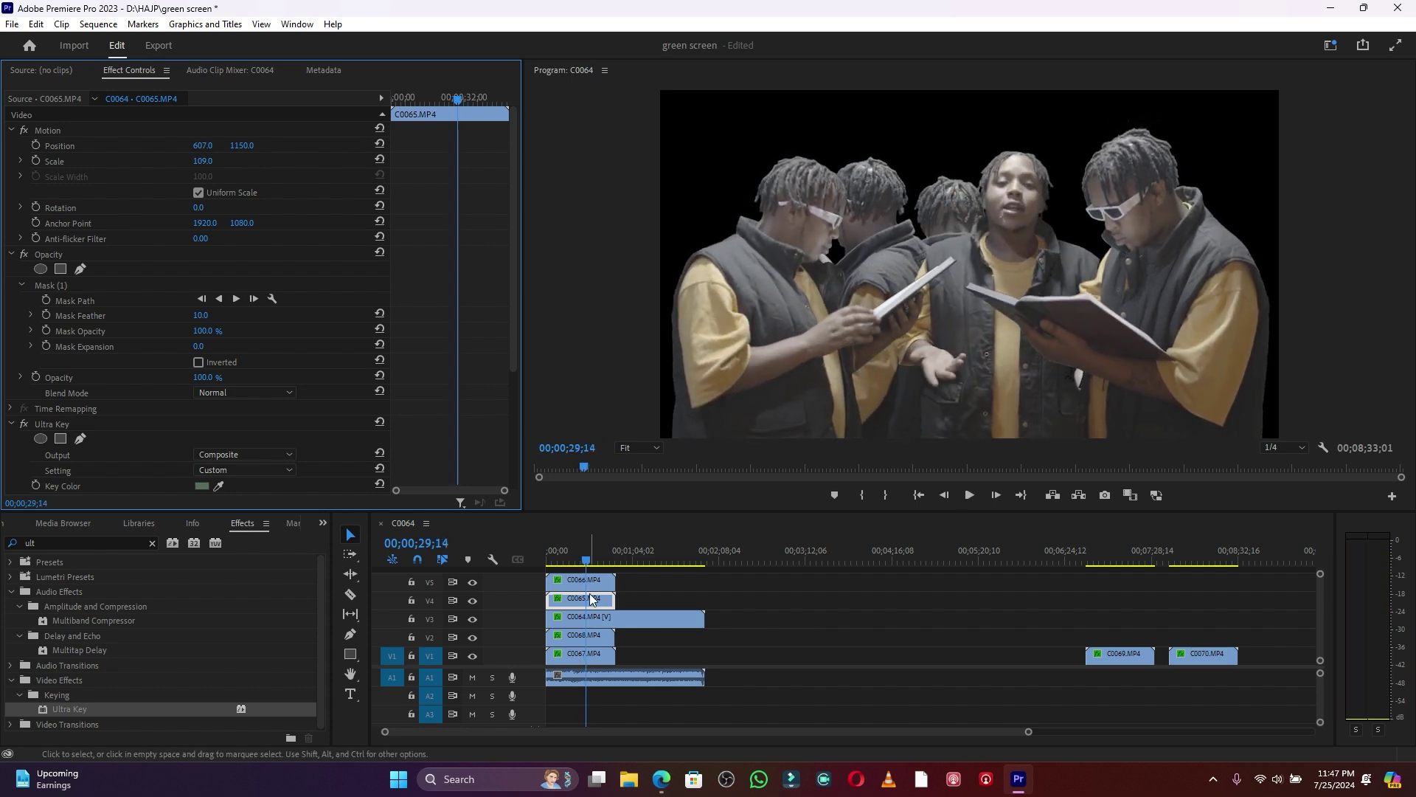
{"action": "left_click_drag", "start_coordinate": [202, 145], "coordinate": [129, 146]}
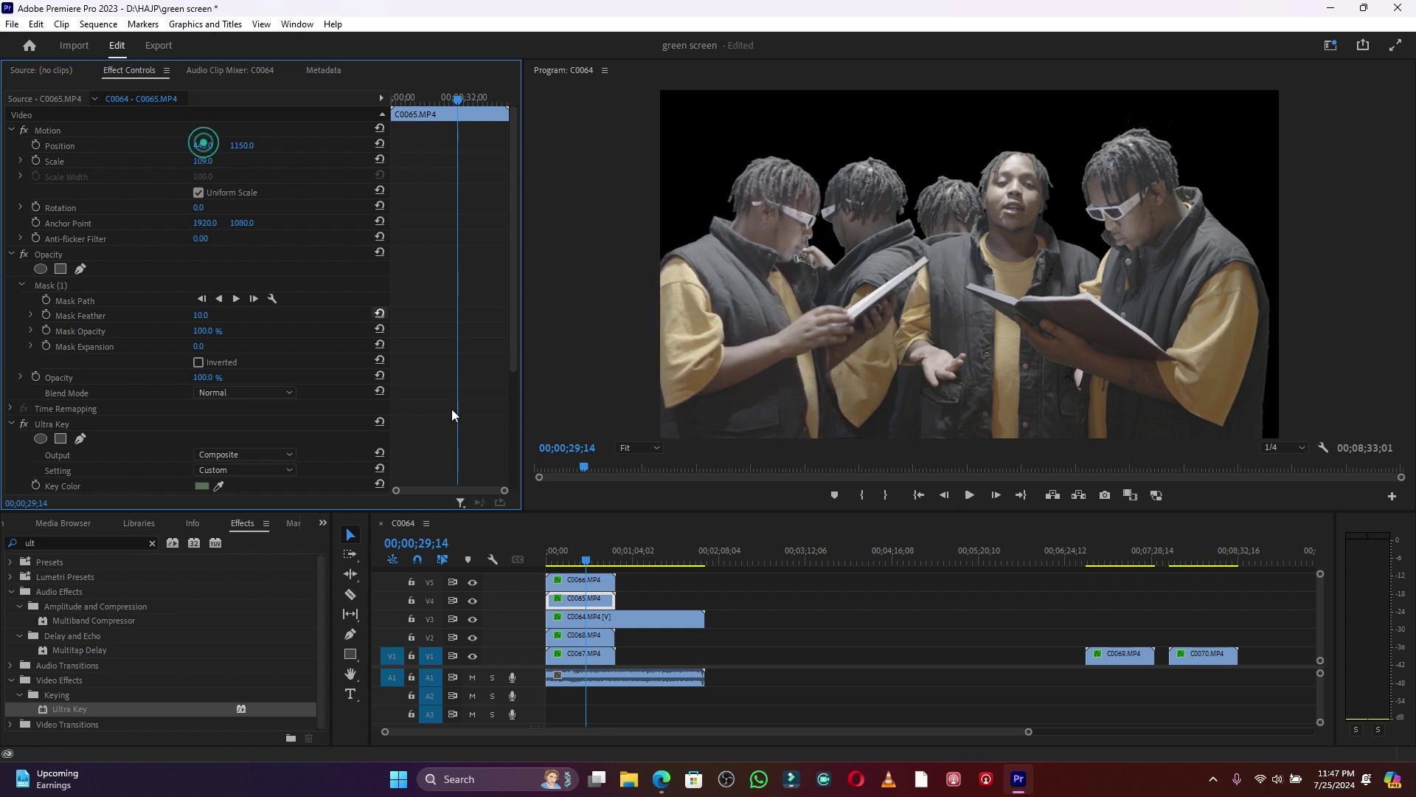
Set the horizontal Position of C0068.MP4 to 1164 and check the man's placement in a short playback
{"action": "left_click", "coordinate": [591, 644]}
{"action": "left_click_drag", "start_coordinate": [204, 147], "coordinate": [210, 145]}
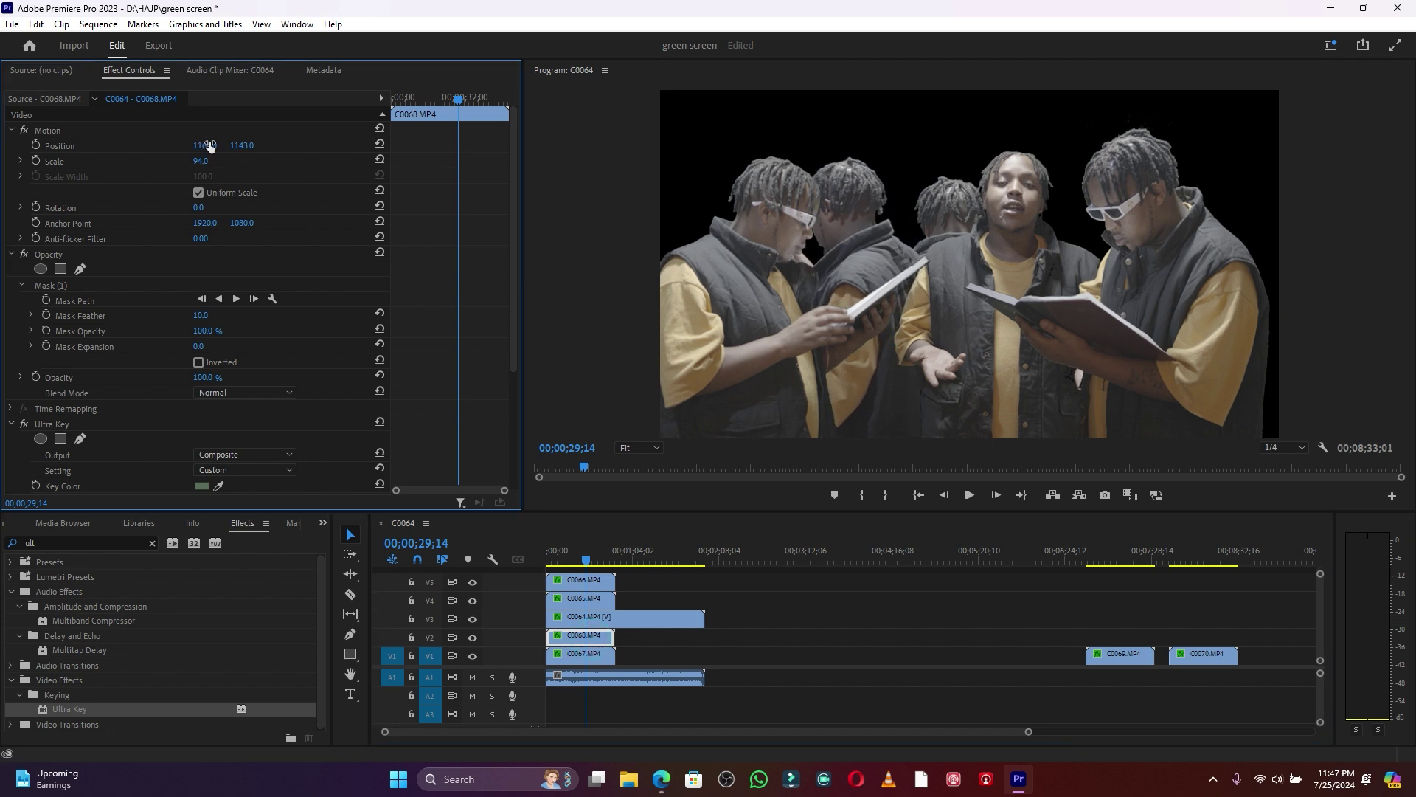
{"action": "key", "text": "space"}
{"action": "key", "text": "space"}
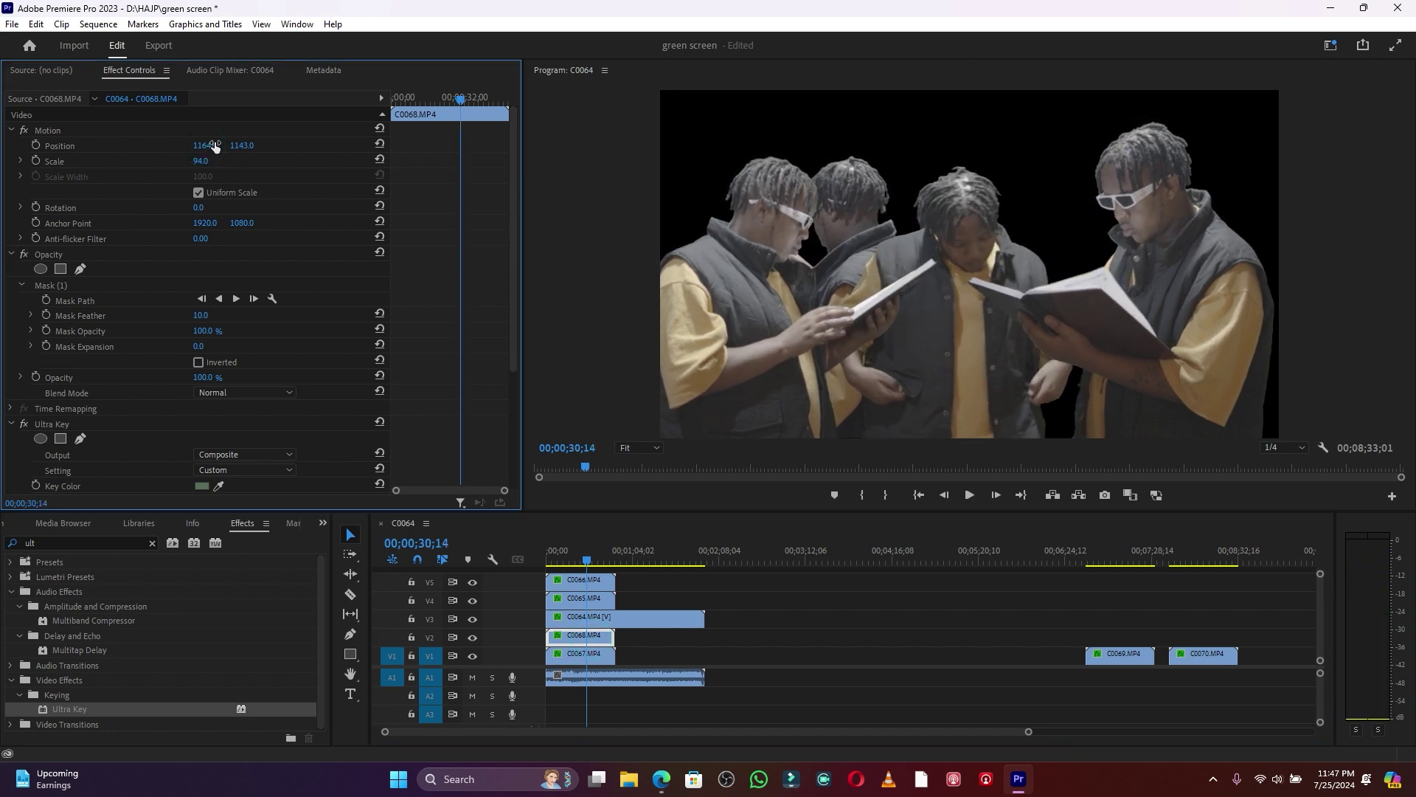
Set the horizontal Position of C0066.MP4 to 2839 and check the spacing in a short playback
{"action": "left_click", "coordinate": [595, 582]}
{"action": "left_click_drag", "start_coordinate": [237, 146], "coordinate": [217, 145]}
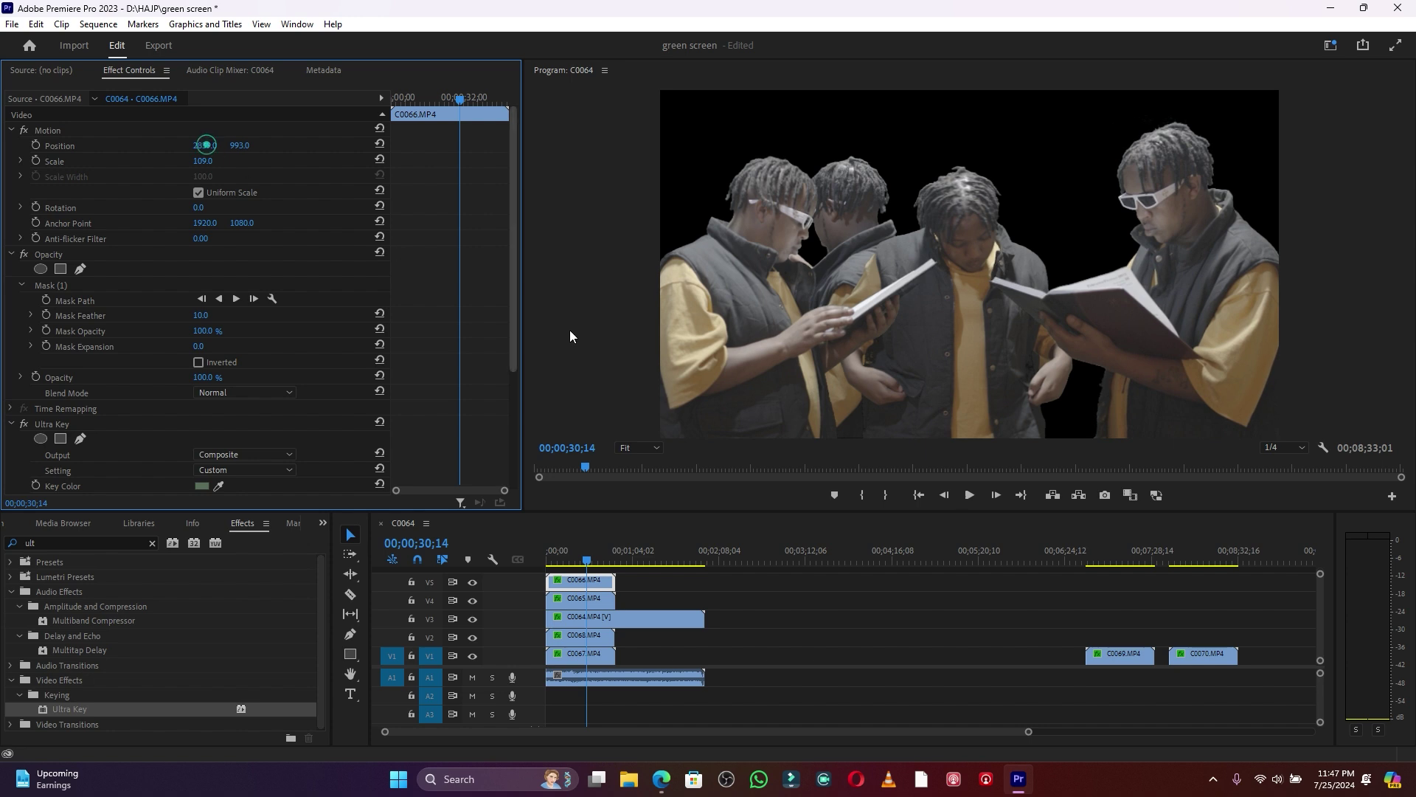
{"action": "key", "text": "space"}
{"action": "key", "text": "space"}
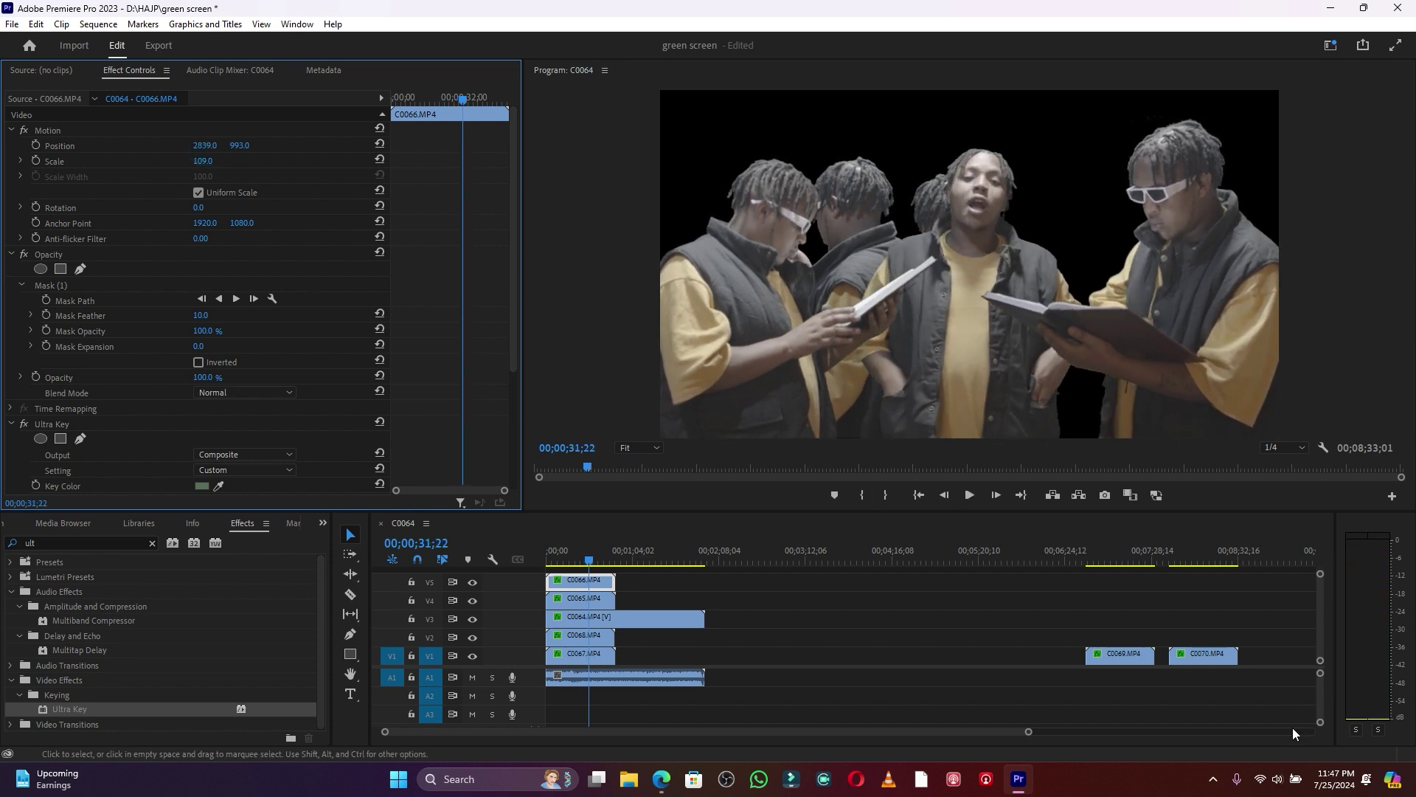
Preview C0069.MP4 and C0070.MP4, shift C0064.MP4 and the clips above it up one track, and move C0069.MP4 to the start of V3
{"action": "left_click", "coordinate": [1122, 554]}
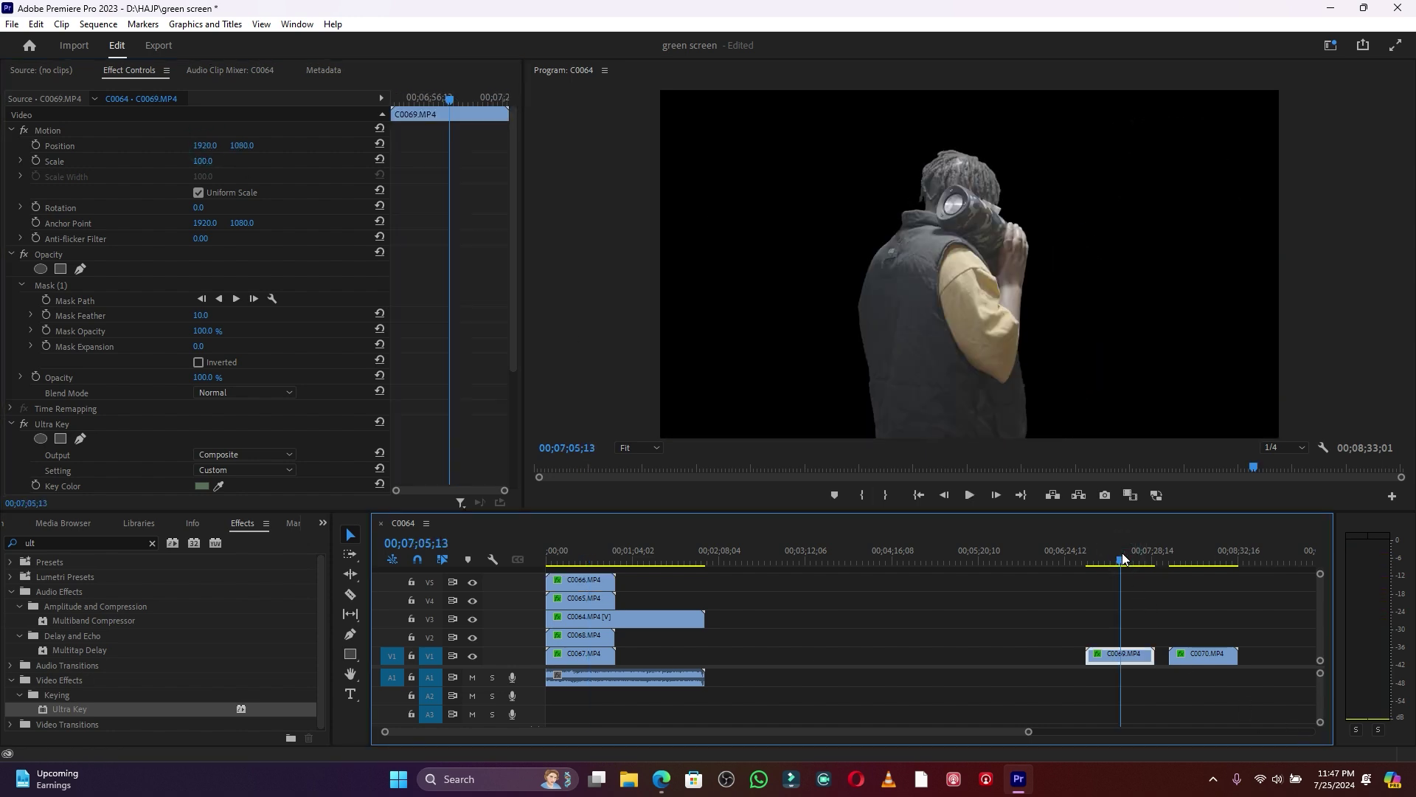
{"action": "left_click", "coordinate": [1187, 559]}
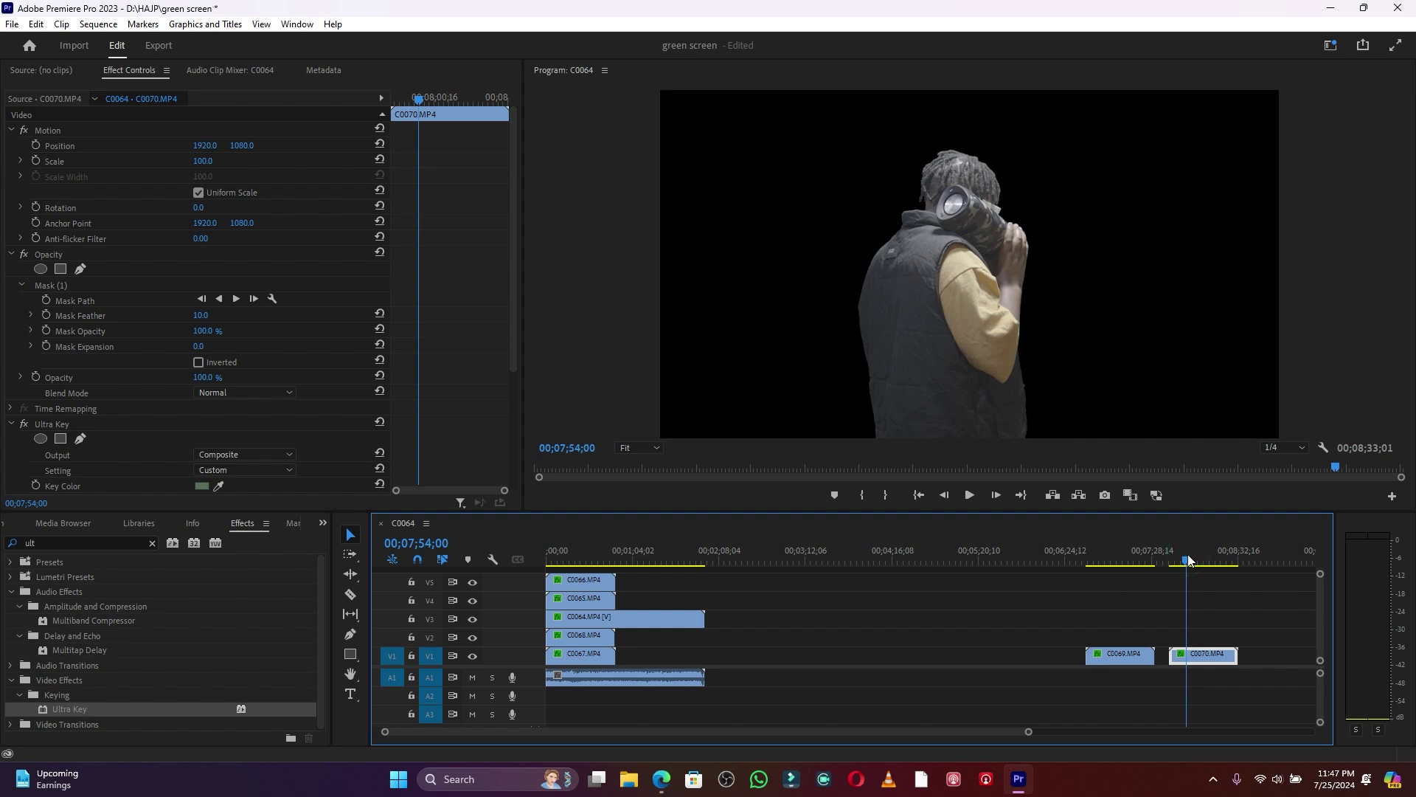
{"action": "left_click", "coordinate": [1140, 558]}
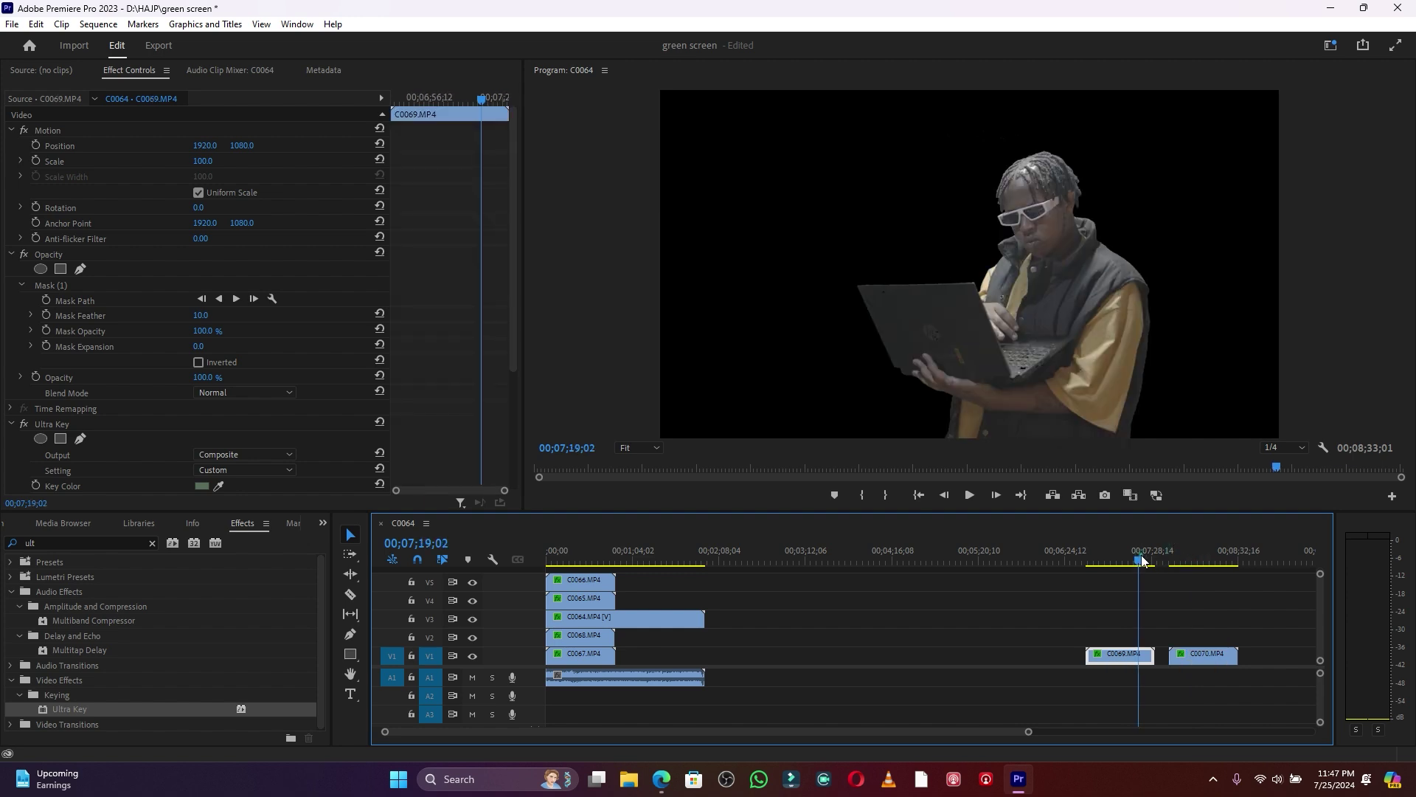
{"action": "left_click", "coordinate": [1134, 656]}
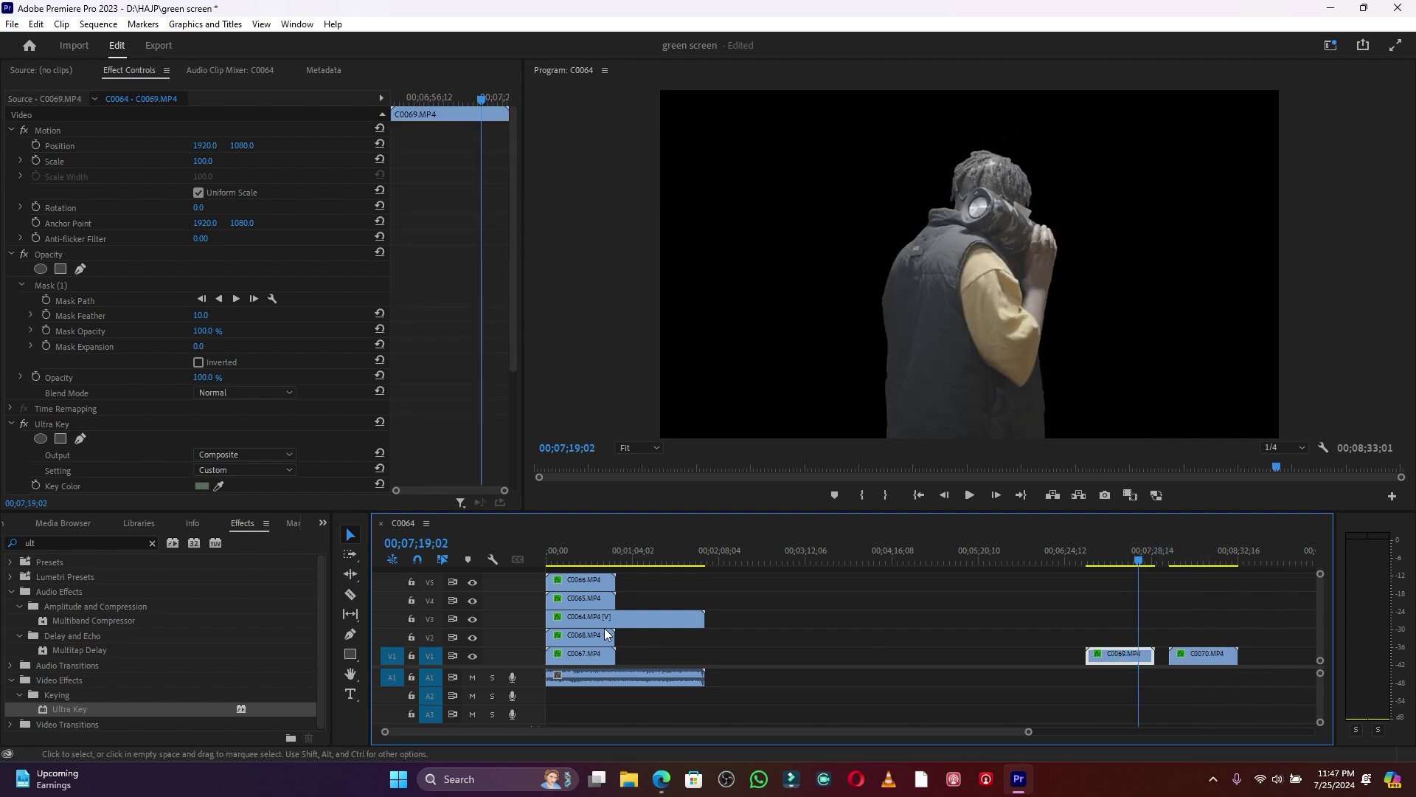
{"action": "left_click_drag", "start_coordinate": [742, 621], "coordinate": [585, 609]}
{"action": "left_click", "coordinate": [741, 630]}
{"action": "left_click_drag", "start_coordinate": [1106, 654], "coordinate": [572, 623]}
{"action": "left_click", "coordinate": [581, 554]}
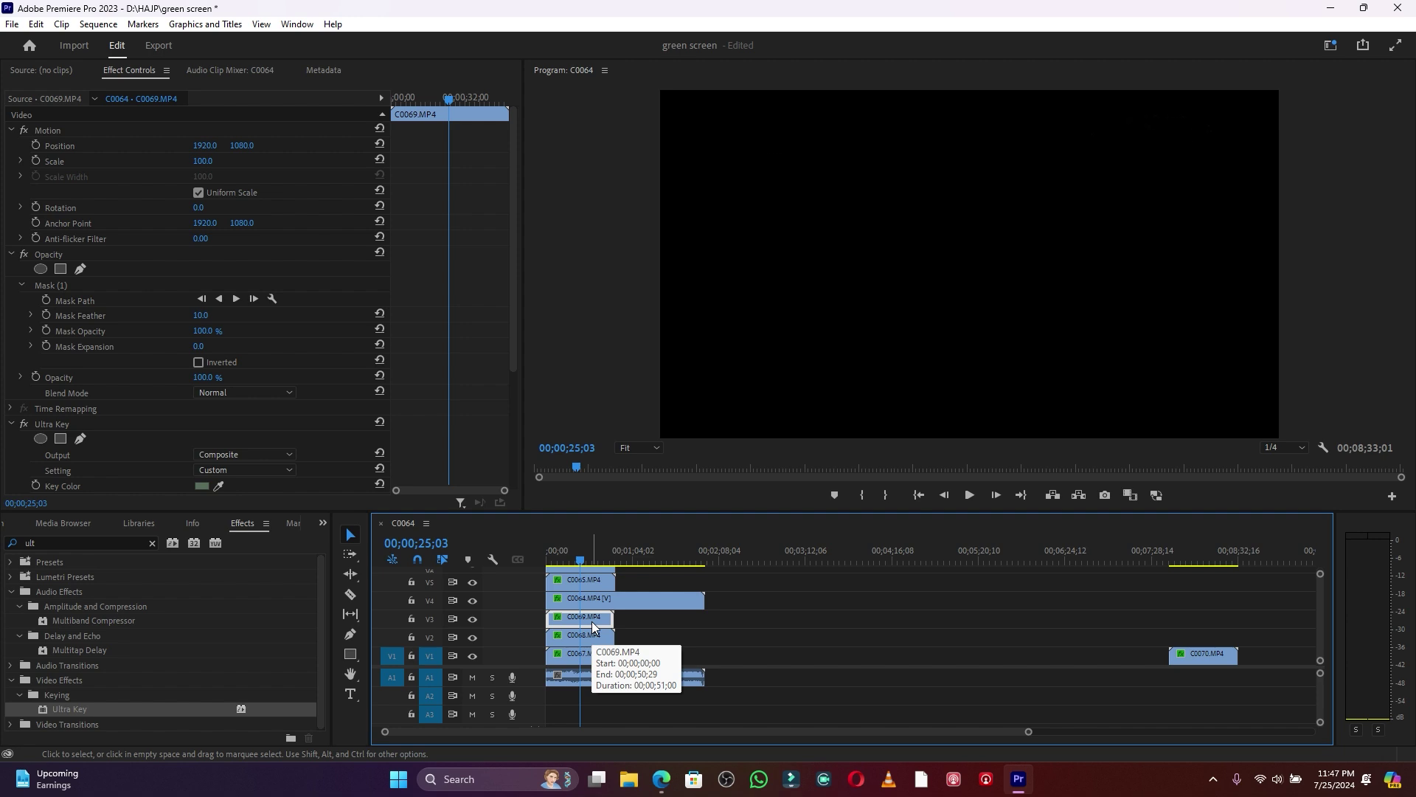
Set the horizontal Position of C0069.MP4 to 2589, playing back the composite in short stretches to check the spacing
{"action": "left_click_drag", "start_coordinate": [204, 143], "coordinate": [897, 143]}
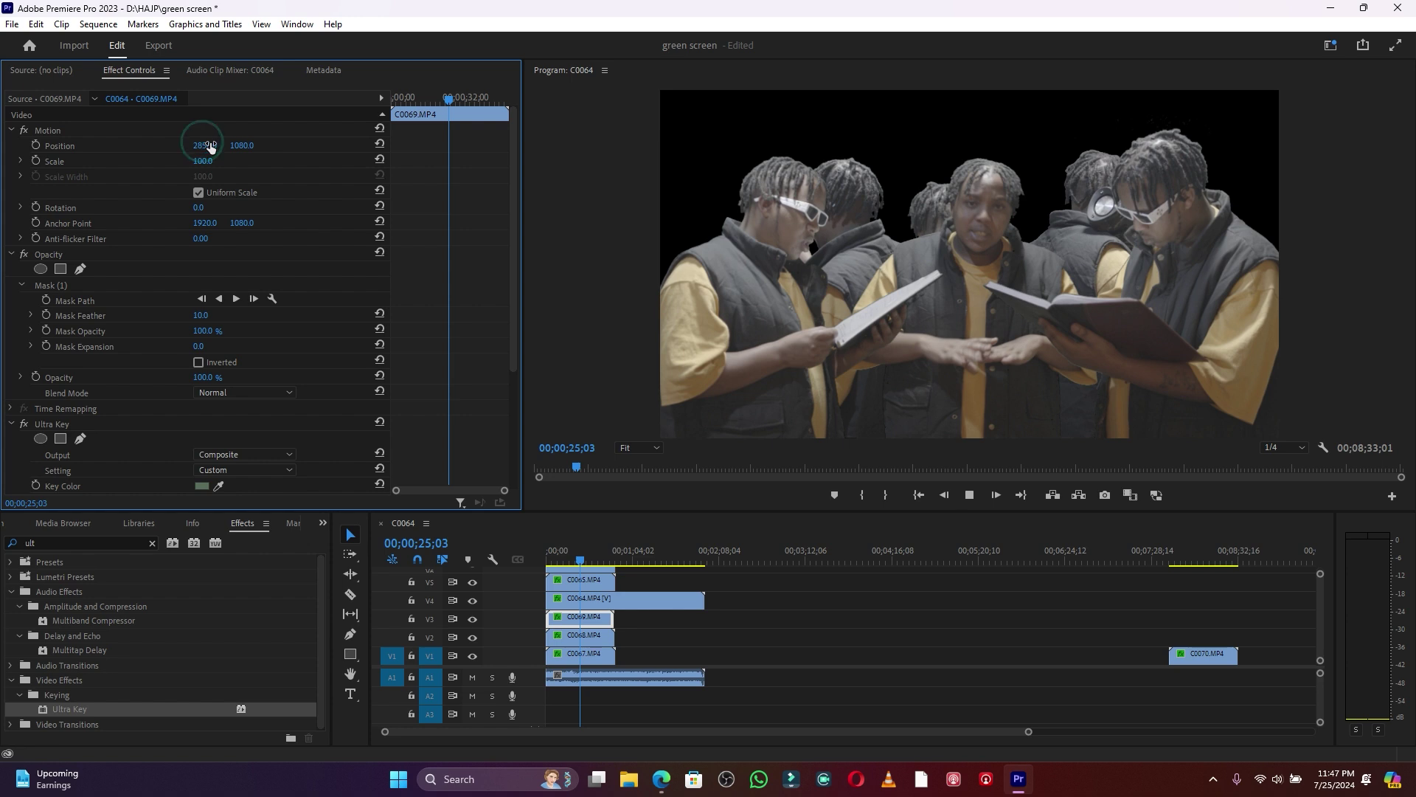
{"action": "key", "text": "space"}
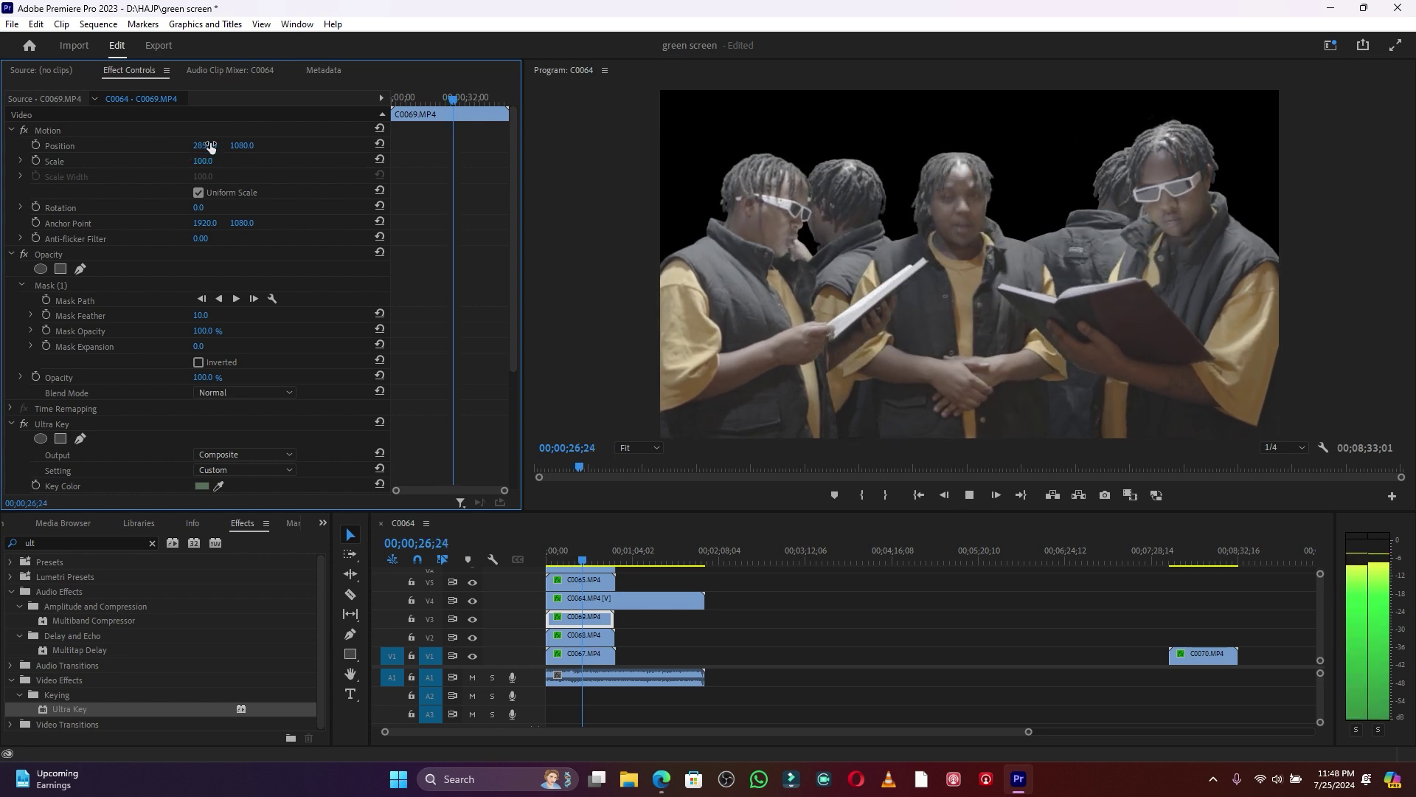
{"action": "key", "text": "space"}
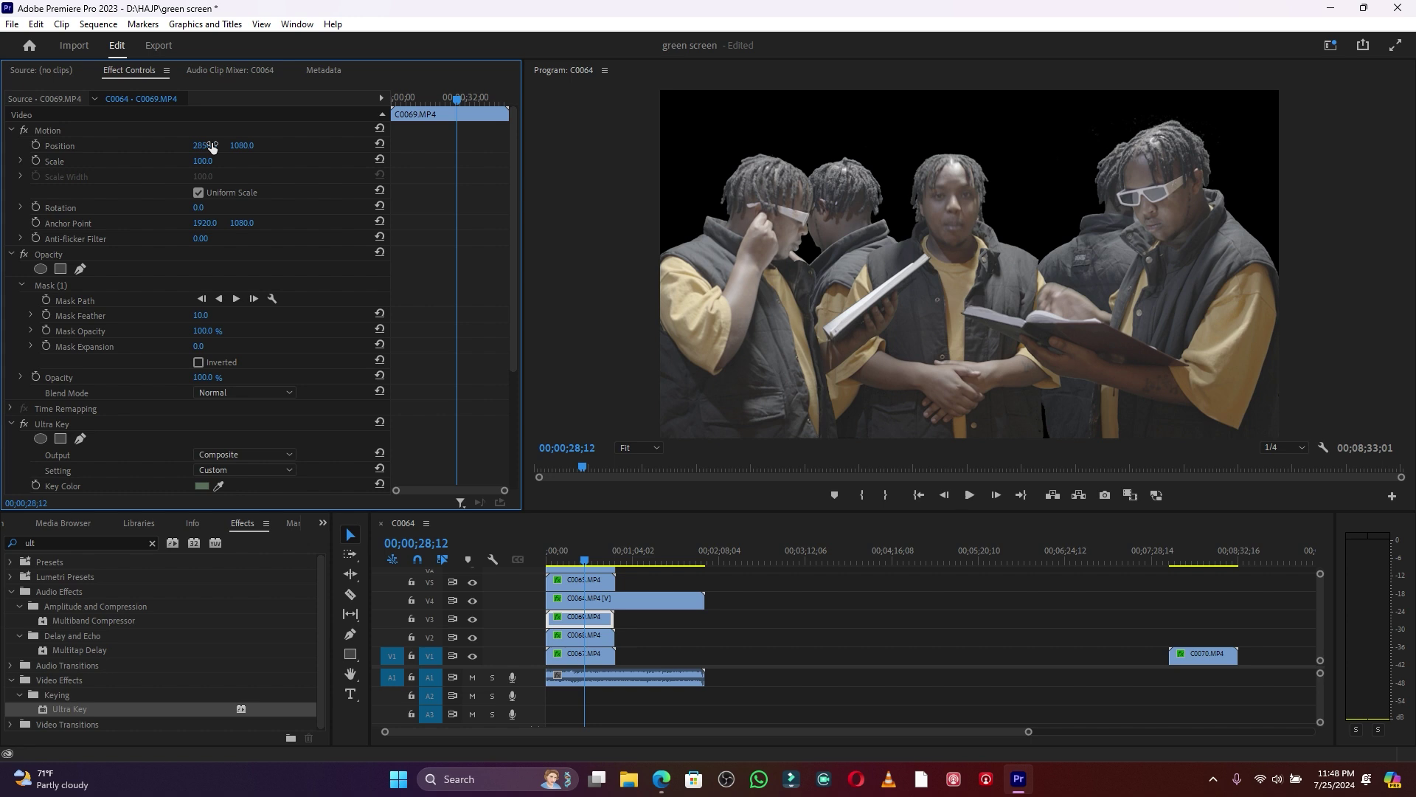
{"action": "left_click", "coordinate": [593, 623]}
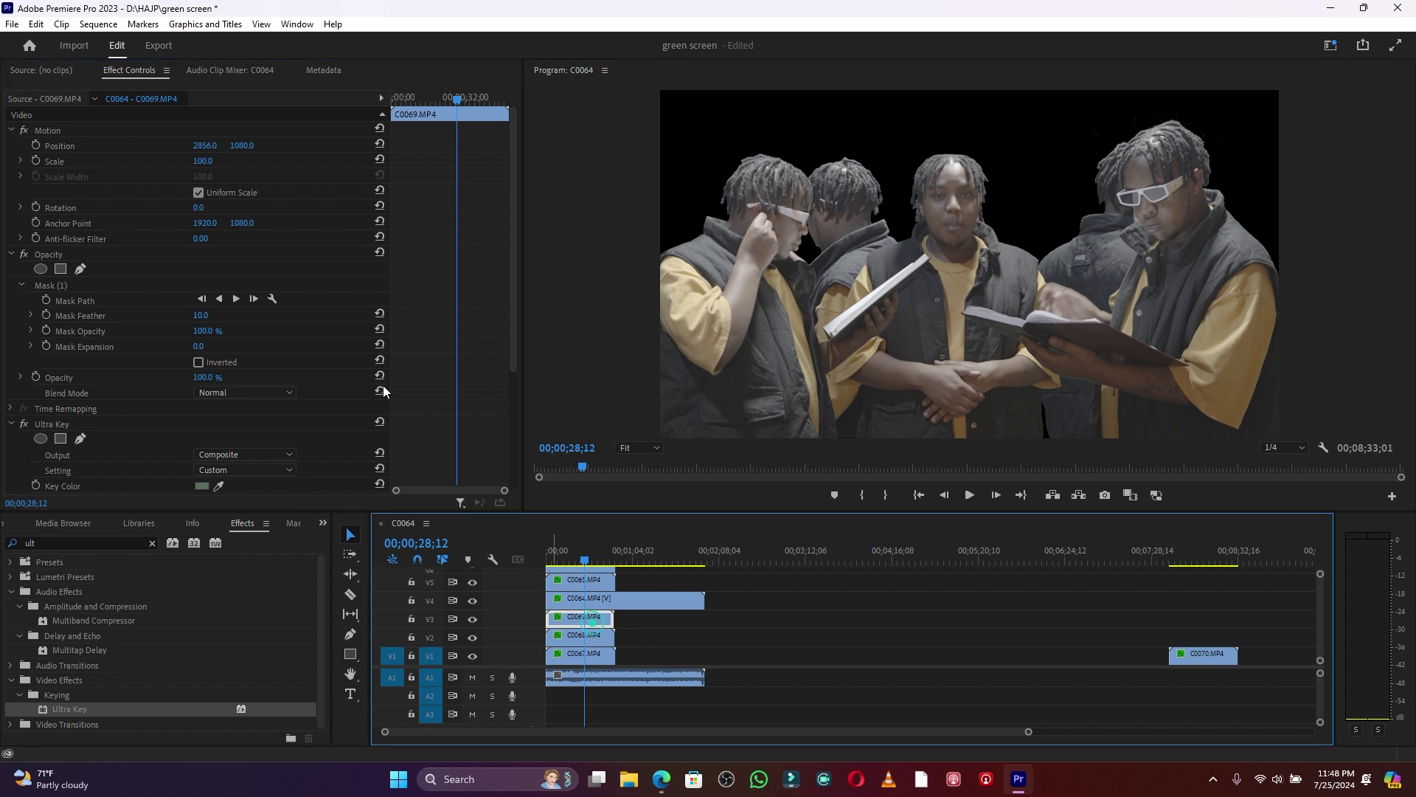
{"action": "left_click_drag", "start_coordinate": [207, 144], "coordinate": [59, 145]}
{"action": "key", "text": "space"}
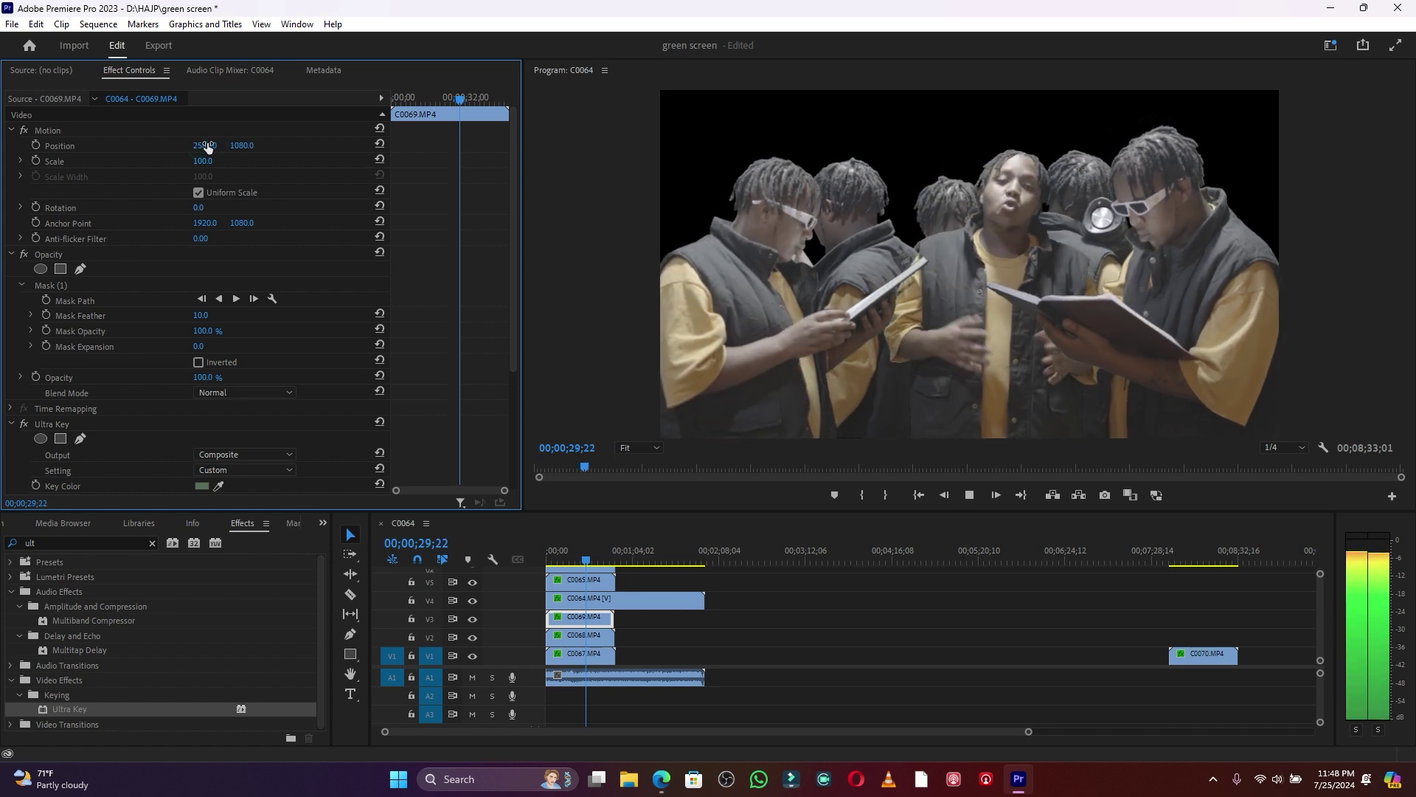
{"action": "key", "text": "space"}
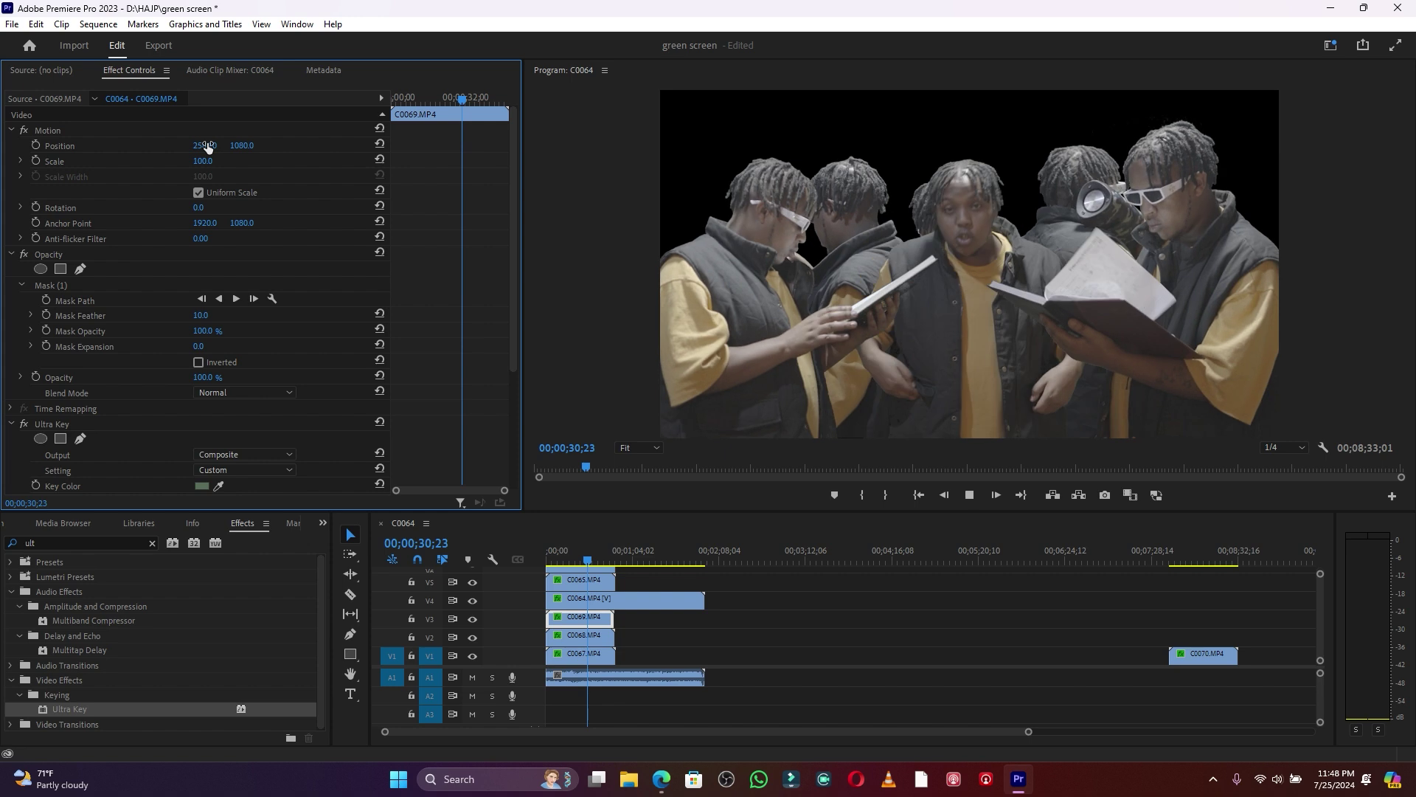
{"action": "key", "text": "space"}
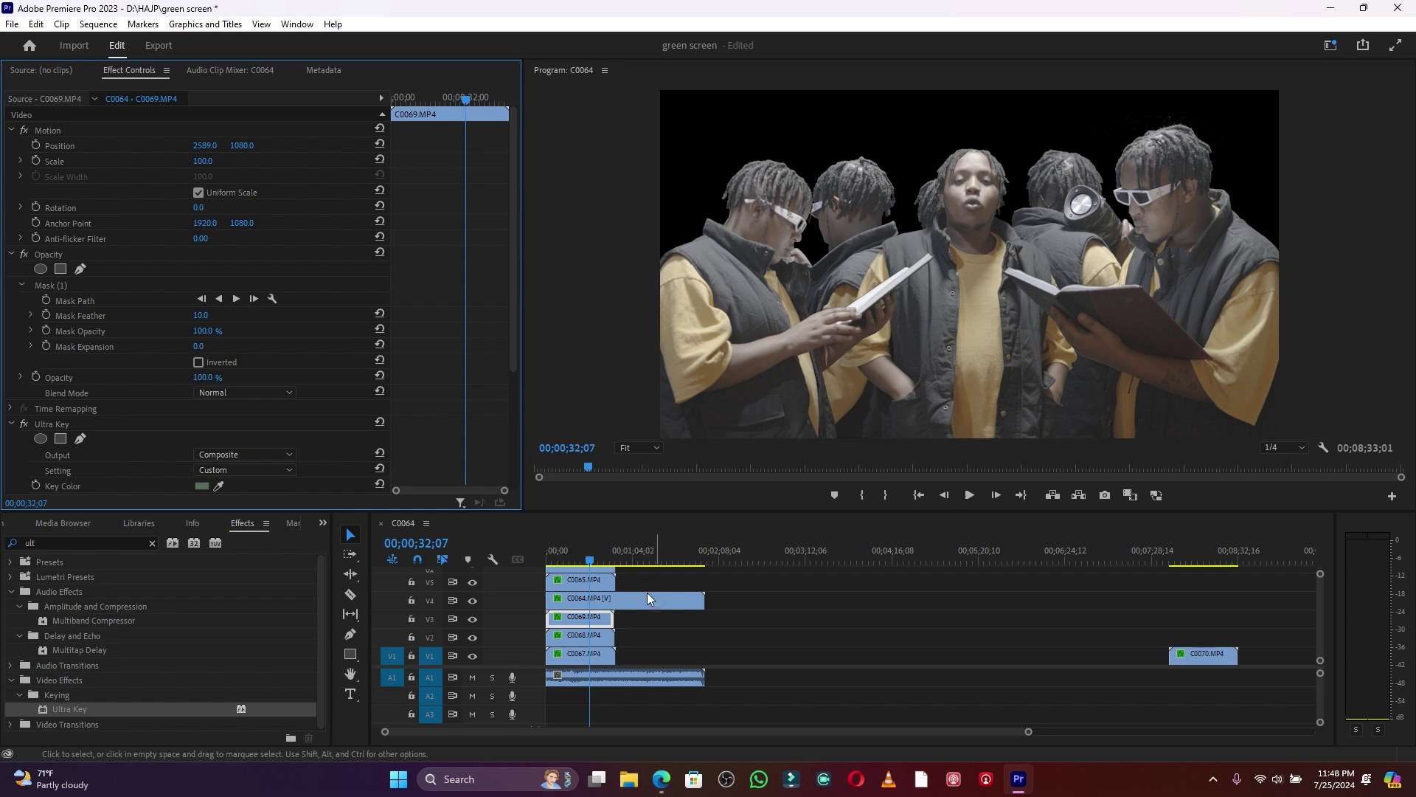
Delete C0066.MP4 from track V6 and move C0070.MP4 into its place at the start of the track
{"action": "left_click", "coordinate": [594, 575]}
{"action": "key", "text": "Delete"}
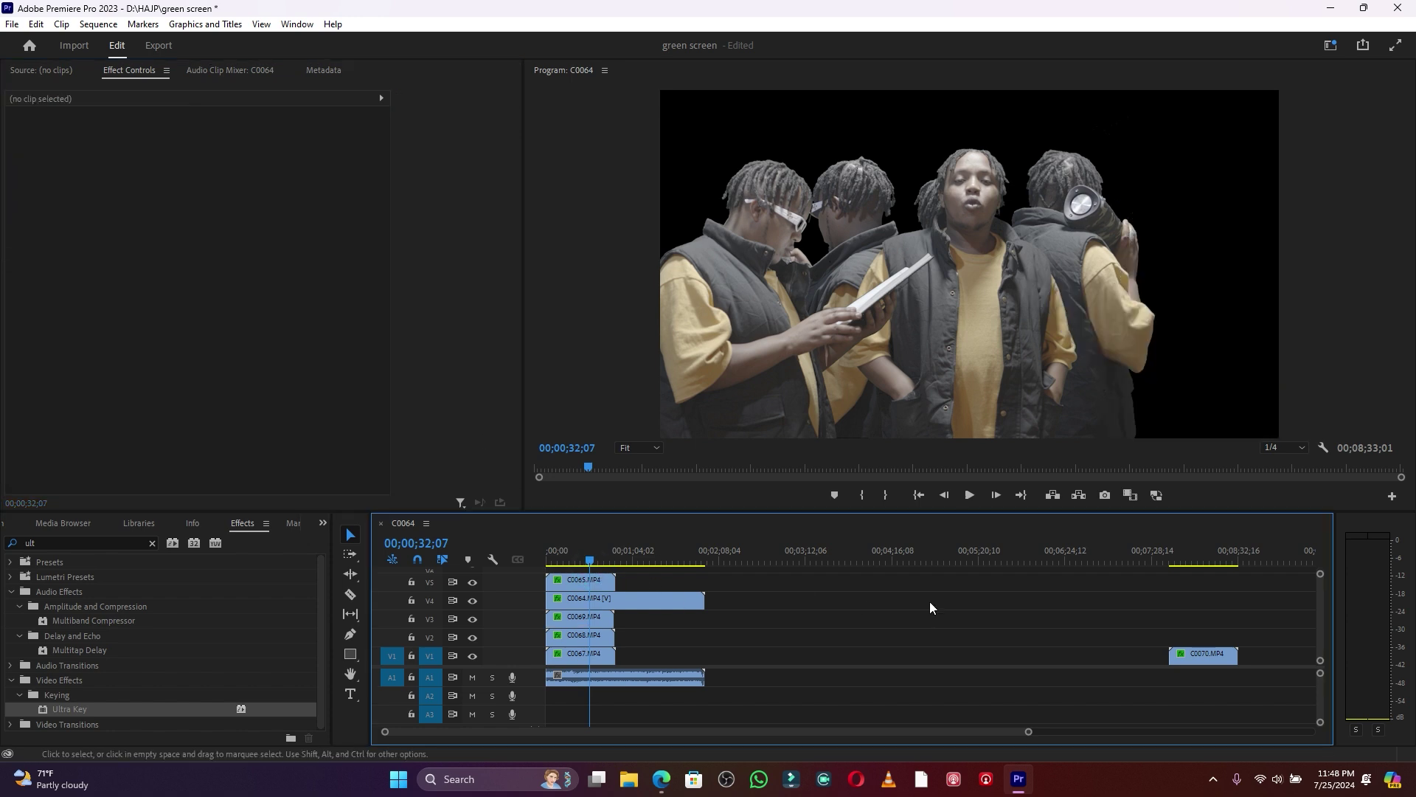
{"action": "left_click_drag", "start_coordinate": [1184, 653], "coordinate": [576, 578]}
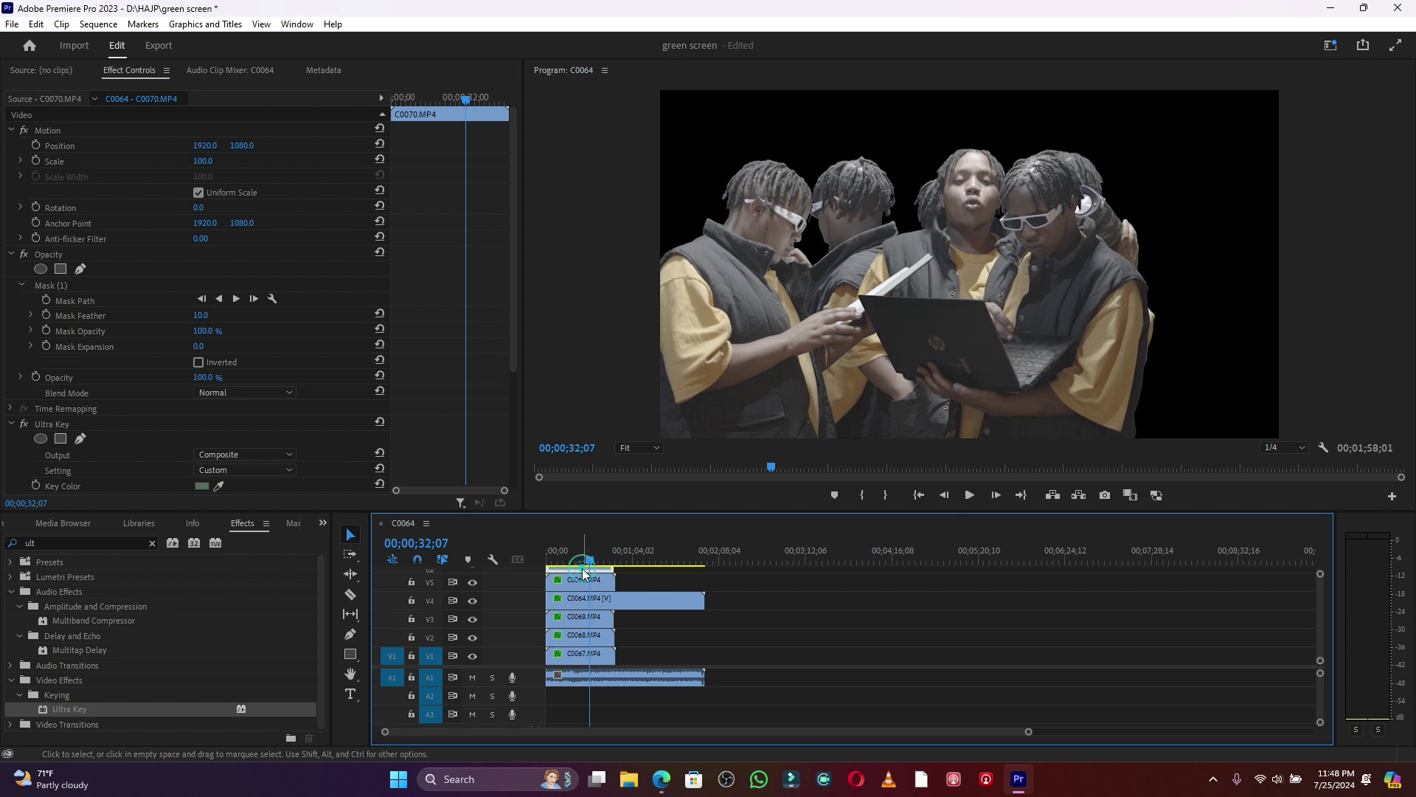
{"action": "left_click_drag", "start_coordinate": [1321, 627], "coordinate": [1325, 618]}
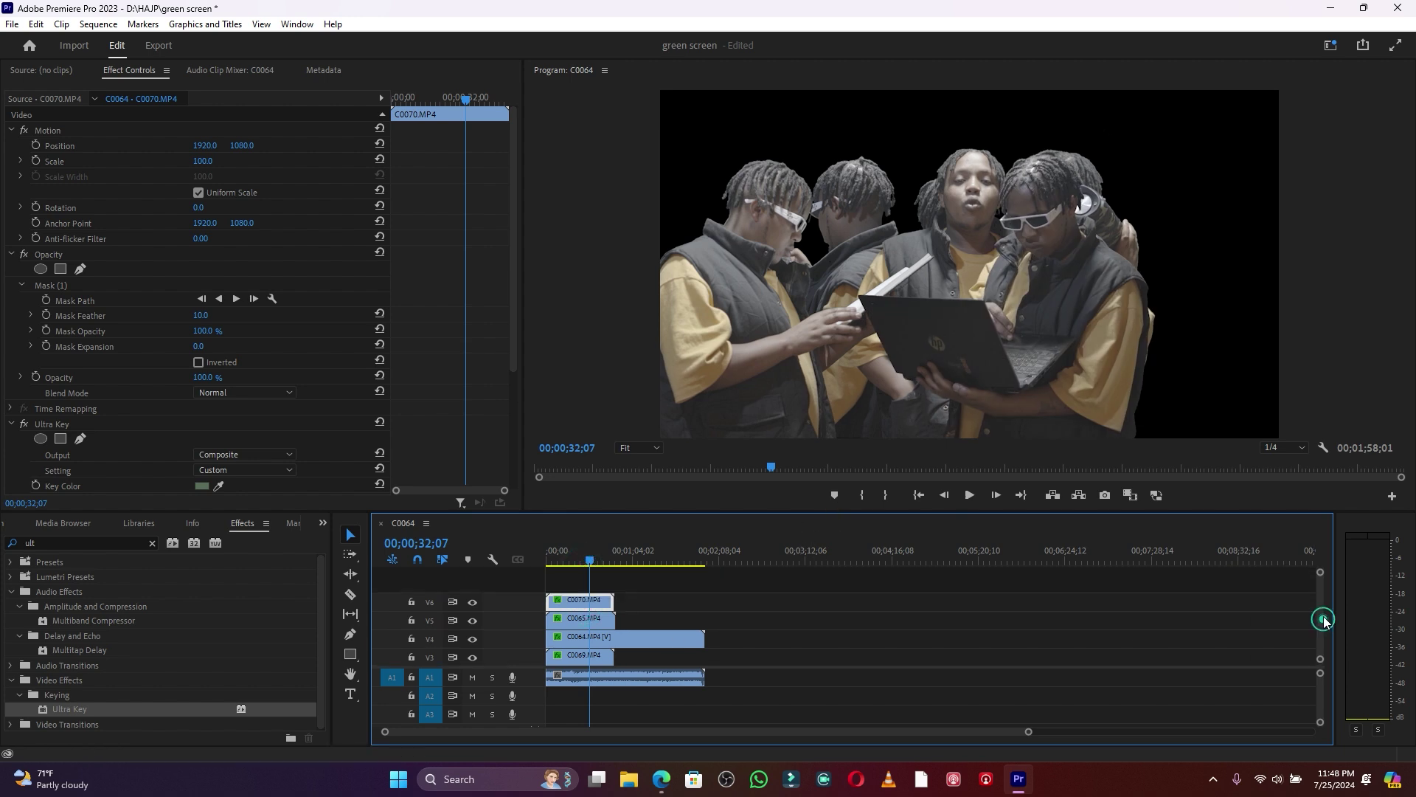
Set C0070.MP4 to Position 2785, 1054 and Scale 109
{"action": "left_click", "coordinate": [592, 599]}
{"action": "left_click_drag", "start_coordinate": [196, 145], "coordinate": [224, 145]}
{"action": "left_click_drag", "start_coordinate": [316, 146], "coordinate": [835, 145]}
{"action": "left_click", "coordinate": [197, 161]}
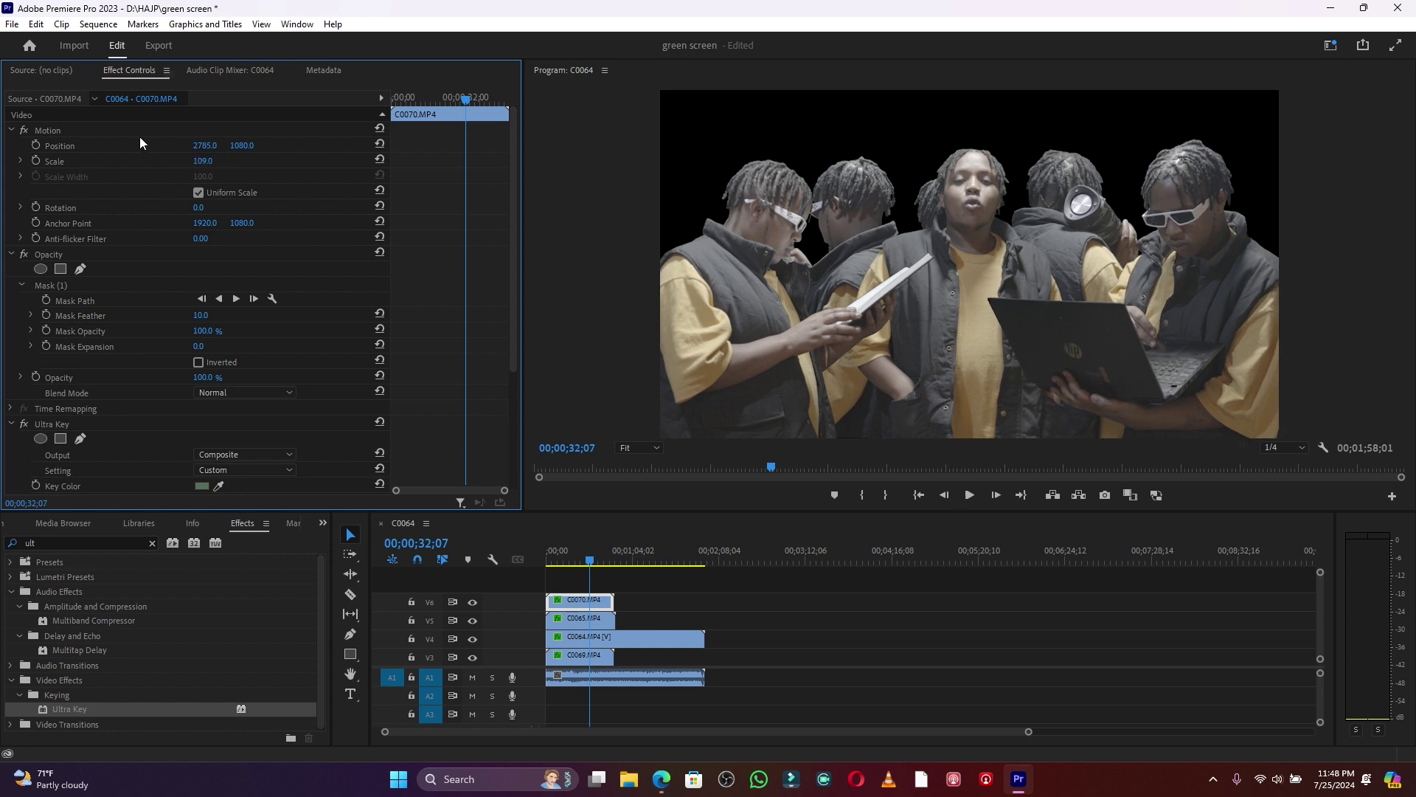
{"action": "left_click_drag", "start_coordinate": [243, 145], "coordinate": [224, 145]}
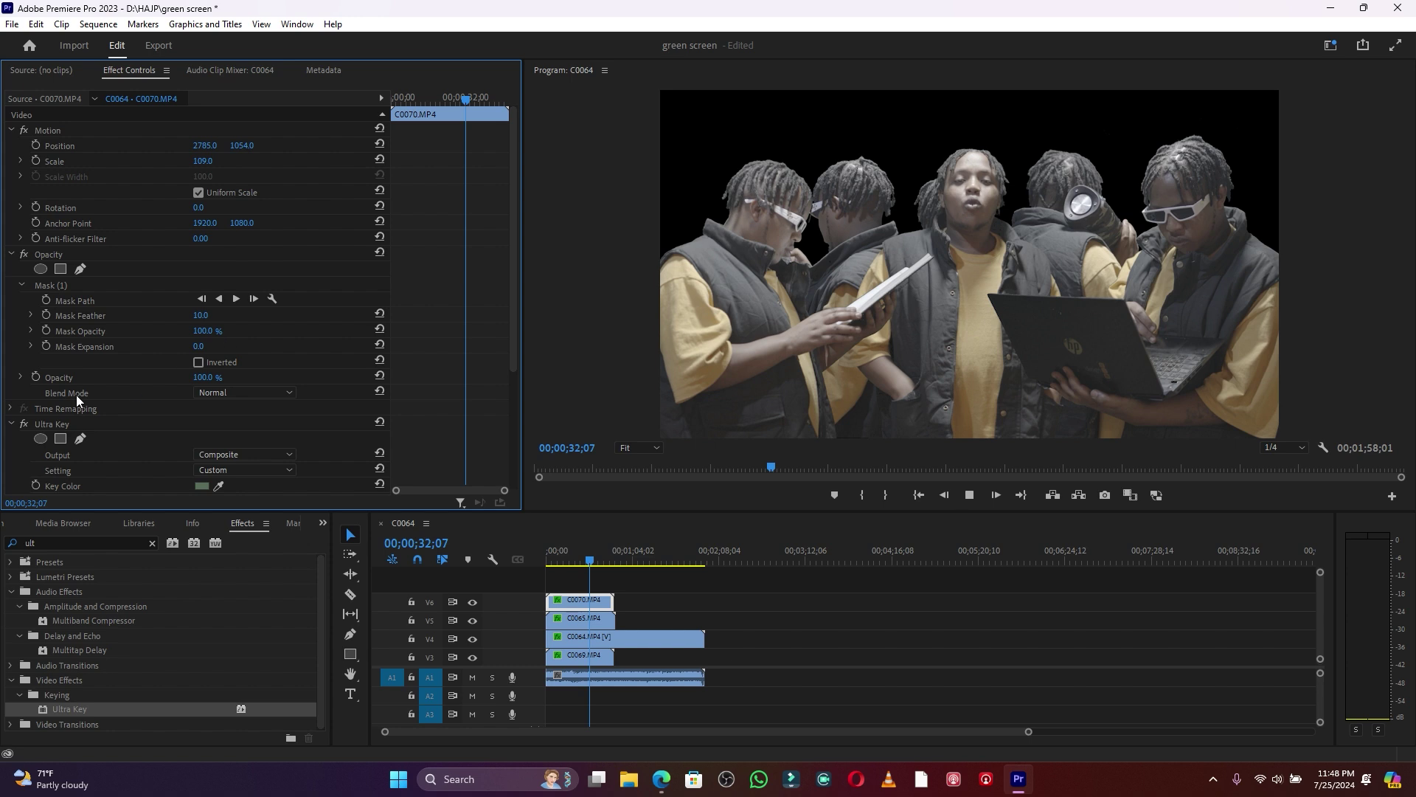
Play back the composite in short stretches to check how the laptop man fits with the others
{"action": "key", "text": "space"}
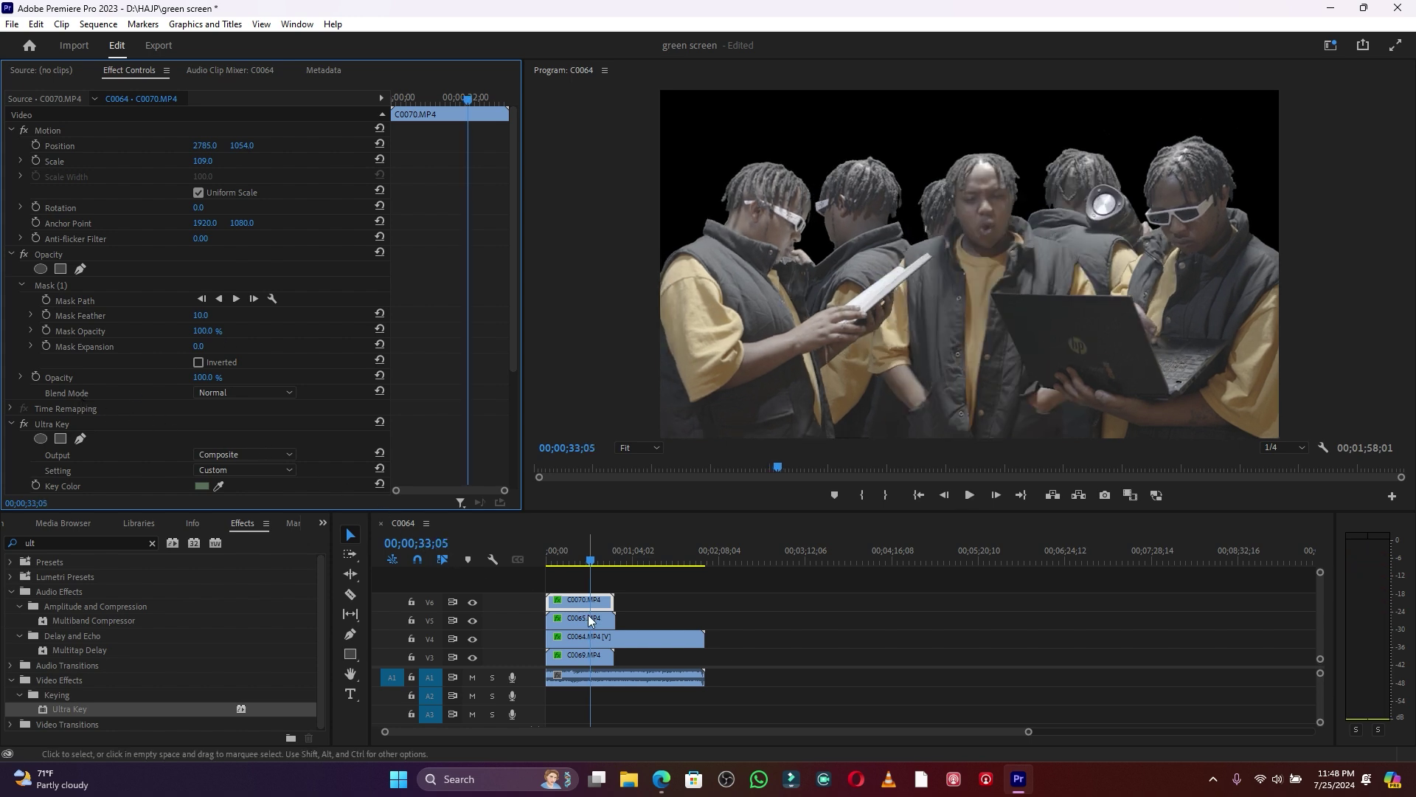
{"action": "key", "text": "space"}
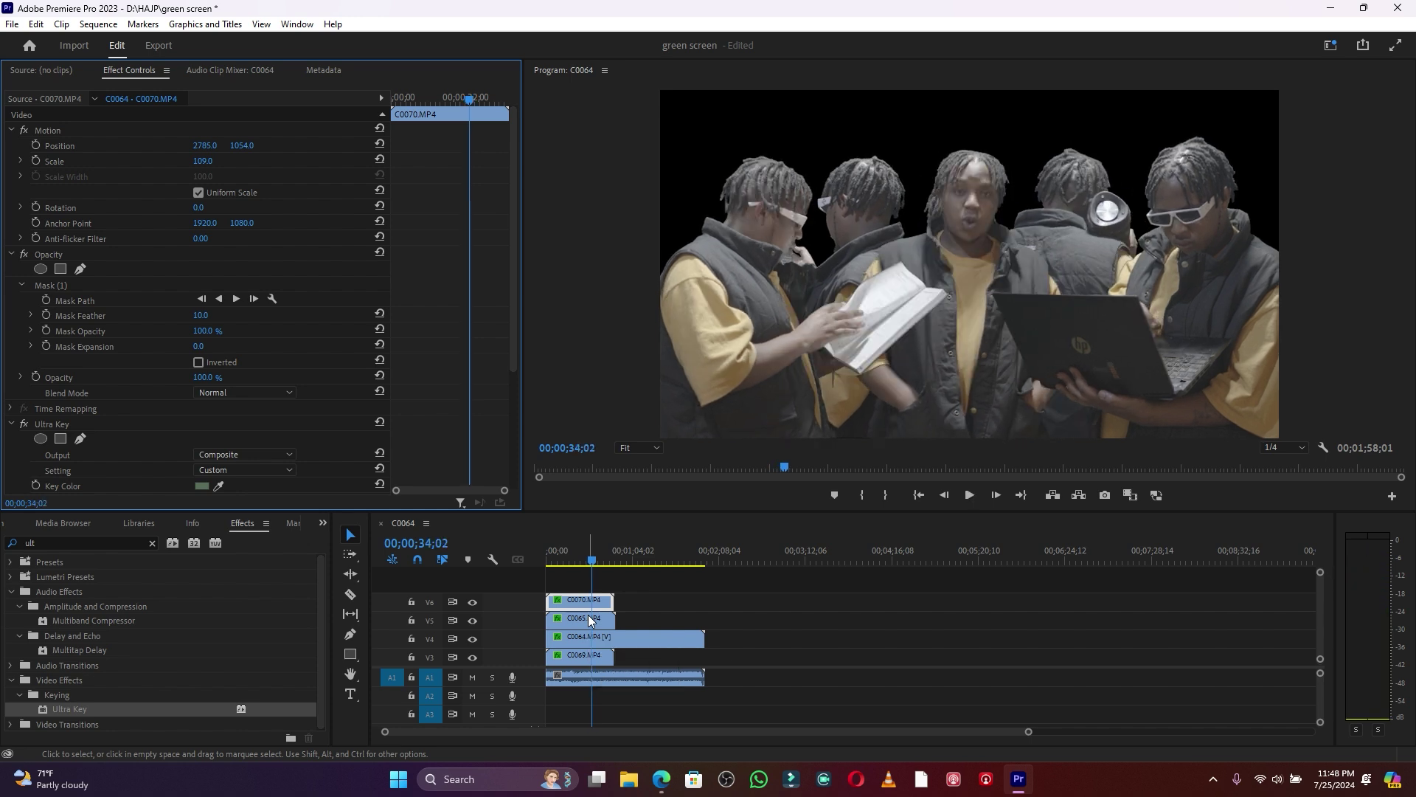
{"action": "key", "text": "space"}
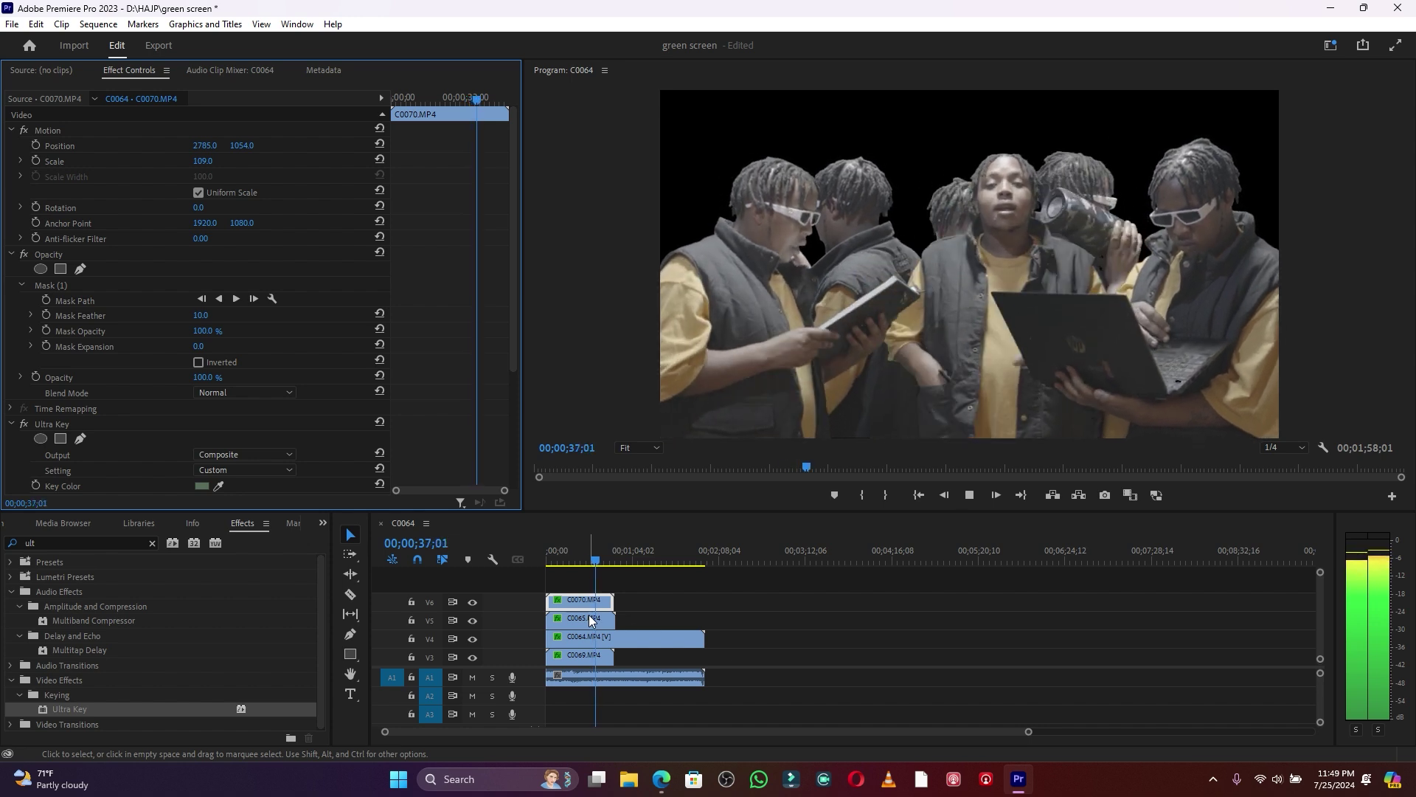
{"action": "key", "text": "space"}
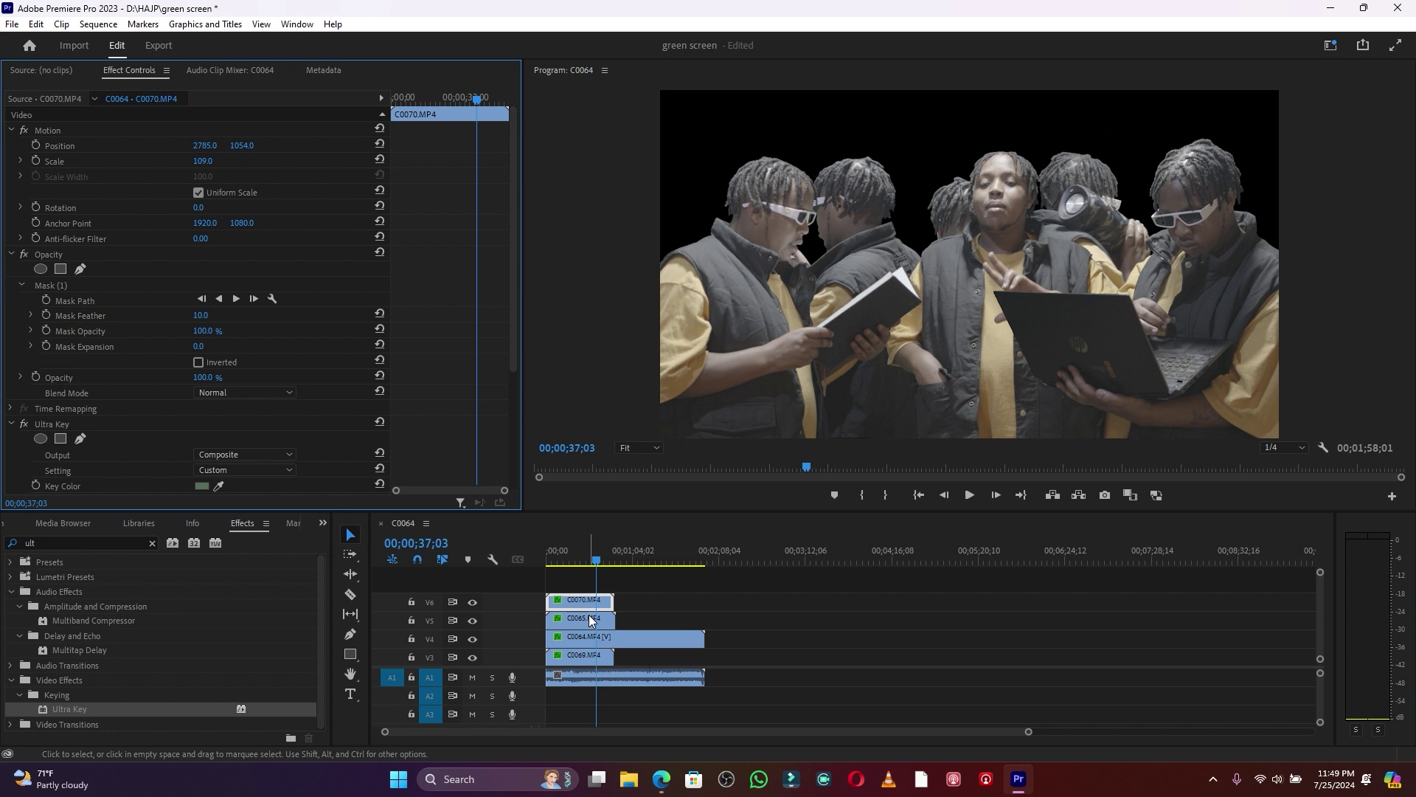
{"action": "left_click", "coordinate": [764, 650]}
{"action": "key", "text": "space"}
{"action": "key", "text": "space"}
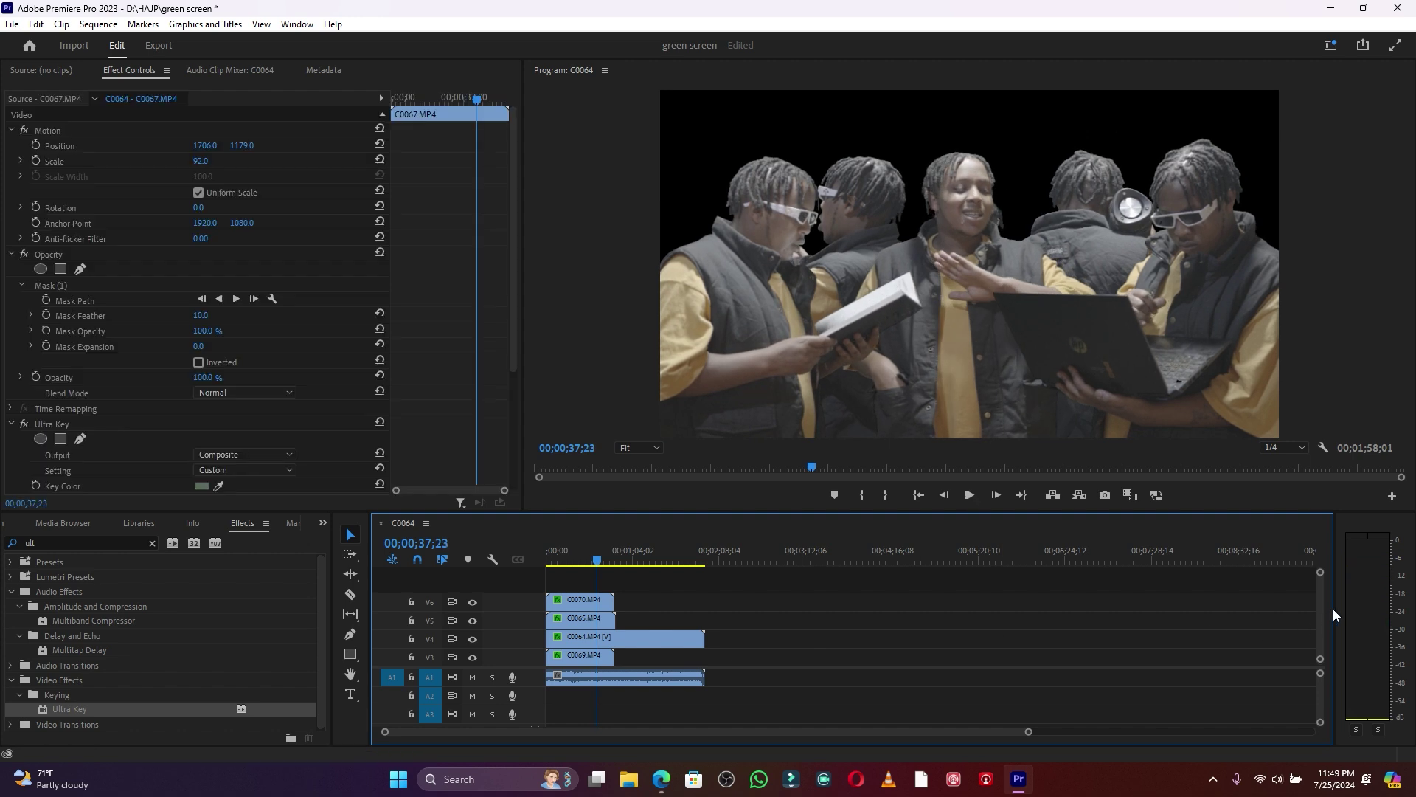
Enlarge the timeline area, move all stacked video clips up one track to leave V1 empty, and play the composite briefly
{"action": "left_click_drag", "start_coordinate": [1321, 601], "coordinate": [1322, 609]}
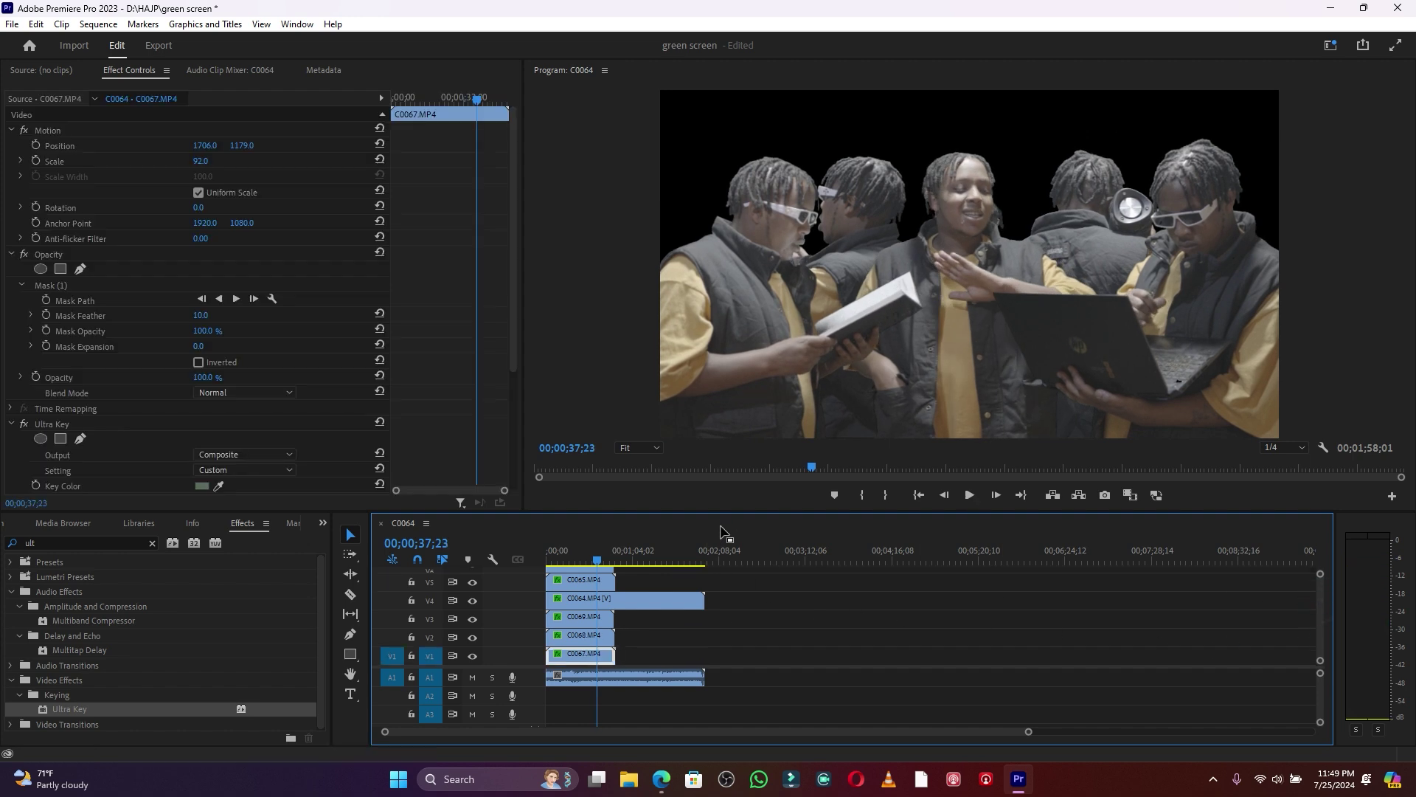
{"action": "left_click_drag", "start_coordinate": [729, 519], "coordinate": [726, 458]}
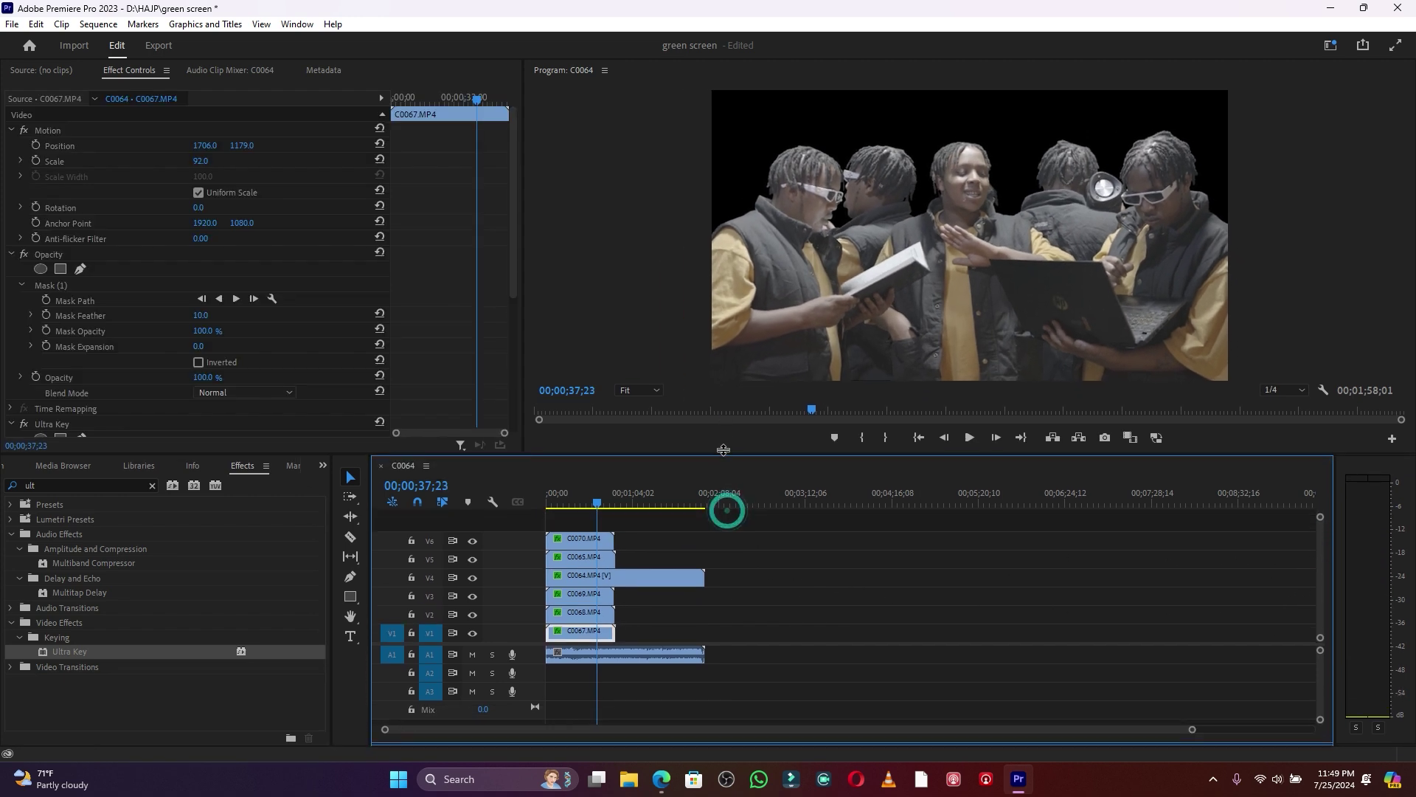
{"action": "left_click", "coordinate": [790, 579]}
{"action": "left_click_drag", "start_coordinate": [689, 633], "coordinate": [573, 549]}
{"action": "left_click_drag", "start_coordinate": [583, 621], "coordinate": [584, 602]}
{"action": "left_click", "coordinate": [665, 614]}
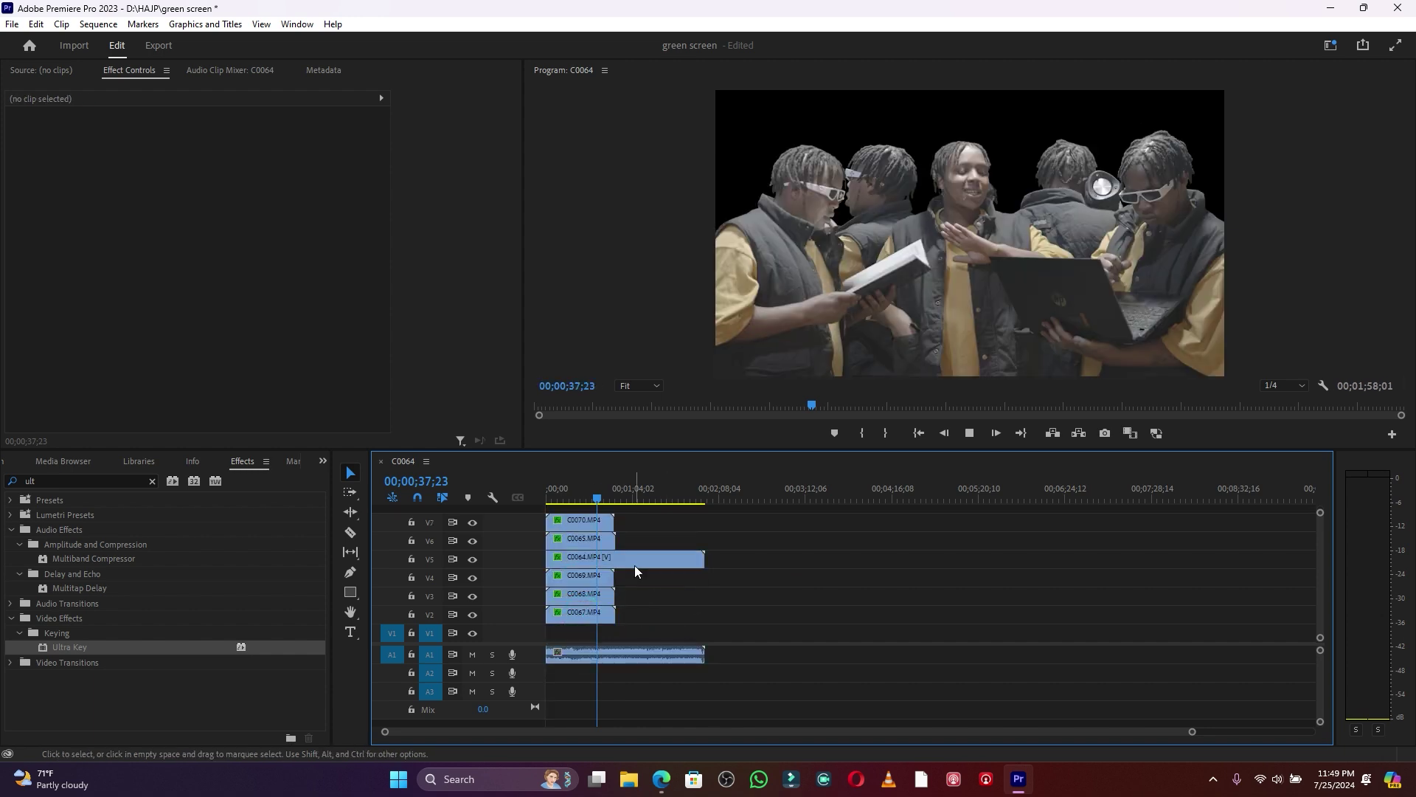
{"action": "key", "text": "space"}
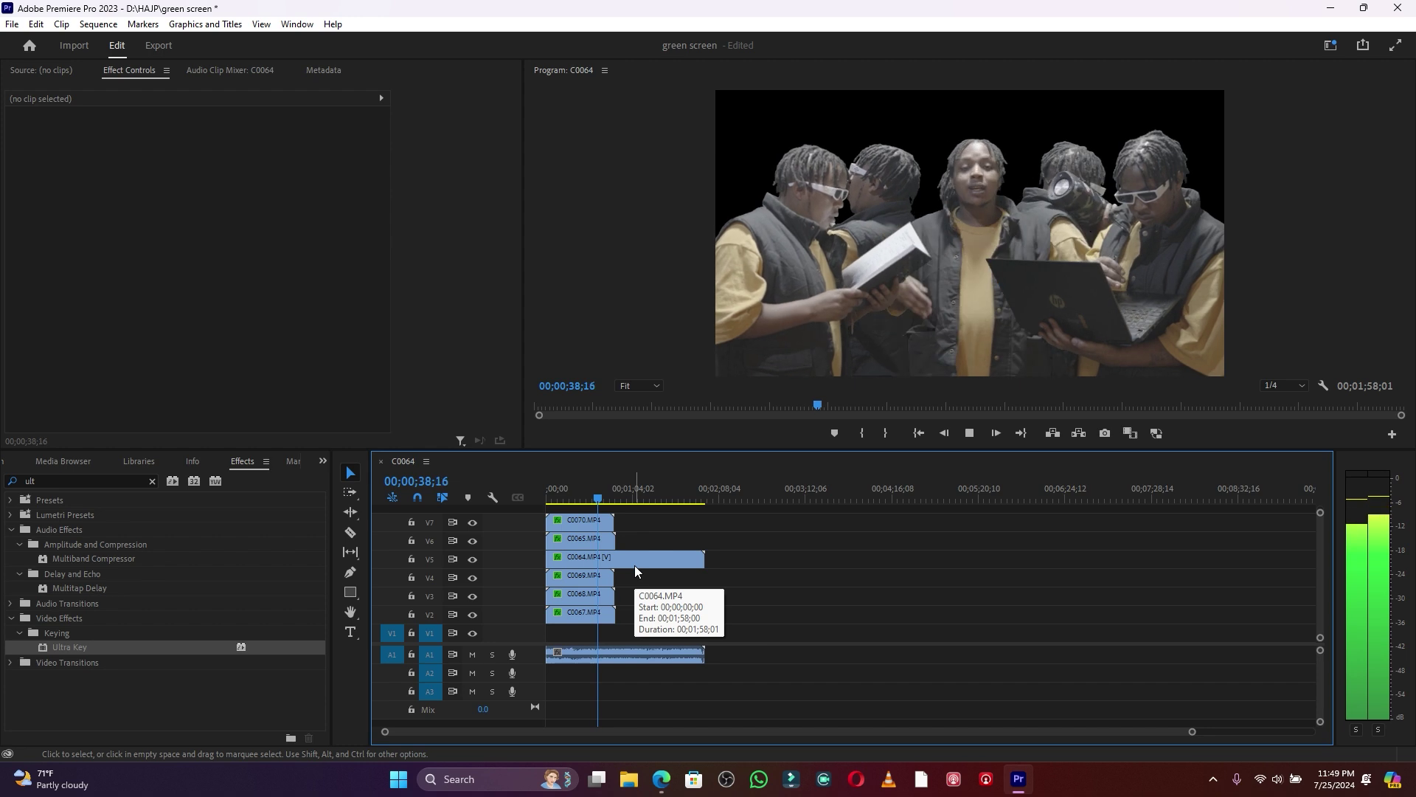
{"action": "left_click", "coordinate": [635, 565]}
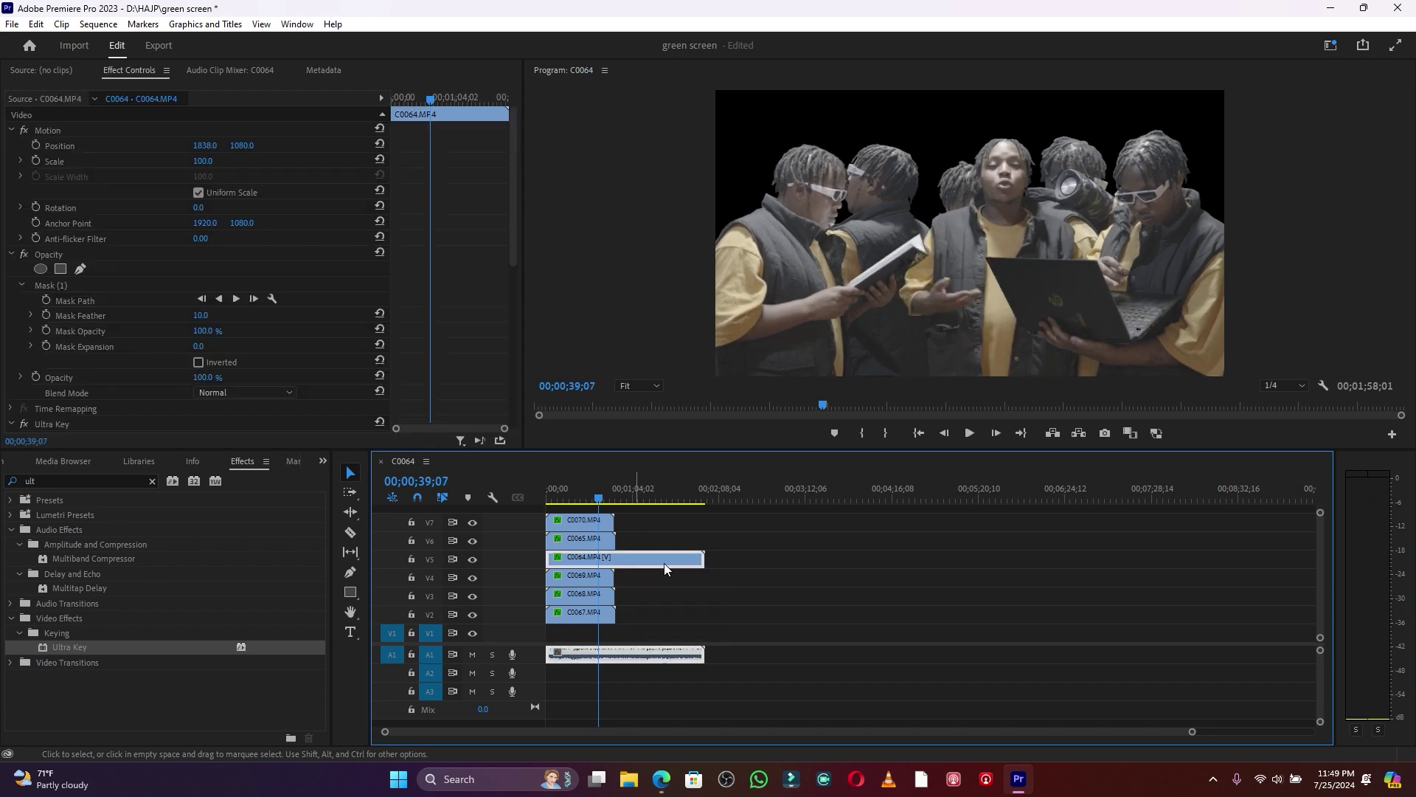
Duplicate C0067, C0068, C0069, C0065 and C0070 directly after their originals on the same tracks, closing the gaps on V6 and V7
{"action": "left_click", "coordinate": [778, 554]}
{"action": "left_click_drag", "start_coordinate": [728, 622], "coordinate": [663, 614]}
{"action": "left_click", "coordinate": [673, 615]}
{"action": "left_click_drag", "start_coordinate": [642, 541], "coordinate": [672, 530]}
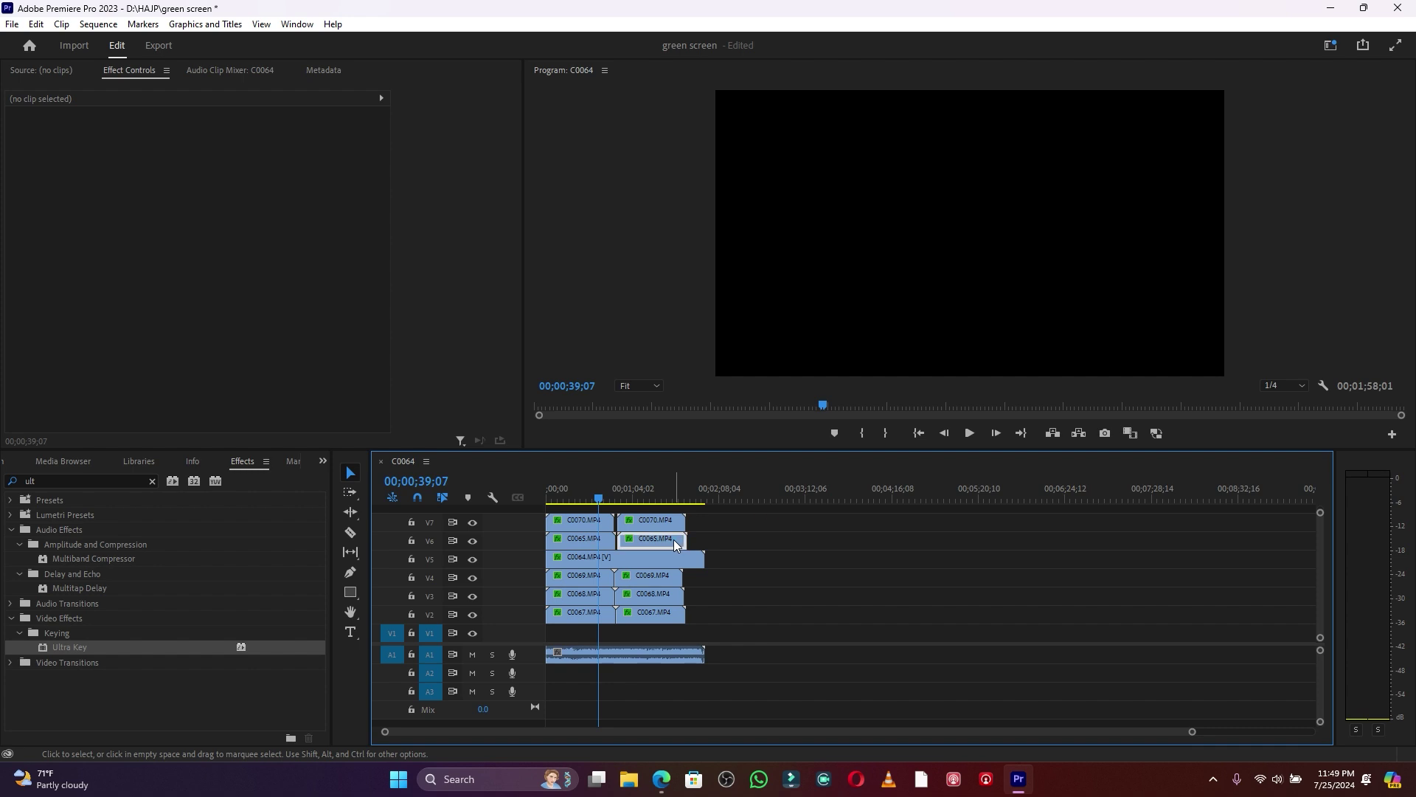
{"action": "left_click", "coordinate": [673, 541]}
{"action": "left_click_drag", "start_coordinate": [666, 530], "coordinate": [660, 528]}
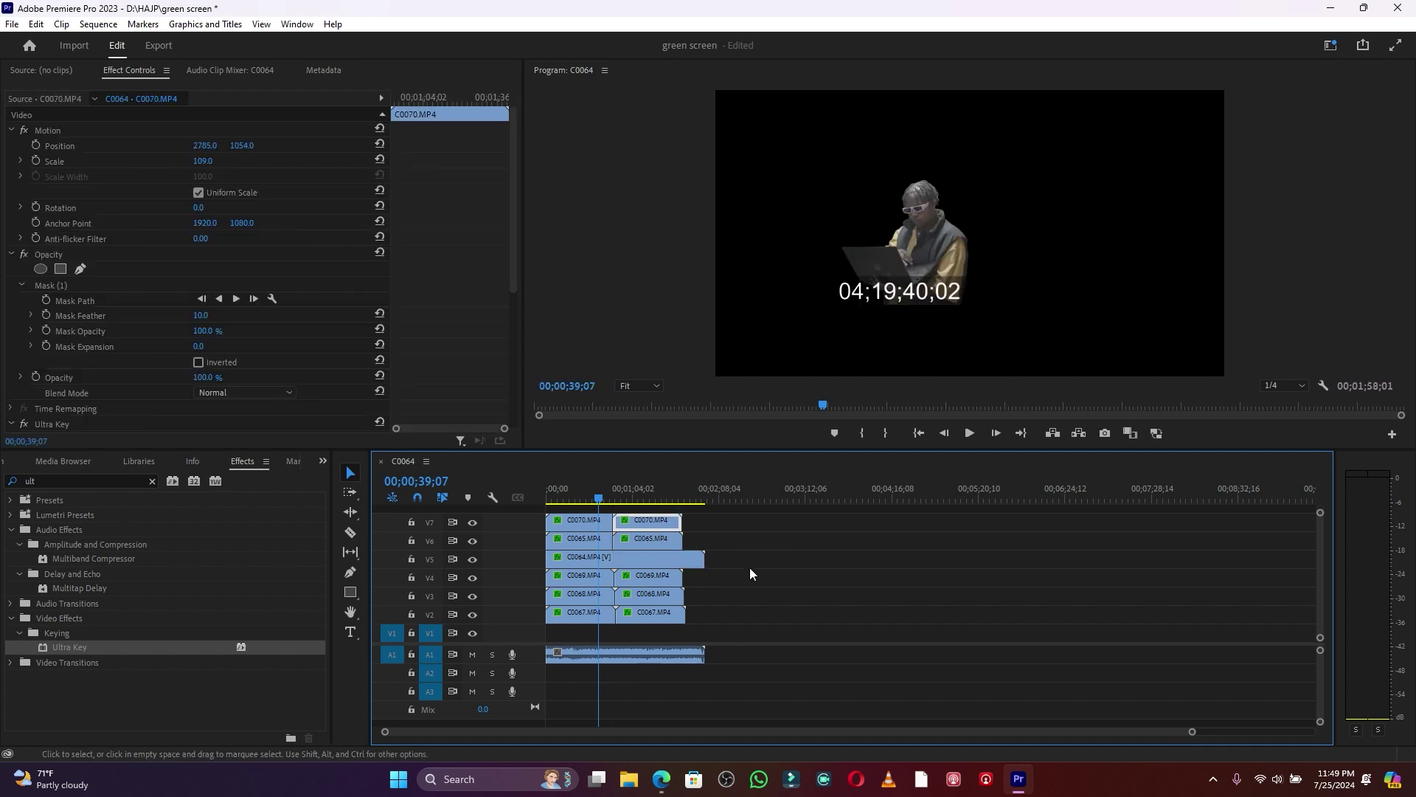
{"action": "left_click", "coordinate": [737, 603]}
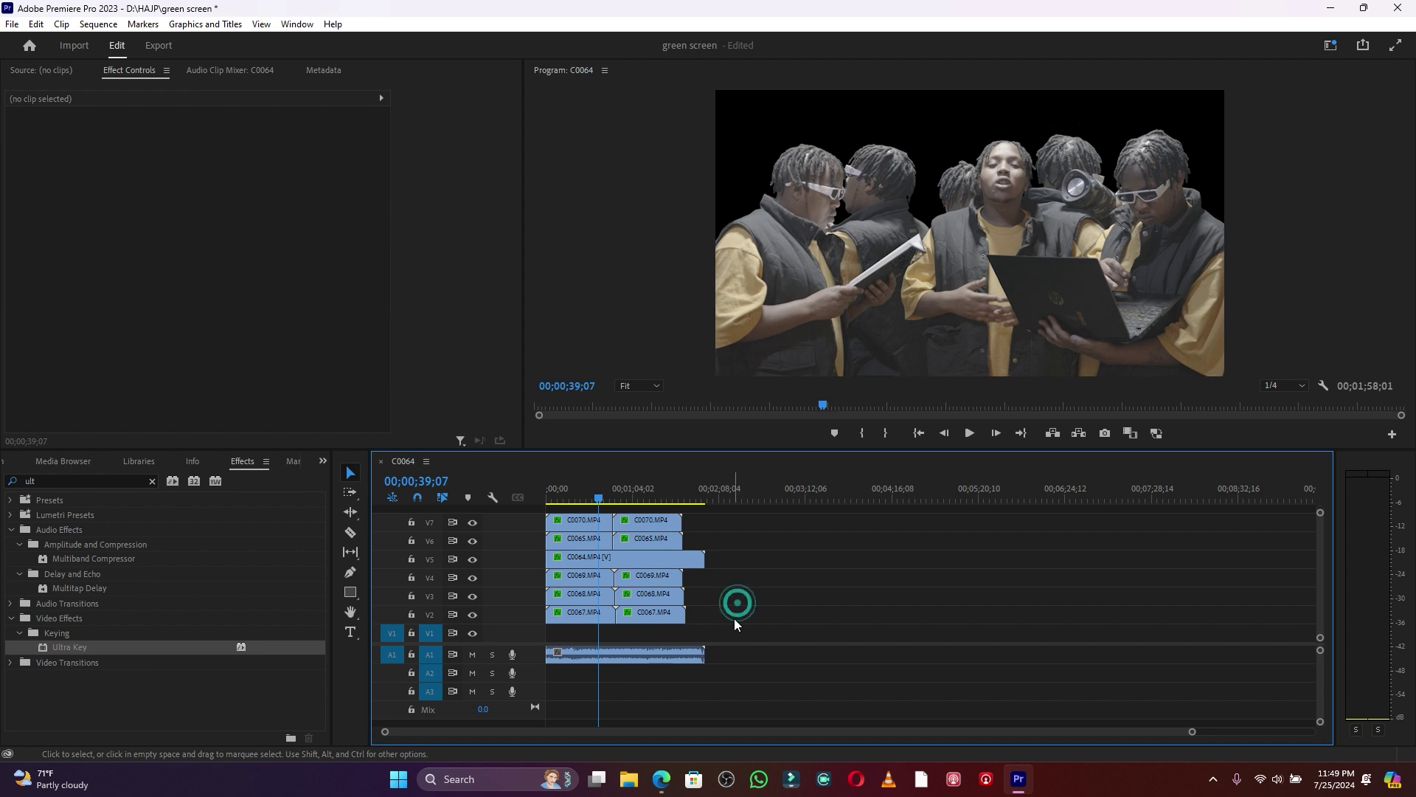
Add a third copy of C0067, C0068, C0069, C0065 and C0070 directly after the second copies on their tracks
{"action": "mouse_move", "coordinate": [747, 620]}
{"action": "left_mouse_down"}
{"action": "mouse_move", "coordinate": [616, 572]}
{"action": "mouse_move", "coordinate": [734, 580]}
{"action": "mouse_move", "coordinate": [747, 618]}
{"action": "left_mouse_up"}
{"action": "left_click", "coordinate": [813, 574]}
{"action": "mouse_move", "coordinate": [743, 599]}
{"action": "left_mouse_down"}
{"action": "mouse_move", "coordinate": [721, 601]}
{"action": "mouse_move", "coordinate": [725, 578]}
{"action": "left_mouse_up"}
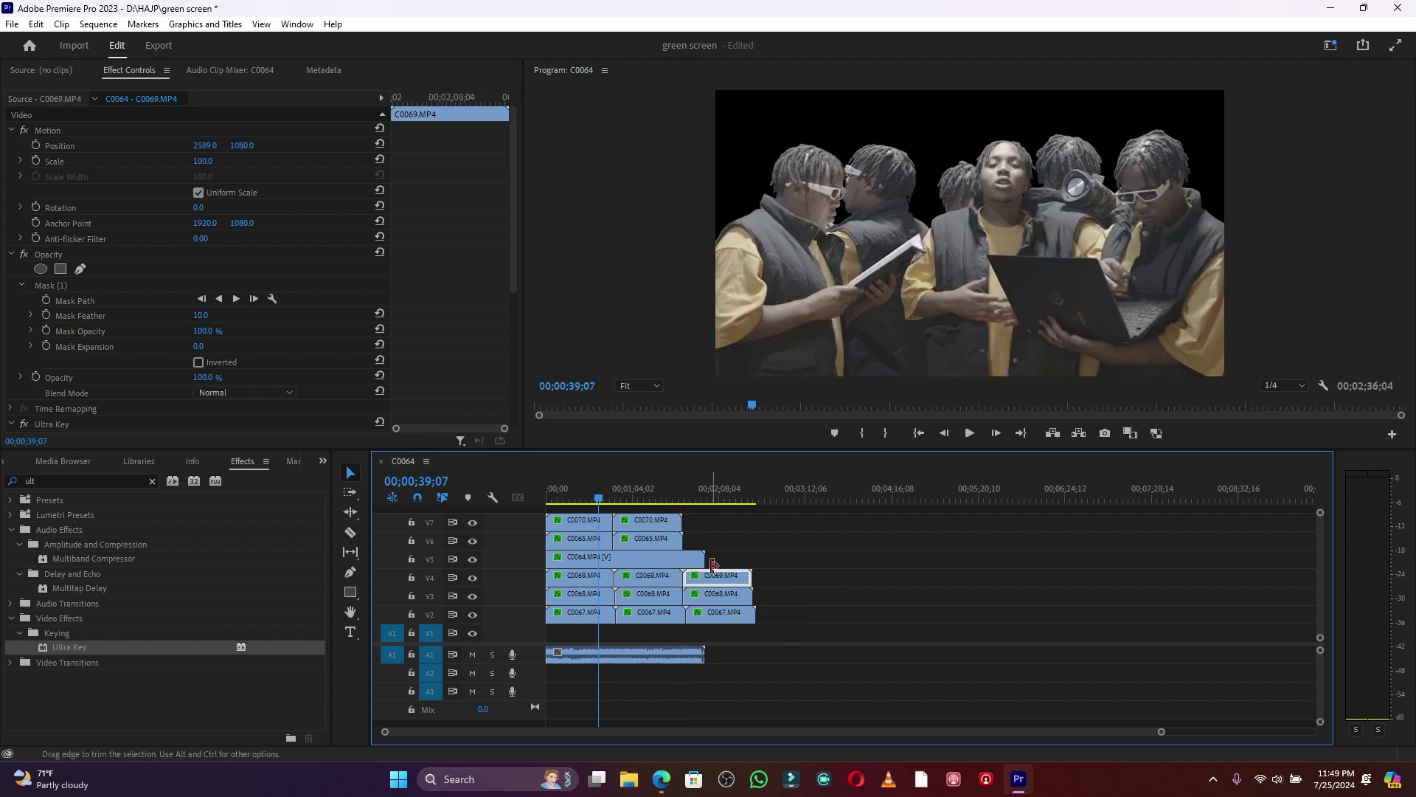
{"action": "mouse_move", "coordinate": [712, 521]}
{"action": "left_mouse_down"}
{"action": "mouse_move", "coordinate": [665, 521]}
{"action": "mouse_move", "coordinate": [656, 537]}
{"action": "mouse_move", "coordinate": [718, 543]}
{"action": "mouse_move", "coordinate": [717, 529]}
{"action": "left_mouse_up"}
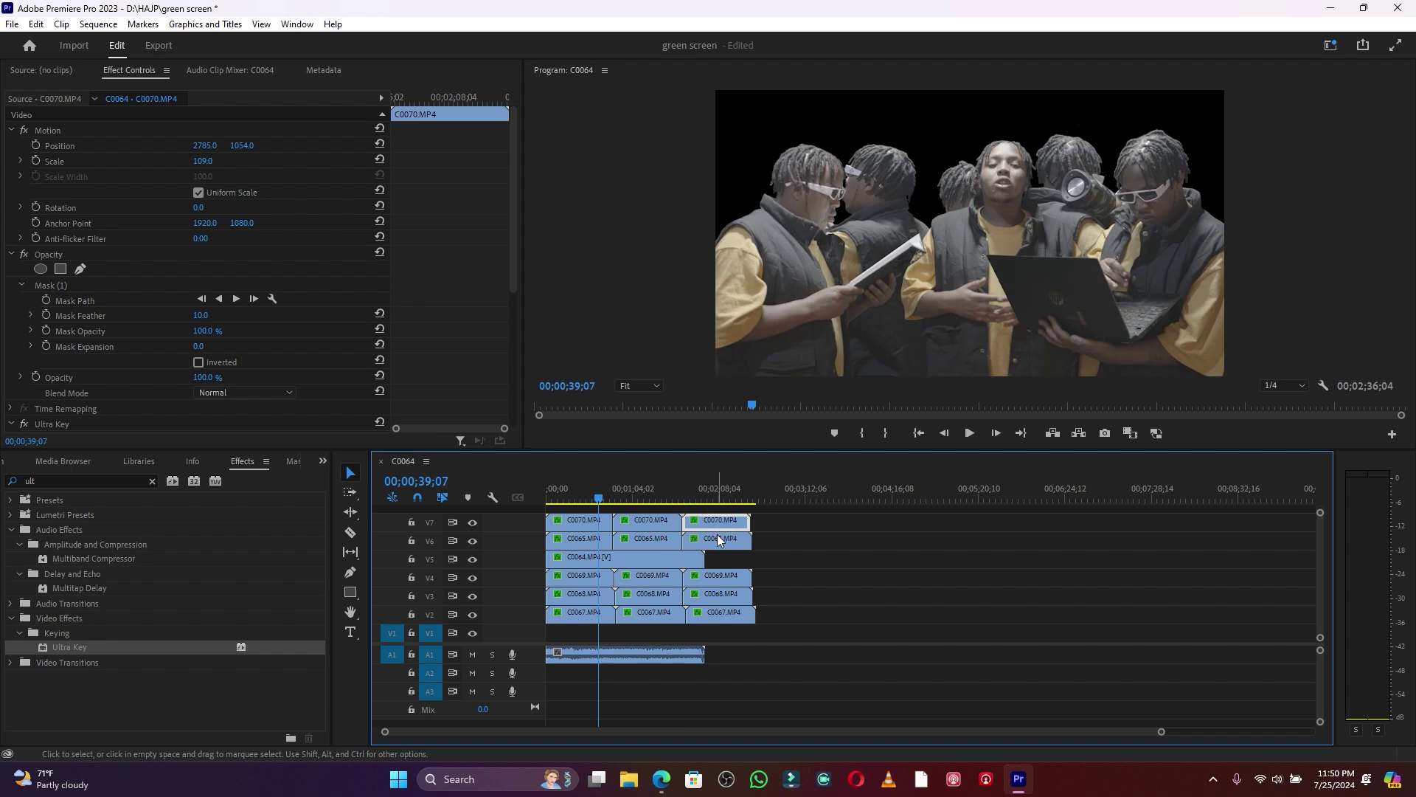
Cut the third copies on all tracks at the end of C0064.MP4 and delete the excess beyond it
{"action": "key", "text": "c"}
{"action": "left_click", "coordinate": [706, 594], "text": "shift"}
{"action": "key", "text": "v"}
{"action": "left_click_drag", "start_coordinate": [767, 641], "coordinate": [729, 526]}
{"action": "key", "text": "Delete"}
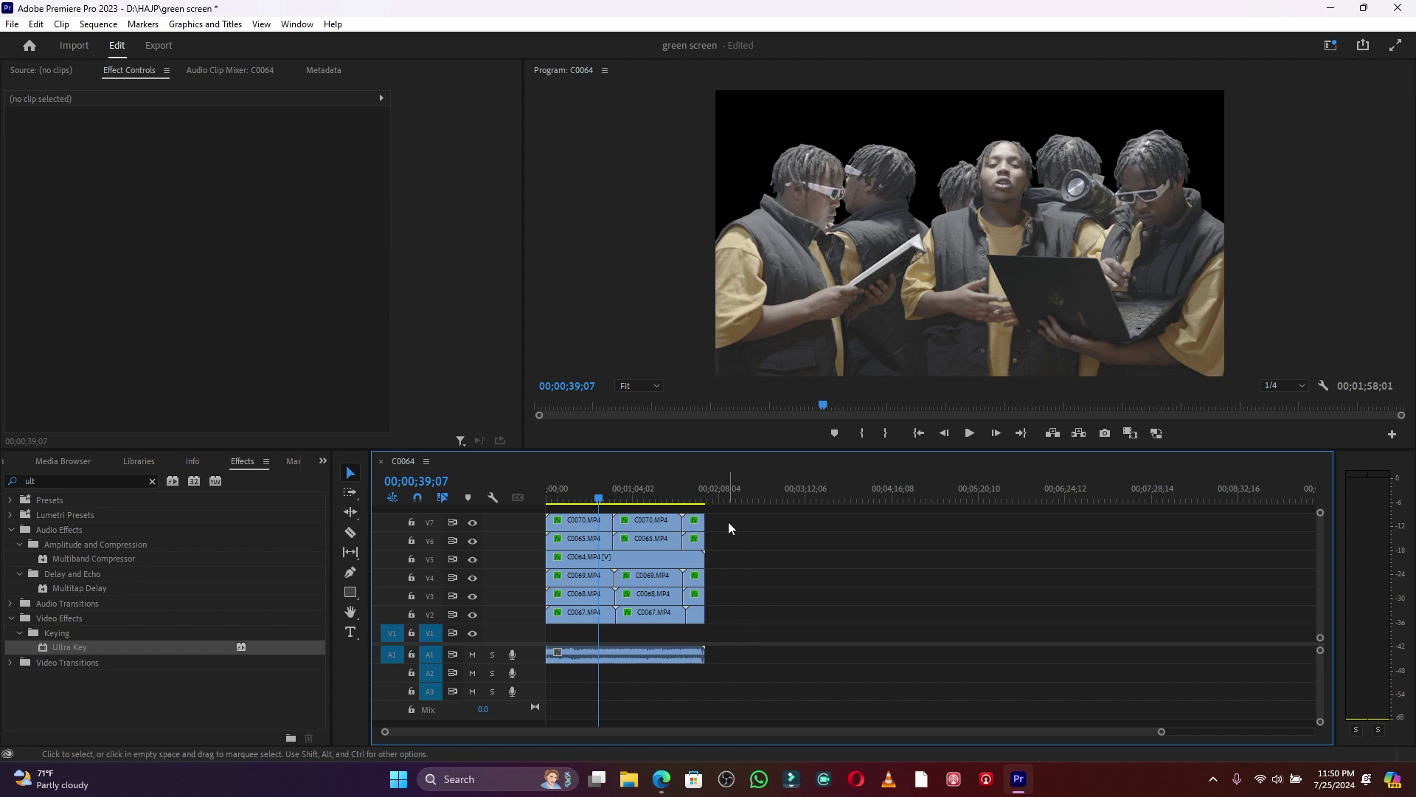
Play the composite briefly and examine the stopped frame full screen for keying flaws
{"action": "key", "text": "space"}
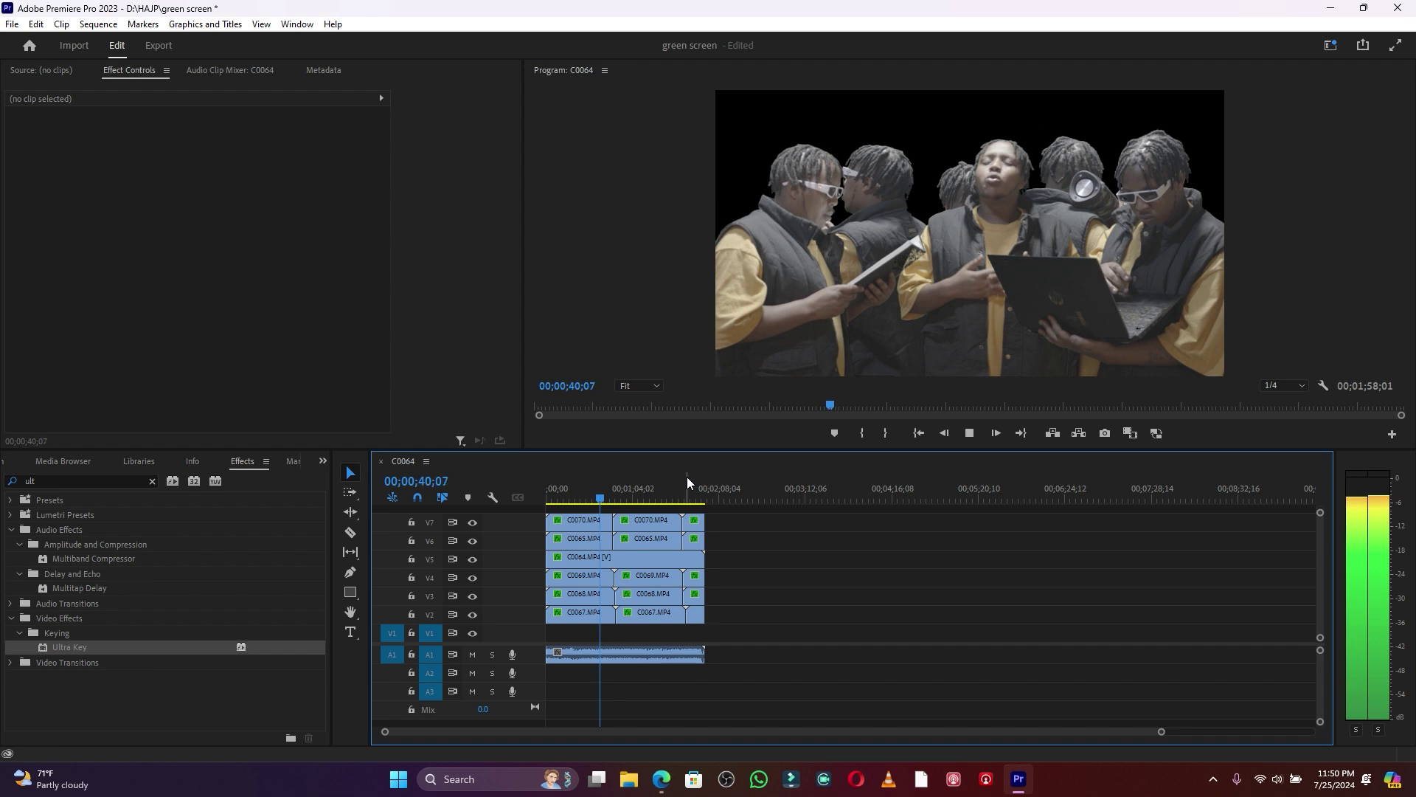
{"action": "key", "text": "space"}
{"action": "key", "text": "d"}
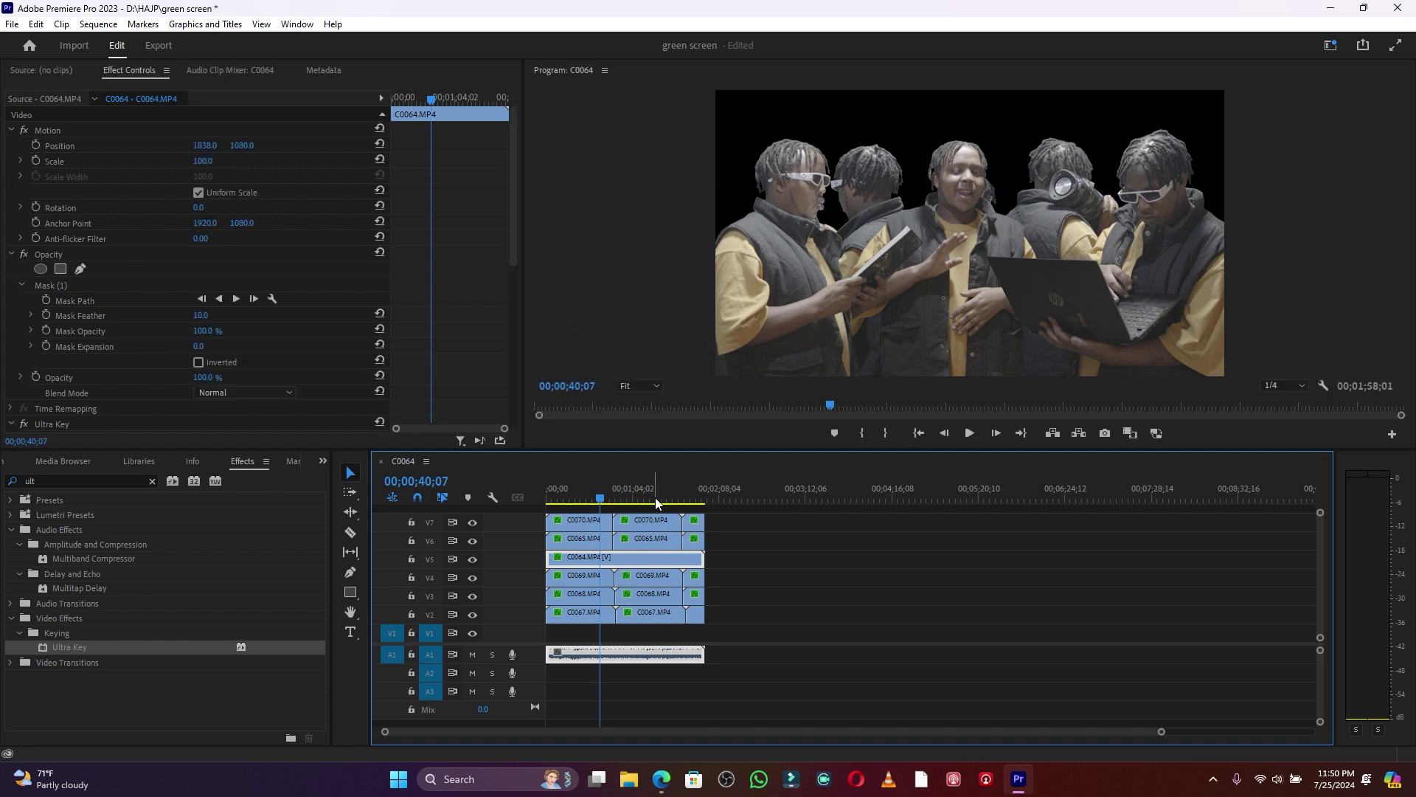
{"action": "key", "text": "ctrl+grave"}
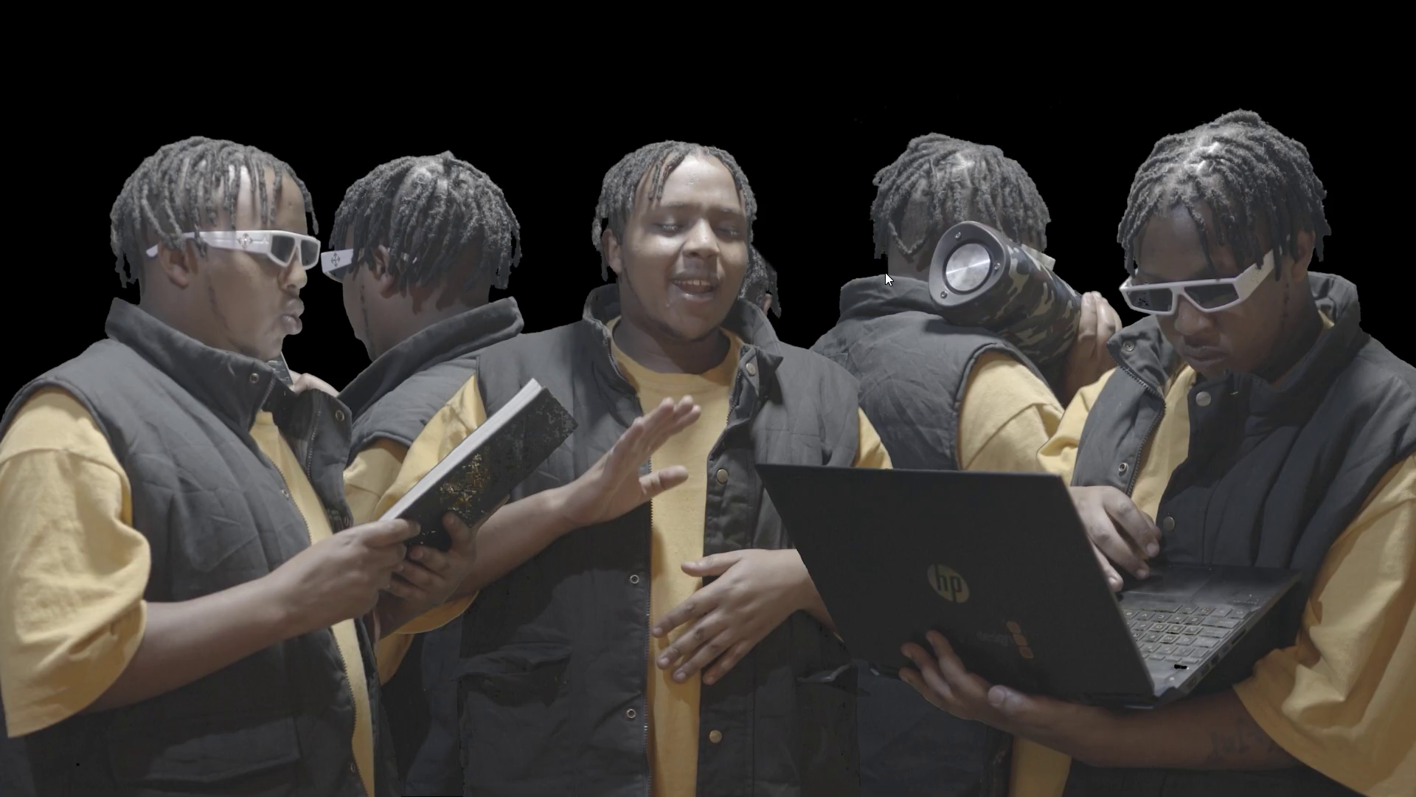
{"action": "key", "text": "ctrl+grave"}
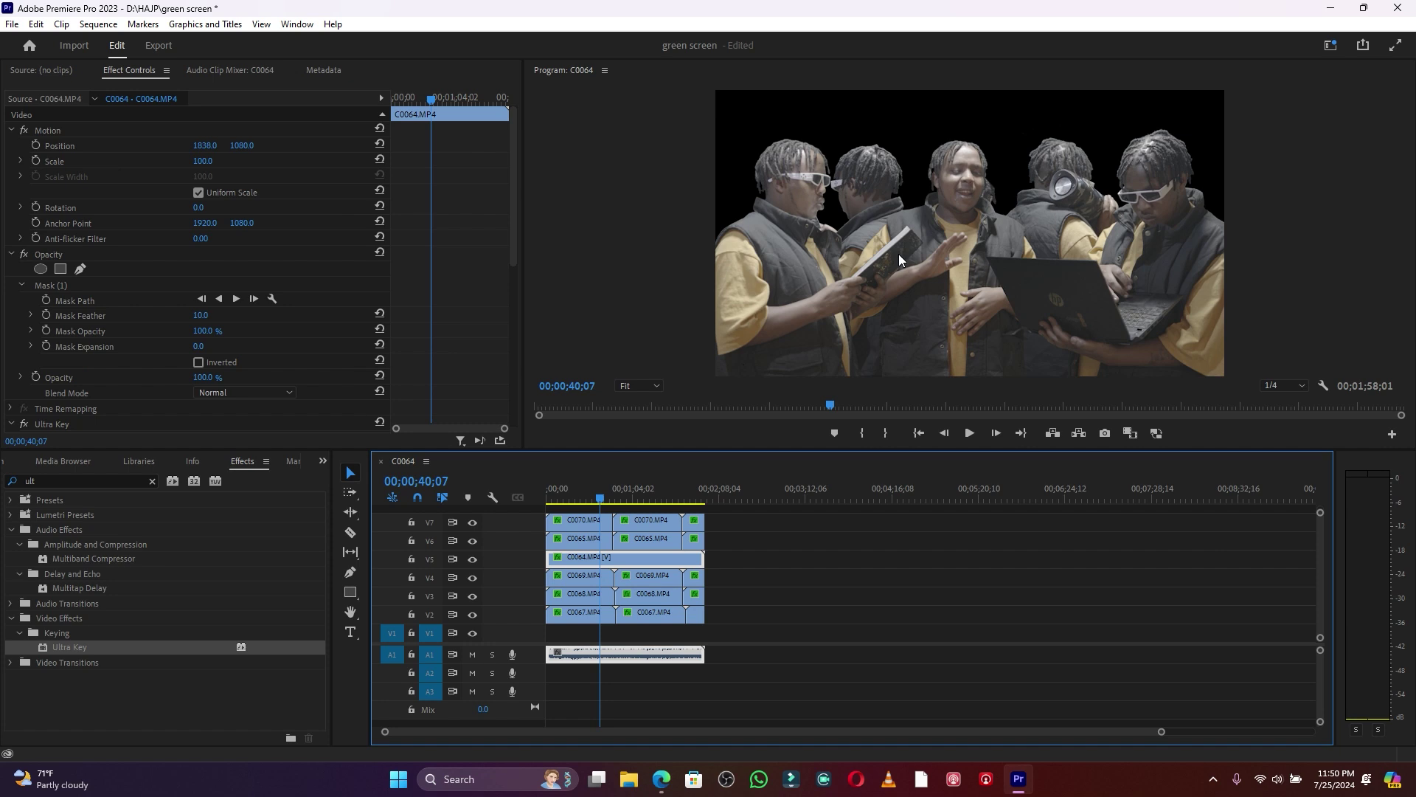
Set the first C0065.MP4's Ultra Key Transparency to 31 and replace its repeats on V6 with the corrected clip
{"action": "left_click", "coordinate": [591, 521]}
{"action": "left_click", "coordinate": [583, 539]}
{"action": "left_click", "coordinate": [583, 543]}
{"action": "left_click", "coordinate": [472, 541]}
{"action": "left_click", "coordinate": [472, 540]}
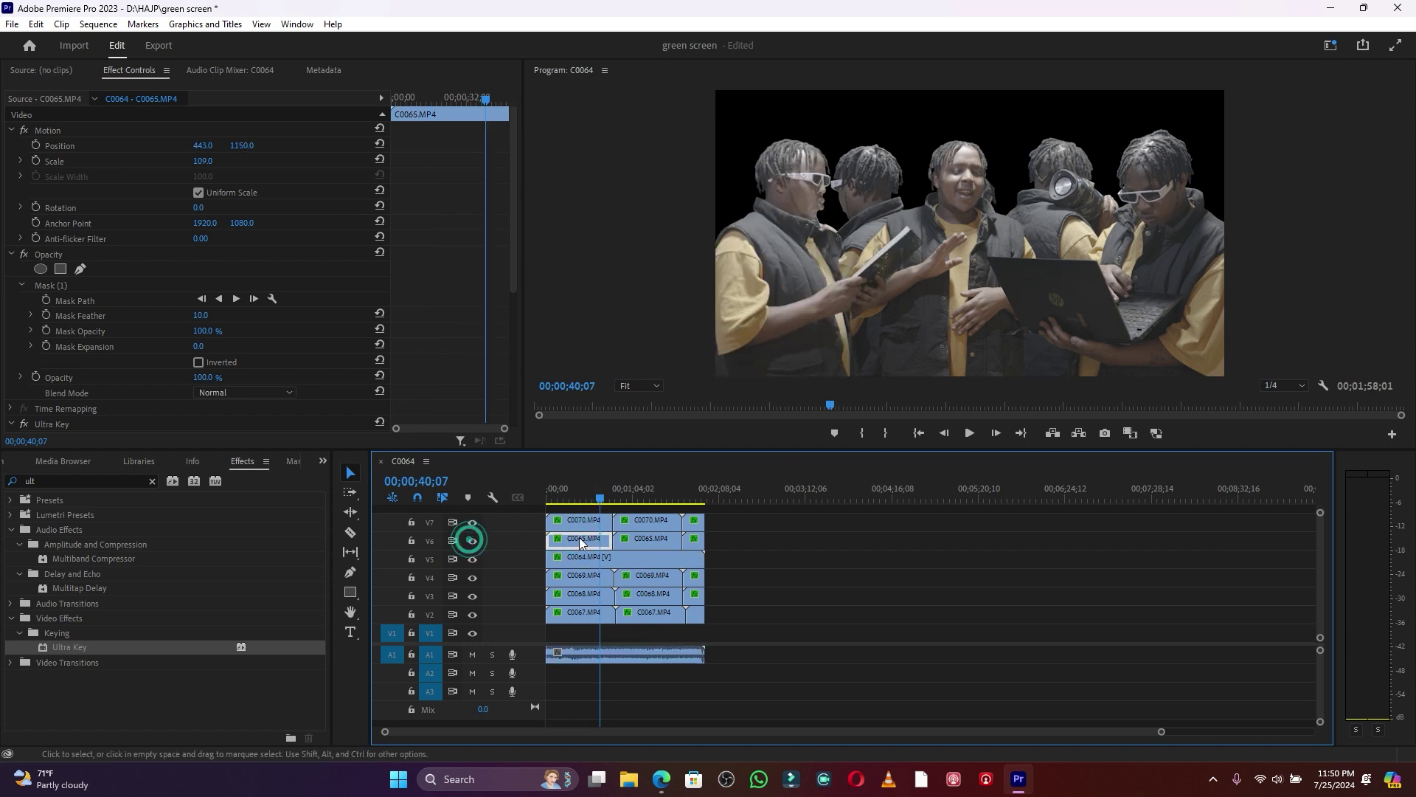
{"action": "scroll", "coordinate": [291, 322], "scroll_direction": "down", "scroll_amount": 3}
{"action": "scroll", "coordinate": [291, 322], "scroll_direction": "down", "scroll_amount": 2}
{"action": "left_click_drag", "start_coordinate": [200, 355], "coordinate": [200, 354]}
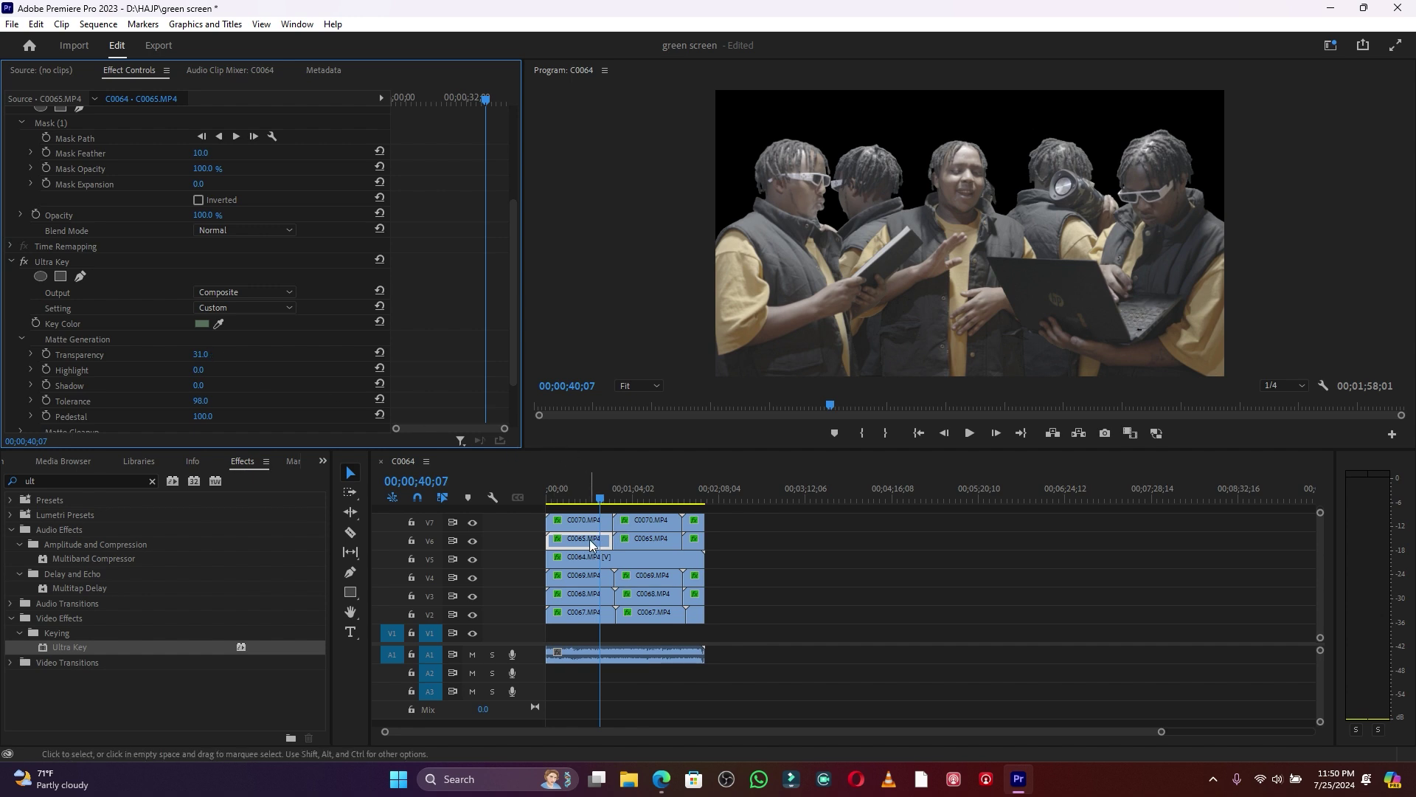
{"action": "left_click_drag", "start_coordinate": [590, 539], "coordinate": [705, 540]}
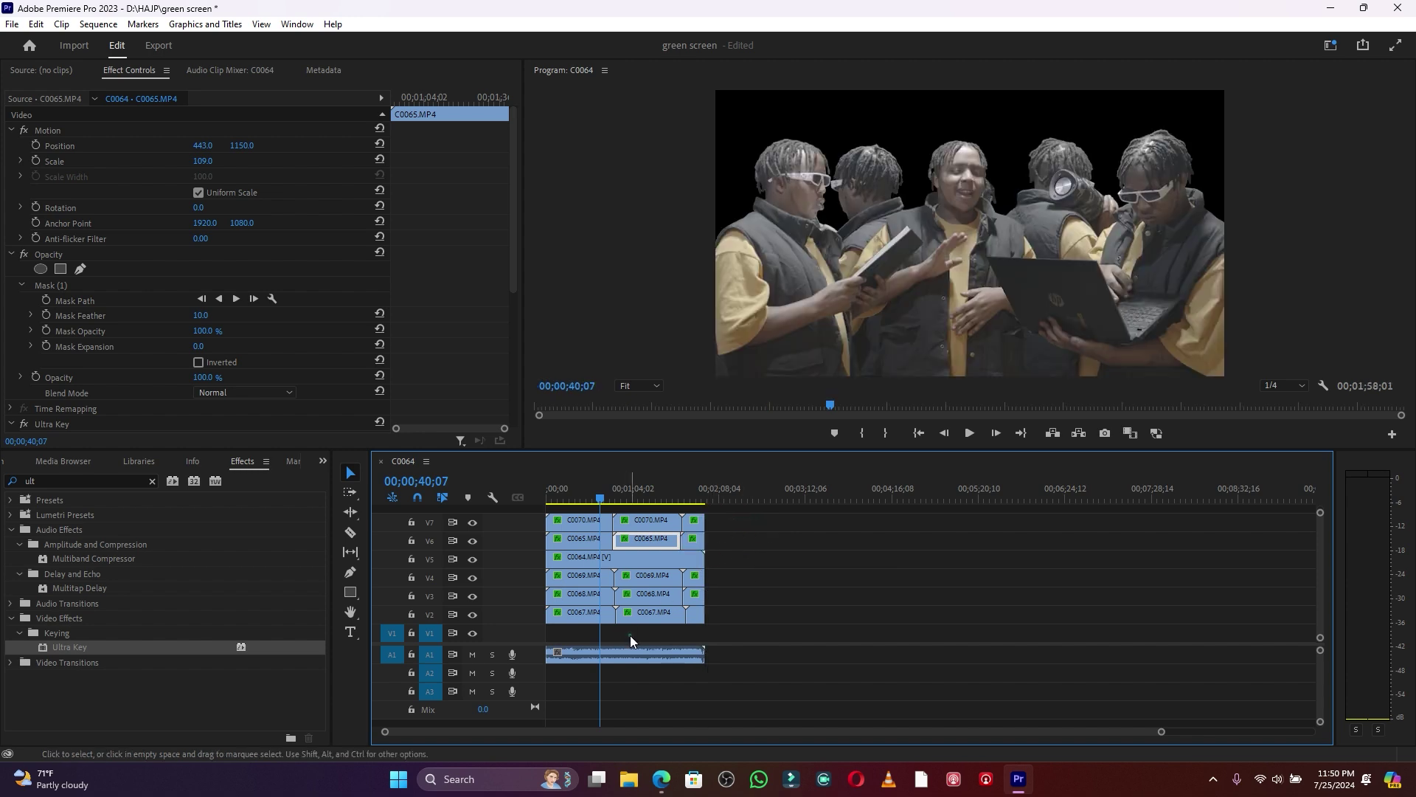
Play back the composite from the start of the sequence to check how the men are spaced
{"action": "left_click", "coordinate": [630, 639]}
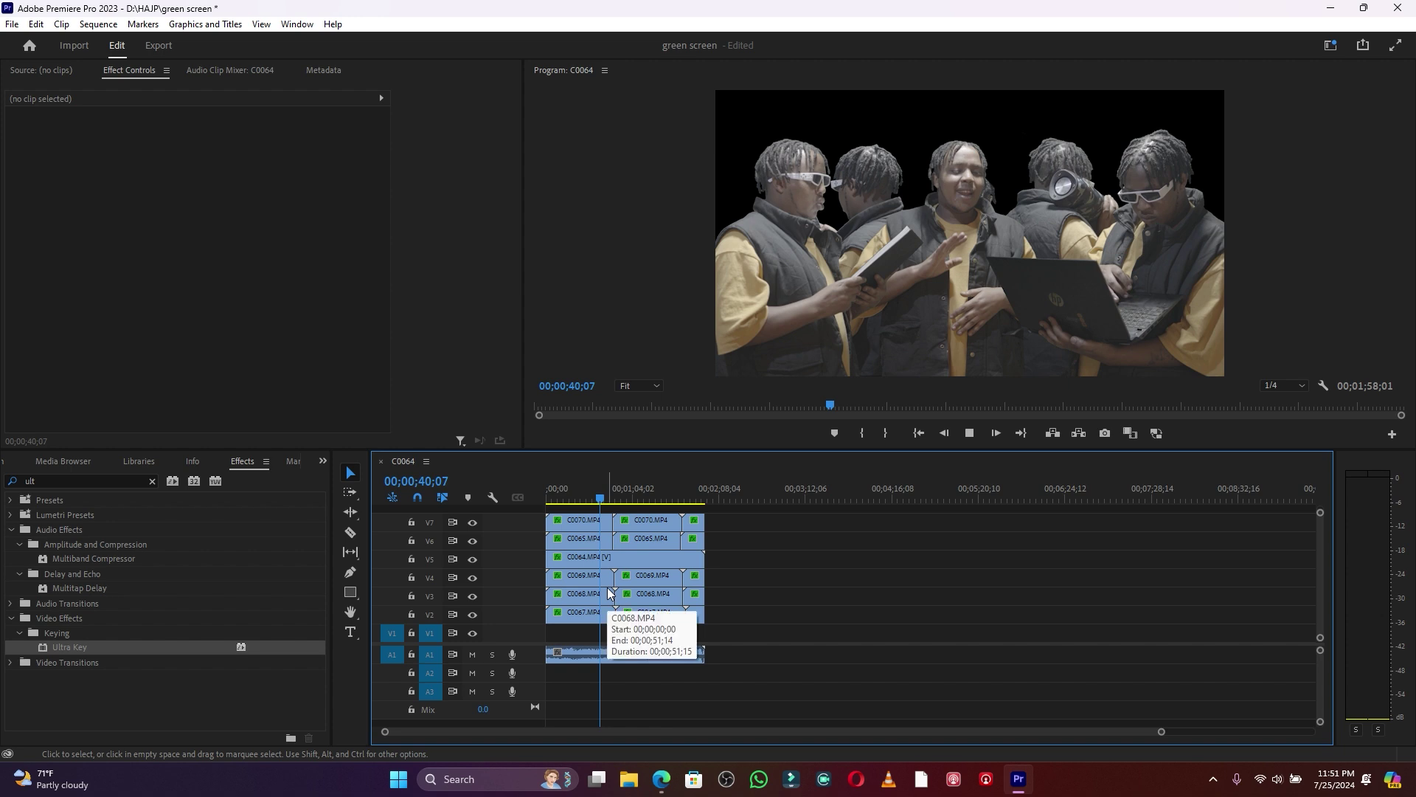
{"action": "left_click", "coordinate": [612, 559]}
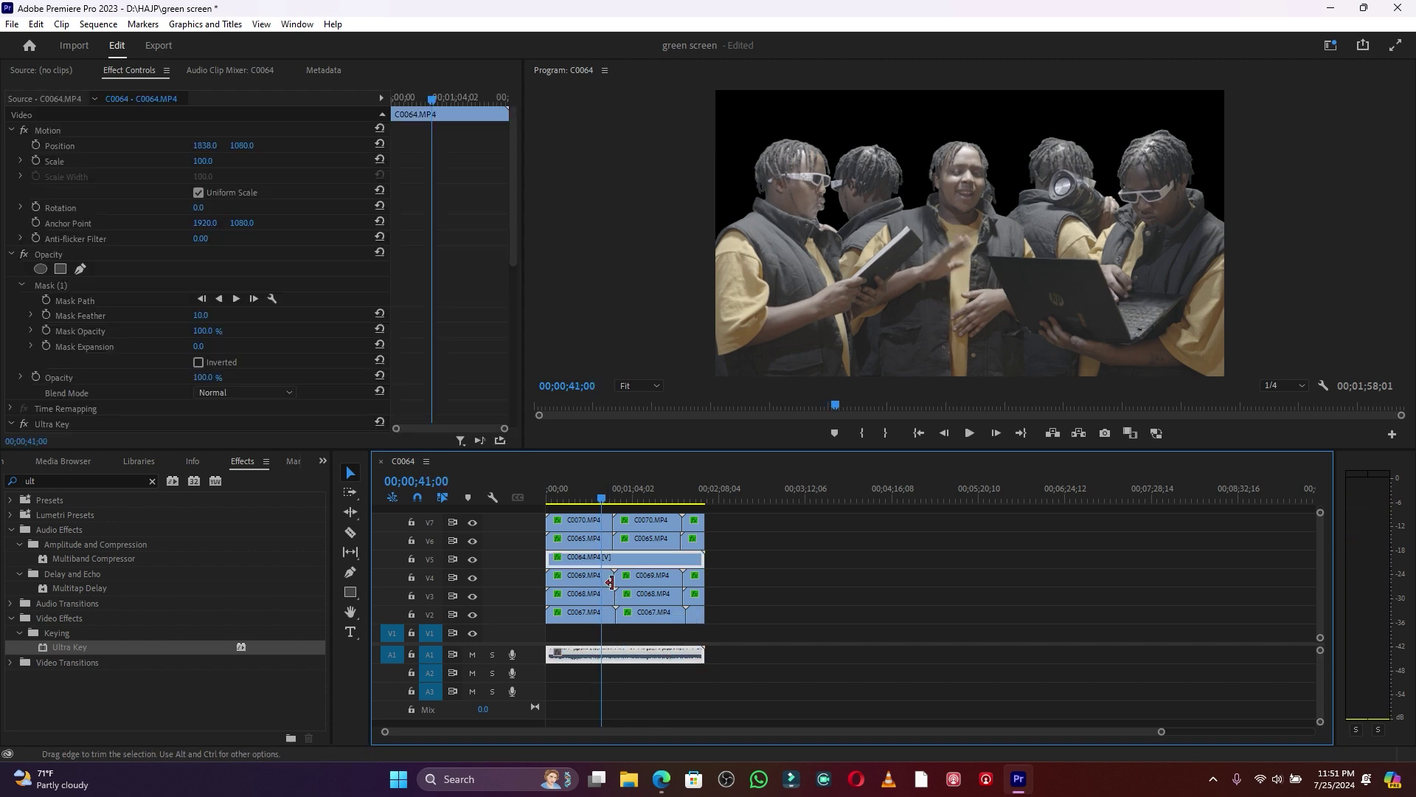
{"action": "left_click", "coordinate": [918, 433]}
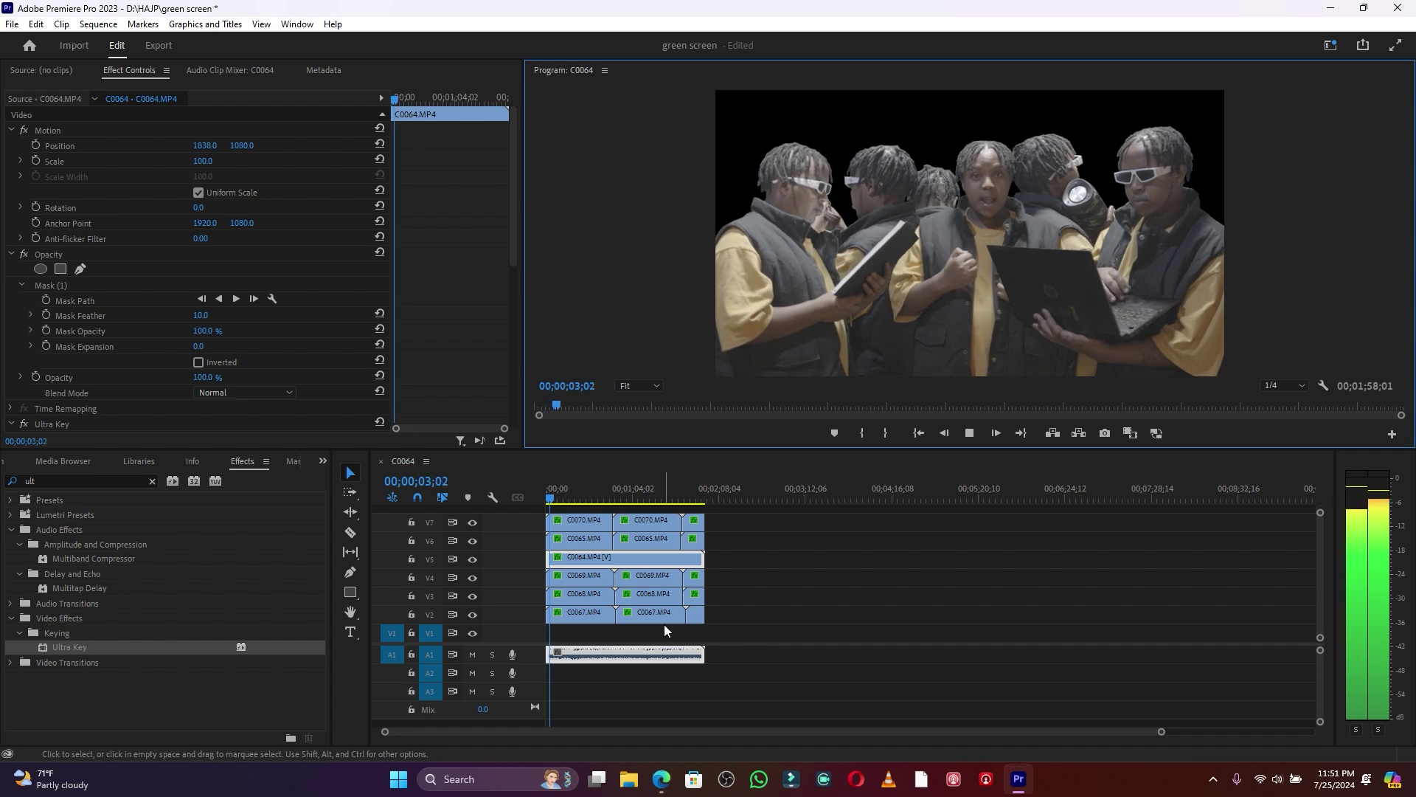
{"action": "key", "text": "space"}
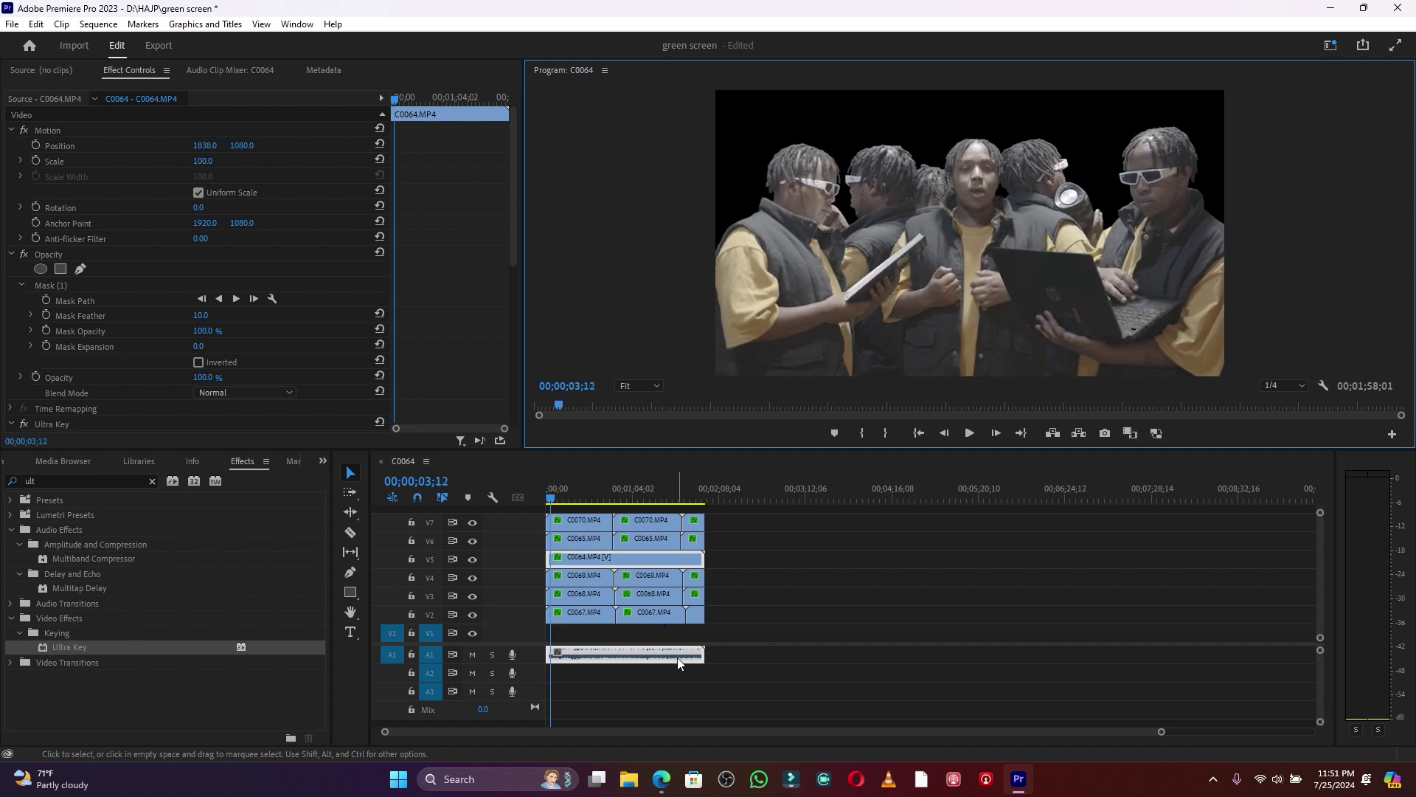
Shift the first C0067.MP4 on V2 horizontally by setting its Position to 1860, 1179
{"action": "left_click", "coordinate": [584, 616]}
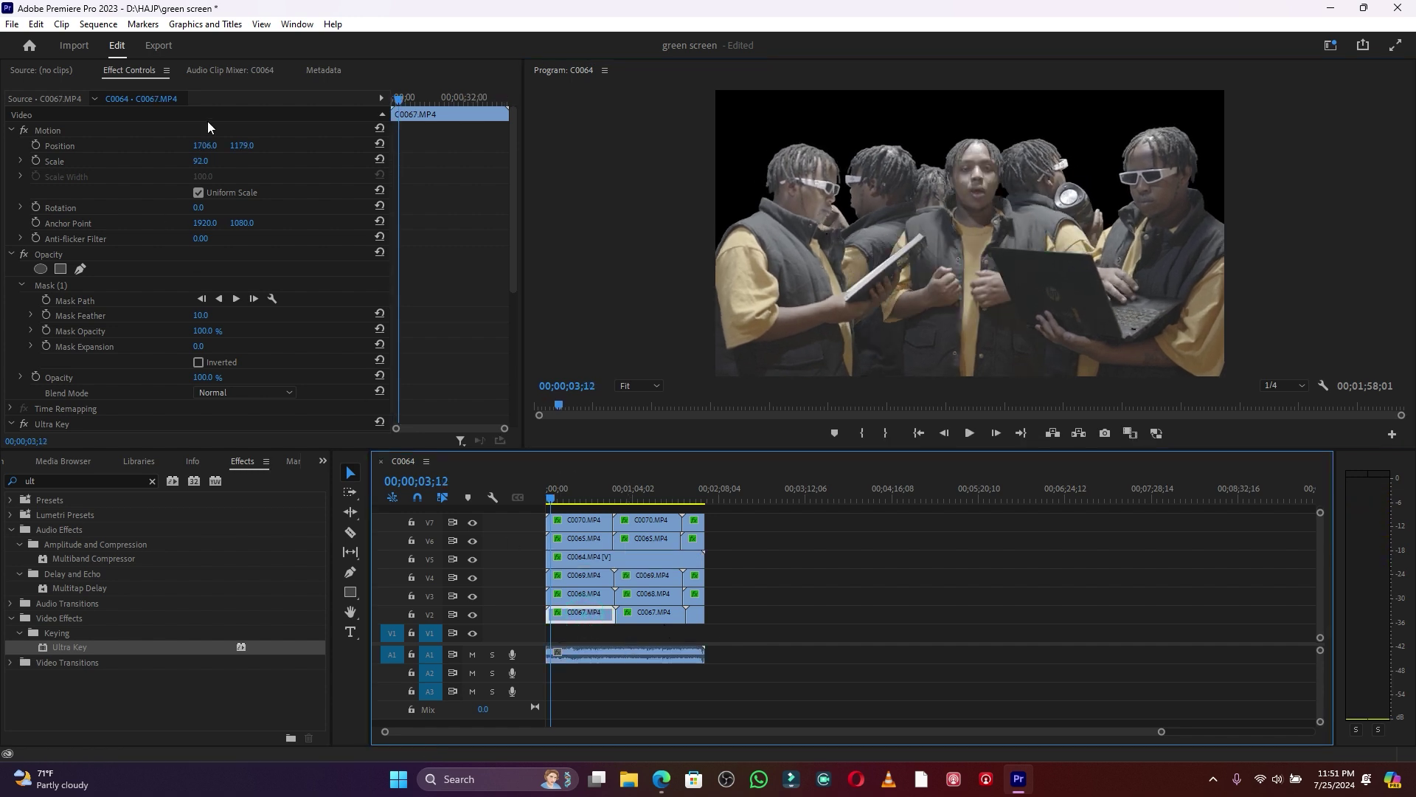
{"action": "left_click_drag", "start_coordinate": [205, 145], "coordinate": [317, 145]}
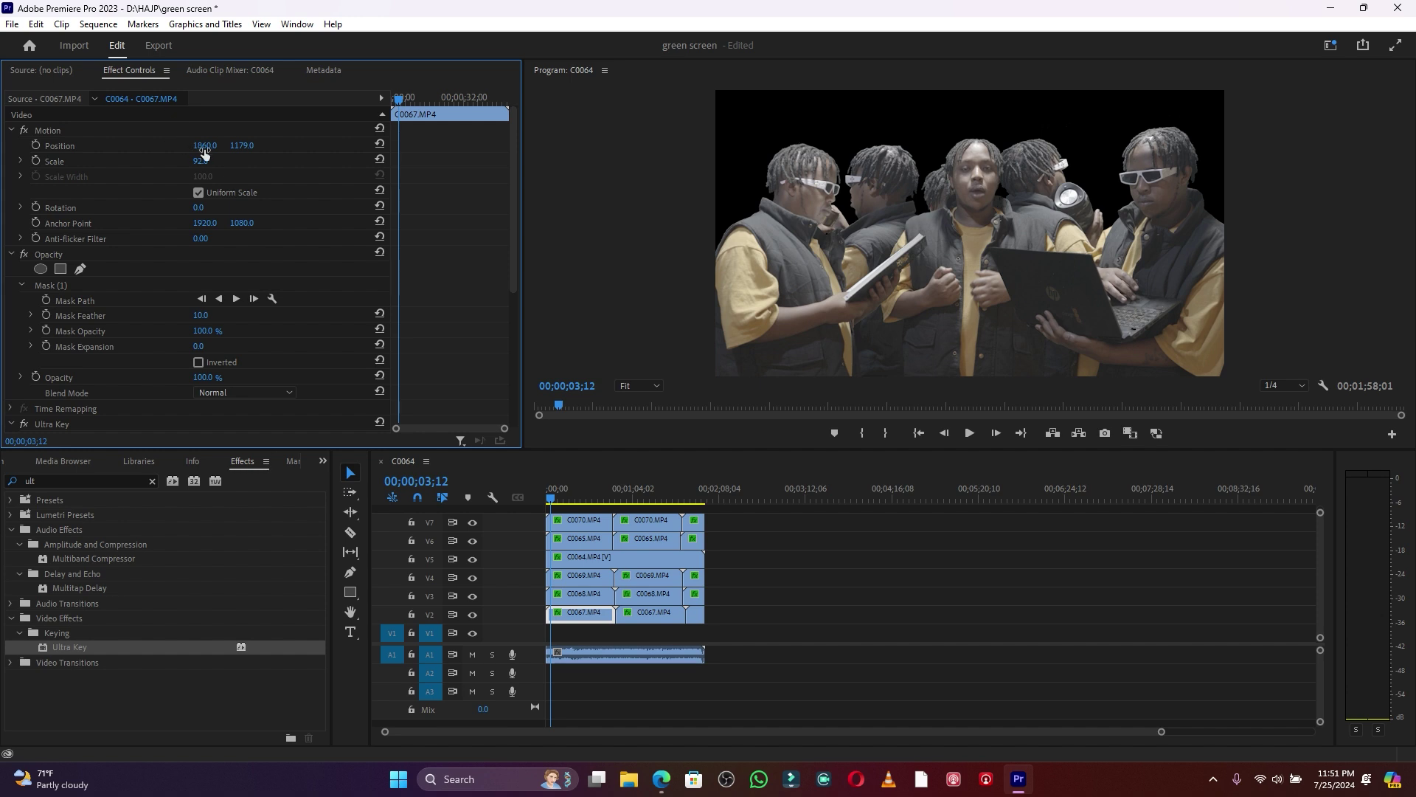
{"action": "left_click_drag", "start_coordinate": [241, 146], "coordinate": [255, 145]}
Copy the horizontal Position value 1860 to the second and third C0067.MP4 clips on V2
{"action": "left_click", "coordinate": [208, 145]}
{"action": "key", "text": "ctrl+c"}
{"action": "left_click", "coordinate": [640, 612]}
{"action": "left_click", "coordinate": [204, 146]}
{"action": "key", "text": "ctrl+v"}
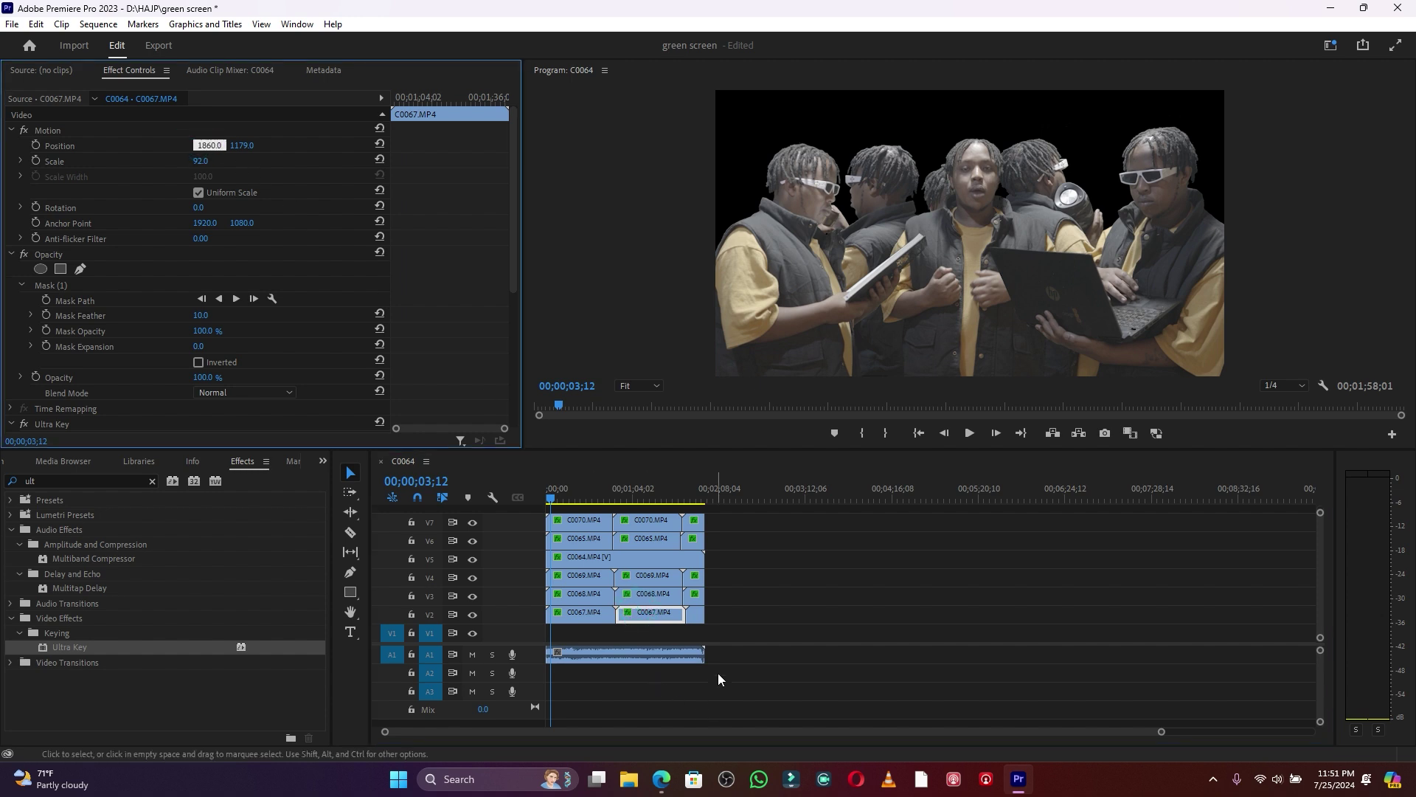
{"action": "left_click", "coordinate": [694, 614]}
{"action": "left_click", "coordinate": [203, 146]}
{"action": "key", "text": "ctrl+v"}
{"action": "left_click", "coordinate": [439, 274]}
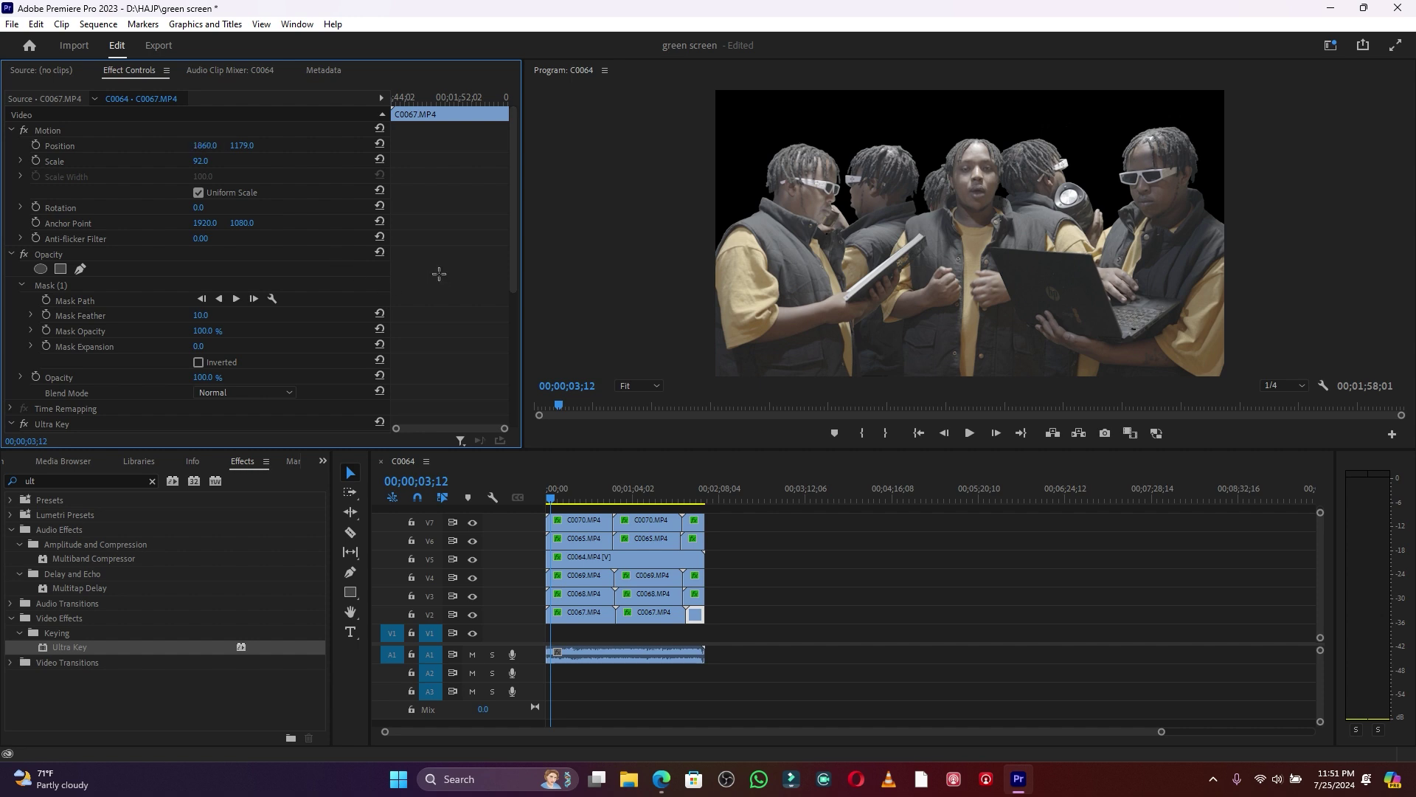
Import the background image t0zz7pm7hbg71.jpg and place it on V1 beneath the whole length of the stacked clips
{"action": "left_click", "coordinate": [592, 633]}
{"action": "key", "text": "ctrl+i"}
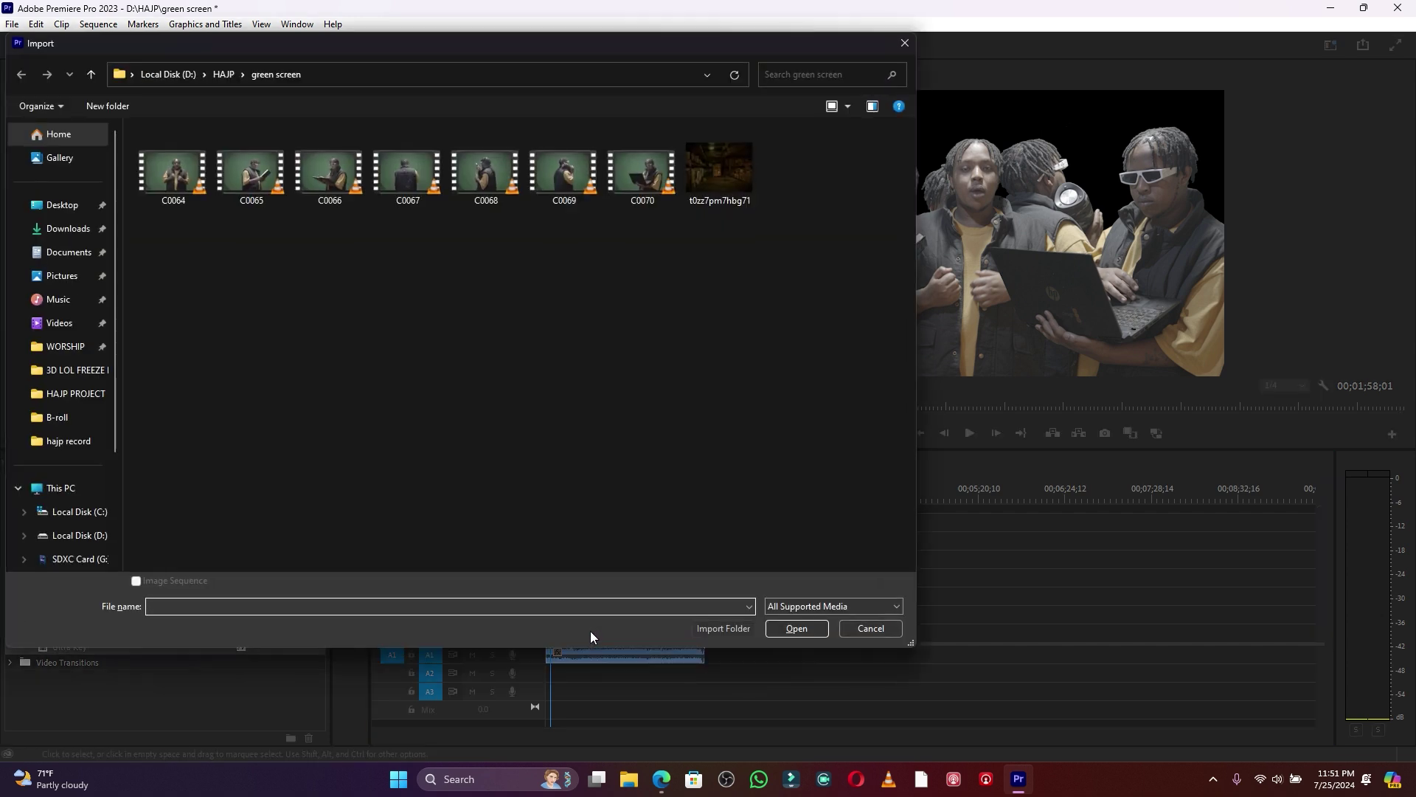
{"action": "double_click", "coordinate": [728, 175]}
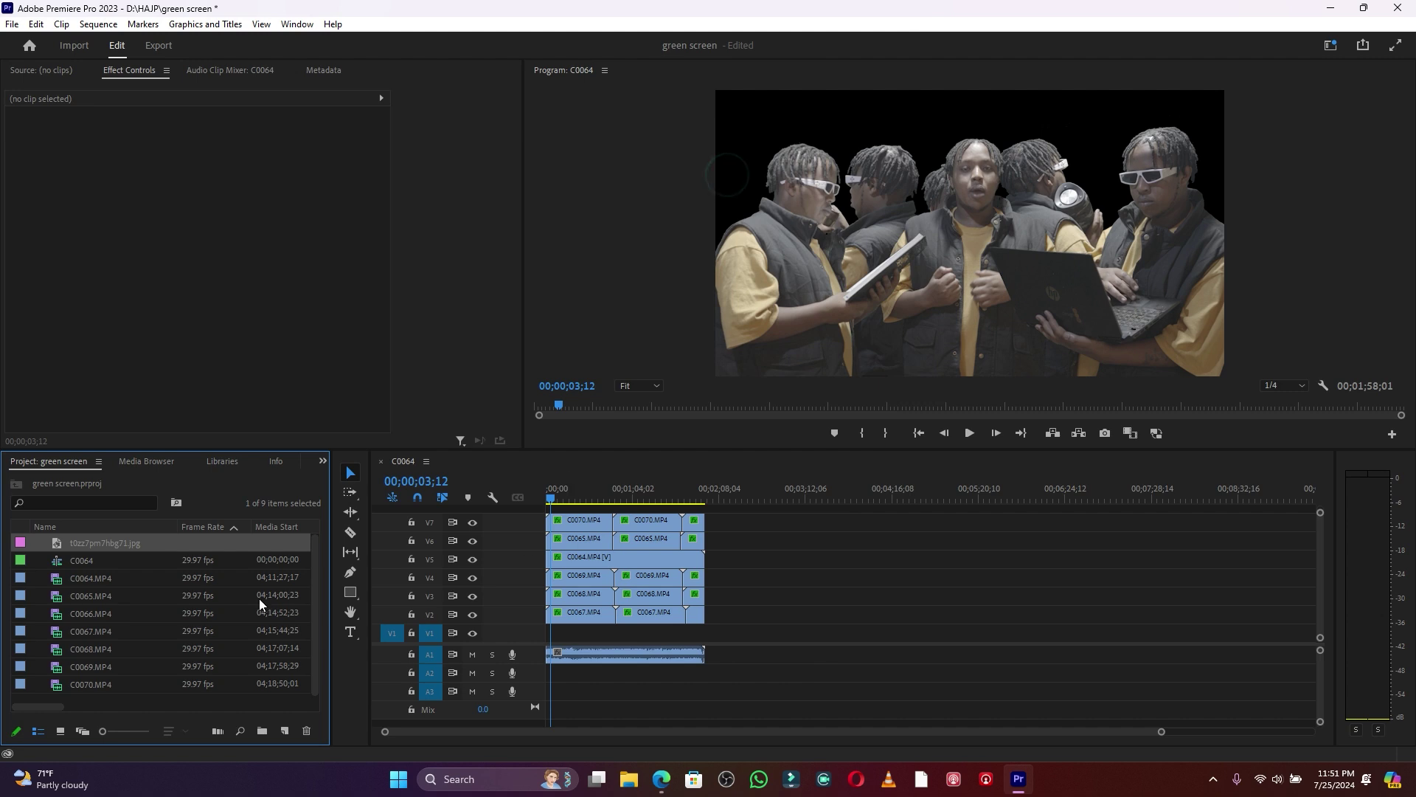
{"action": "left_click_drag", "start_coordinate": [59, 544], "coordinate": [703, 633]}
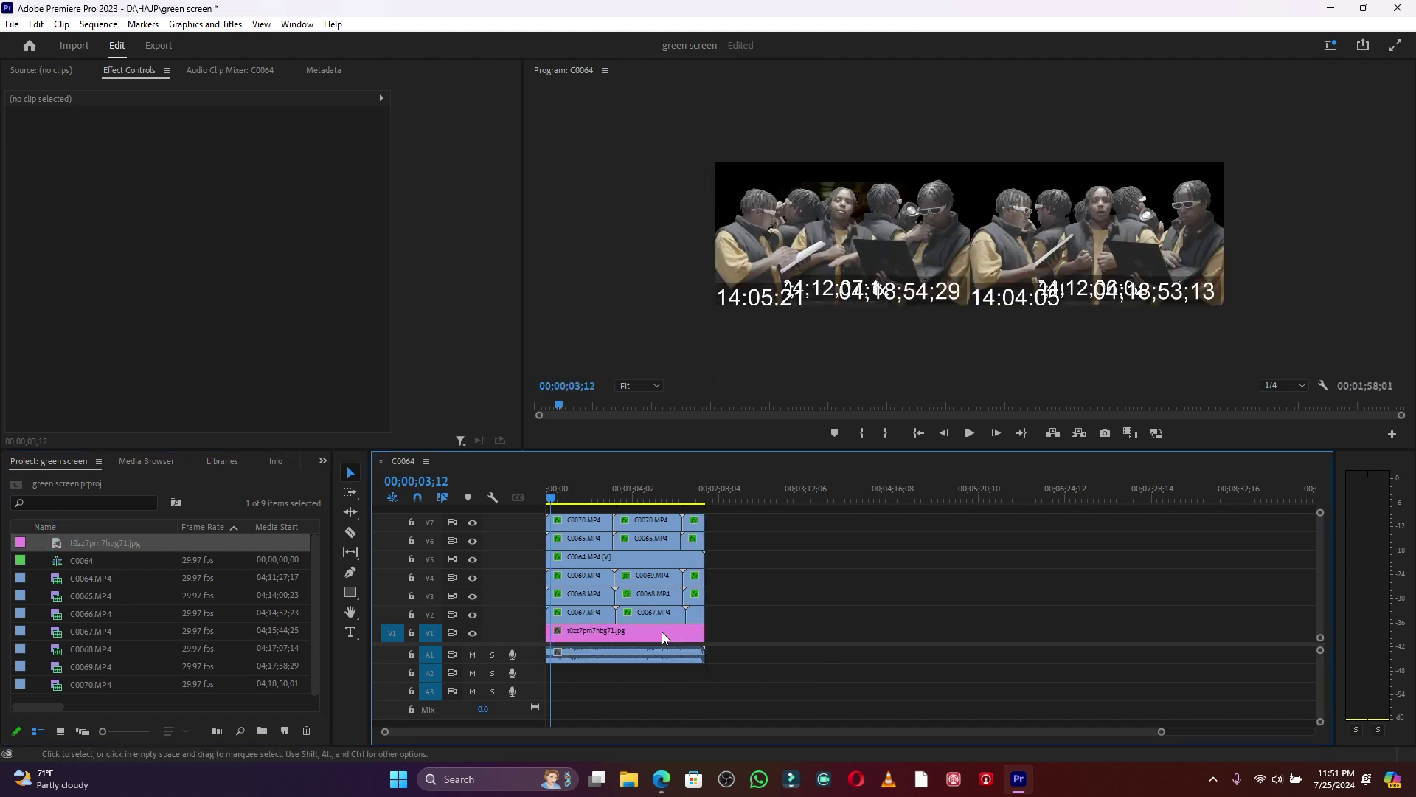
Fit the background image to the frame behind the men with Scale 250 and Position 2081, 1070
{"action": "left_click", "coordinate": [644, 636]}
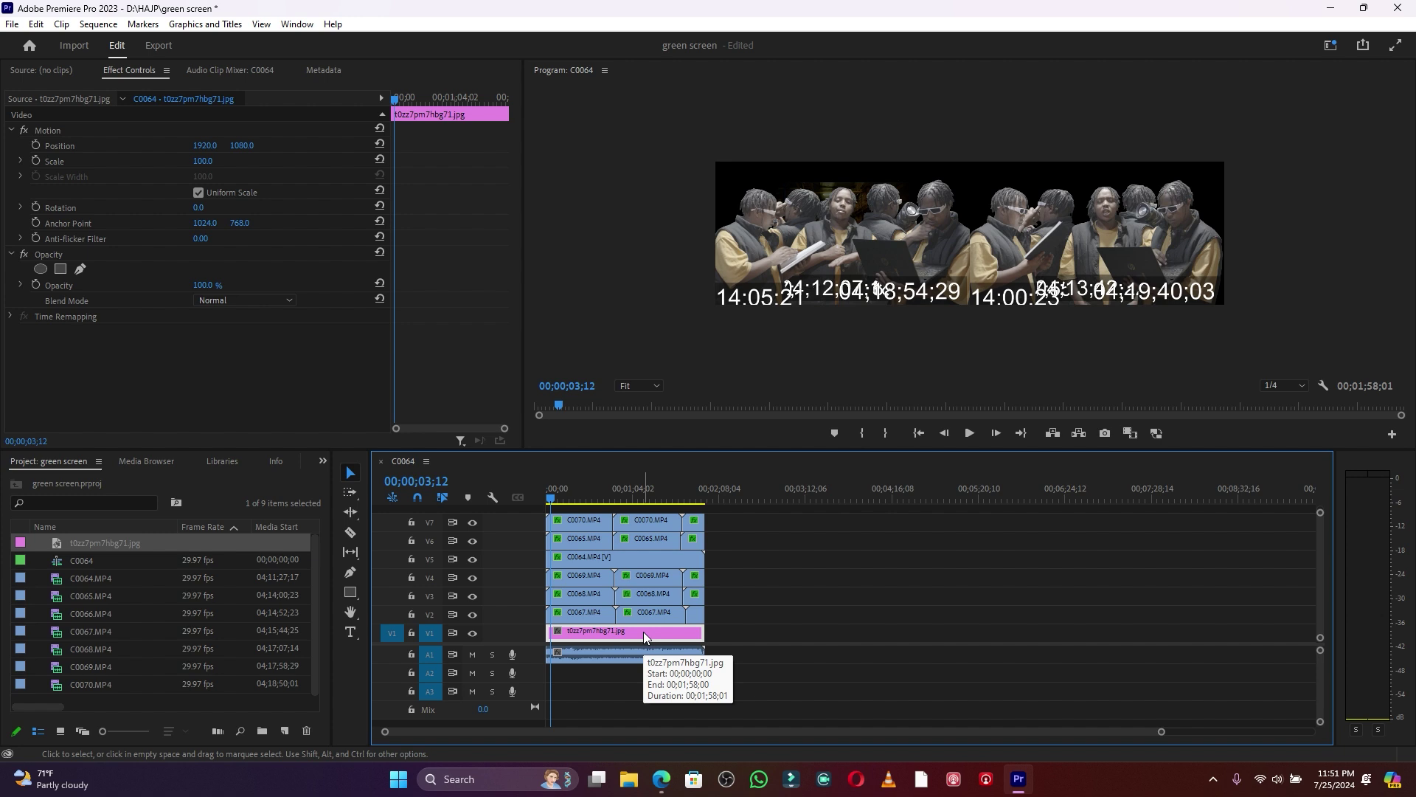
{"action": "left_click_drag", "start_coordinate": [211, 161], "coordinate": [377, 146]}
{"action": "mouse_move", "coordinate": [221, 146]}
{"action": "left_mouse_down"}
{"action": "mouse_move", "coordinate": [375, 146]}
{"action": "mouse_move", "coordinate": [206, 146]}
{"action": "left_mouse_up"}
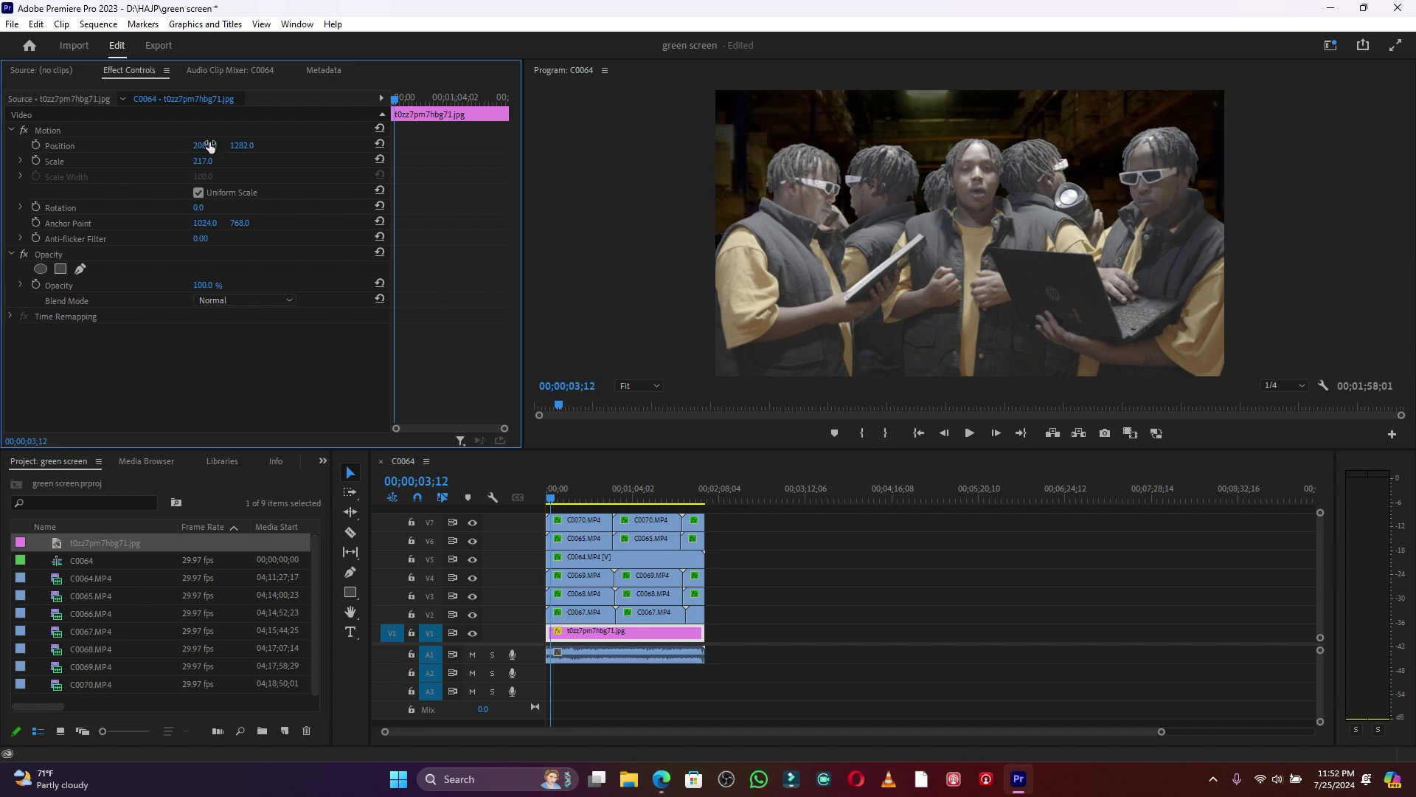
{"action": "key", "text": "space"}
{"action": "key", "text": "space"}
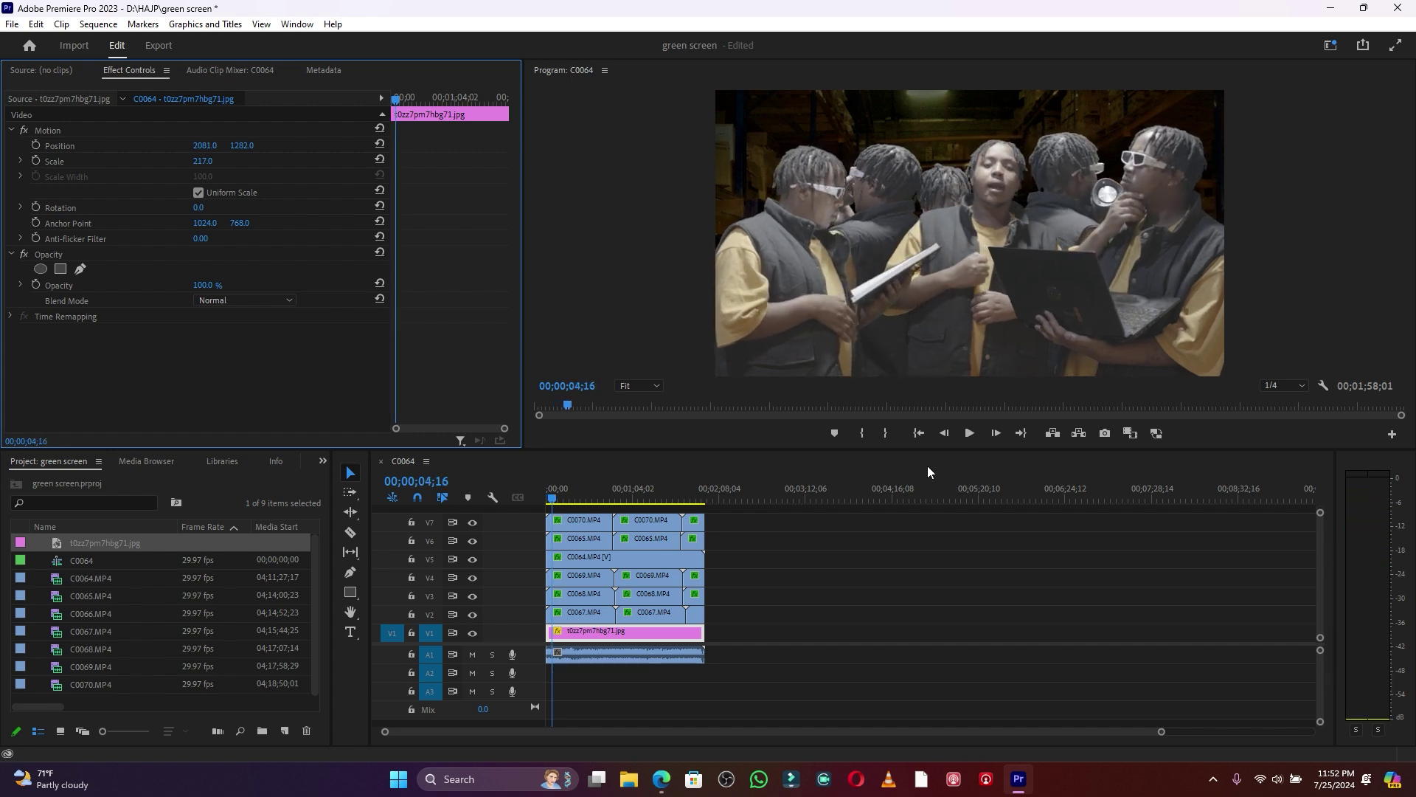
{"action": "left_click_drag", "start_coordinate": [203, 161], "coordinate": [96, 145]}
{"action": "left_click_drag", "start_coordinate": [243, 145], "coordinate": [214, 145]}
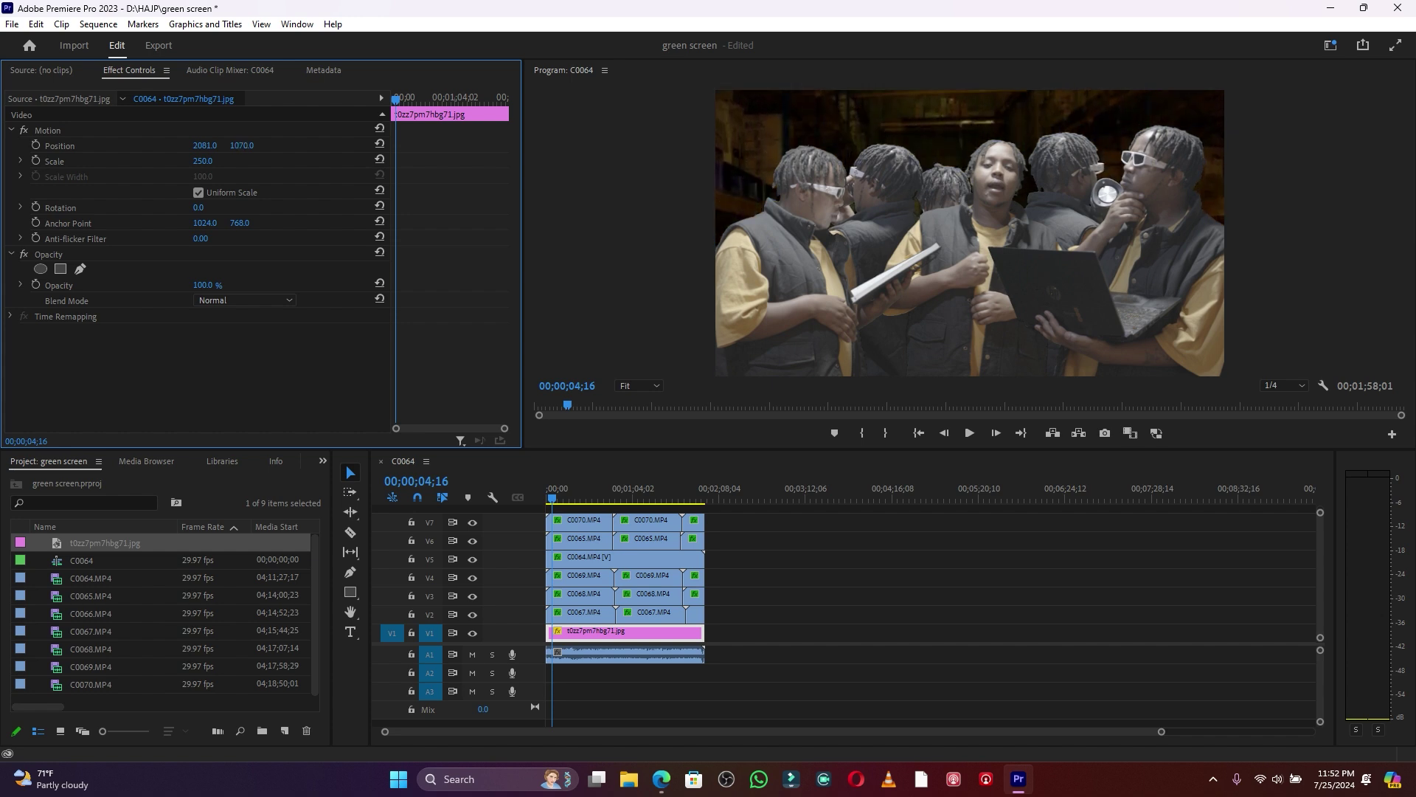
{"action": "left_click", "coordinate": [986, 652]}
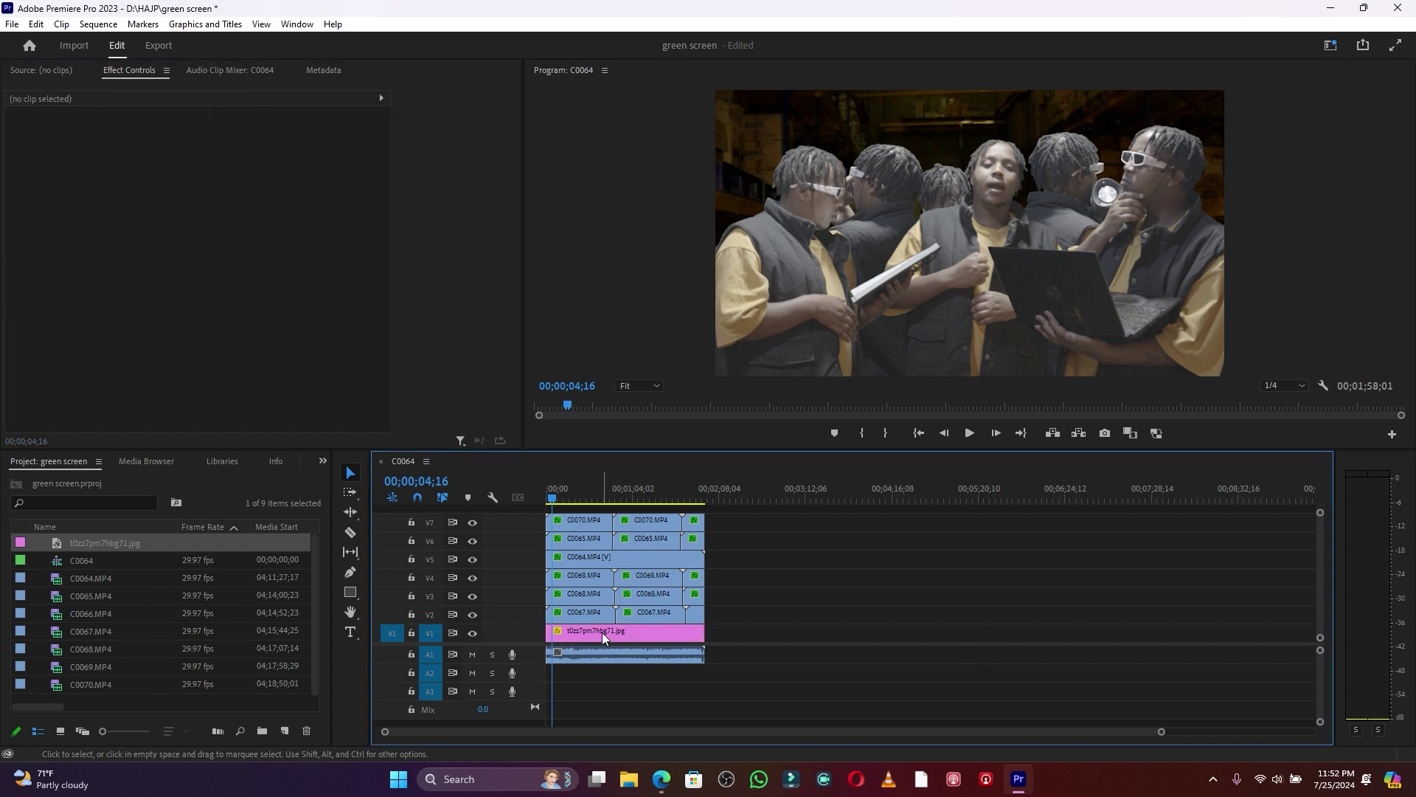
Move the background image clear of the stack on V1 and nest all the stacked clips under the default name
{"action": "left_click_drag", "start_coordinate": [601, 632], "coordinate": [680, 639]}
{"action": "left_click", "coordinate": [686, 502]}
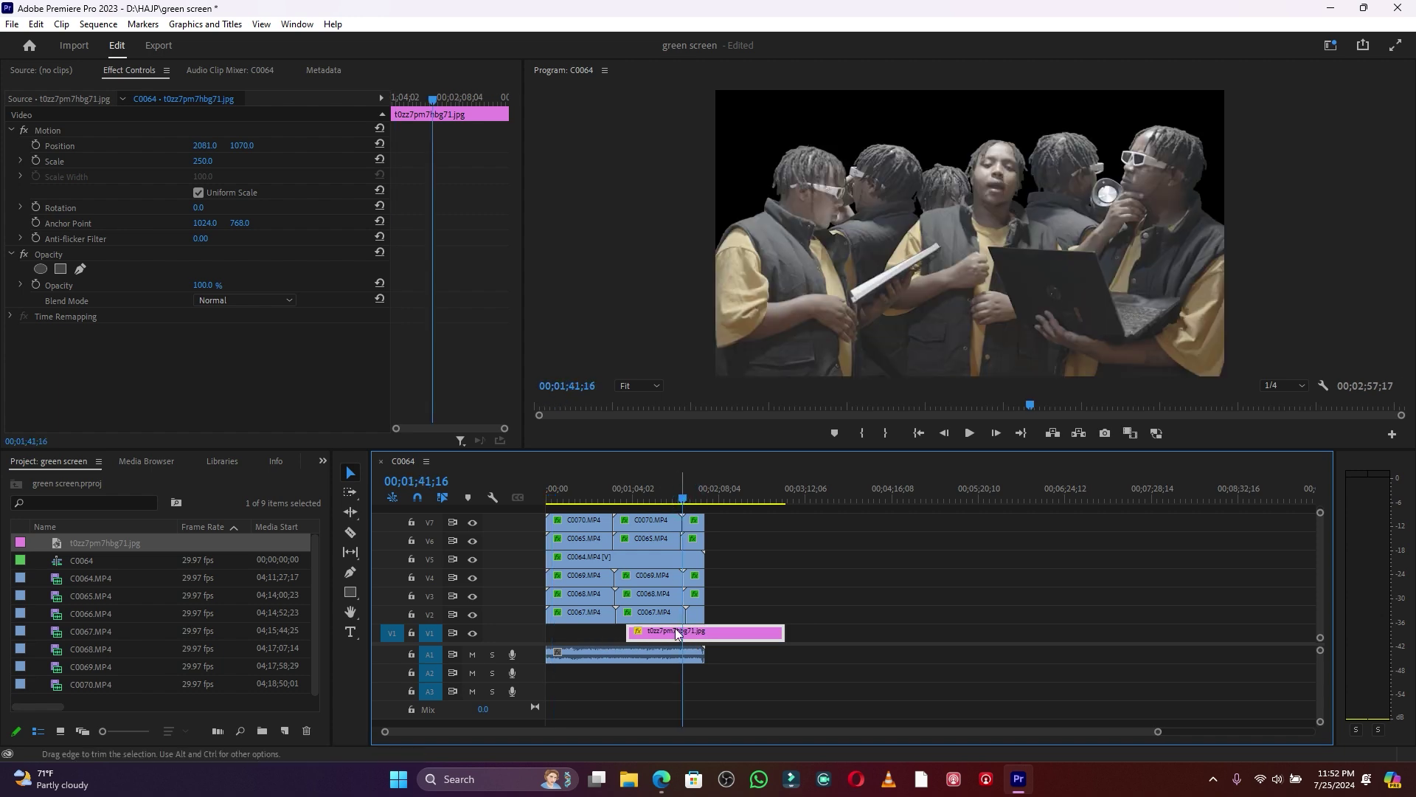
{"action": "left_click_drag", "start_coordinate": [679, 639], "coordinate": [561, 521]}
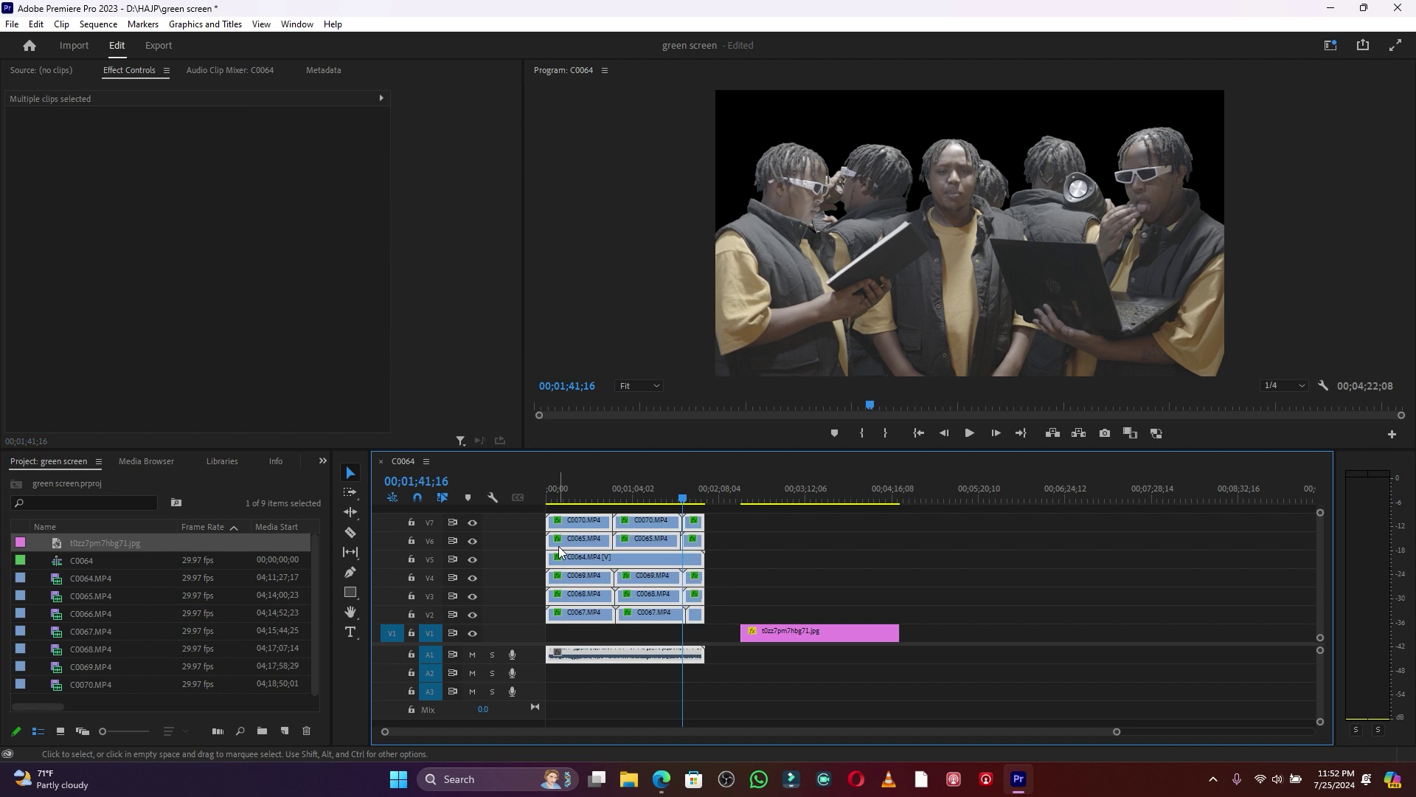
{"action": "right_click", "coordinate": [560, 521]}
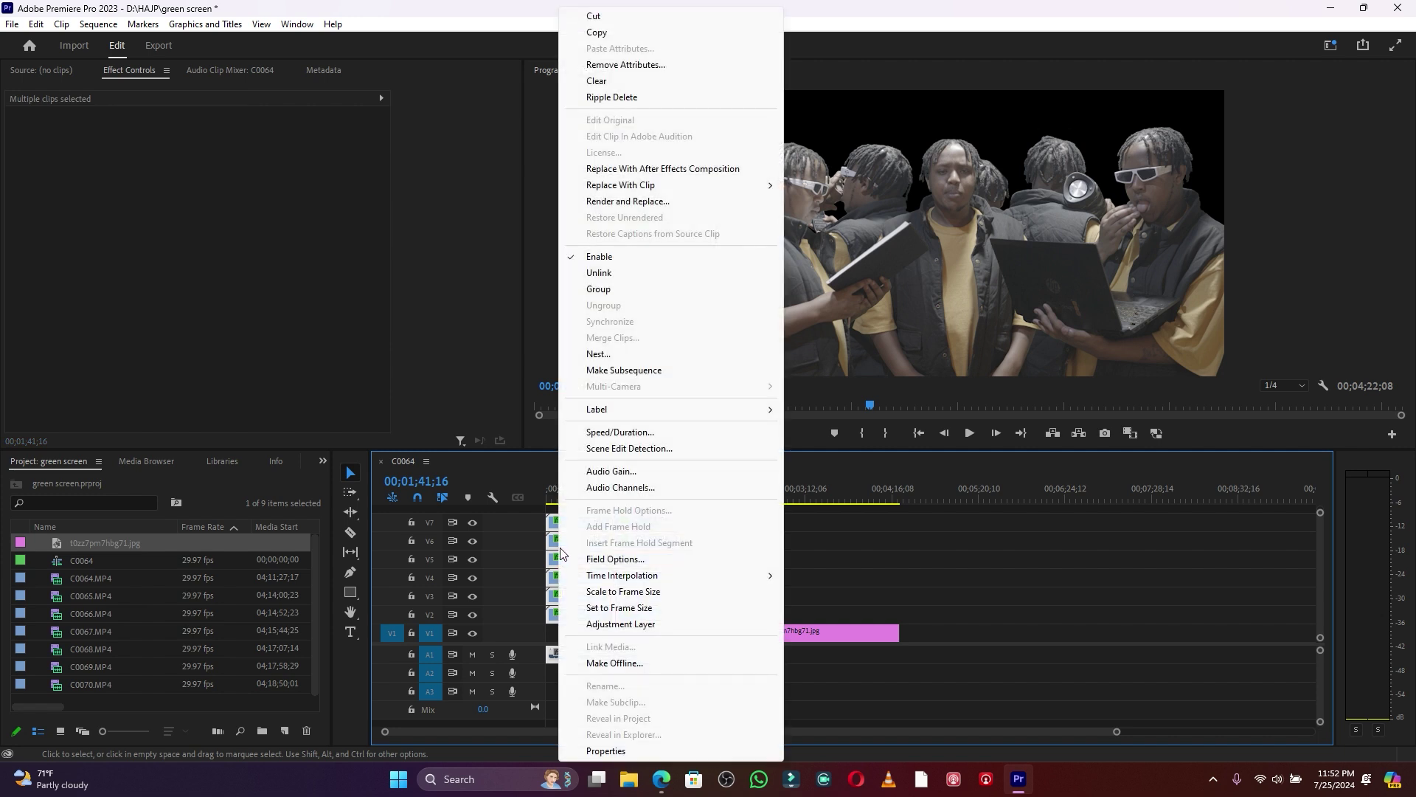
{"action": "left_click", "coordinate": [599, 354]}
{"action": "left_click", "coordinate": [668, 400]}
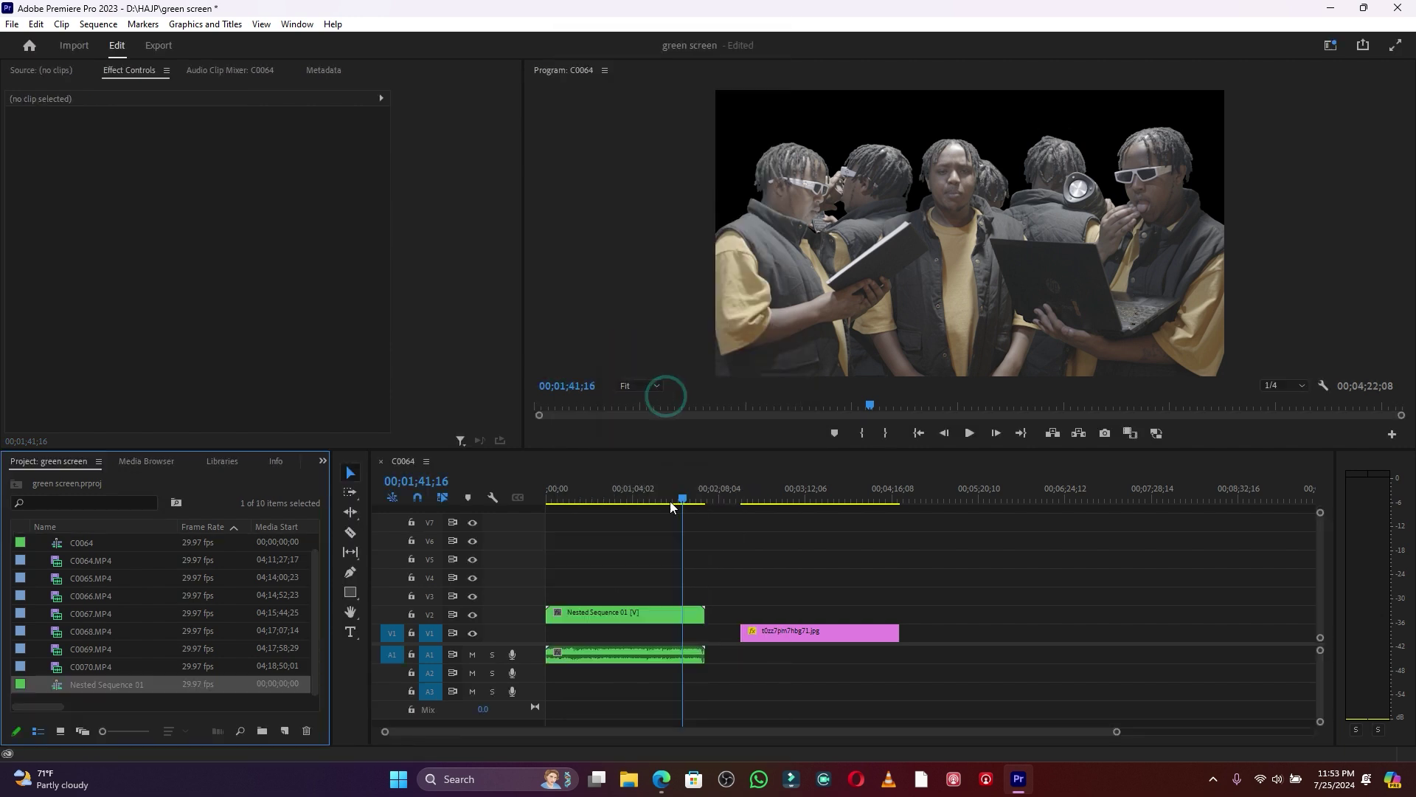
Move the background image back to the start of V1 beneath the nested sequence, and select the nested sequence
{"action": "left_click", "coordinate": [645, 617]}
{"action": "left_click_drag", "start_coordinate": [799, 632], "coordinate": [609, 635]}
{"action": "left_click", "coordinate": [633, 618]}
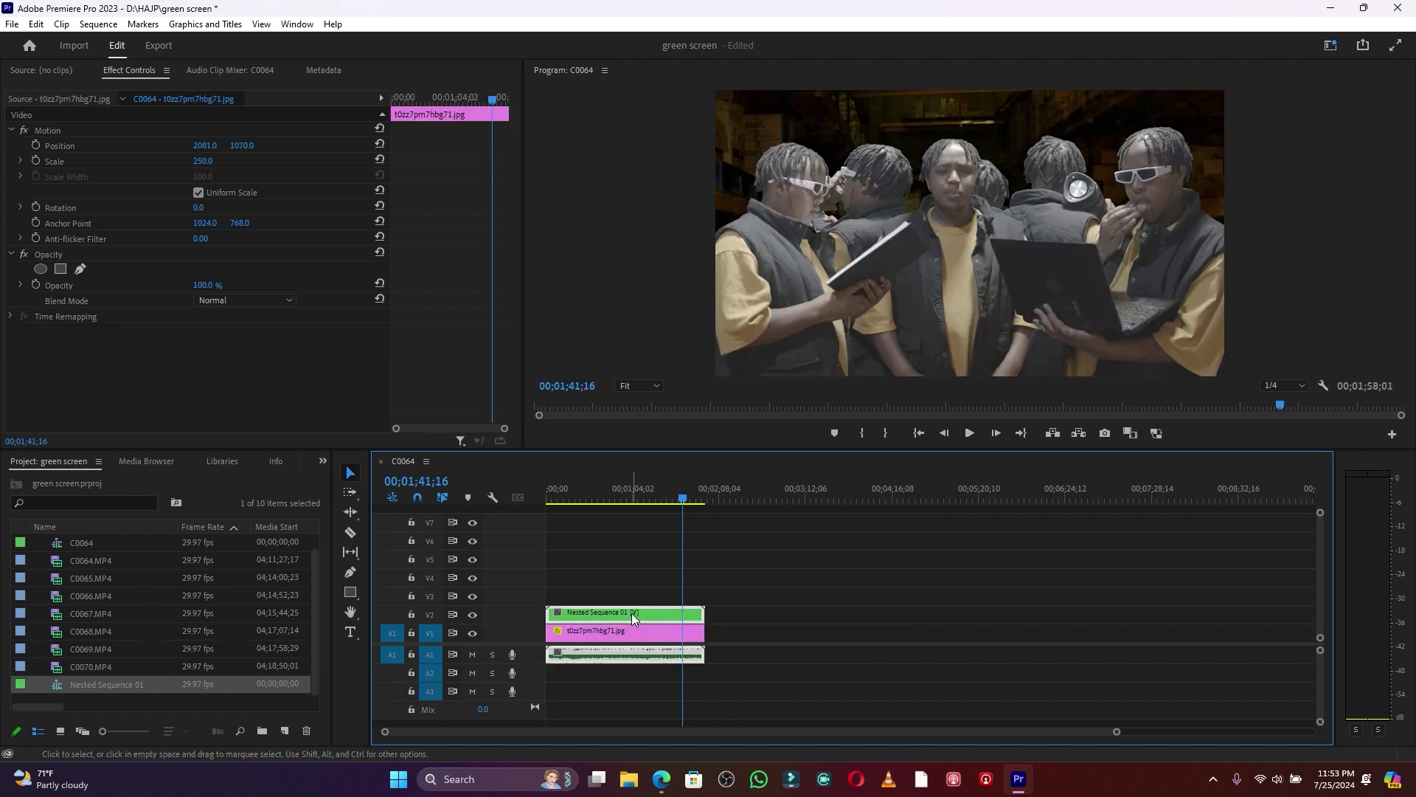
Switch to the Color workspace and set the nested sequence's Contrast to 82.6, Highlights to -48.9 and Blacks to about -42
{"action": "left_click", "coordinate": [1330, 47]}
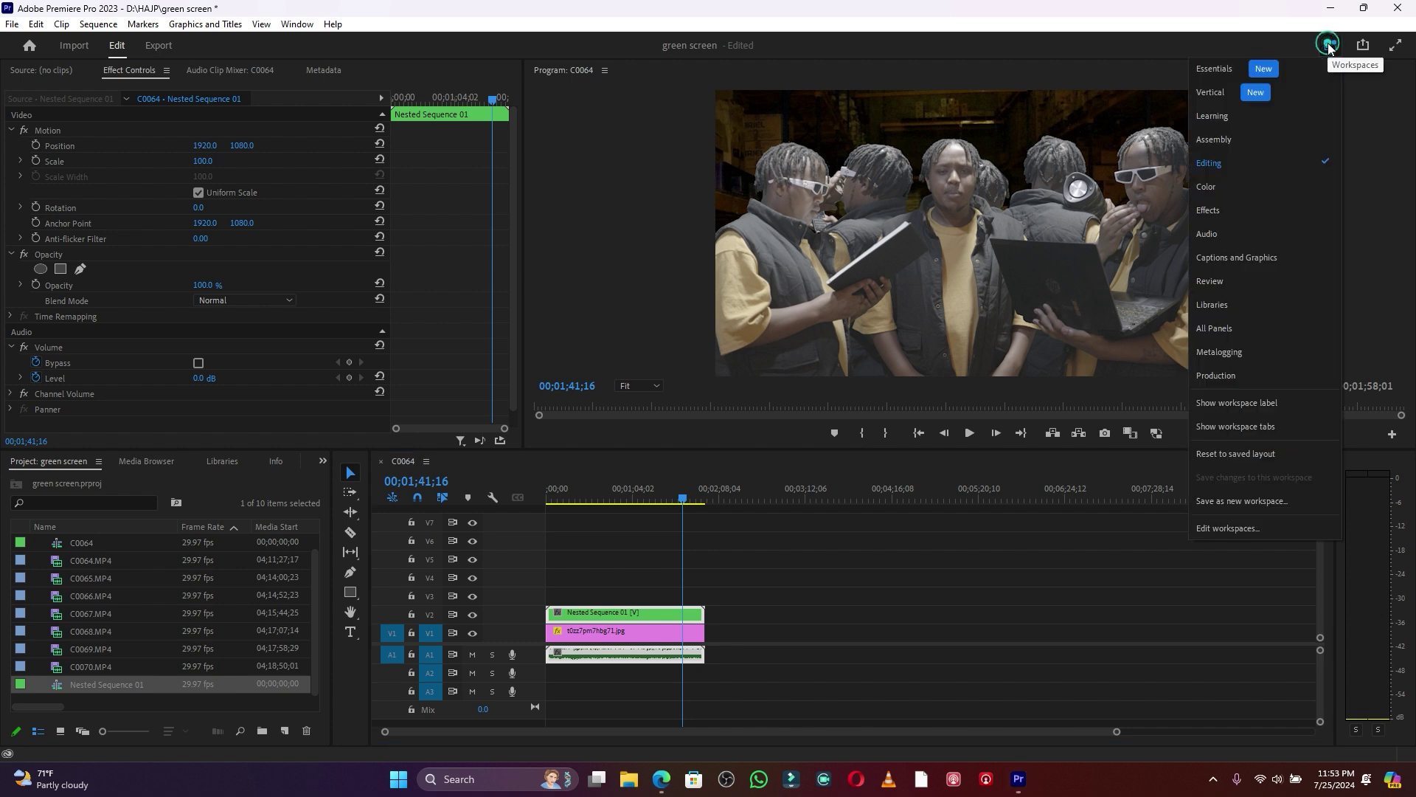
{"action": "left_click", "coordinate": [1228, 188]}
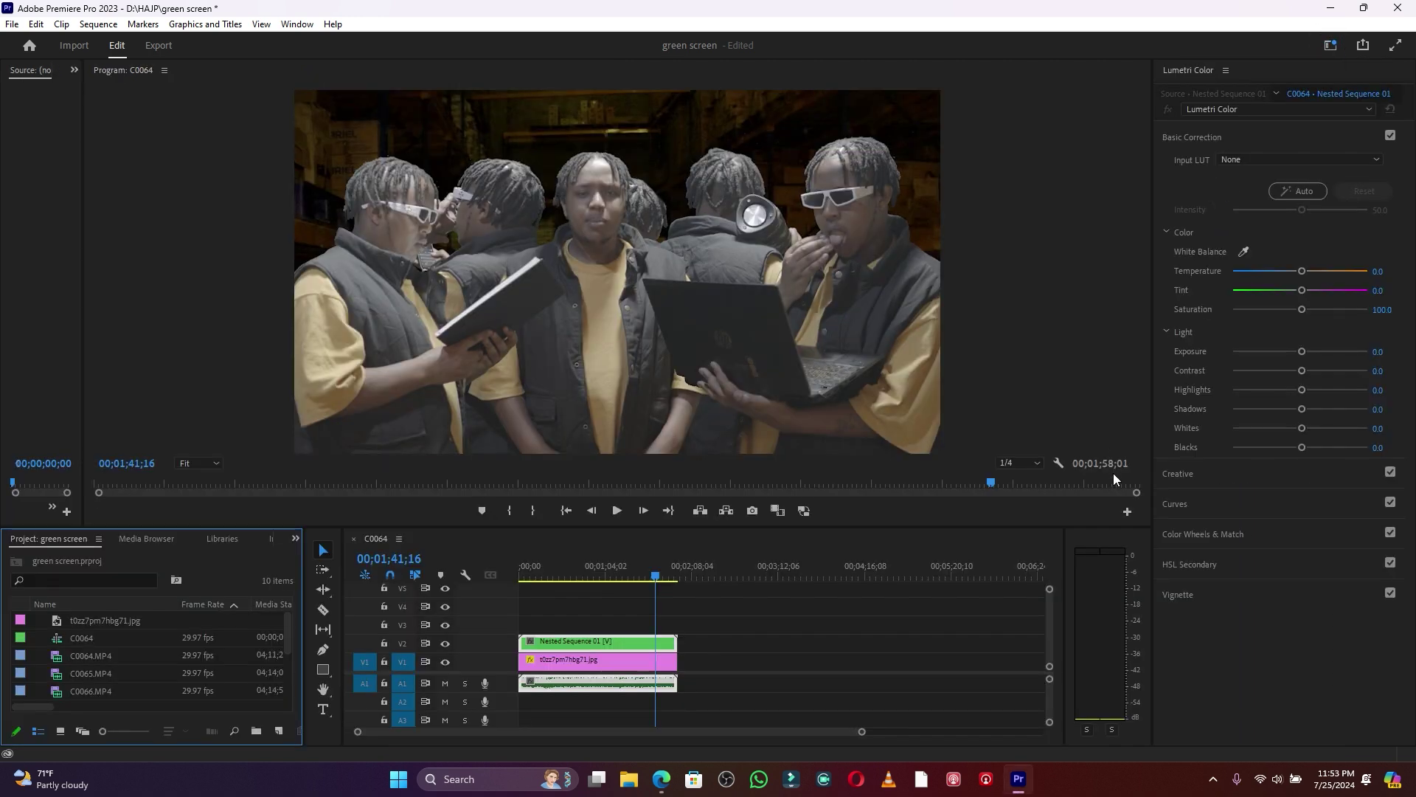
{"action": "left_click_drag", "start_coordinate": [1304, 370], "coordinate": [1323, 370]}
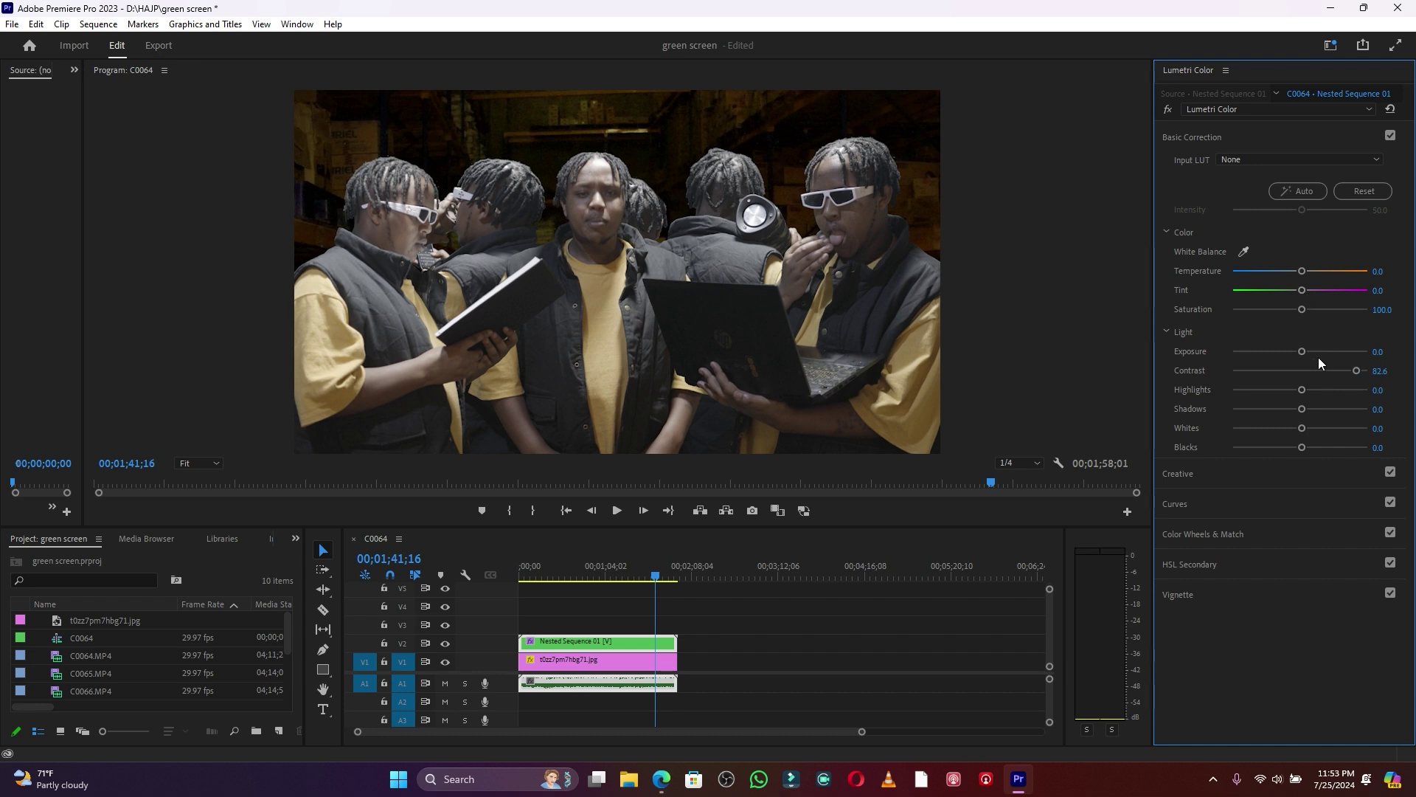
{"action": "left_click_drag", "start_coordinate": [1302, 391], "coordinate": [1268, 392]}
{"action": "left_click_drag", "start_coordinate": [1302, 447], "coordinate": [1266, 448]}
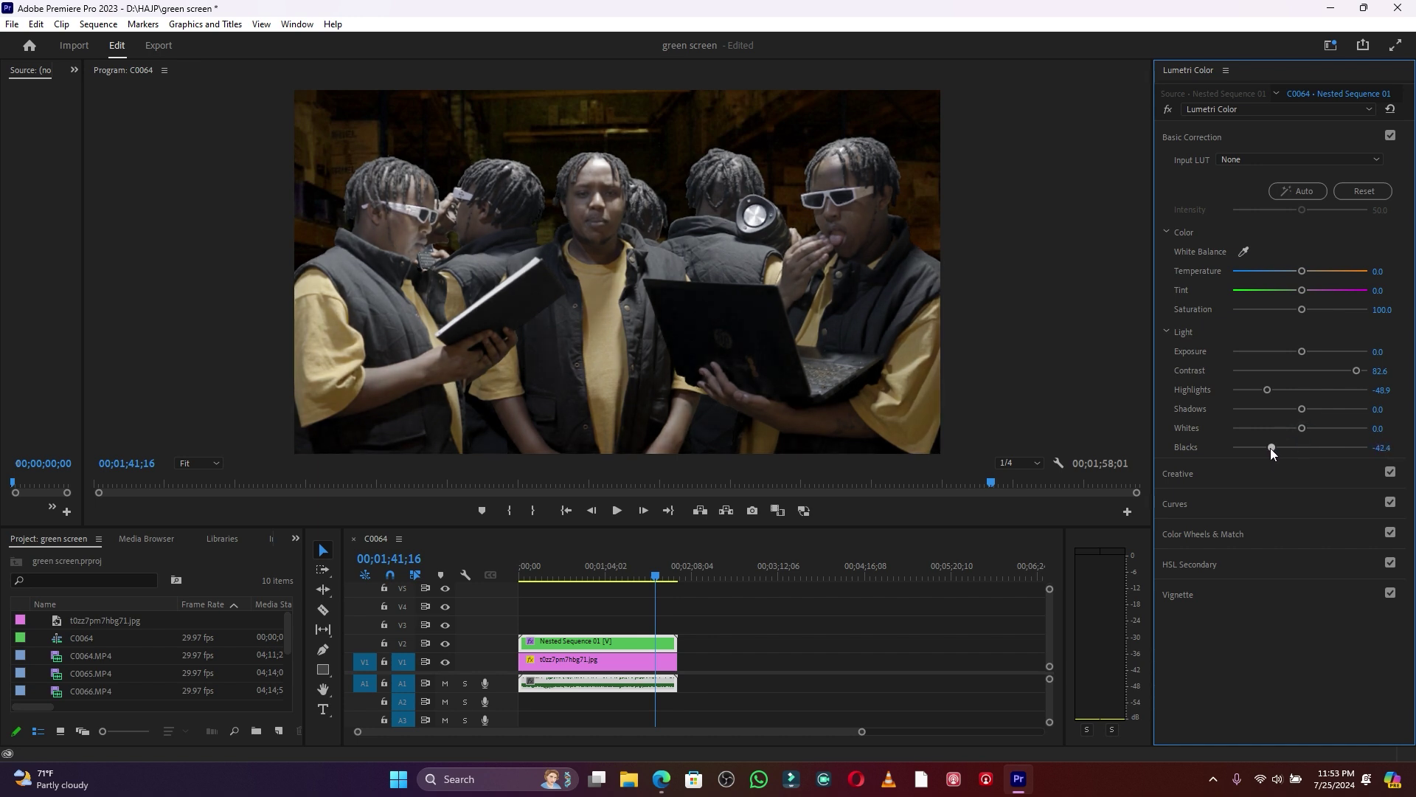
Set the nested sequence's Temperature to 18.5 and Saturation to 135.9 in the basic color correction
{"action": "left_click_drag", "start_coordinate": [1303, 272], "coordinate": [1313, 273]}
{"action": "left_click_drag", "start_coordinate": [1302, 310], "coordinate": [1317, 314]}
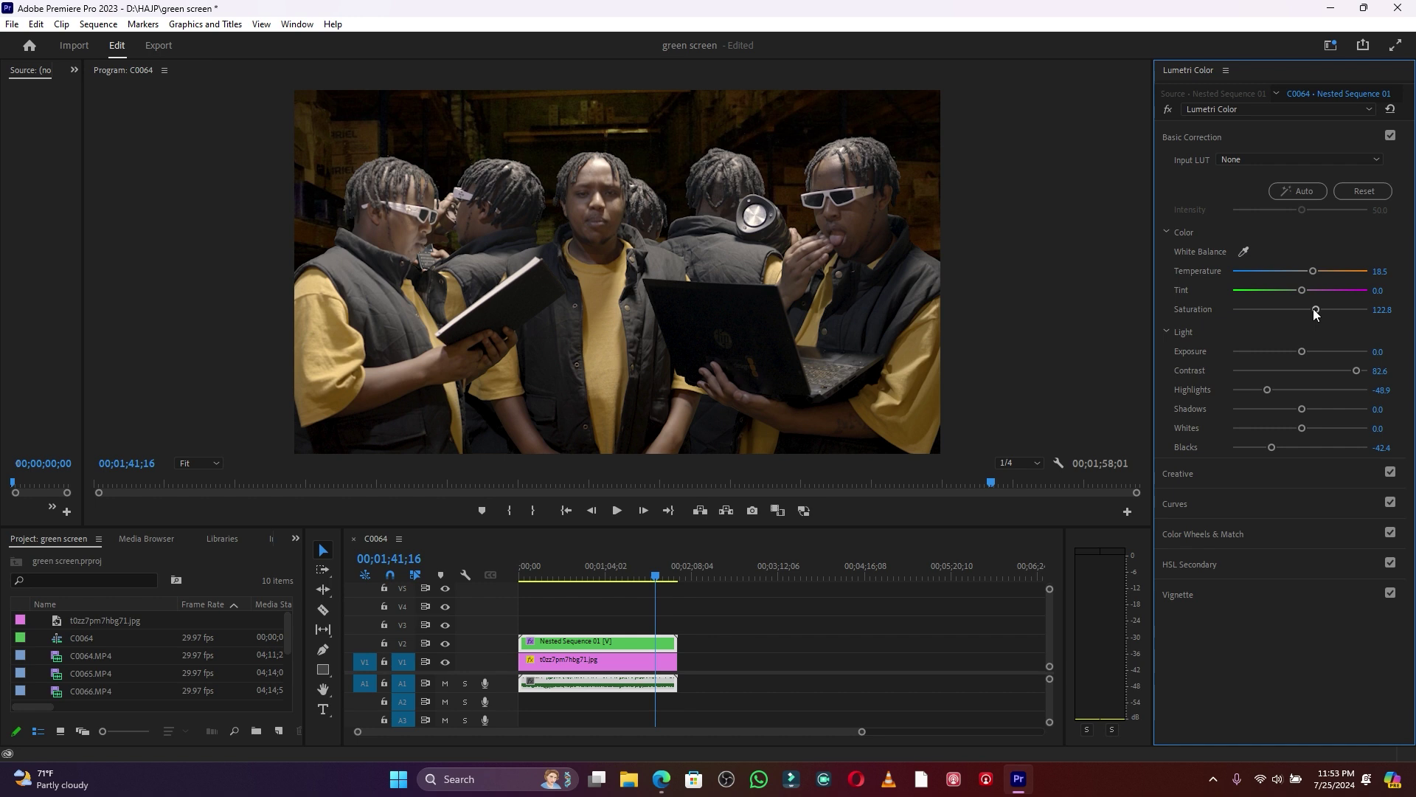
{"action": "left_click_drag", "start_coordinate": [1317, 309], "coordinate": [1325, 310]}
{"action": "left_click", "coordinate": [1197, 137]}
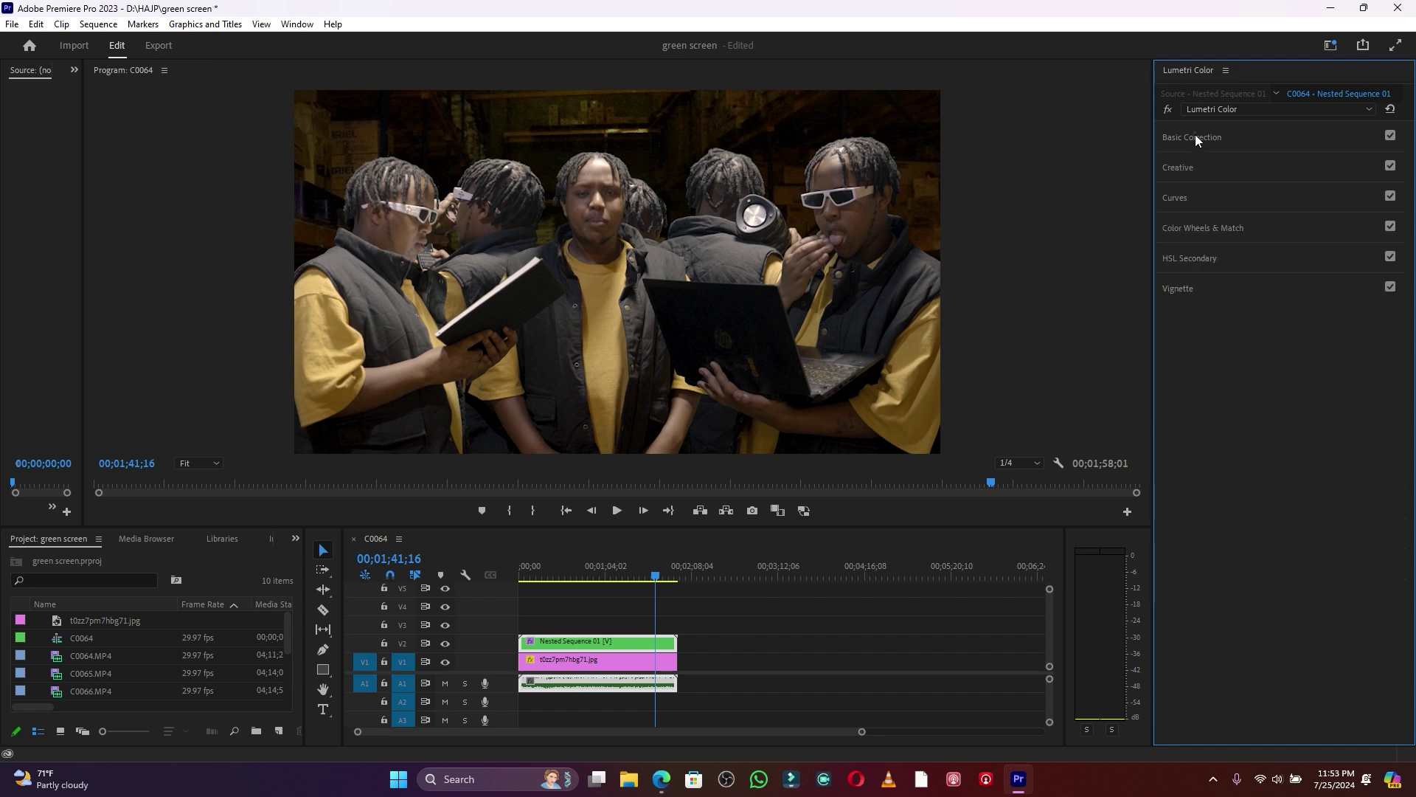
Build an HSL Secondary key from the red preset, widening its hue range toward yellow and trimming the darkest luminance to isolate the skin tones
{"action": "left_click", "coordinate": [1197, 256]}
{"action": "left_click", "coordinate": [1219, 323]}
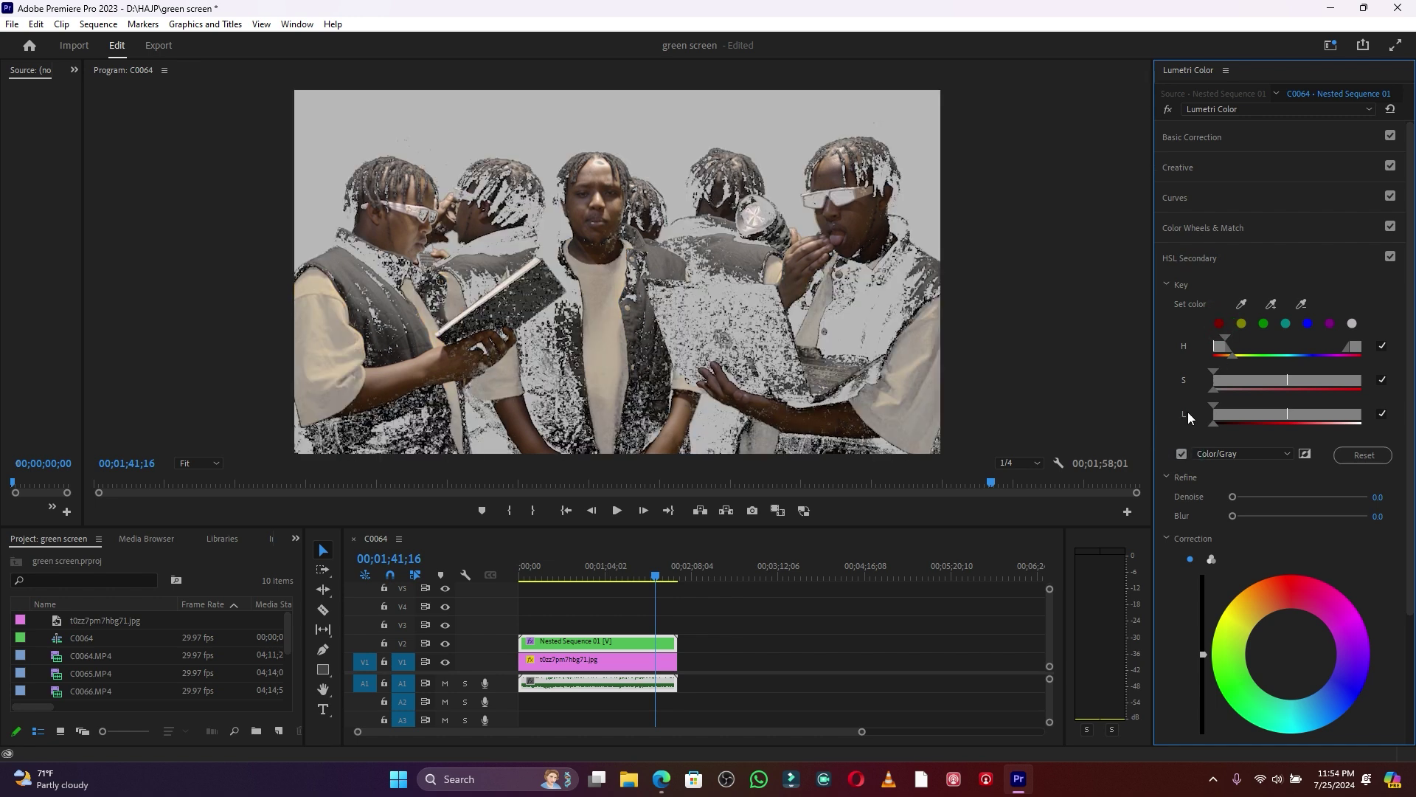
{"action": "left_click_drag", "start_coordinate": [1228, 336], "coordinate": [1233, 338]}
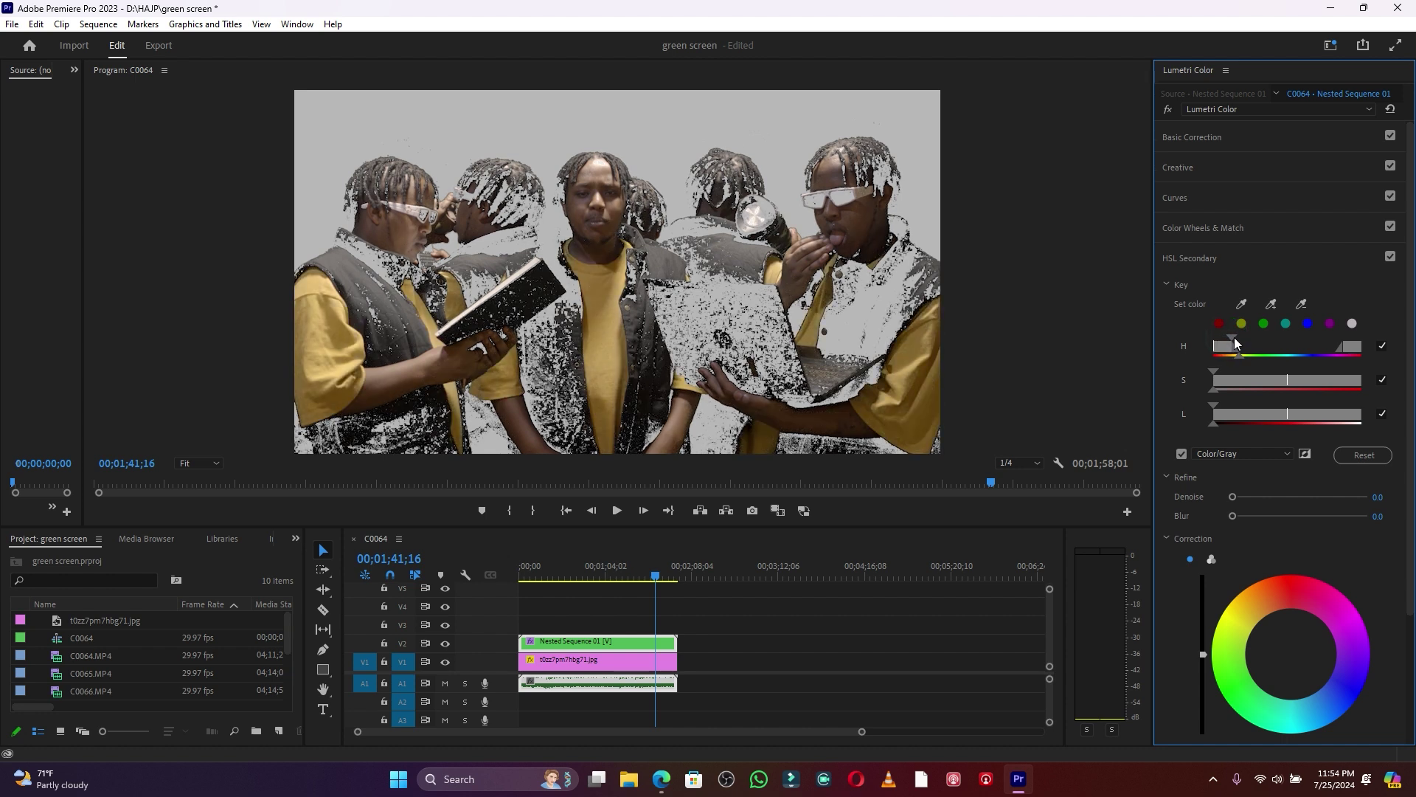
{"action": "left_click_drag", "start_coordinate": [1234, 409], "coordinate": [1255, 411]}
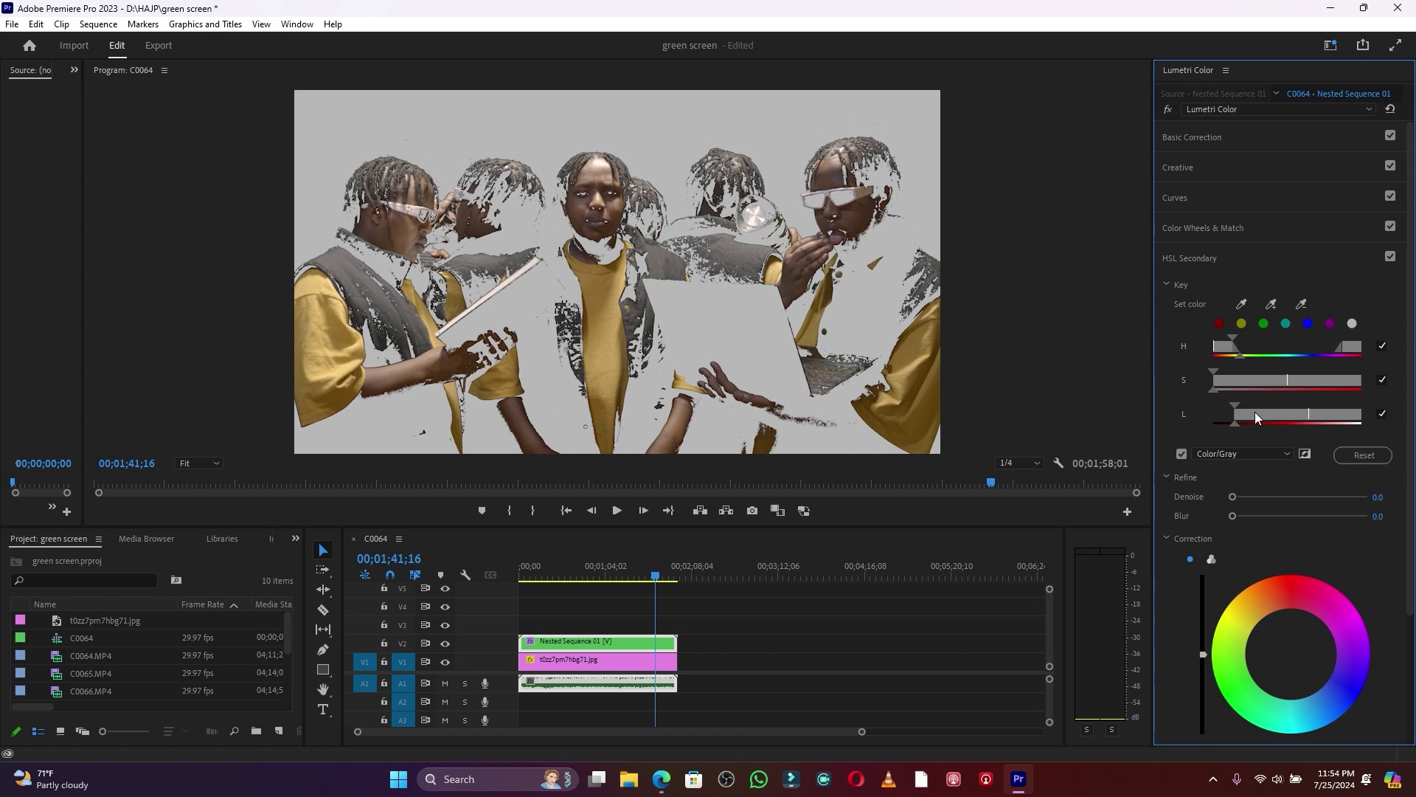
{"action": "mouse_move", "coordinate": [1262, 411]}
{"action": "left_mouse_down"}
{"action": "mouse_move", "coordinate": [1273, 408]}
{"action": "mouse_move", "coordinate": [1249, 410]}
{"action": "left_mouse_up"}
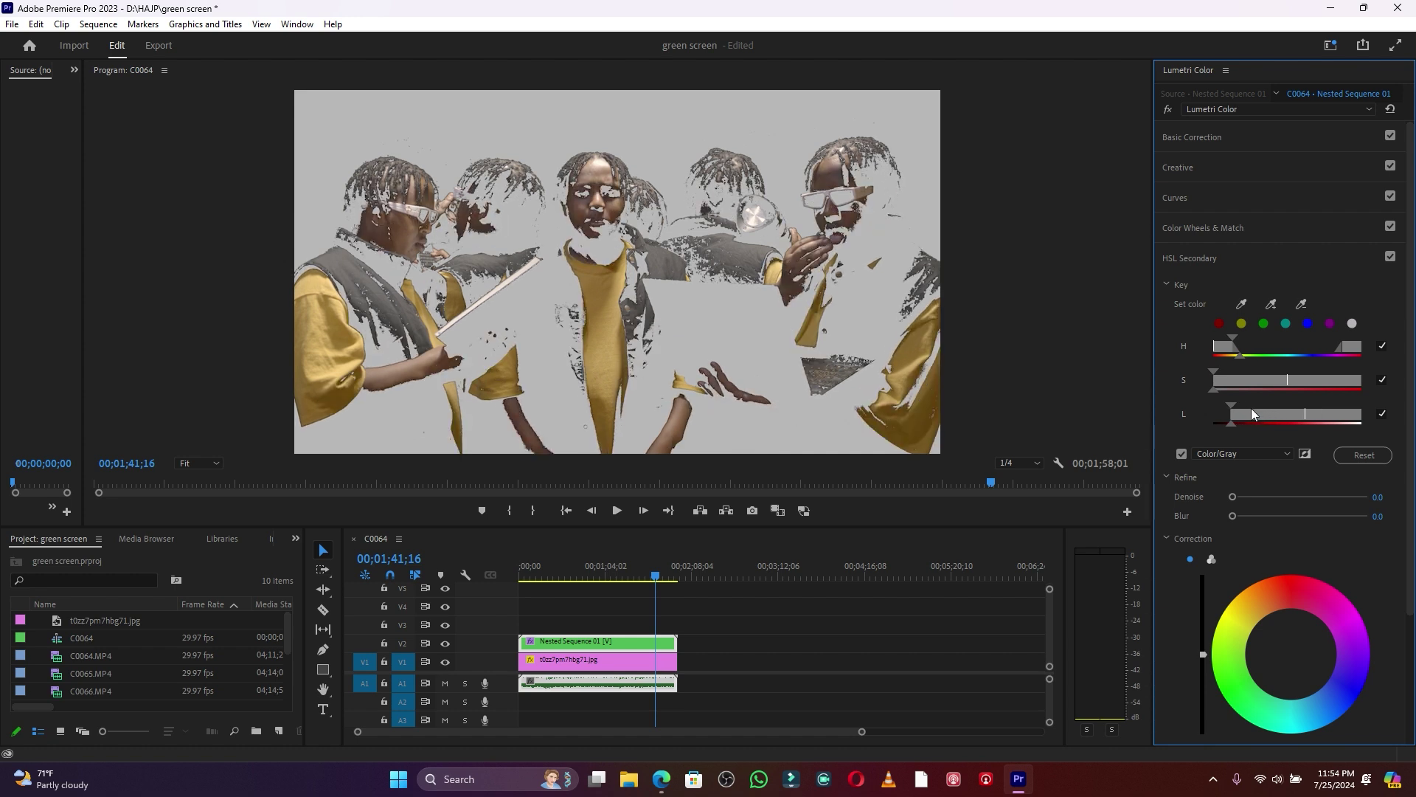
{"action": "left_click_drag", "start_coordinate": [1228, 346], "coordinate": [1245, 348]}
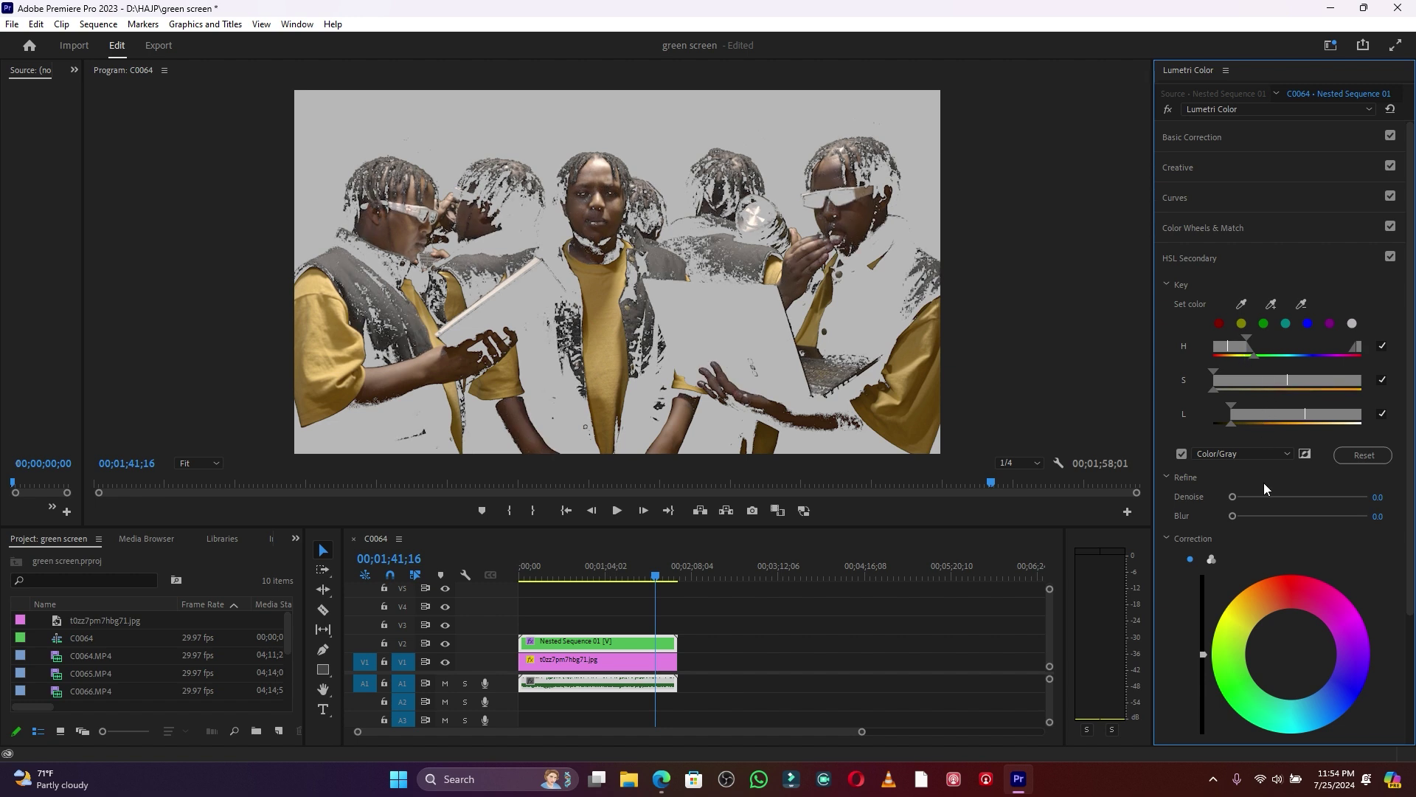
Refine the HSL Secondary key with Blur 6.2, tint it slightly toward orange, set its Saturation to 120.7, and turn off the mask preview
{"action": "left_click_drag", "start_coordinate": [1232, 516], "coordinate": [1260, 516]}
{"action": "left_click_drag", "start_coordinate": [1292, 656], "coordinate": [1286, 647]}
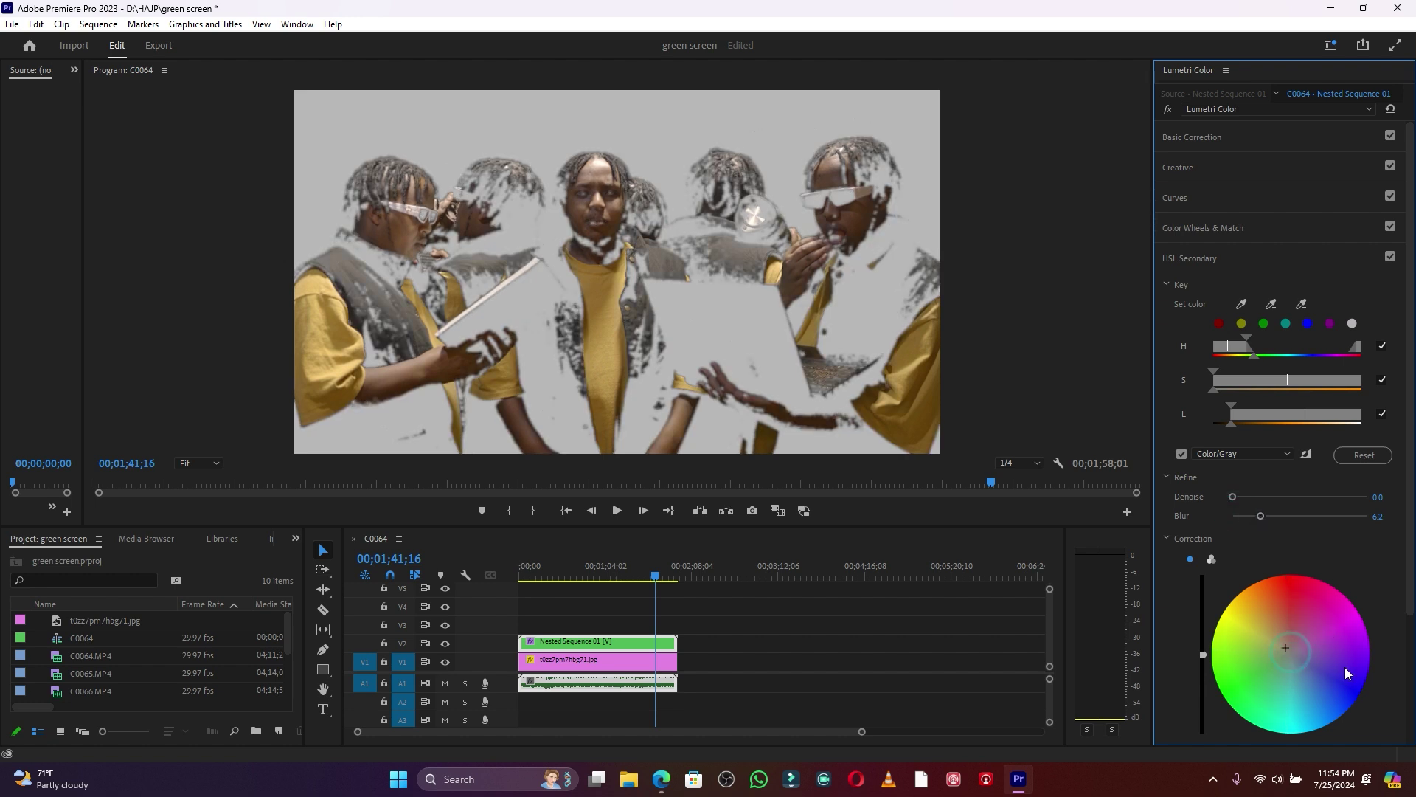
{"action": "scroll", "coordinate": [1344, 668], "scroll_direction": "down", "scroll_amount": 3}
{"action": "scroll", "coordinate": [1318, 703], "scroll_direction": "down", "scroll_amount": 1}
{"action": "left_click_drag", "start_coordinate": [1303, 684], "coordinate": [1323, 684]}
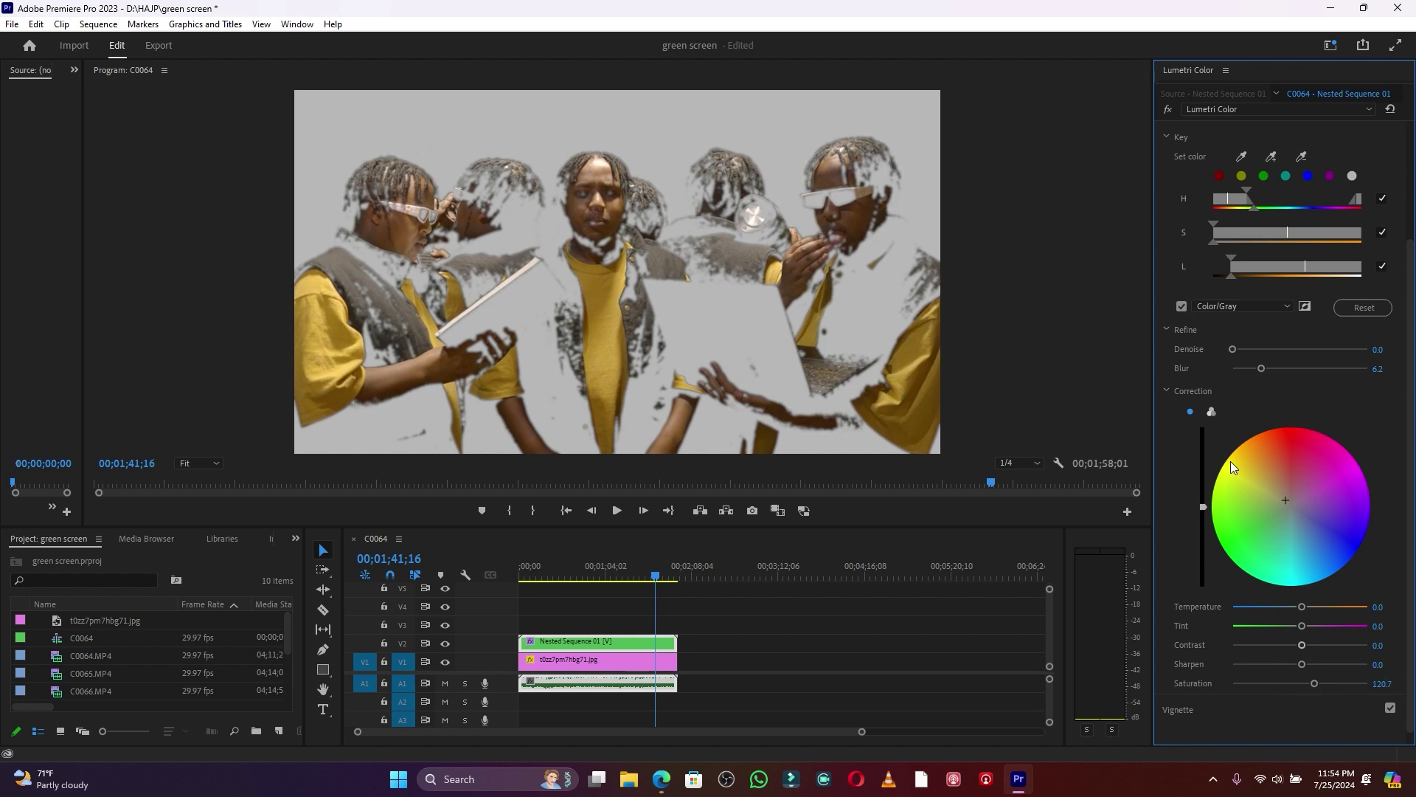
{"action": "left_click", "coordinate": [1183, 306]}
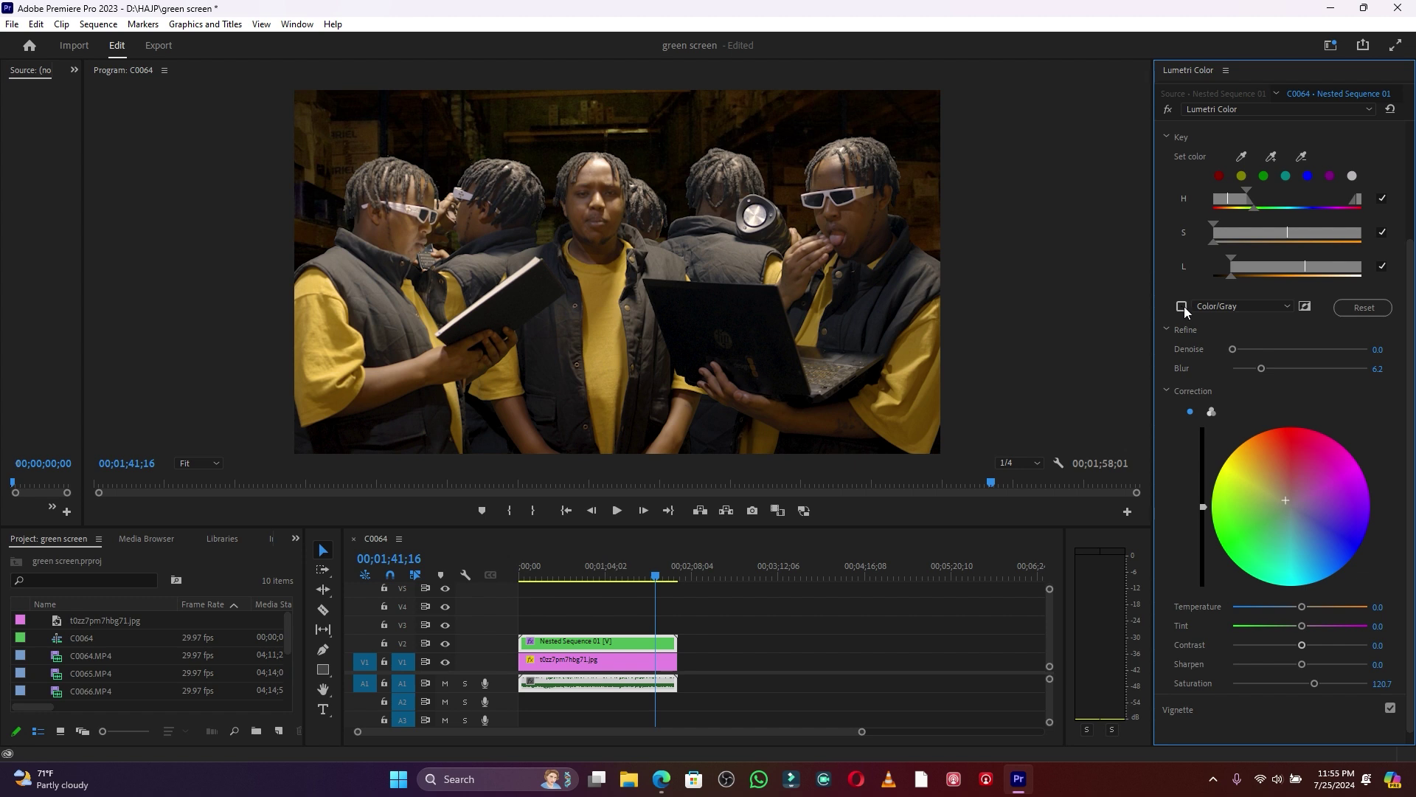
{"action": "scroll", "coordinate": [1184, 307], "scroll_direction": "up", "scroll_amount": 2}
{"action": "scroll", "coordinate": [1184, 309], "scroll_direction": "up", "scroll_amount": 1}
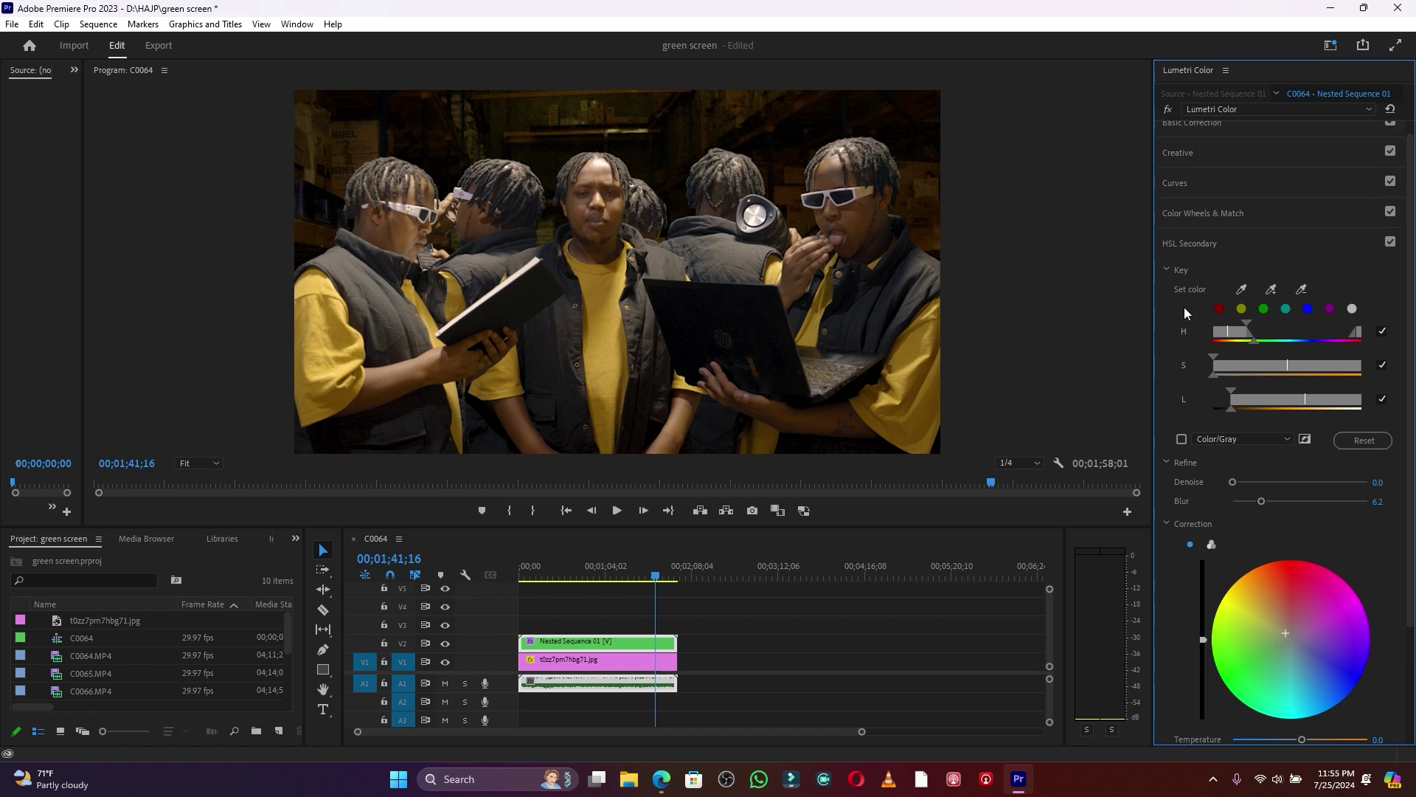
{"action": "left_click", "coordinate": [1199, 259]}
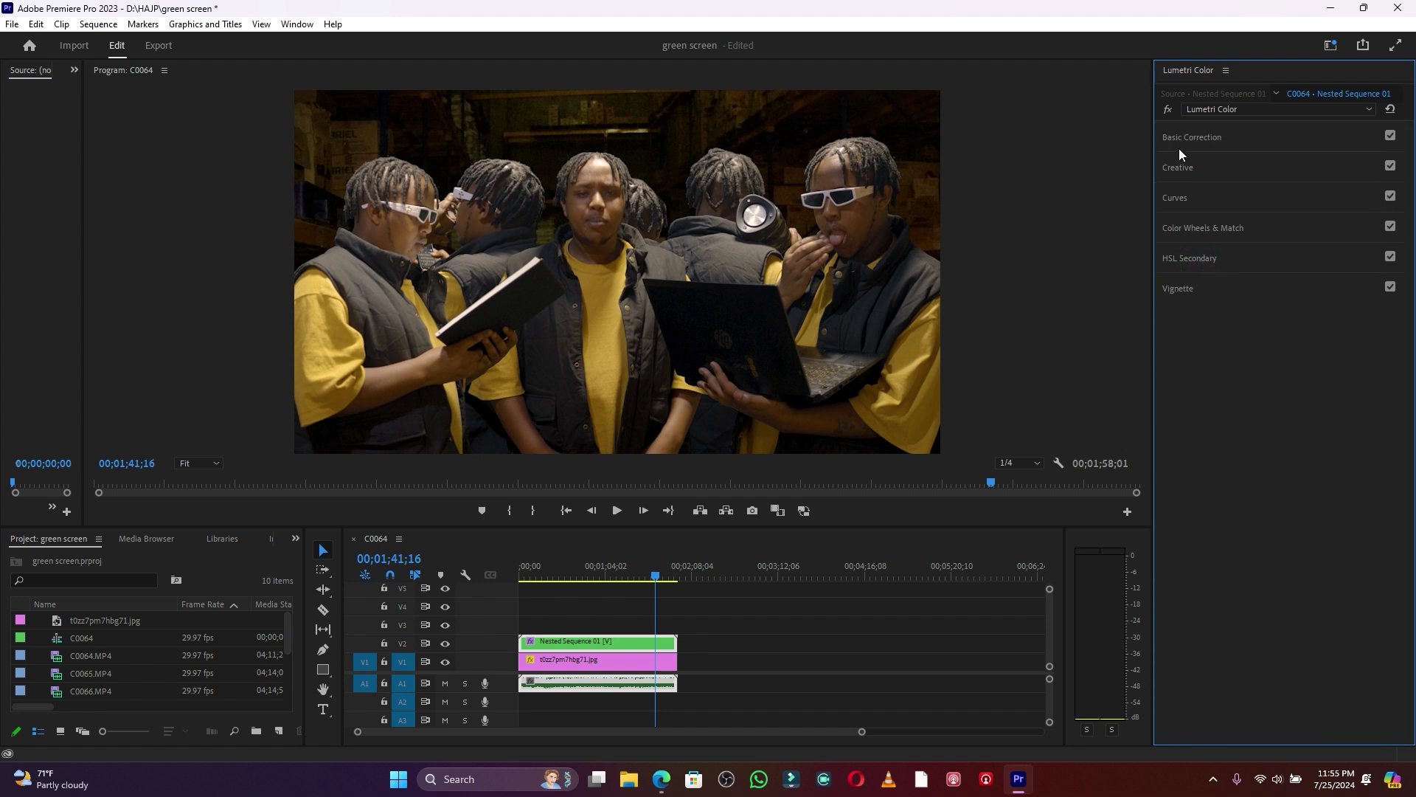
Anchor the midpoint of the white RGB curve and pull a point in the shadows slightly down to deepen the dark tones
{"action": "left_click", "coordinate": [1195, 137]}
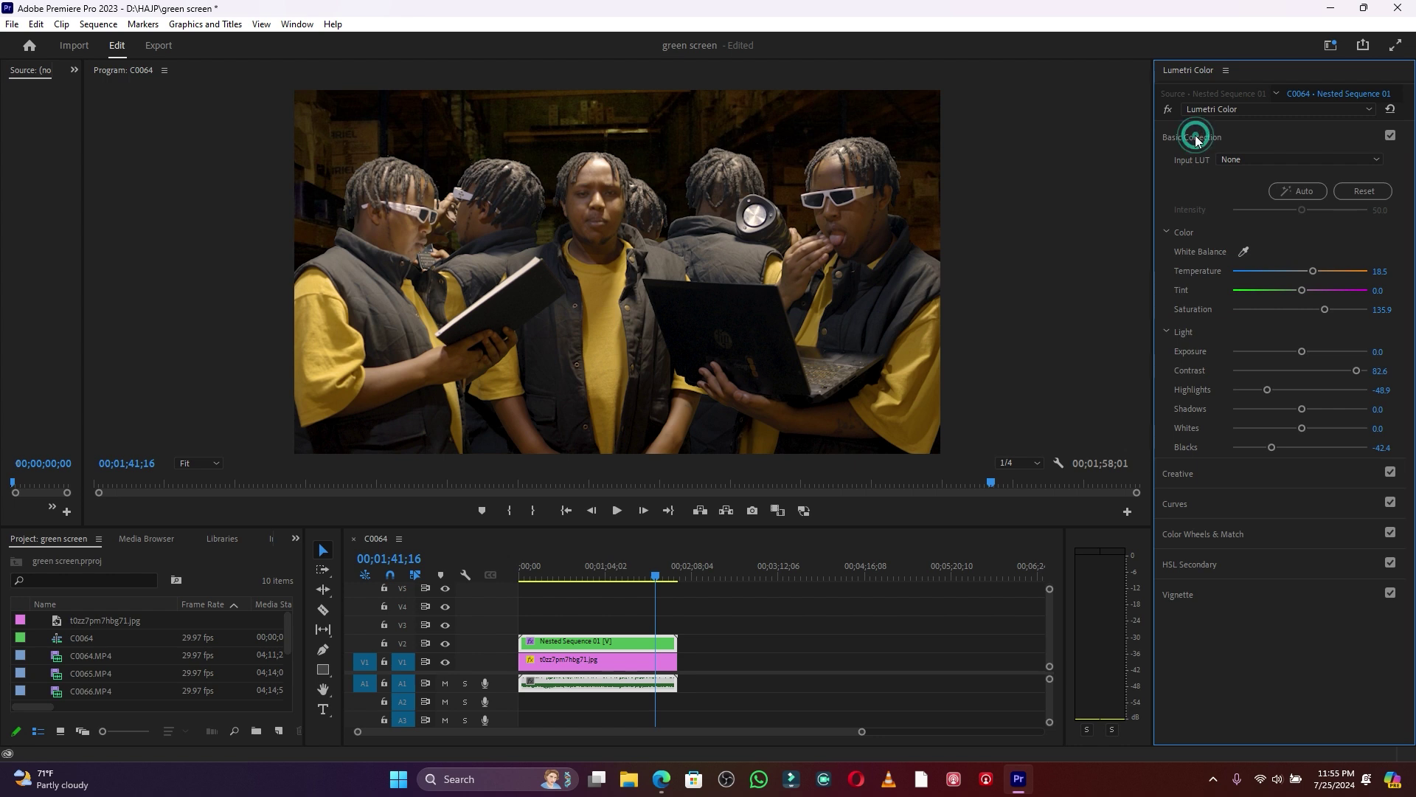
{"action": "left_click", "coordinate": [1195, 137]}
{"action": "left_click", "coordinate": [1180, 197]}
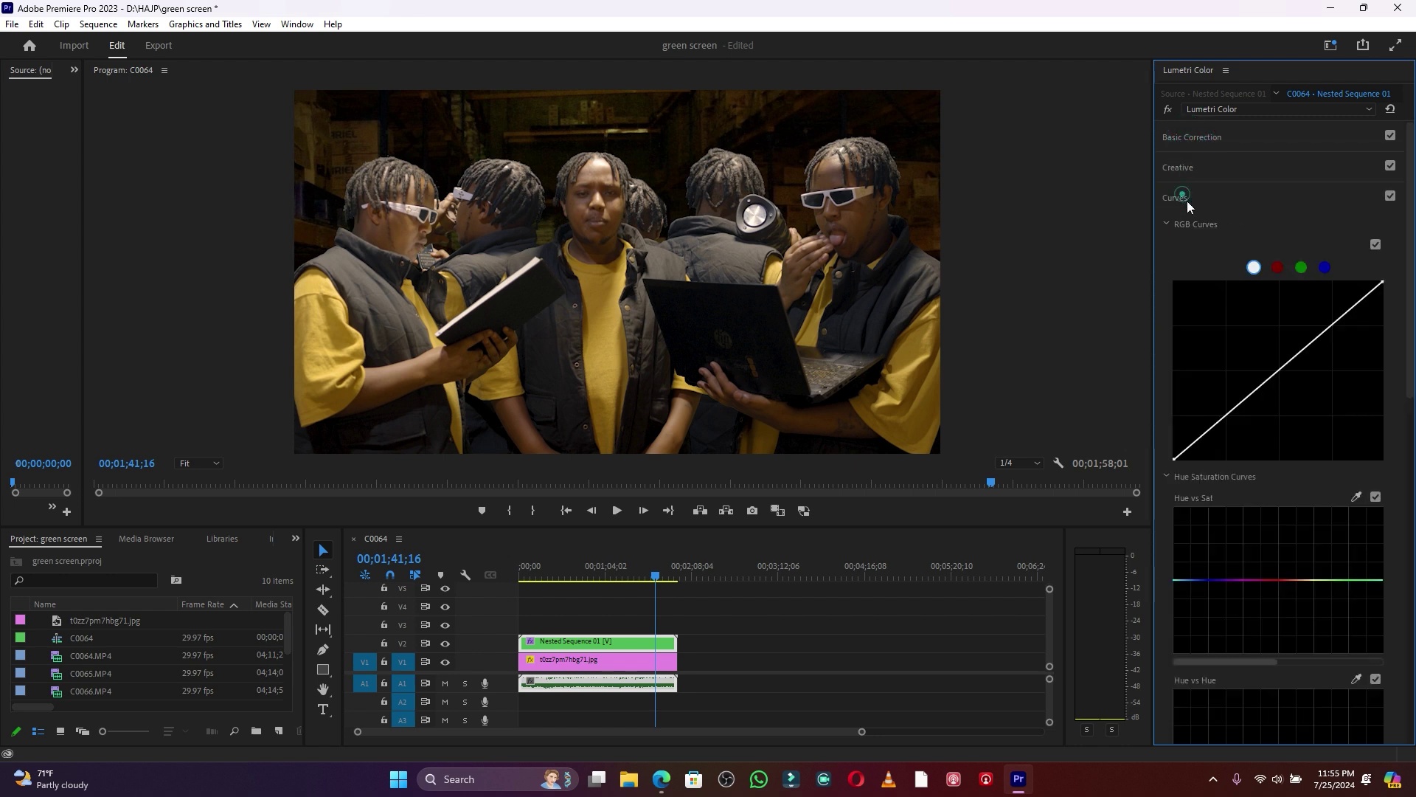
{"action": "left_click", "coordinate": [1278, 370]}
{"action": "left_click", "coordinate": [1225, 417]}
{"action": "left_click_drag", "start_coordinate": [1226, 416], "coordinate": [1226, 420]}
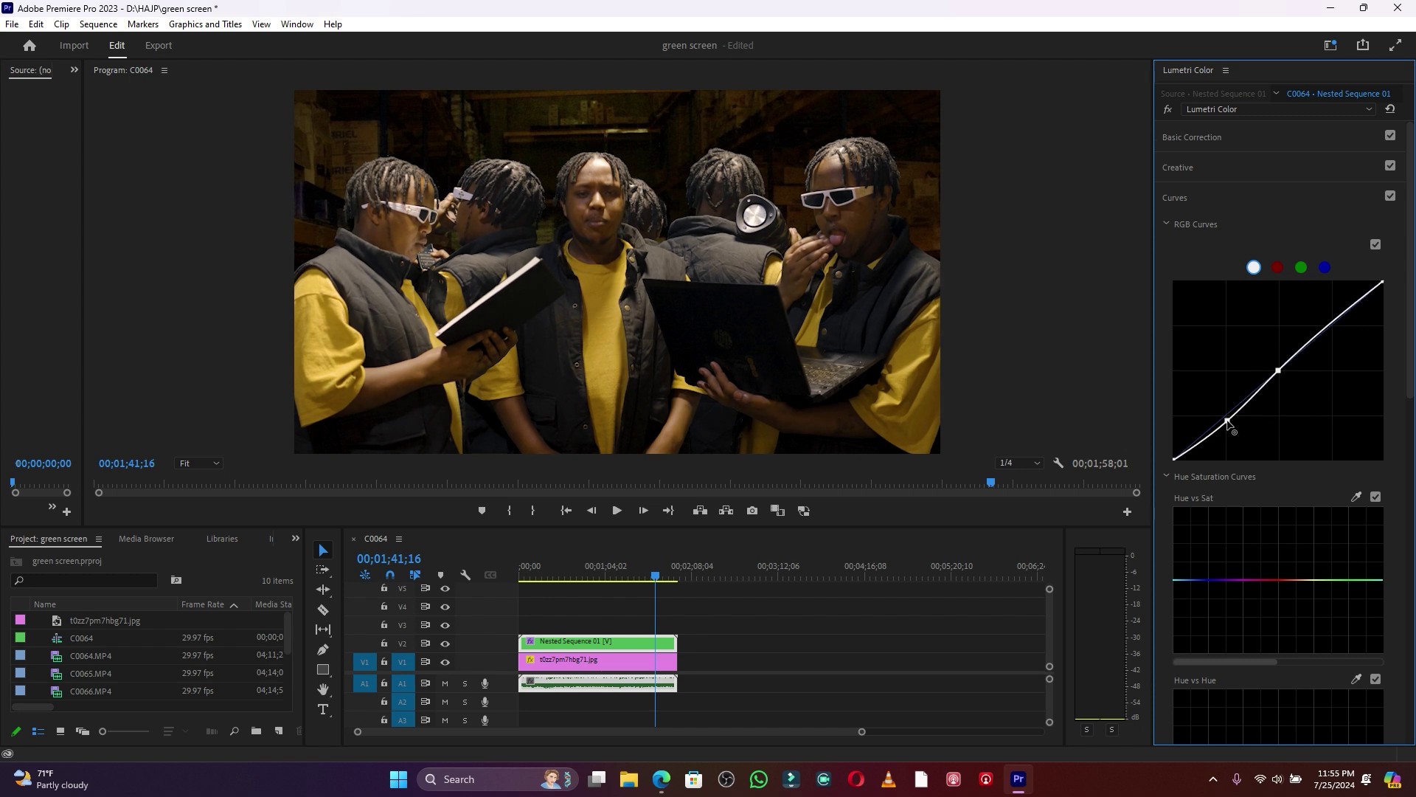
{"action": "left_click", "coordinate": [1180, 196]}
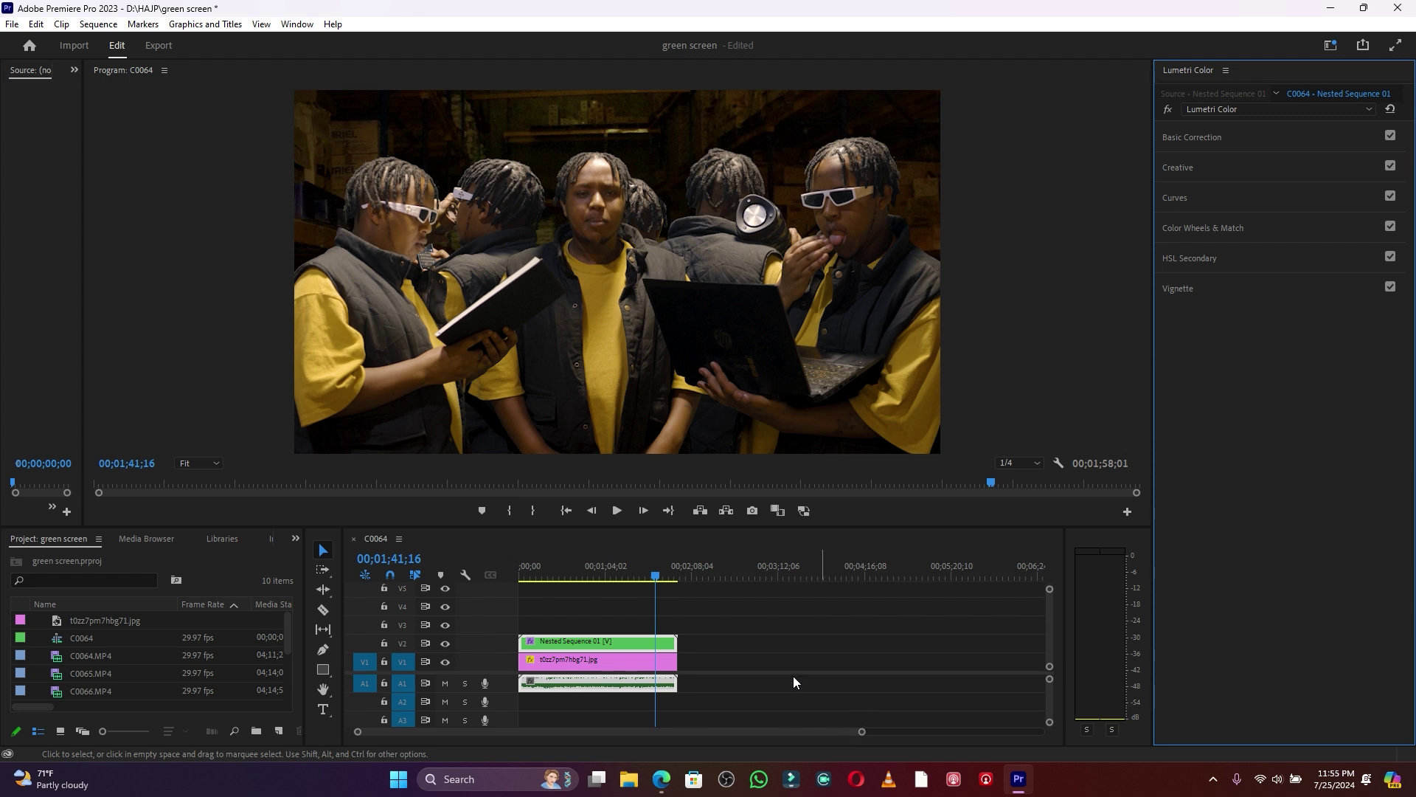
Select the background image on V1 and check the graded composite in full screen
{"action": "left_click", "coordinate": [618, 666]}
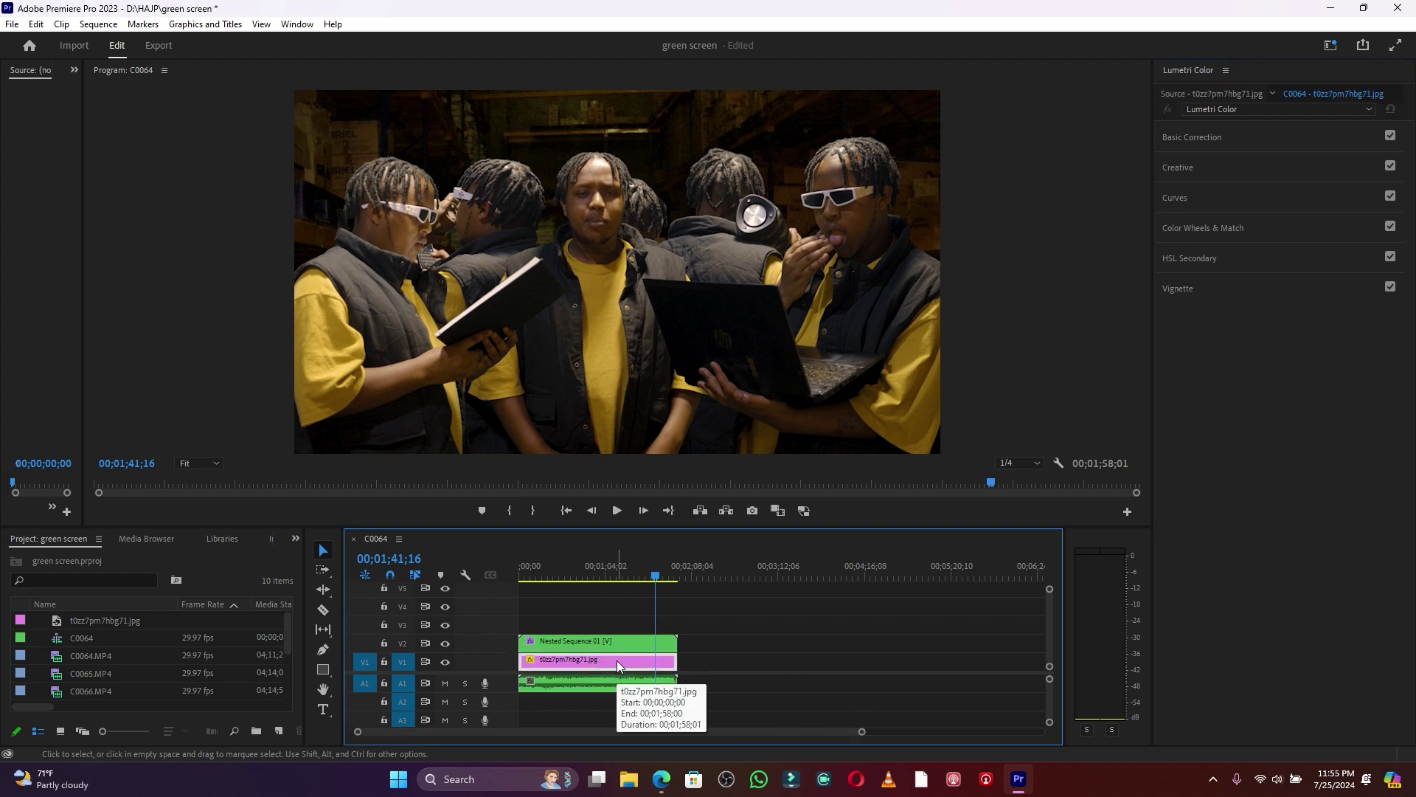
{"action": "key", "text": "ctrl+grave"}
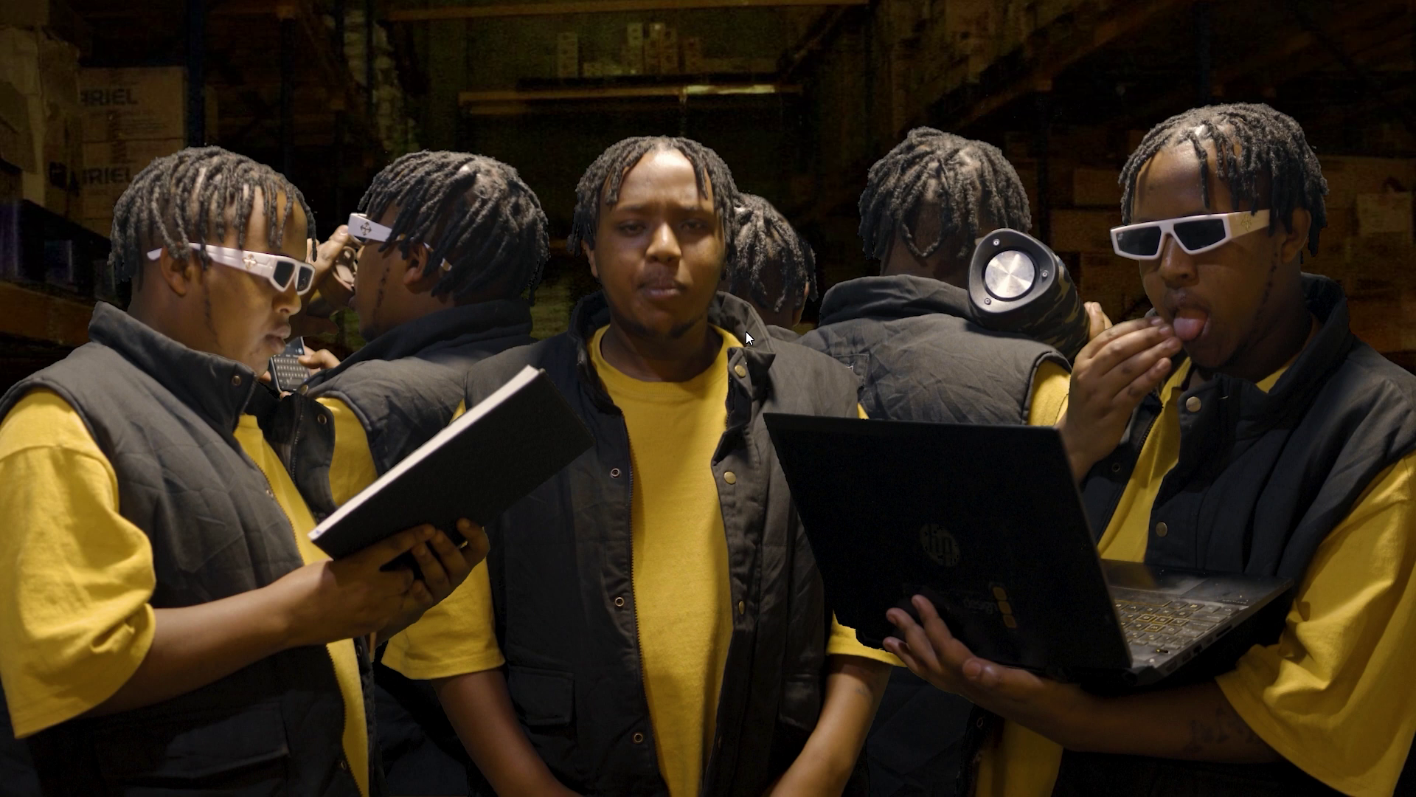
{"action": "key", "text": "Escape"}
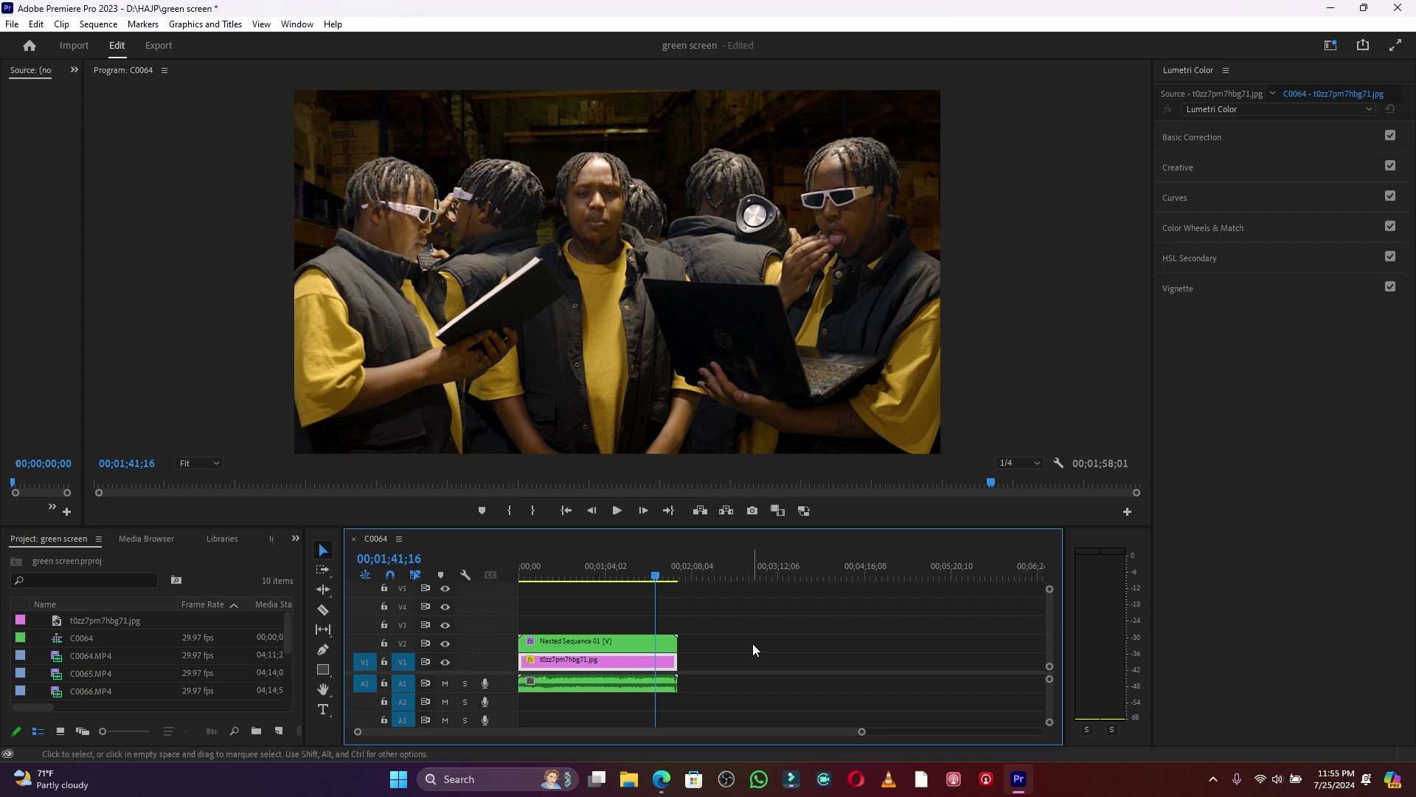
Find the Gaussian Blur video effect and apply it to the background image on V1
{"action": "left_click", "coordinate": [646, 644]}
{"action": "left_click", "coordinate": [633, 657]}
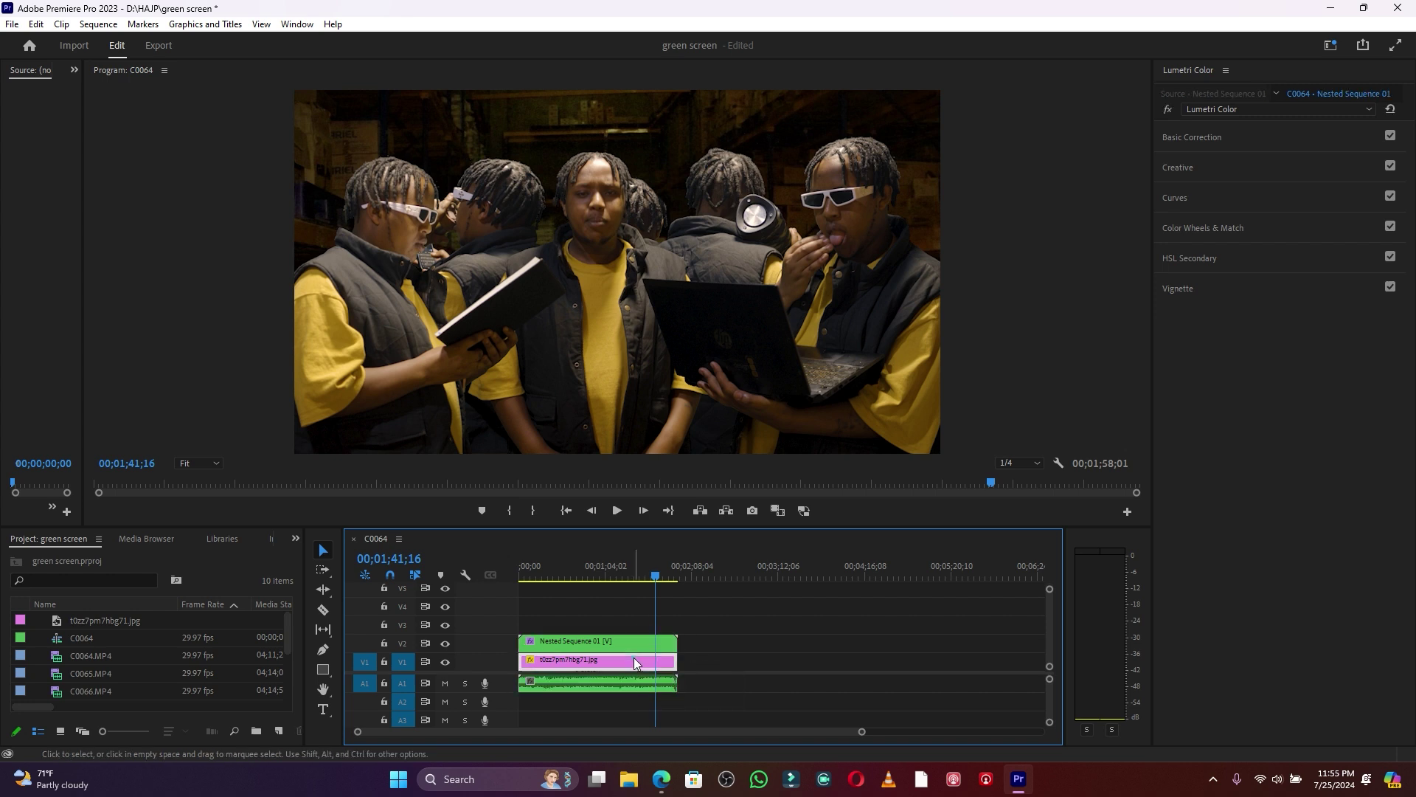
{"action": "left_click", "coordinate": [296, 538]}
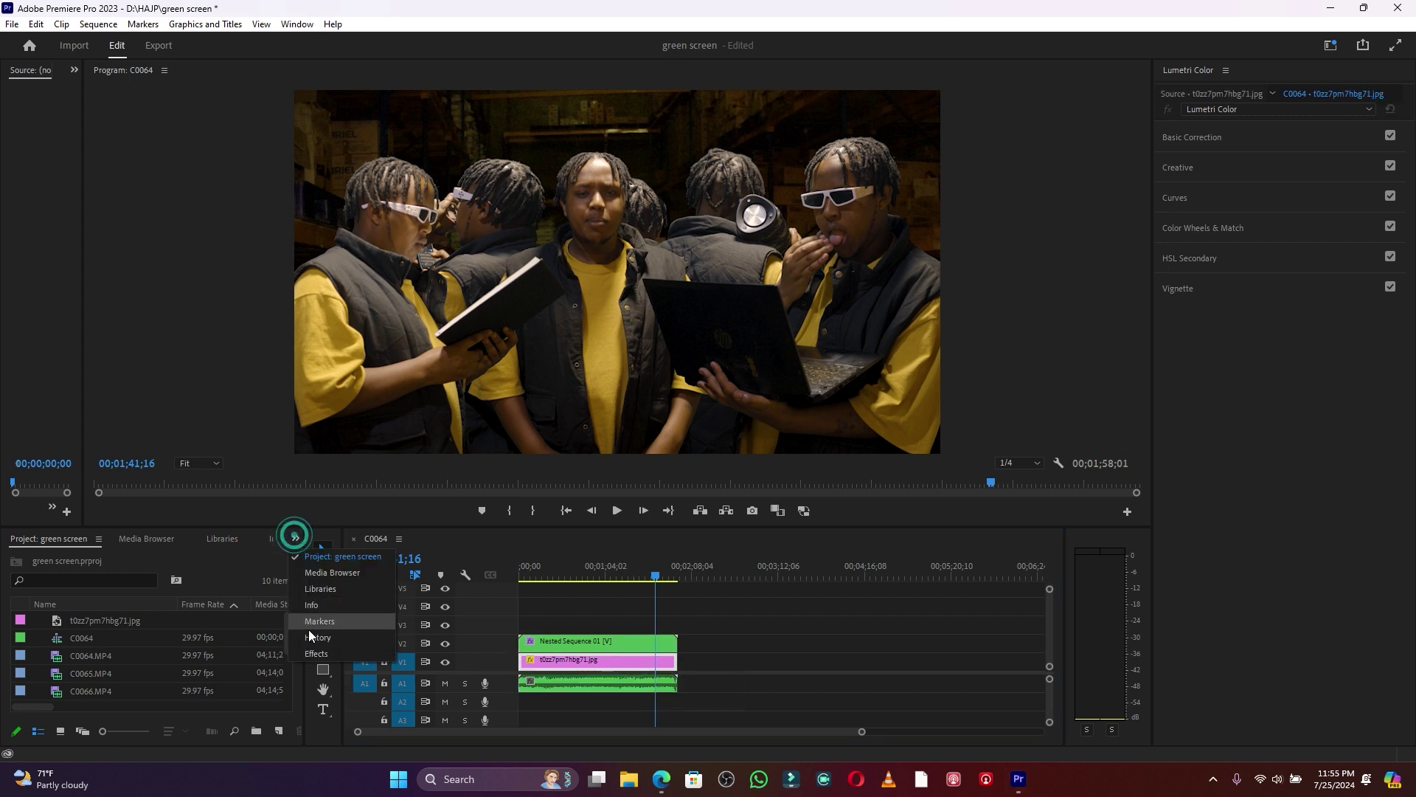
{"action": "left_click", "coordinate": [317, 653]}
{"action": "left_click", "coordinate": [53, 558]}
{"action": "type", "text": "gaus"}
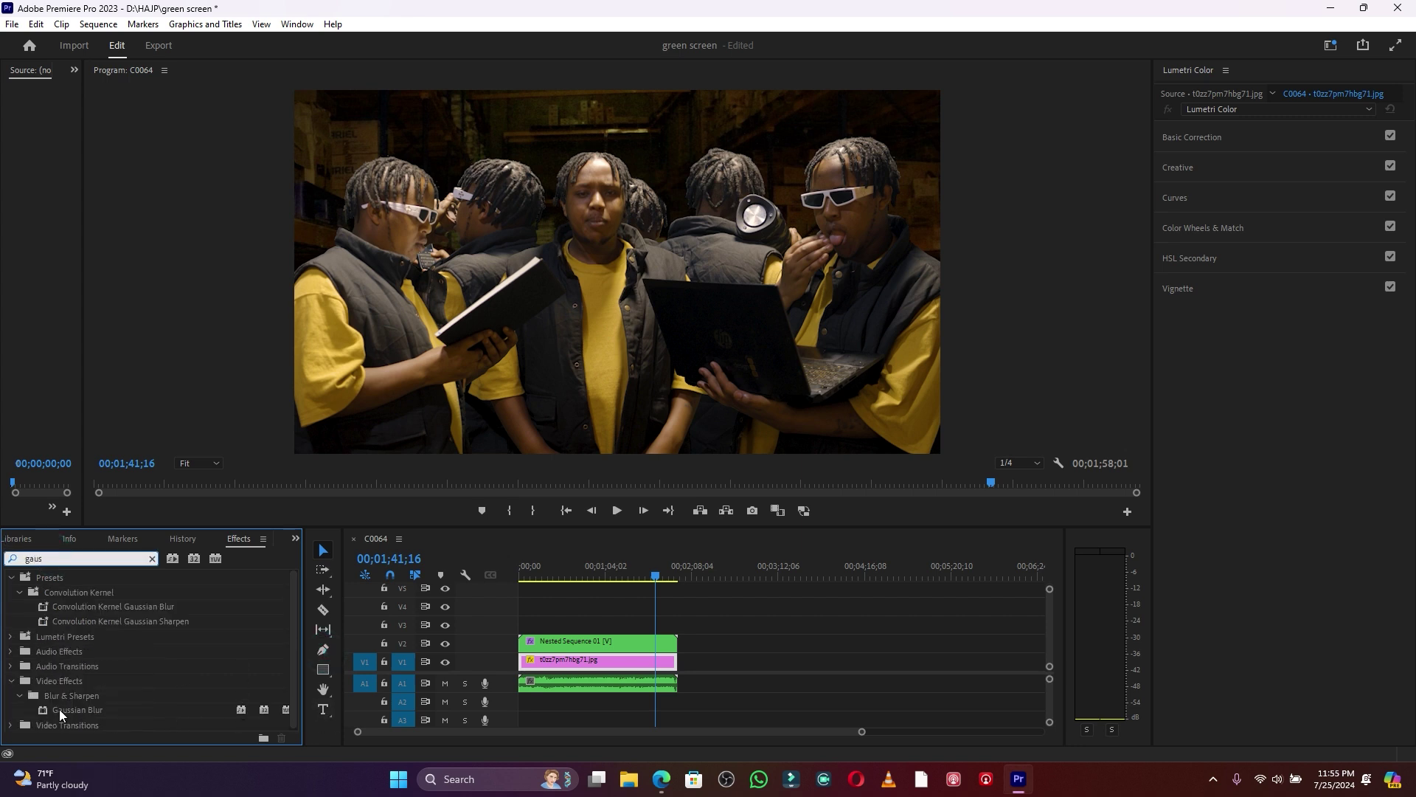
{"action": "left_click_drag", "start_coordinate": [63, 709], "coordinate": [601, 661]}
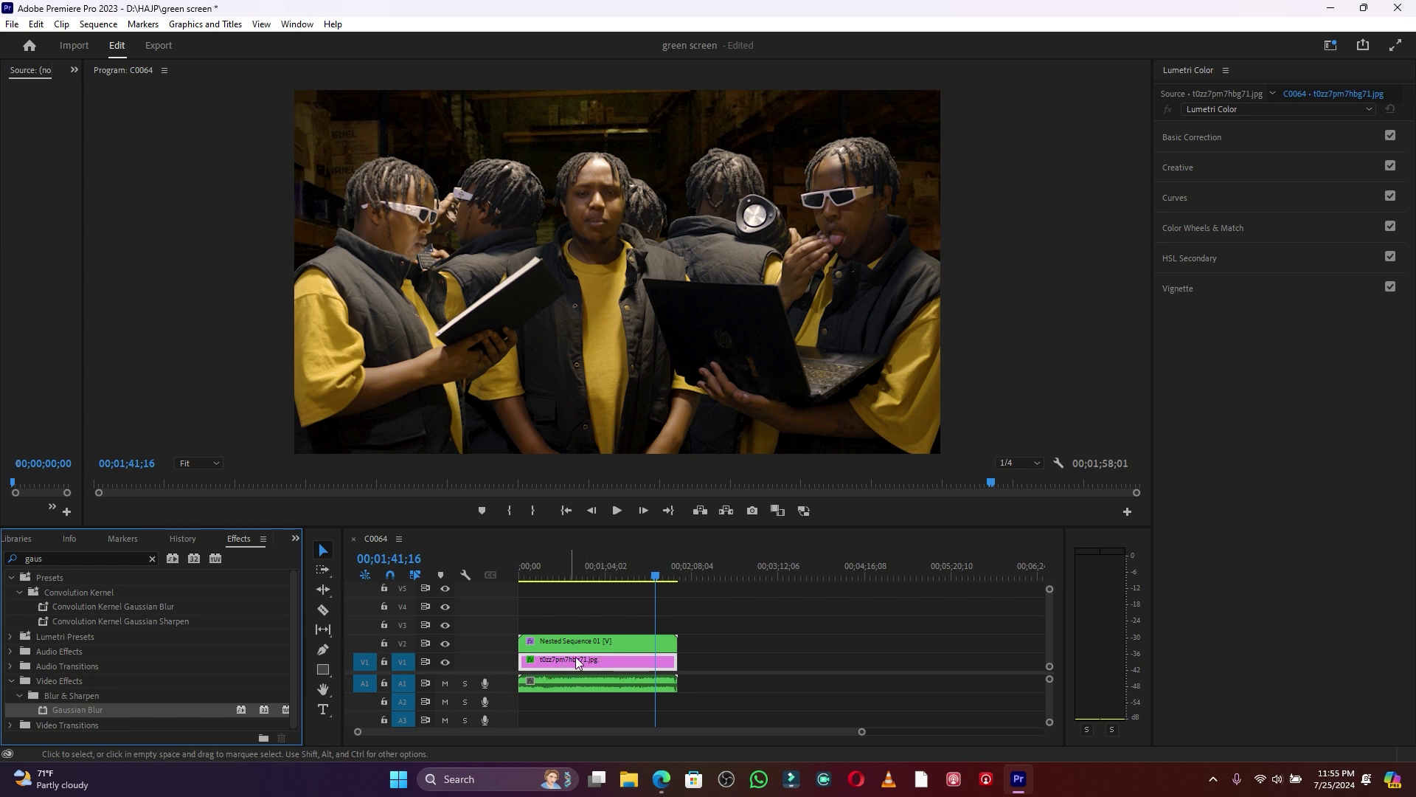
Switch to the Editing workspace, try Blurriness 4 and 15 on the background's Gaussian Blur, and settle on 9
{"action": "left_click", "coordinate": [1334, 49]}
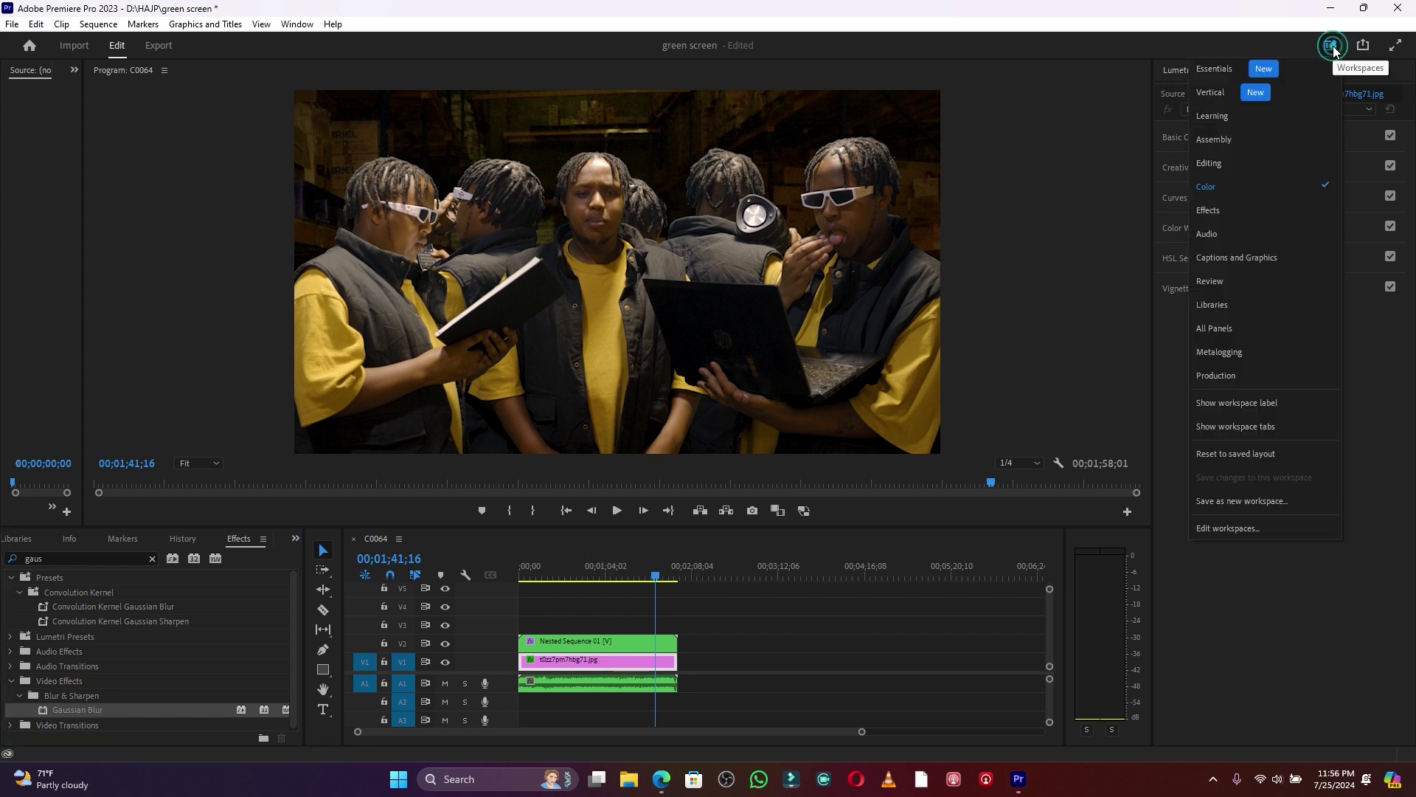
{"action": "left_click", "coordinate": [1221, 158]}
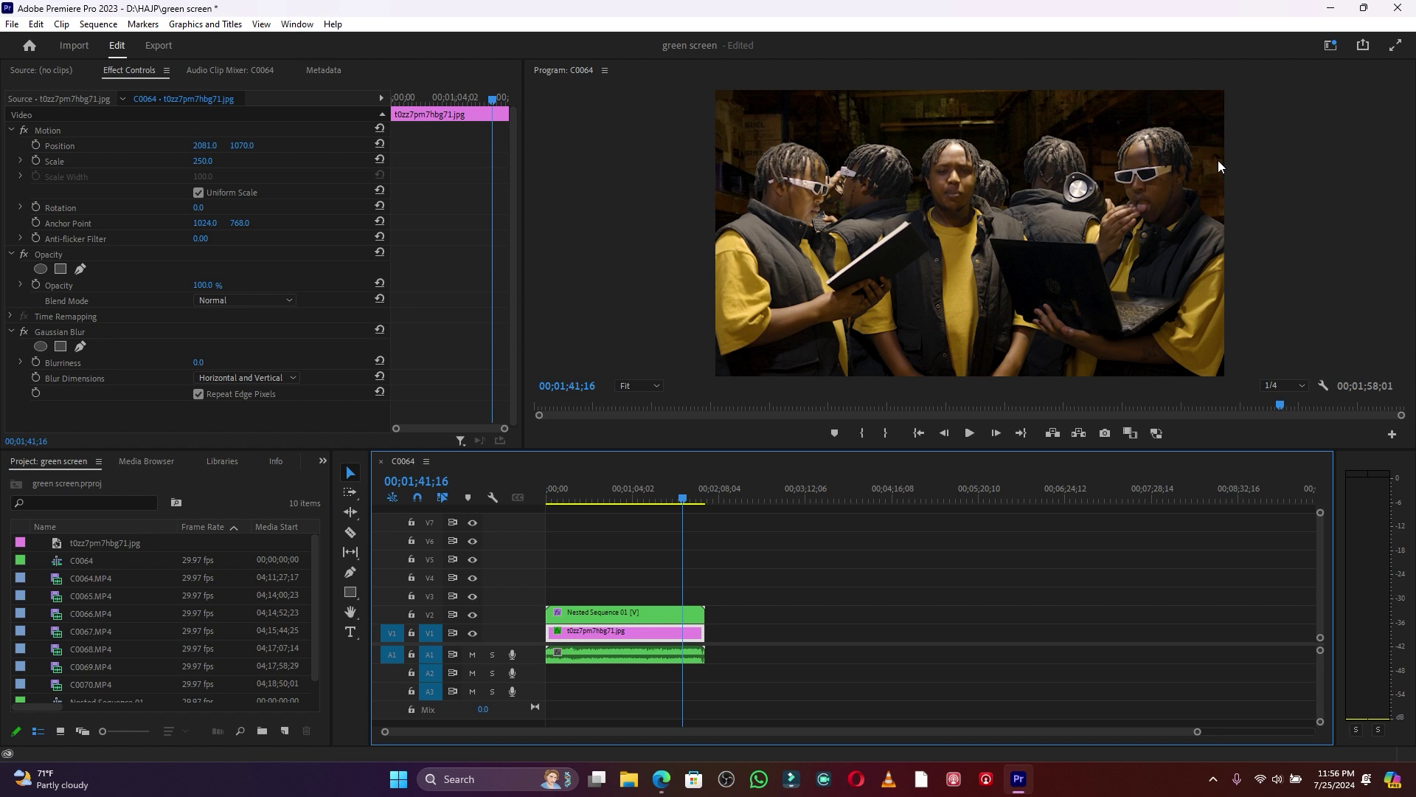
{"action": "left_click", "coordinate": [200, 362]}
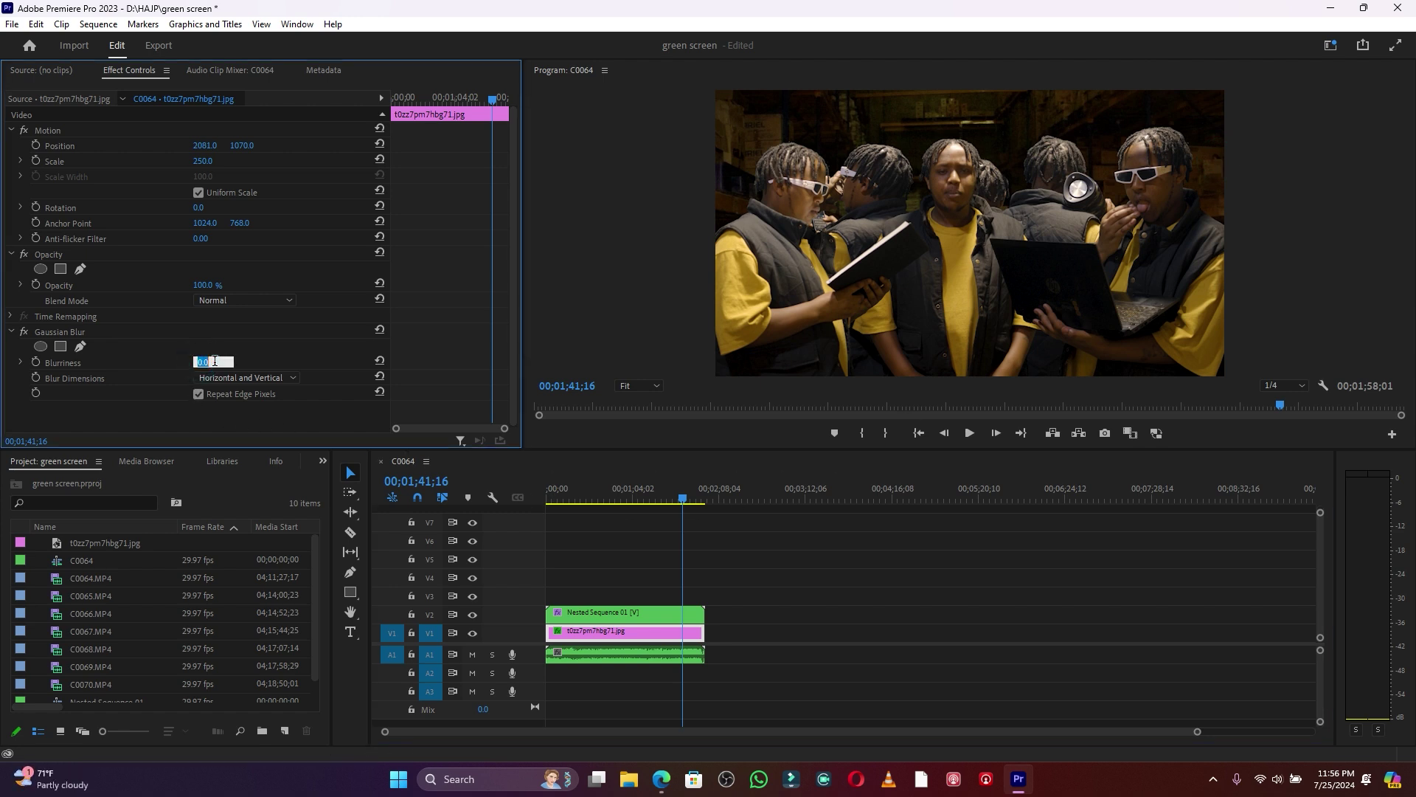
{"action": "type", "text": "4"}
{"action": "key", "text": "Return"}
{"action": "left_click", "coordinate": [241, 350]}
{"action": "left_click", "coordinate": [199, 362]}
{"action": "type", "text": "15"}
{"action": "key", "text": "Return"}
{"action": "left_click_drag", "start_coordinate": [200, 362], "coordinate": [203, 363]}
{"action": "left_click", "coordinate": [198, 363]}
Review the blurred background in full screen, and play the composite briefly from the start of the sequence
{"action": "key", "text": "ctrl+grave"}
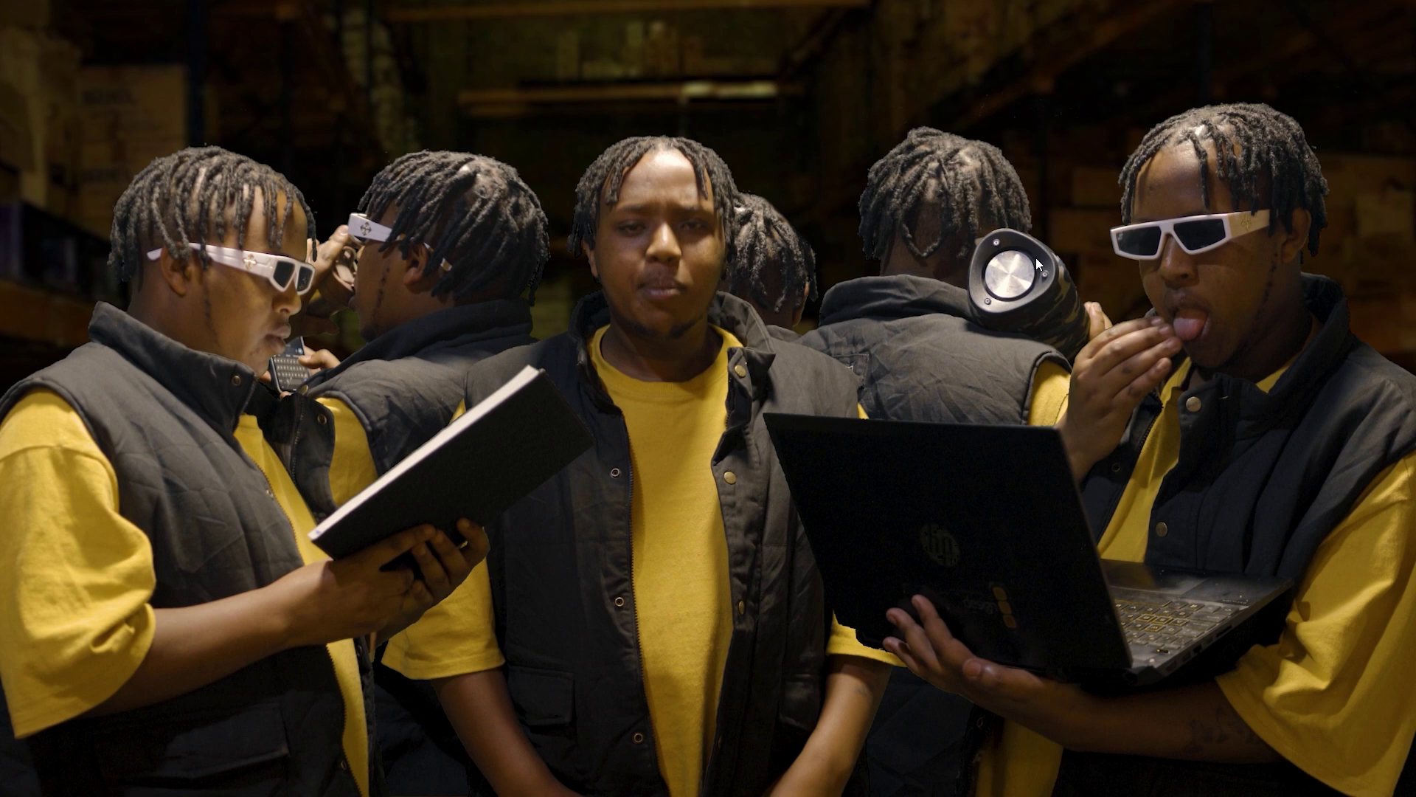
{"action": "key", "text": "ctrl+grave"}
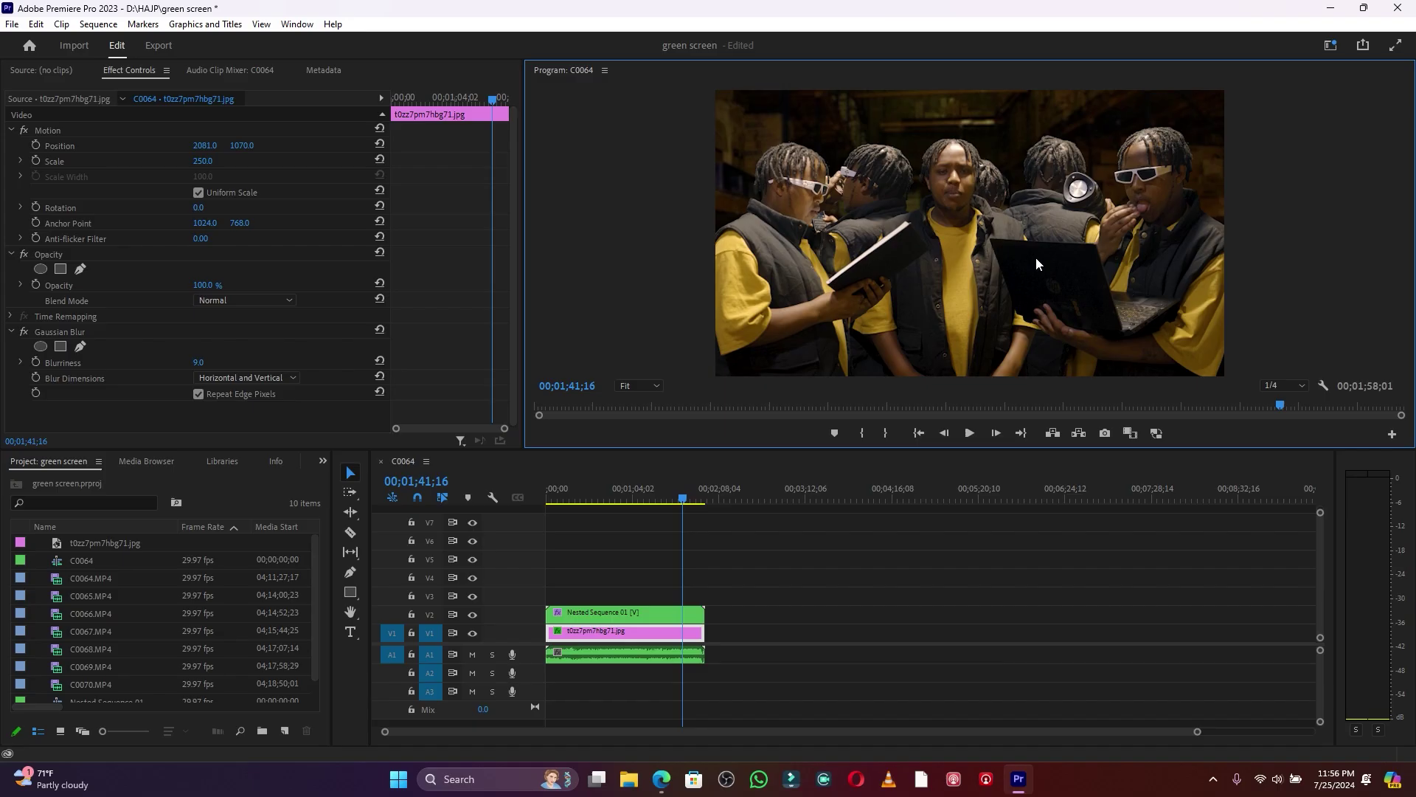
{"action": "left_click", "coordinate": [848, 631]}
{"action": "left_click", "coordinate": [919, 433]}
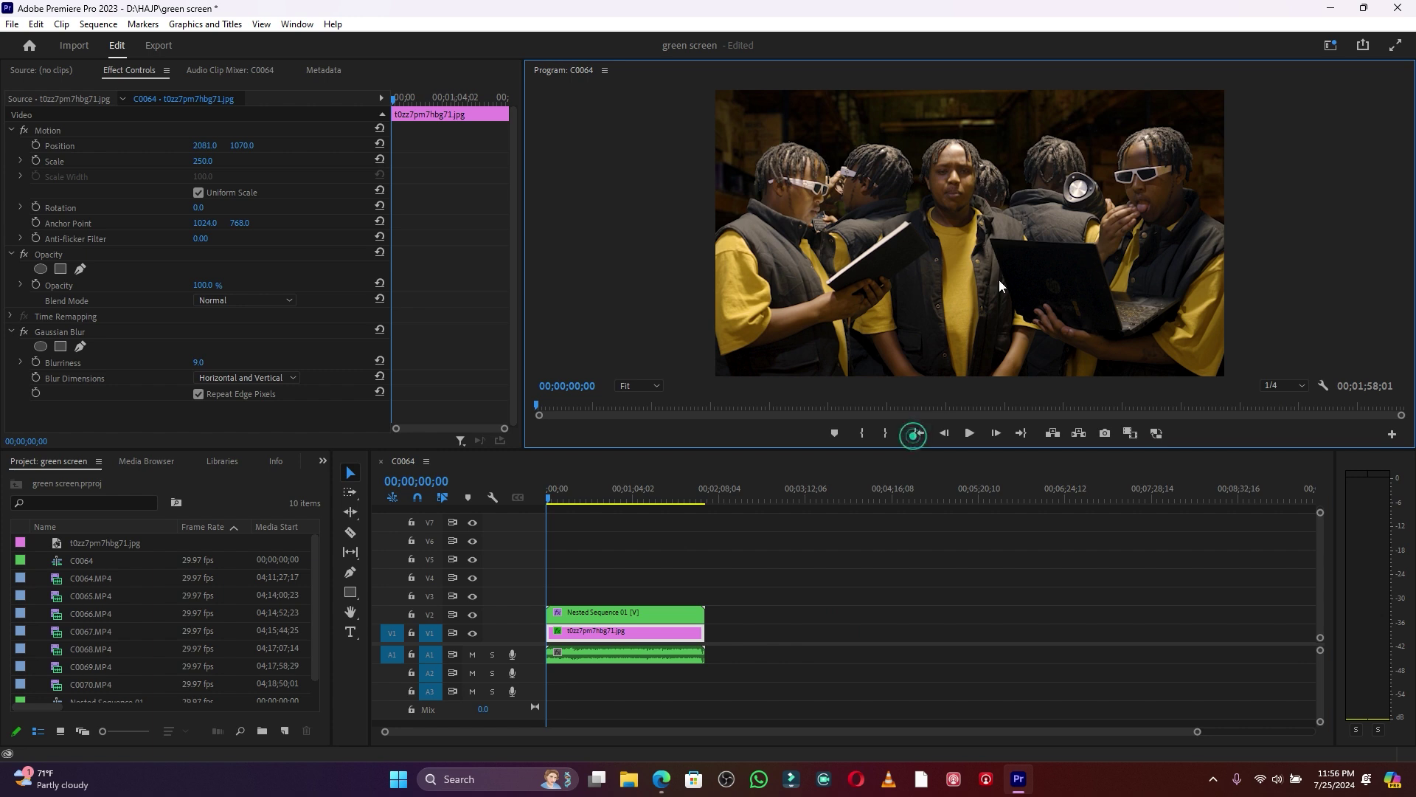
{"action": "key", "text": "space"}
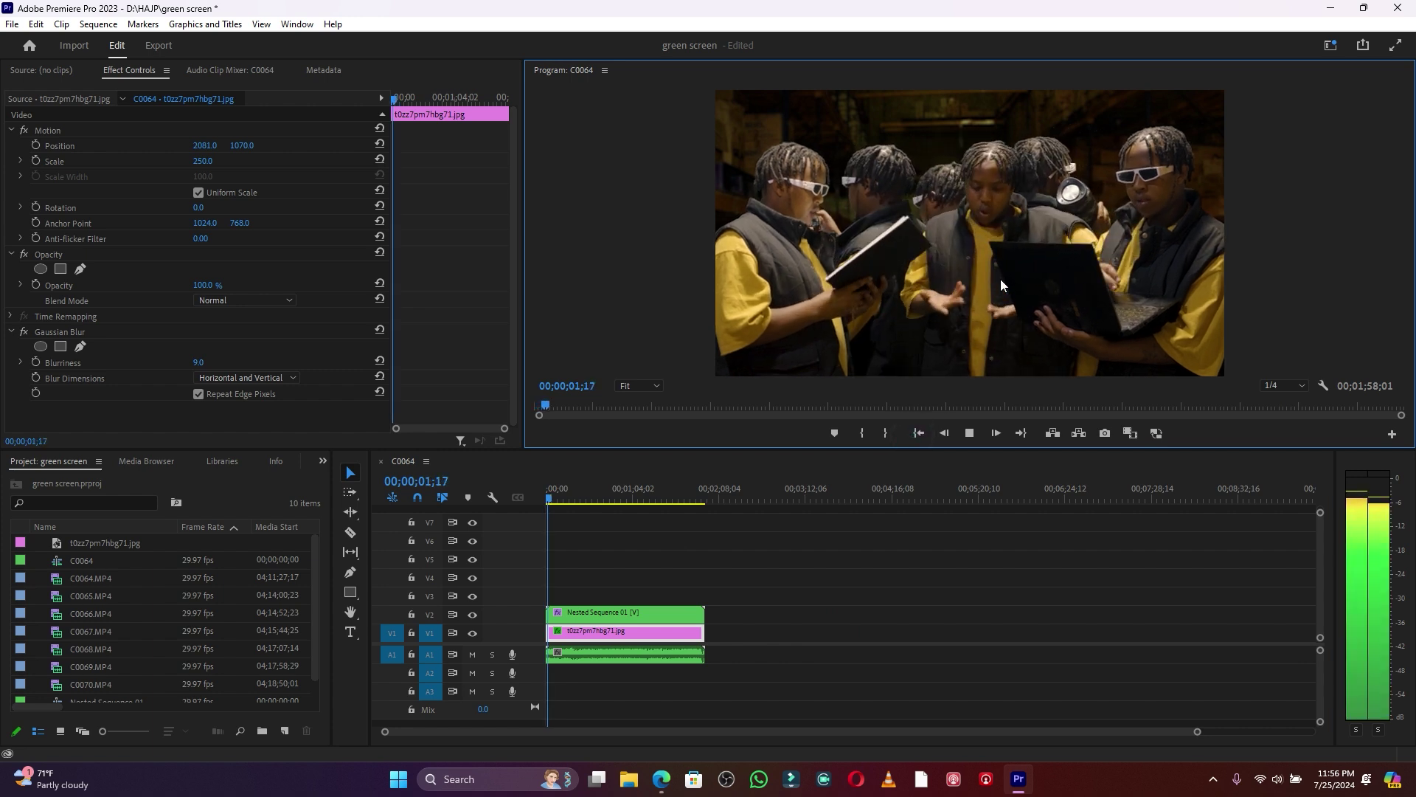
{"action": "key", "text": "space"}
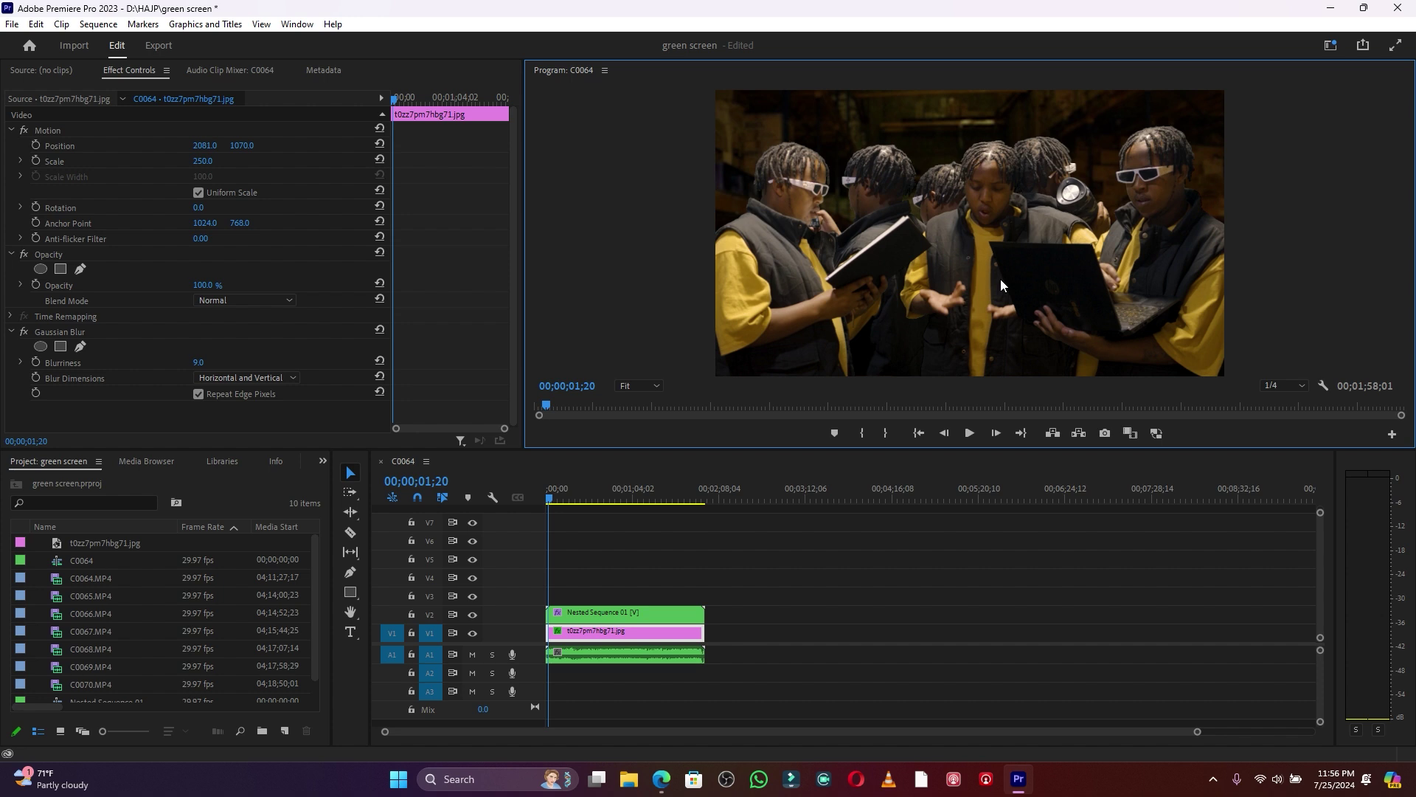